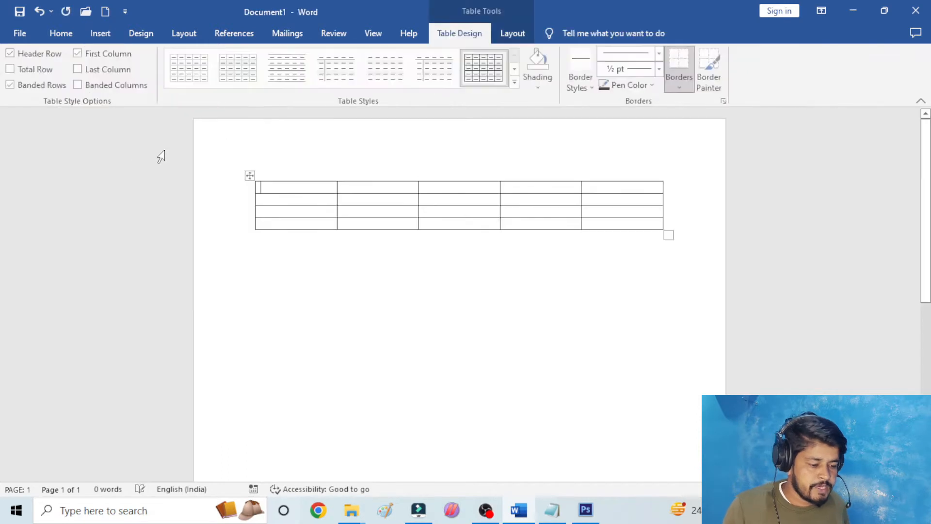
- Select the whole table and look over the layout and design commands available for it
left_click(251, 176)
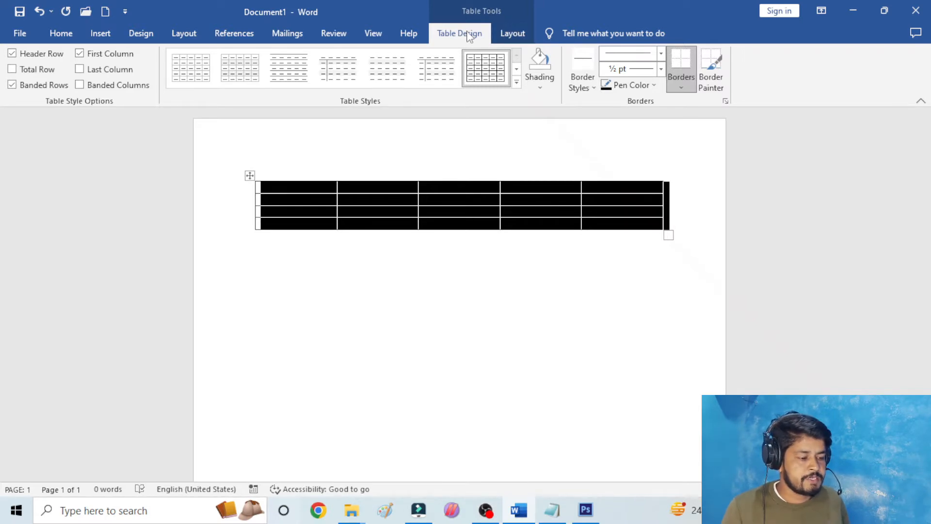
left_click(518, 32)
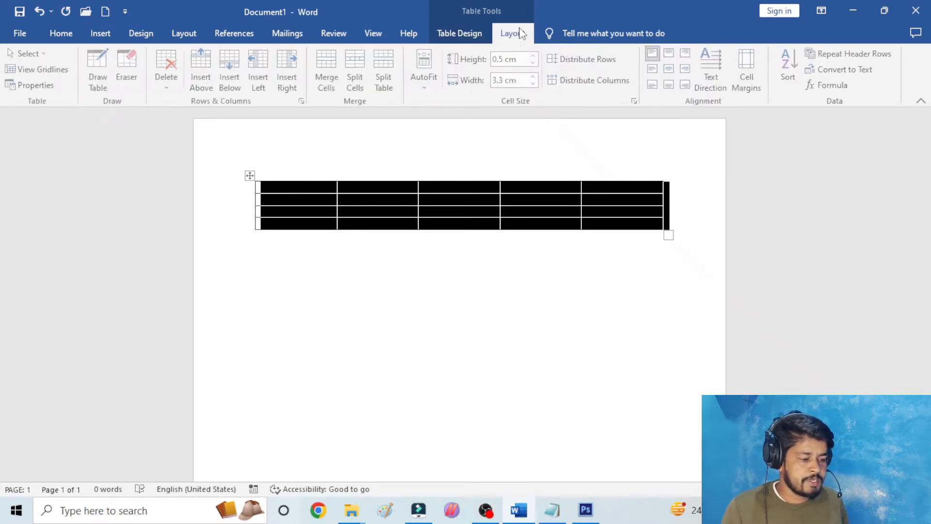
left_click(459, 34)
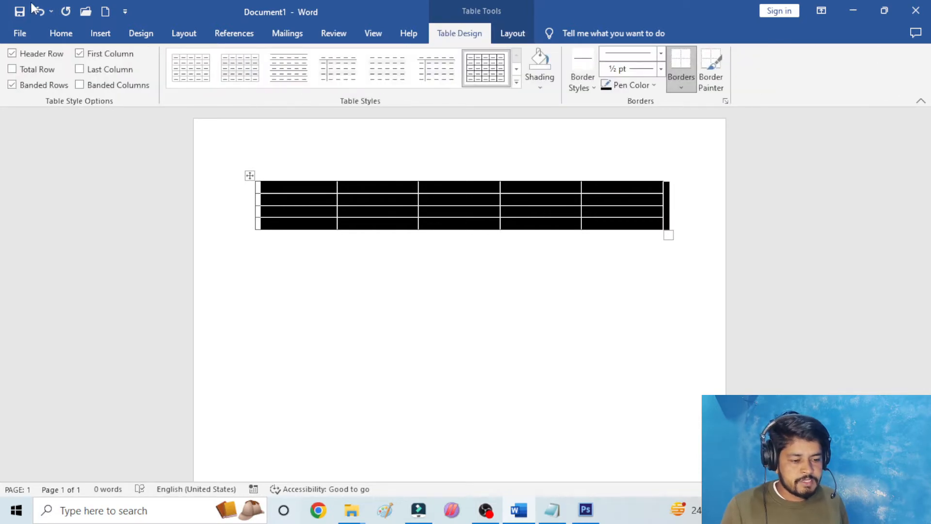
left_click(99, 33)
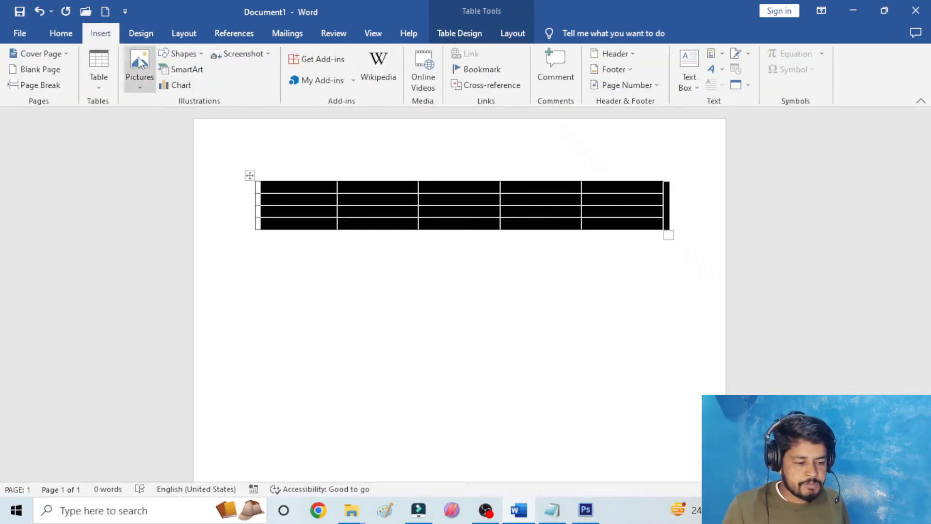
left_click(137, 60)
left_click(162, 117)
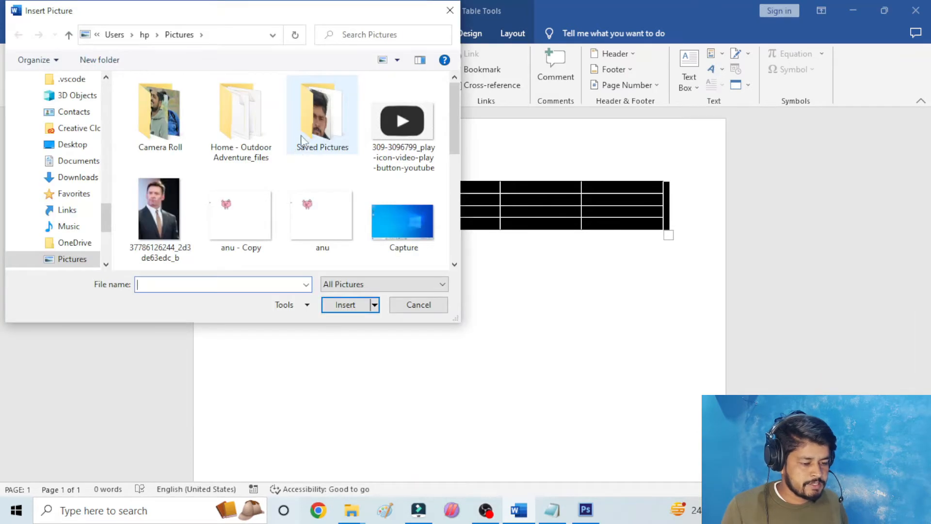
left_click(159, 208)
left_click(345, 306)
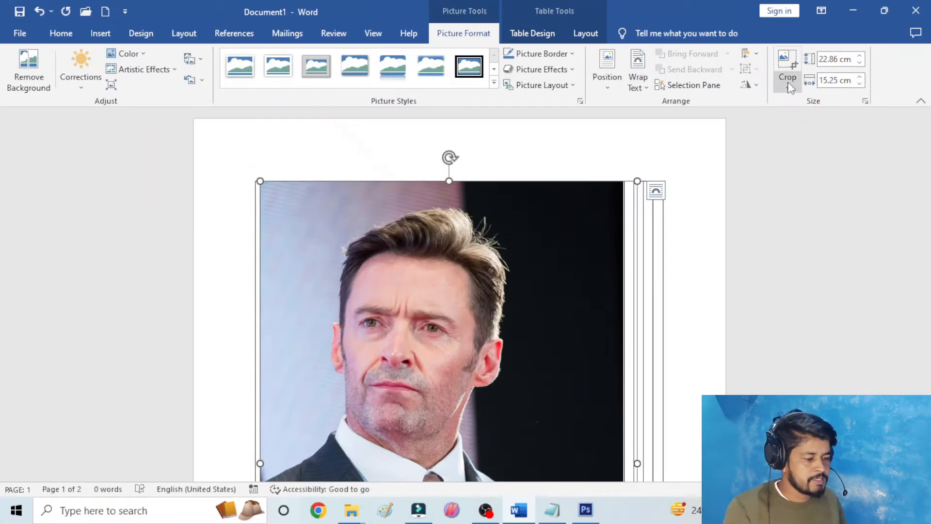
- Draw a rounded rectangle about 4.17 cm high and 4.11 cm wide across the picture's upper edge
left_click(100, 32)
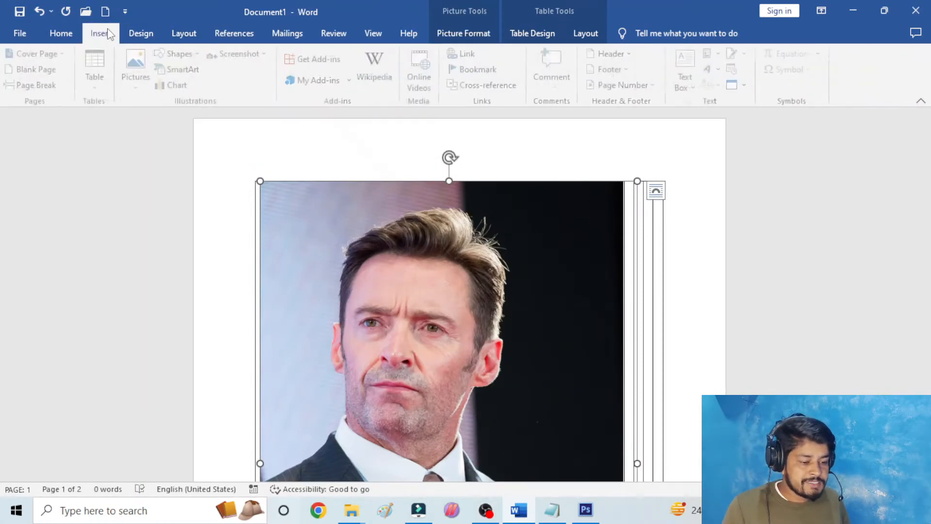
left_click(188, 57)
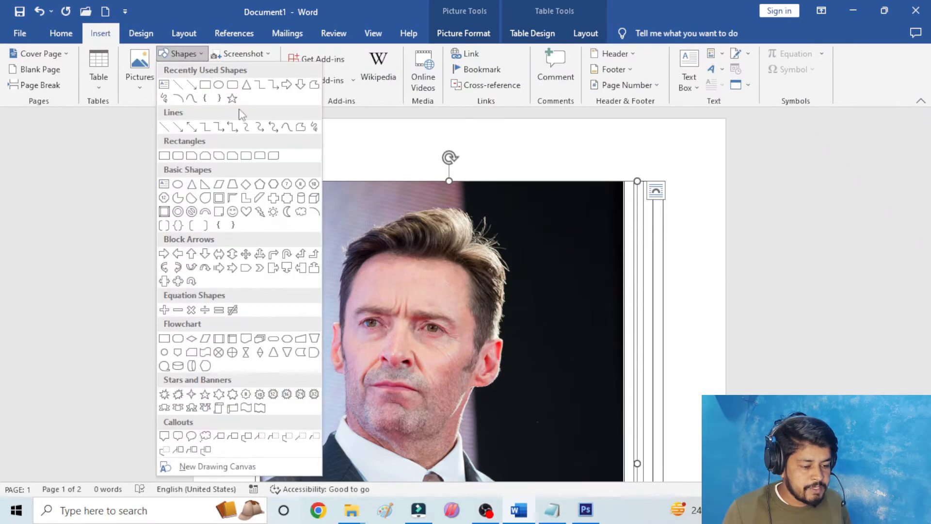
left_click(233, 83)
left_click_drag(298, 138, 402, 241)
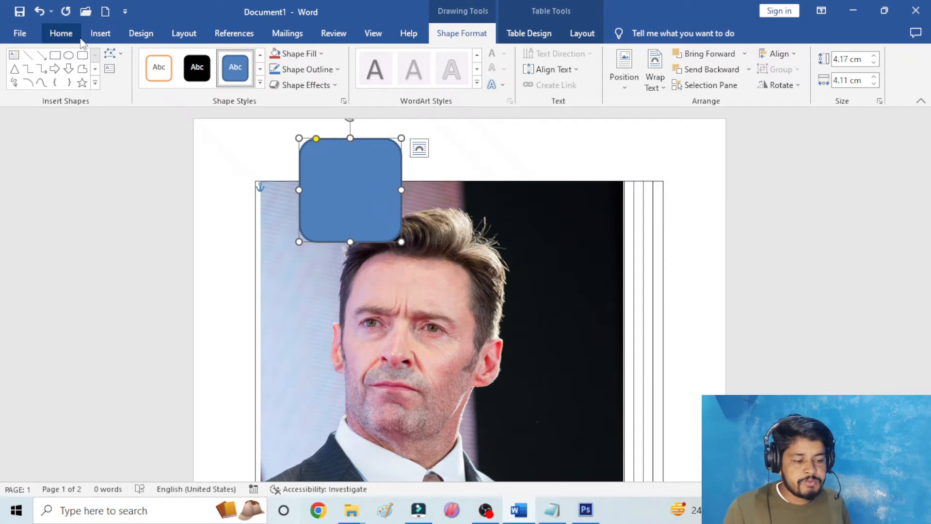
- Move the rounded rectangle down onto the right half of the face in the picture
left_click(100, 33)
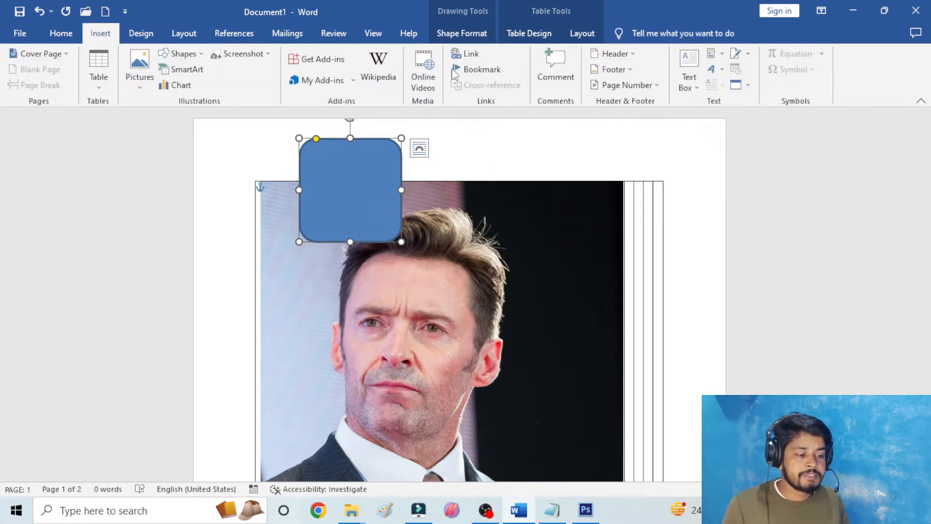
scroll(433, 202, "down", 2)
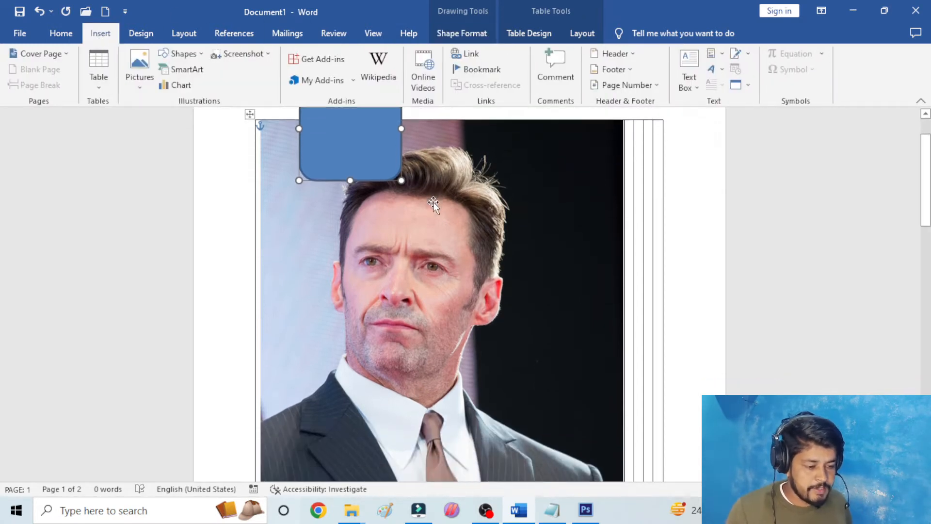
scroll(433, 202, "up", 2)
left_click_drag(353, 165, 476, 310)
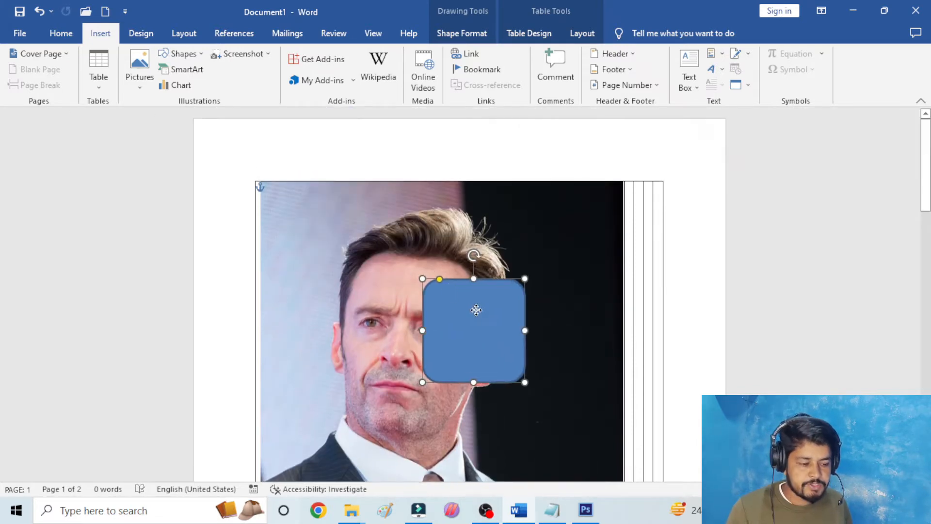
- Delete the rounded rectangle, and delete the whole table together with the picture inside it
left_click(292, 221)
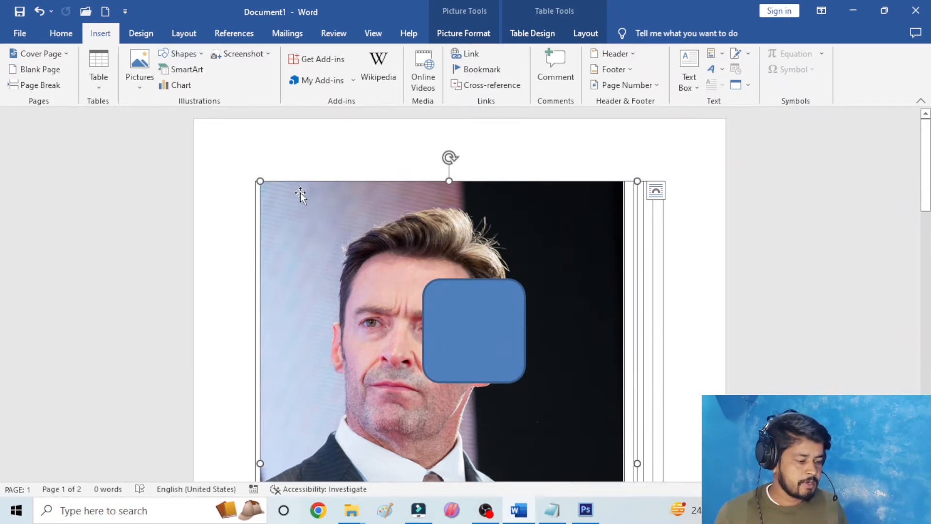
left_click(496, 318)
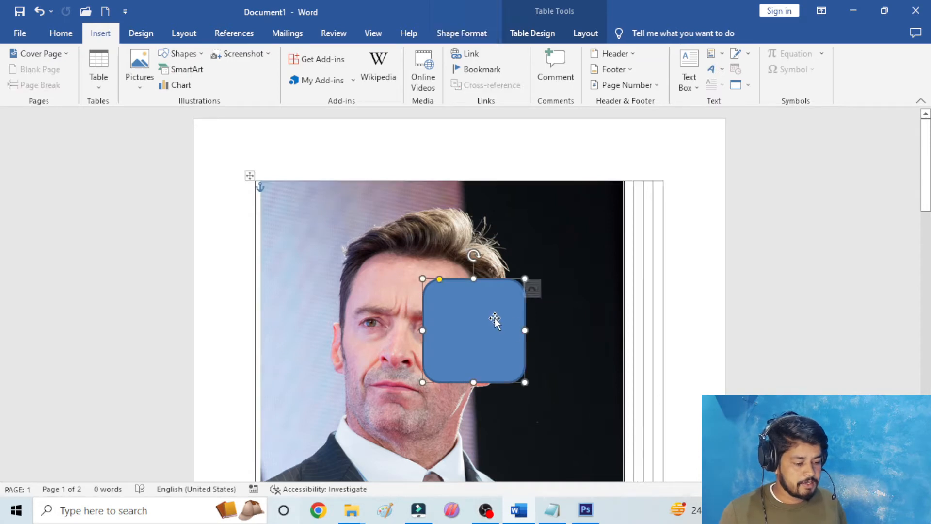
key("Delete")
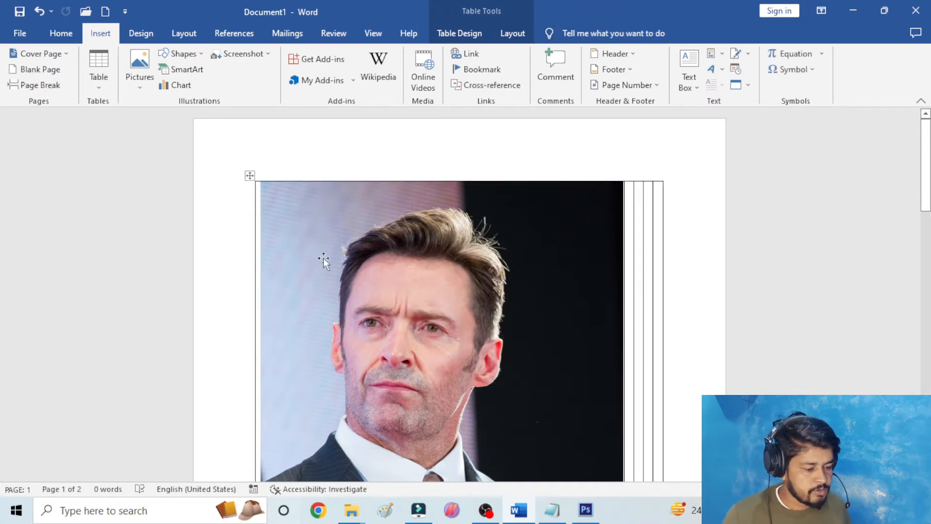
left_click(249, 175)
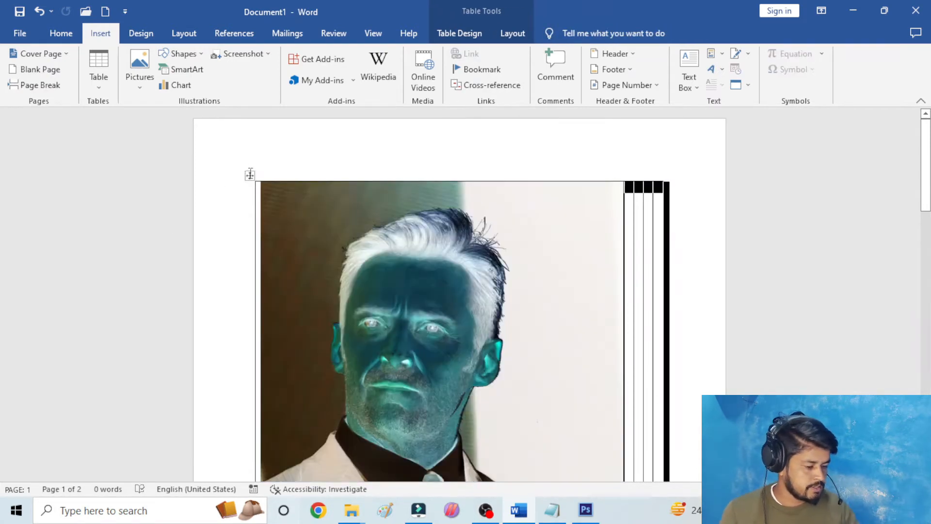
key("BackSpace")
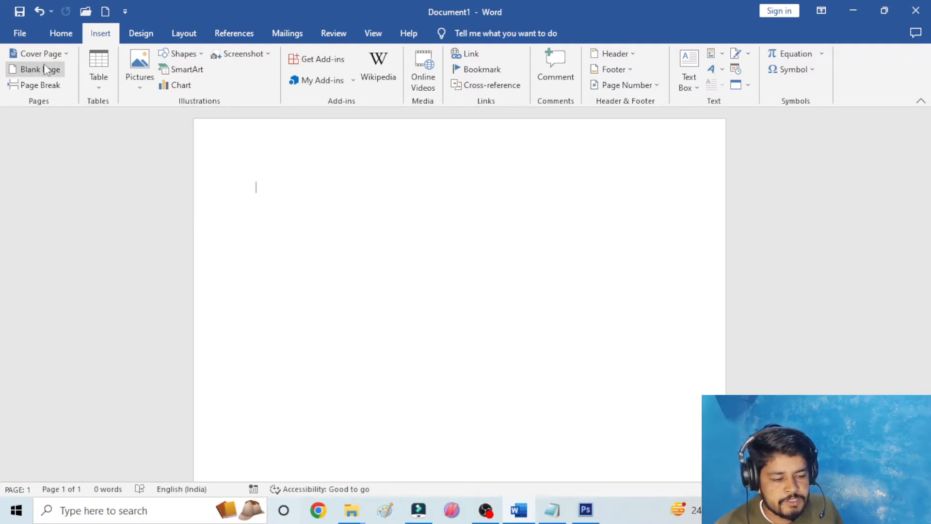
left_click(179, 34)
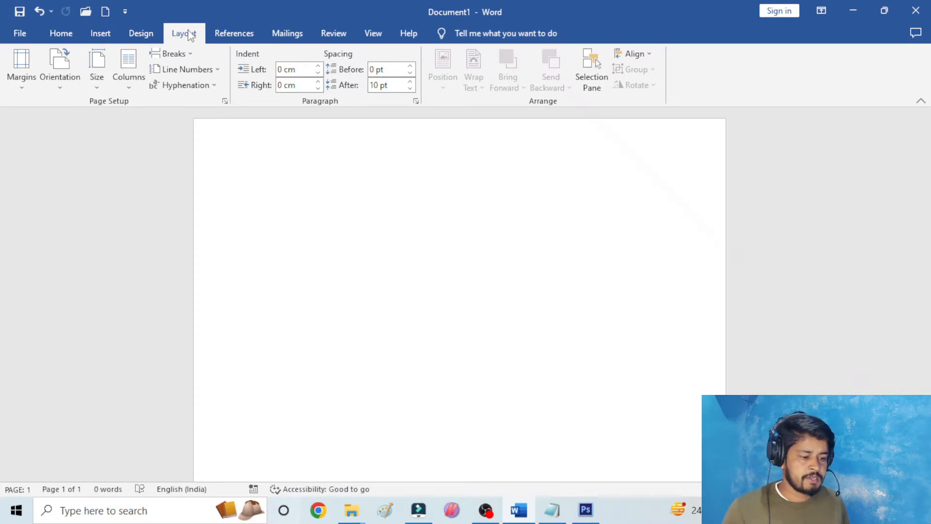
left_click(102, 34)
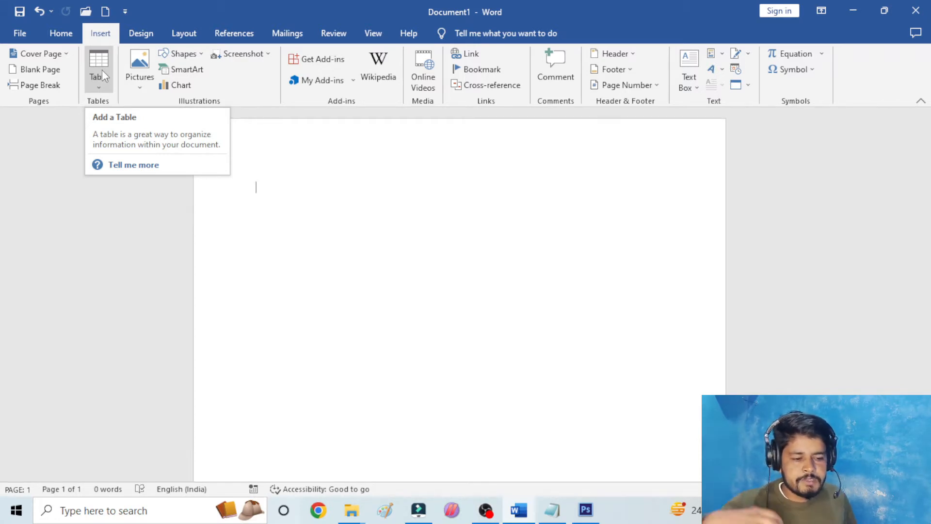
left_click(99, 73)
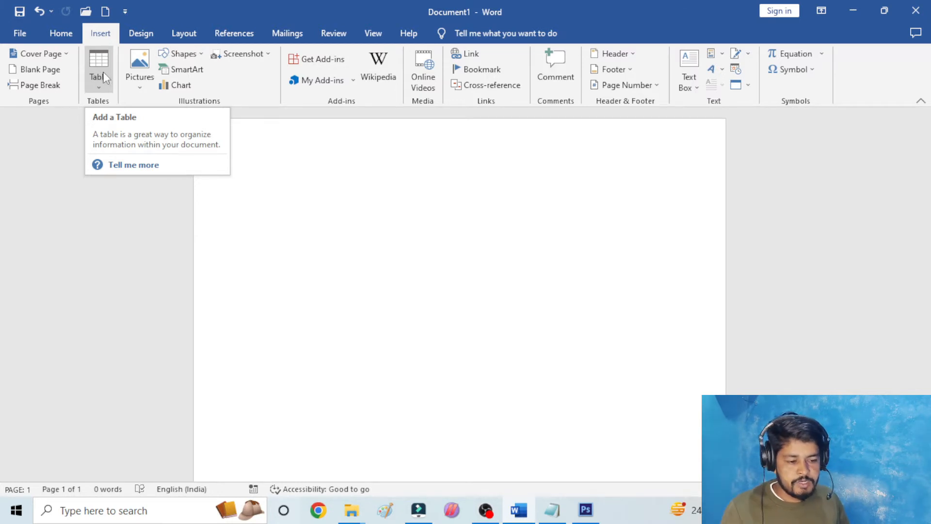
left_click(102, 65)
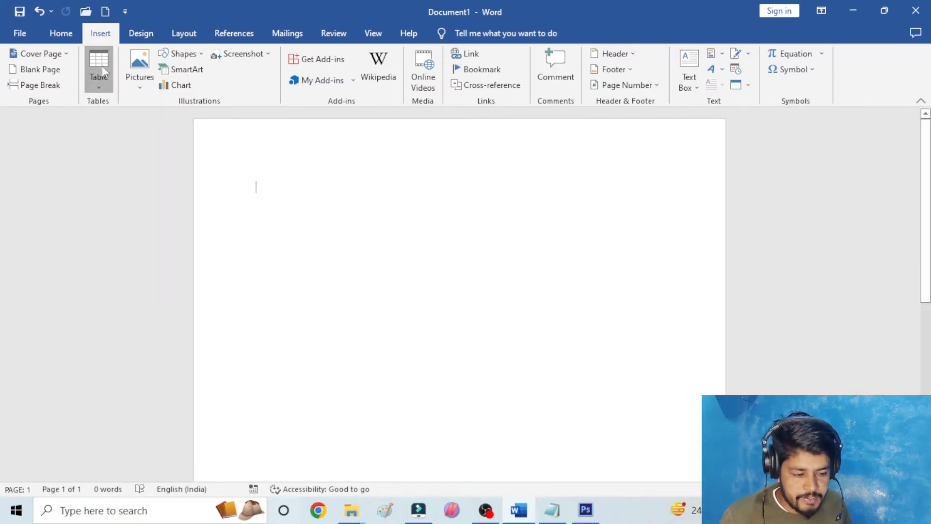
left_click(101, 65)
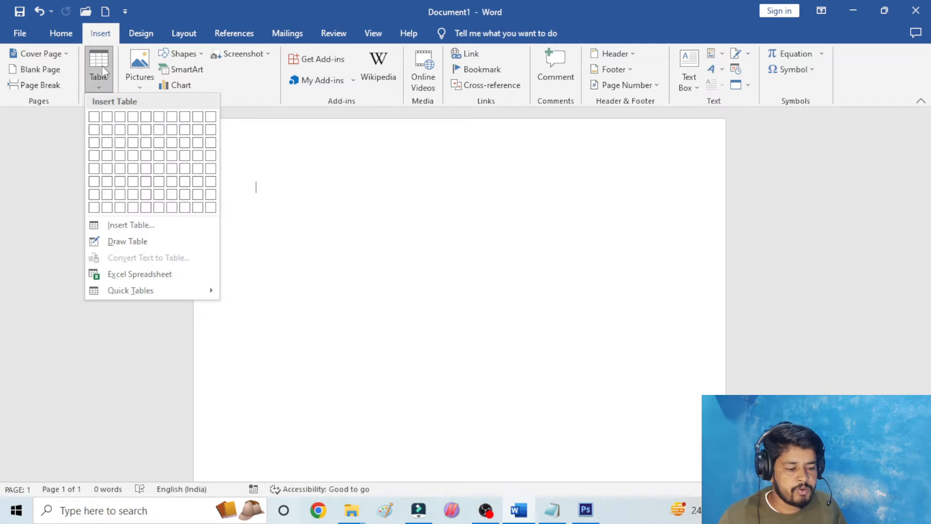
left_click(98, 71)
left_click(100, 72)
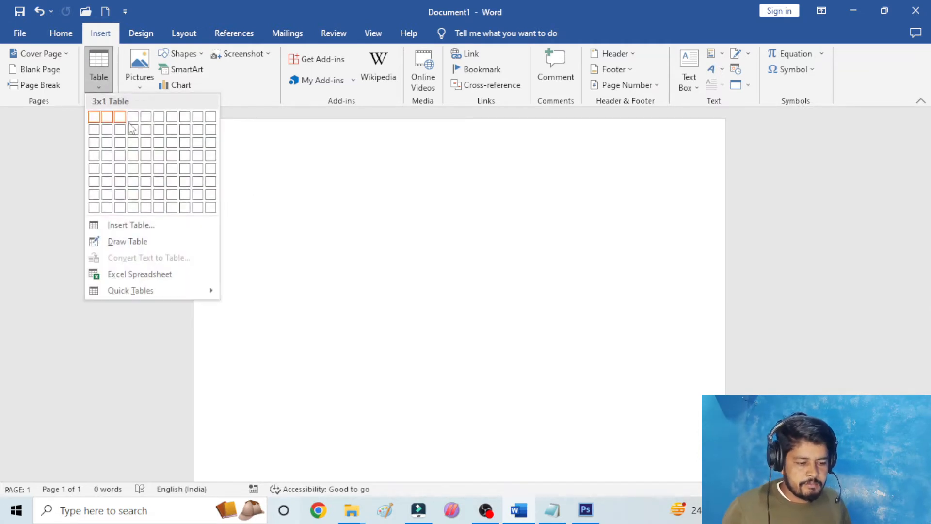
left_click(236, 143)
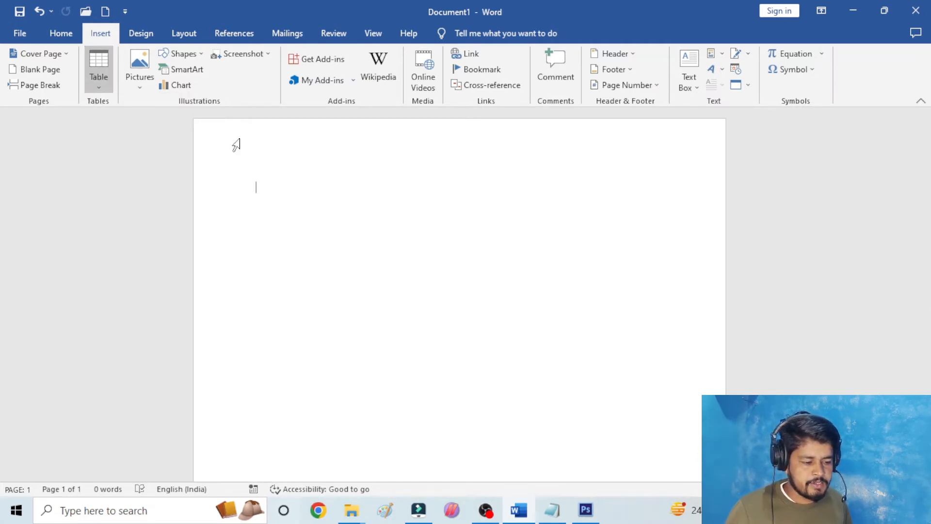
- Insert a table with nine columns and five rows at the start of the blank page
left_click(101, 65)
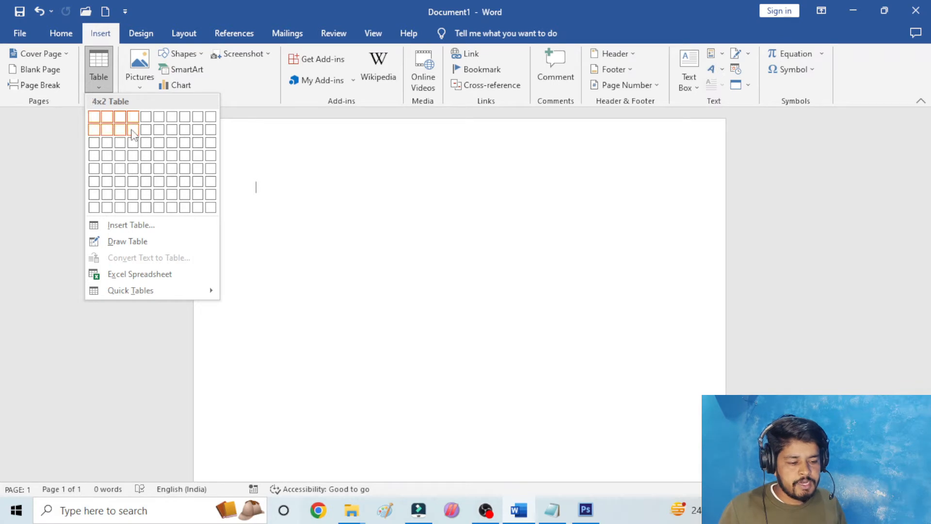
left_click(198, 168)
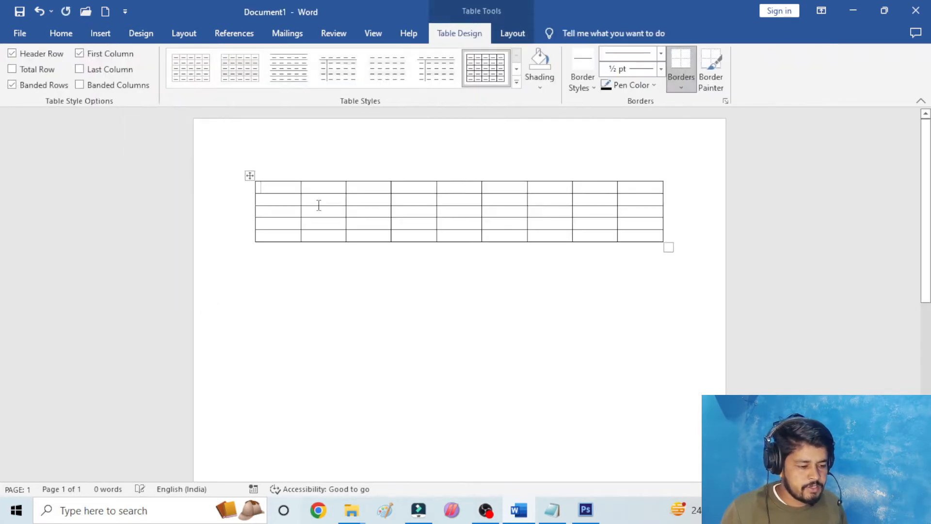
- Select entire columns of the table one at a time, including the second, first, sixth and fourth
left_click_drag(274, 185, 276, 247)
left_click_drag(279, 176, 279, 243)
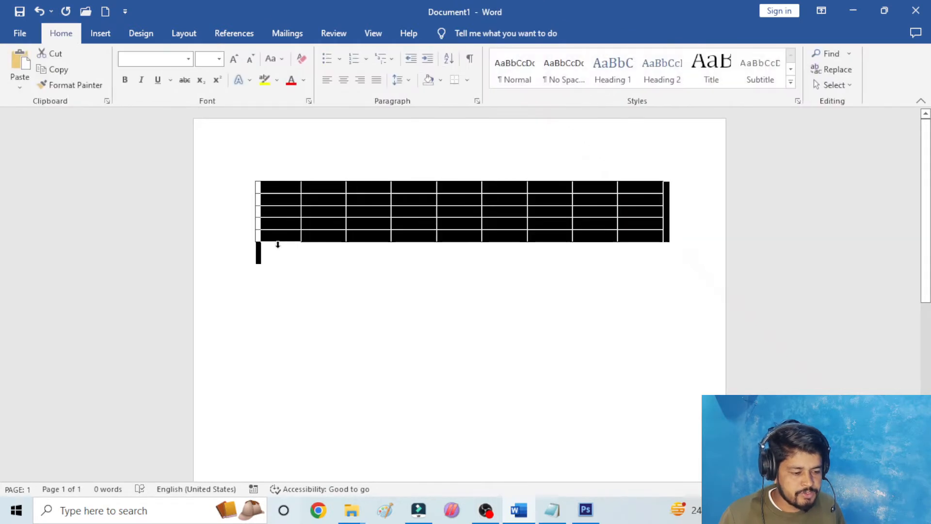
left_click(307, 139)
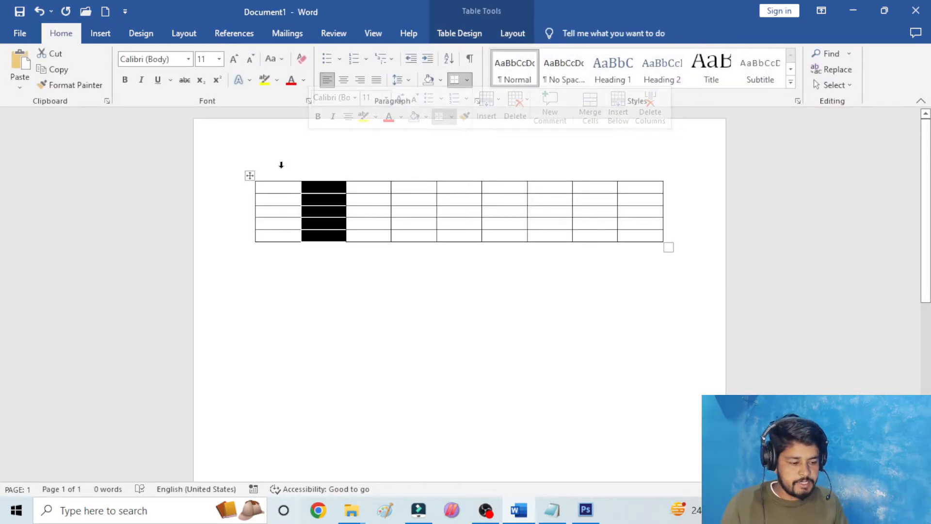
left_click_drag(277, 175, 290, 207)
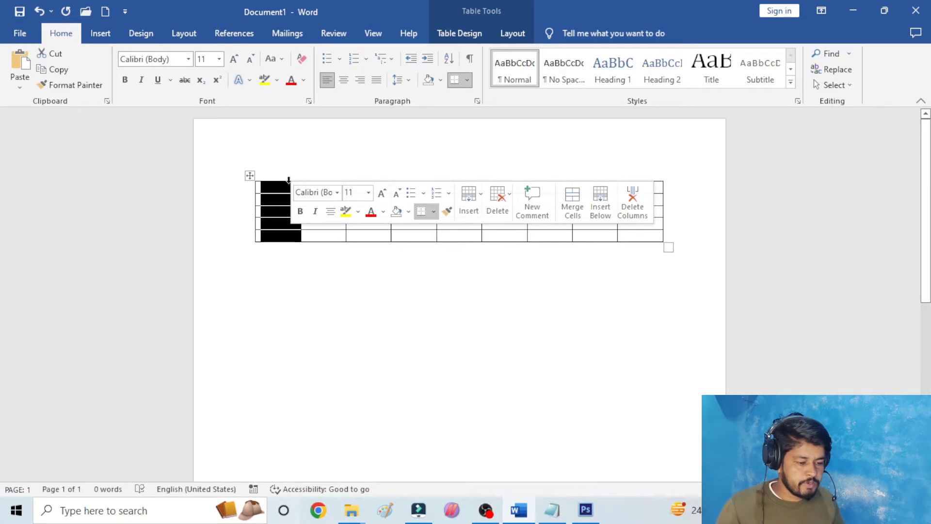
left_click_drag(335, 185, 359, 253)
left_click(498, 179)
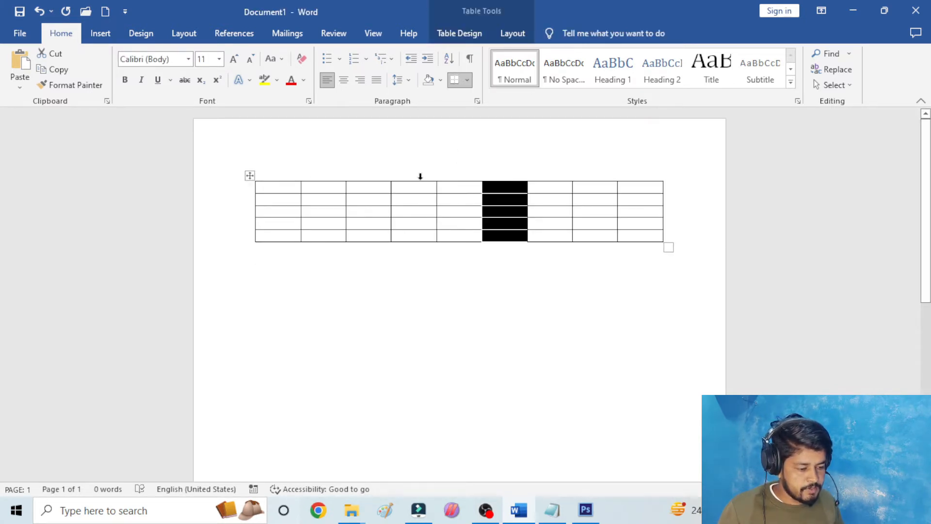
left_click_drag(420, 176, 417, 223)
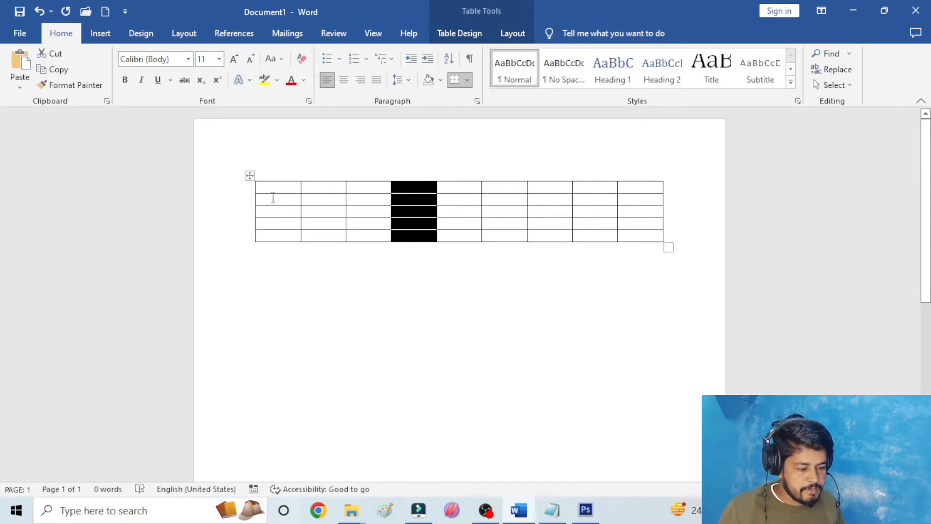
- Select the table's entire second row, and after it the entire third column
left_click_drag(273, 198, 647, 196)
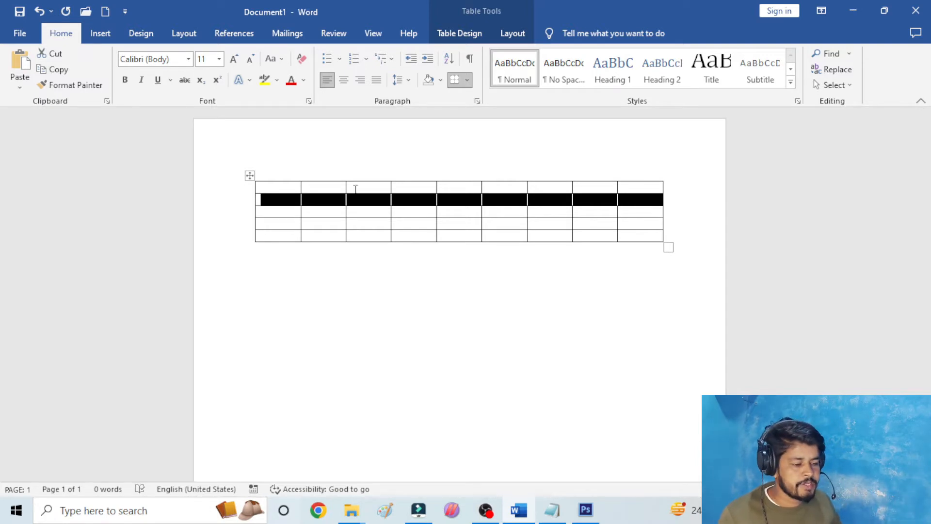
left_click(365, 167)
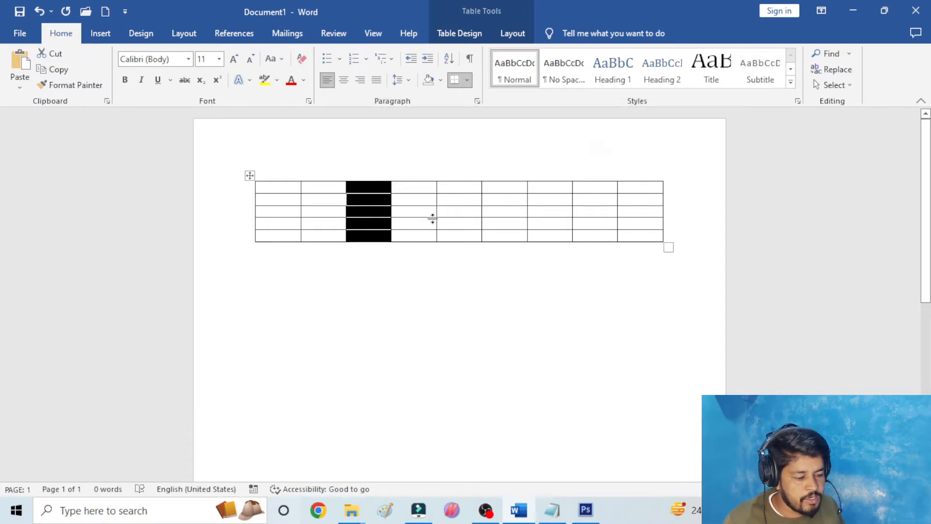
- Clear the column selection and select the whole nine-column table
left_click(414, 211)
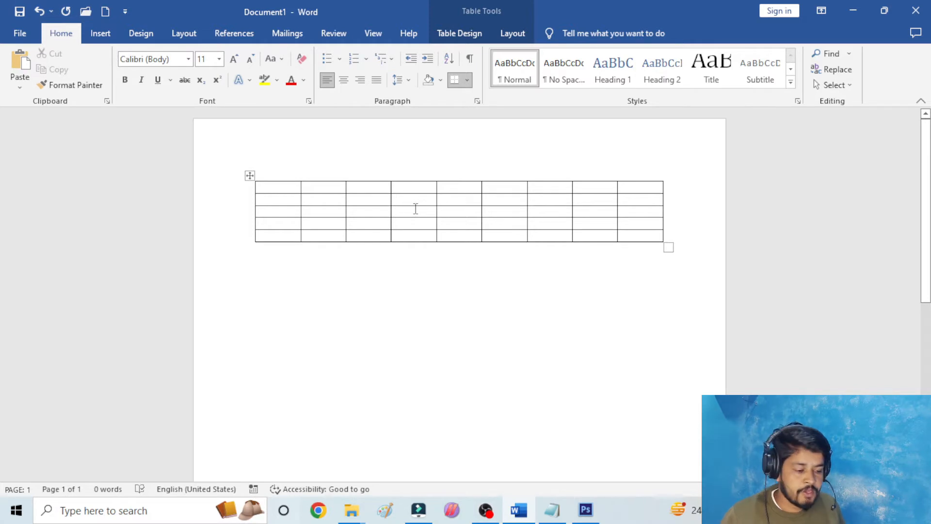
left_click(250, 175)
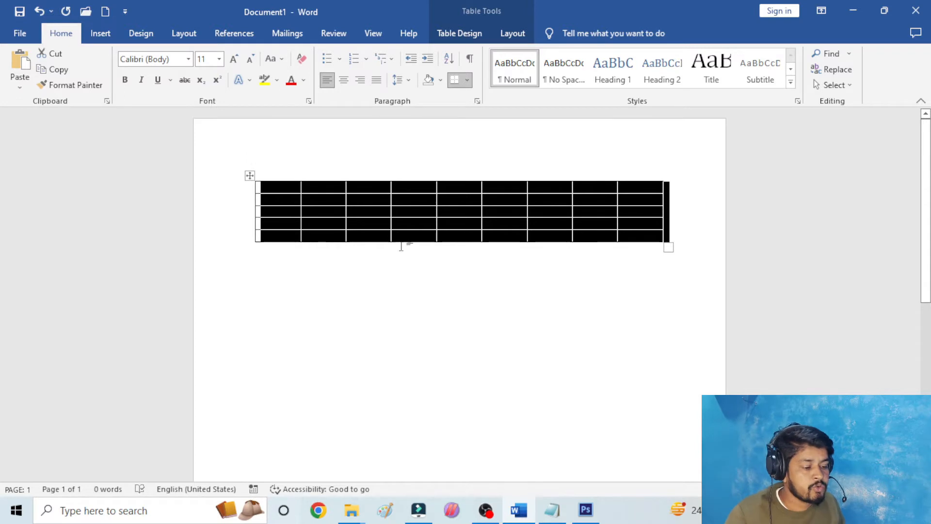
- Select the whole nine-column table and delete it from the page
left_click(249, 175)
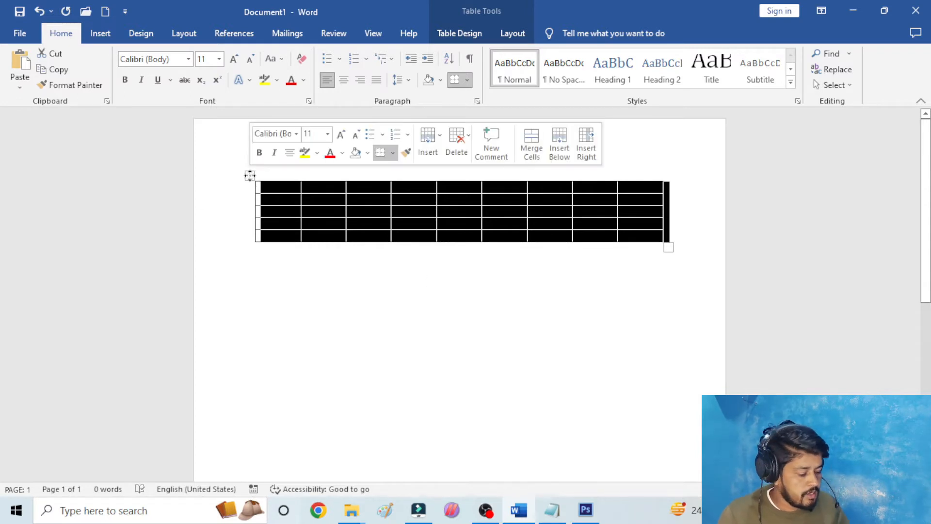
left_click(250, 176)
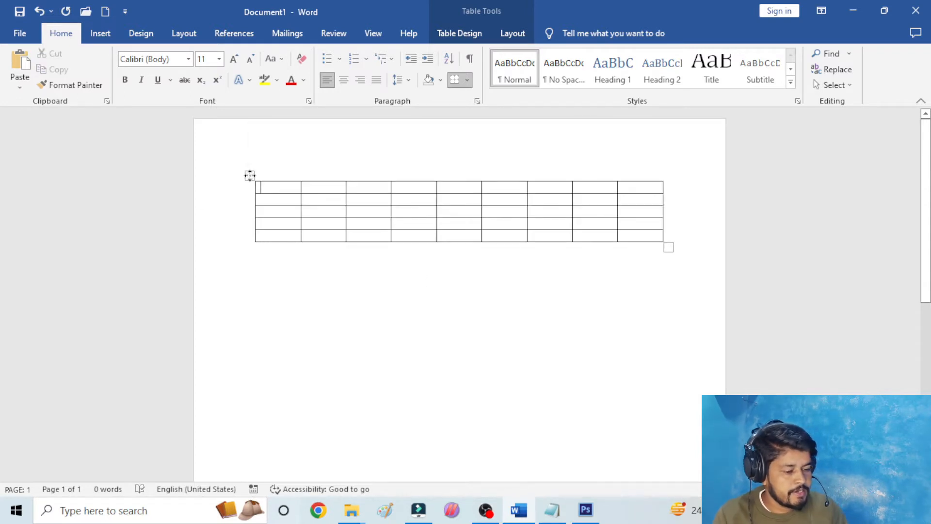
left_click(249, 176)
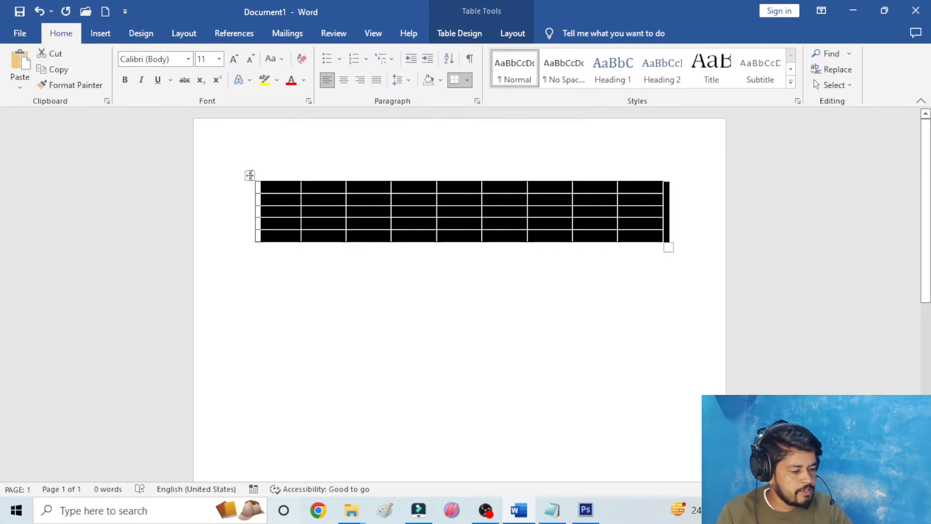
key("BackSpace")
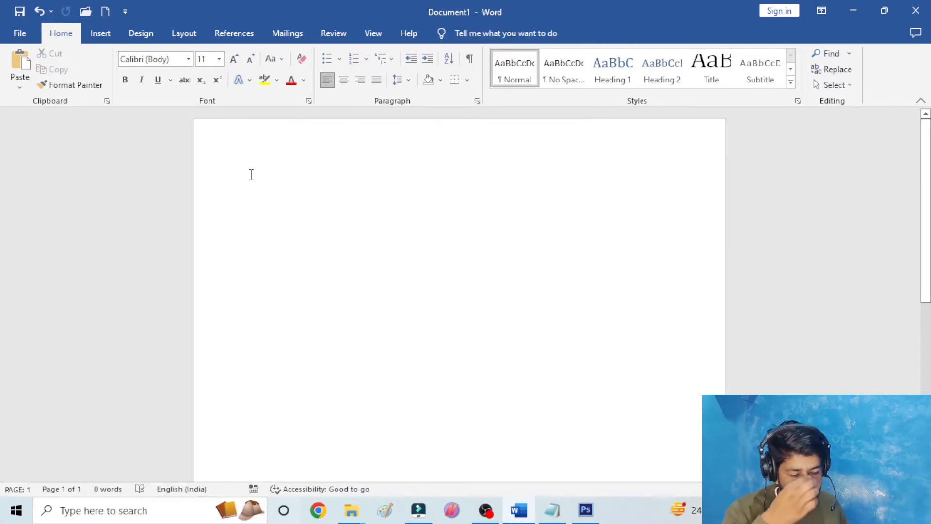
- Insert a table with ten columns and three rows on the blank page, and delete the whole table again
left_click(105, 37)
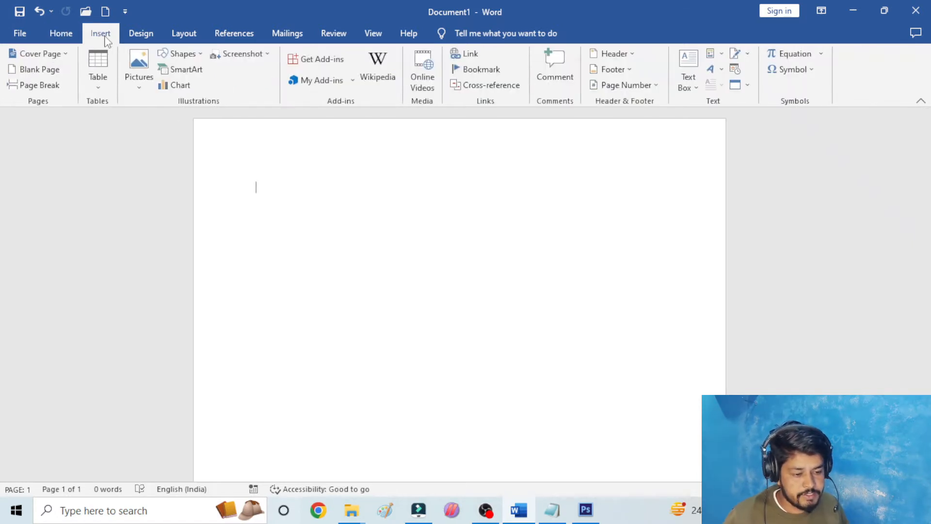
left_click(101, 70)
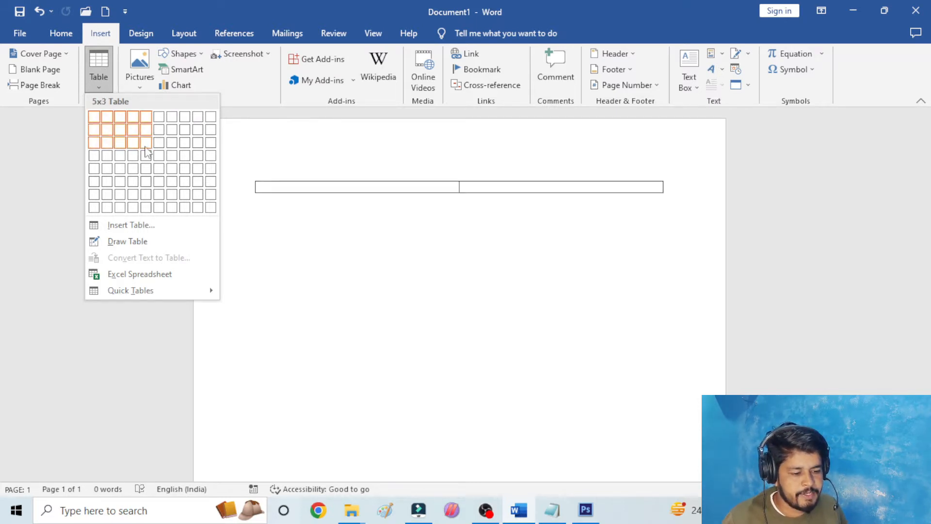
left_click(215, 147)
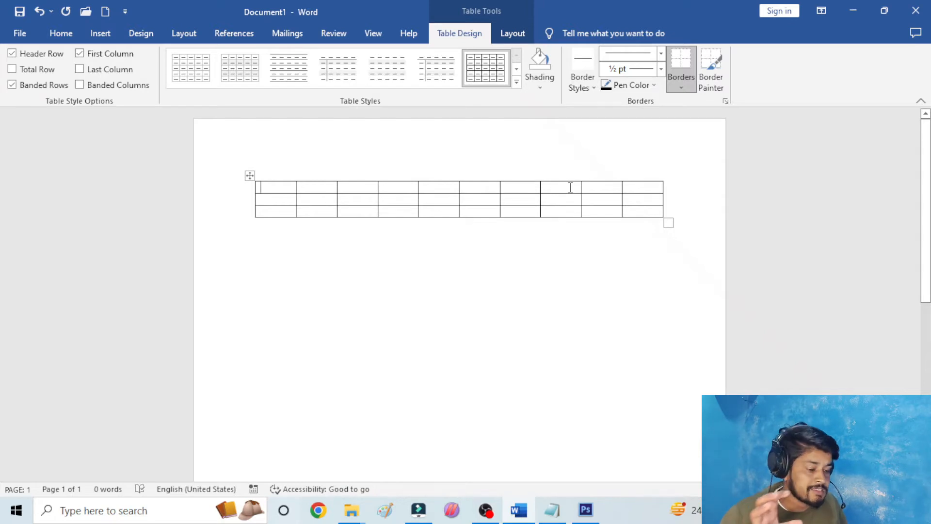
left_click(250, 176)
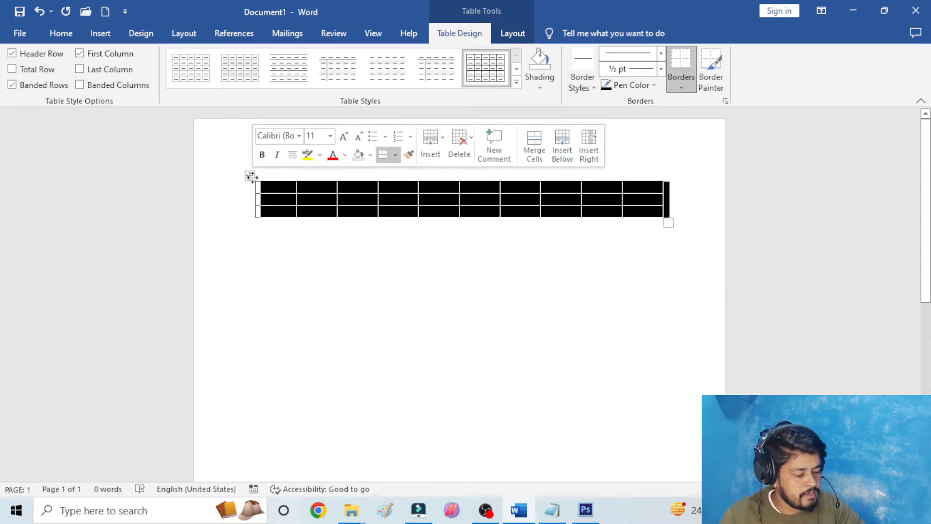
key("BackSpace")
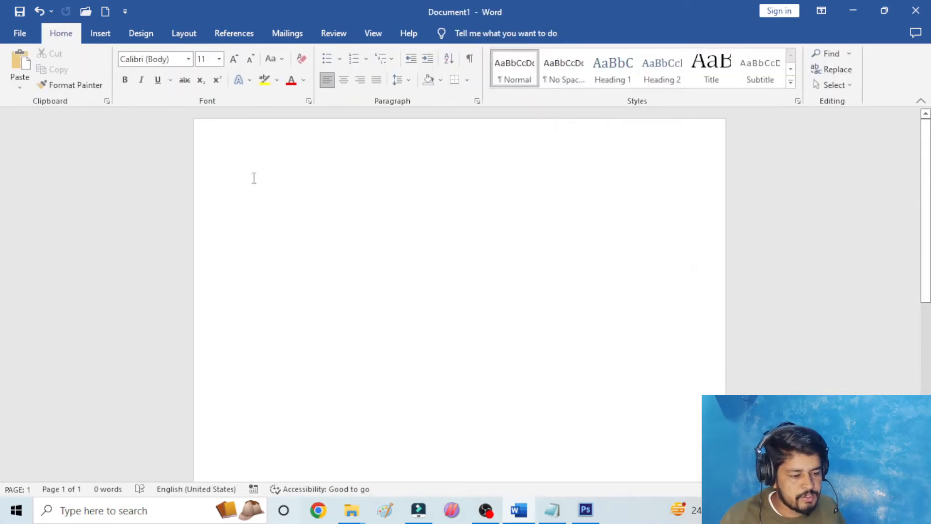
- Insert a table with 15 columns and 15 rows on the blank page, using the automatic fixed column width
left_click(109, 32)
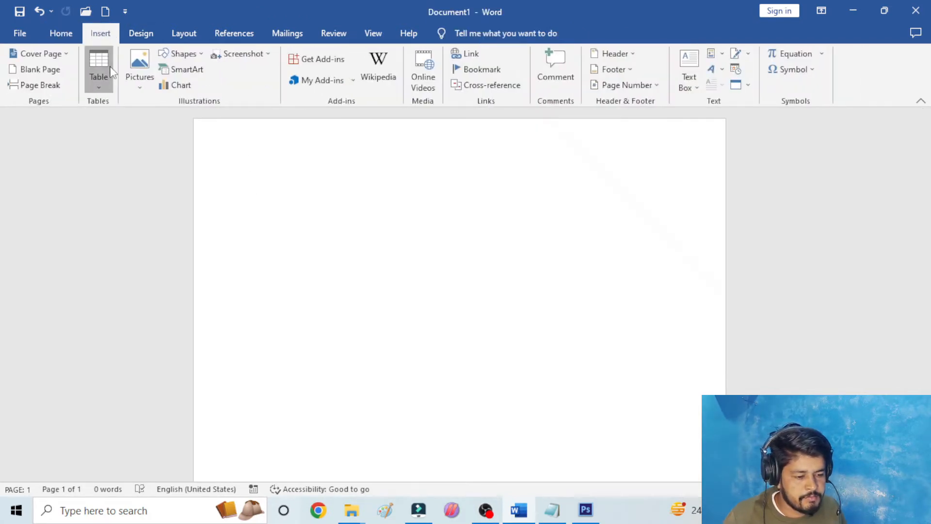
left_click(111, 72)
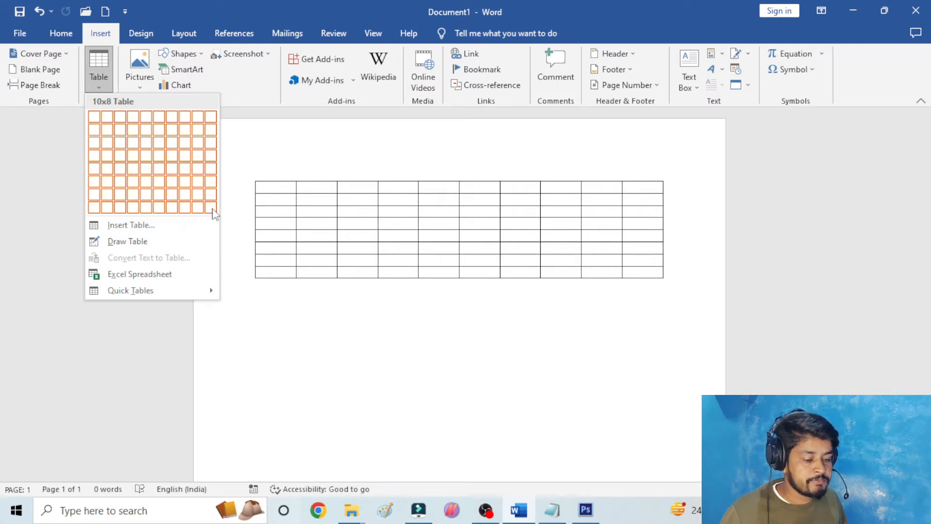
left_click(141, 231)
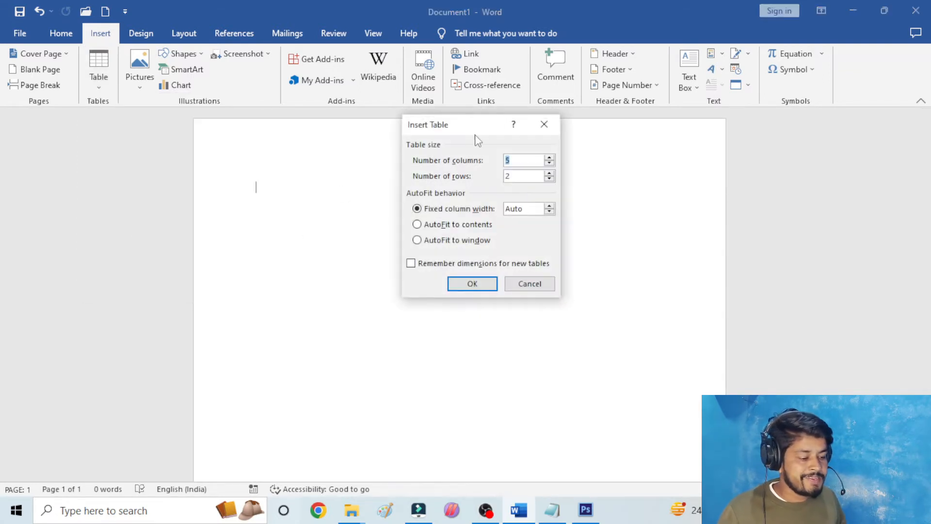
left_click_drag(479, 130, 493, 110)
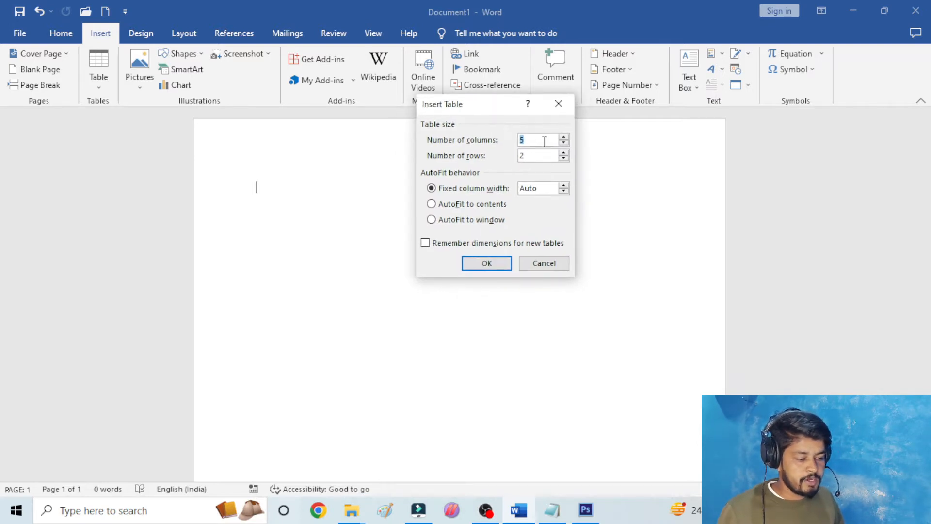
key("BackSpace")
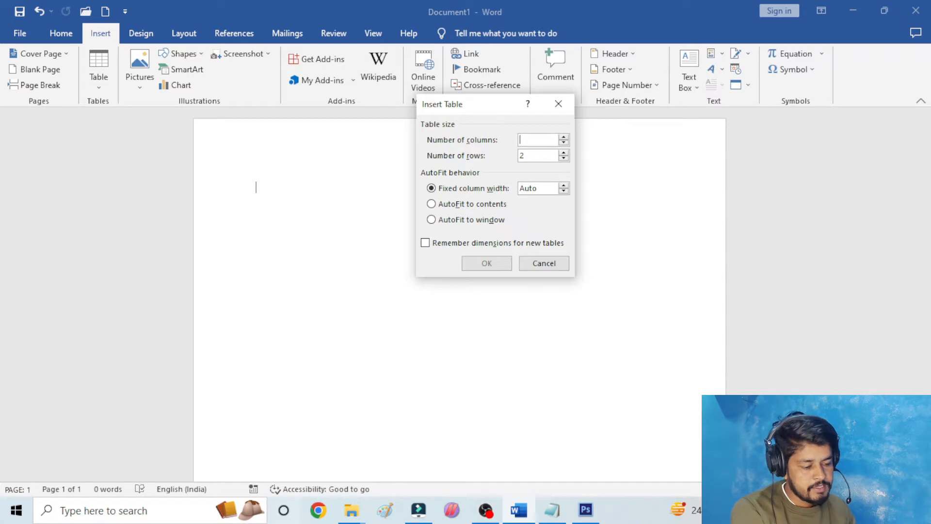
type("1")
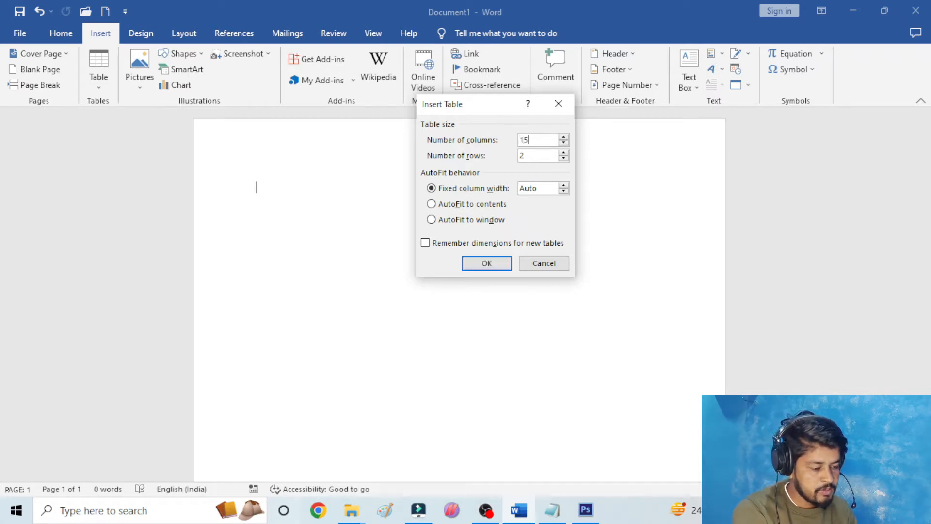
type("5")
key("Tab")
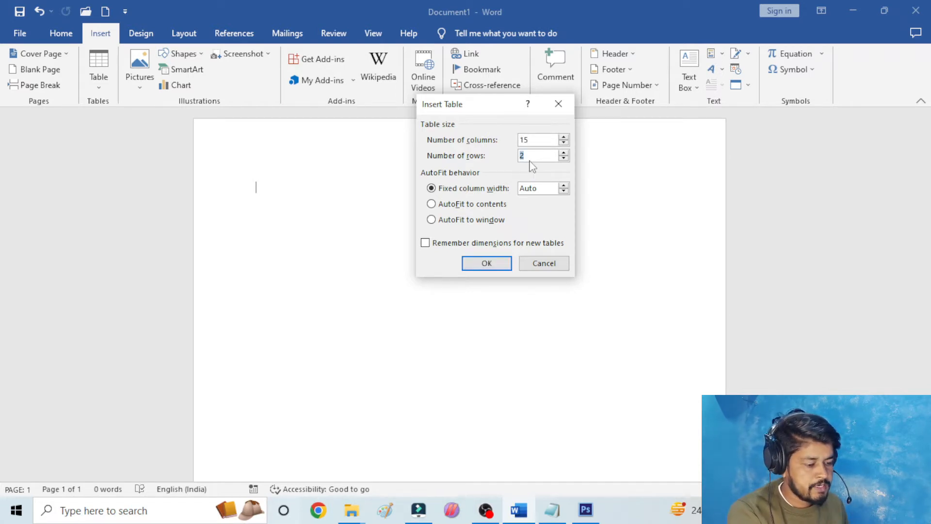
type("15")
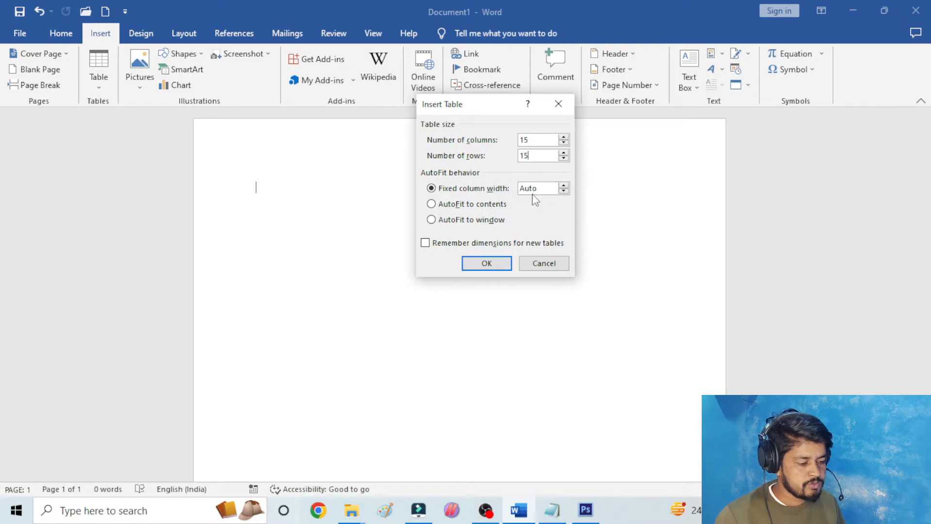
left_click(495, 263)
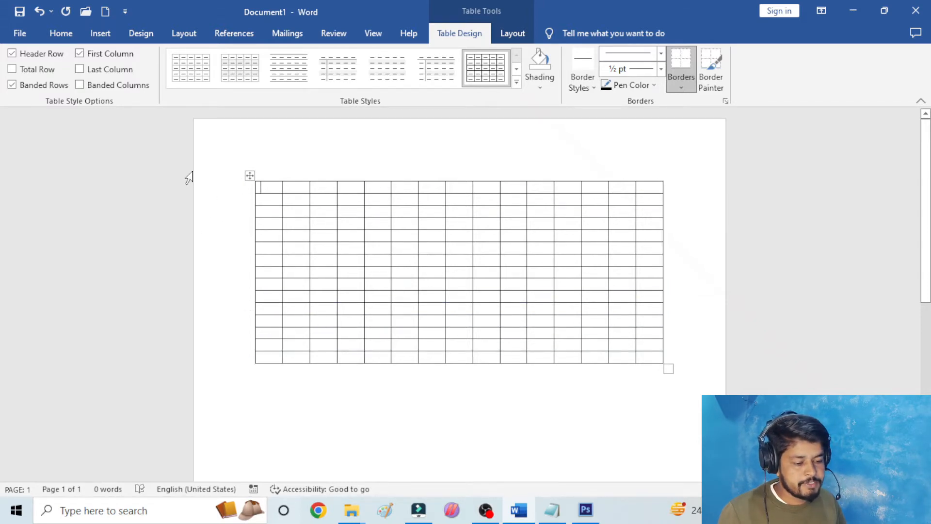
- Replace the table with a new one of 15 columns and 15 rows, set to AutoFit to contents
left_click(249, 174)
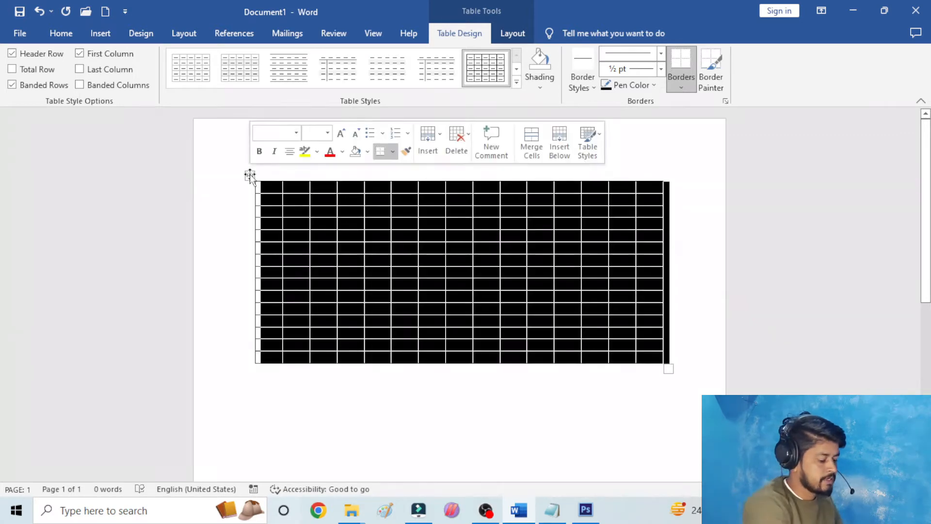
key("BackSpace")
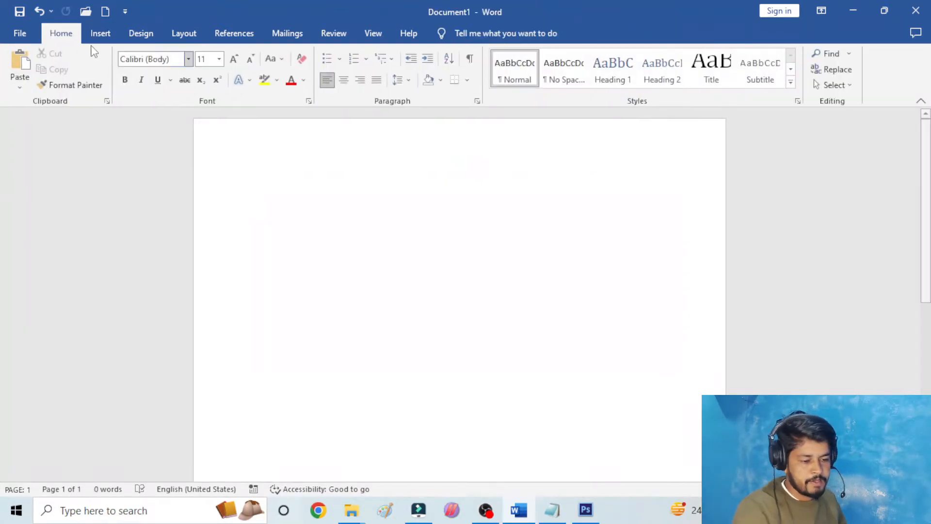
left_click(101, 34)
left_click(98, 68)
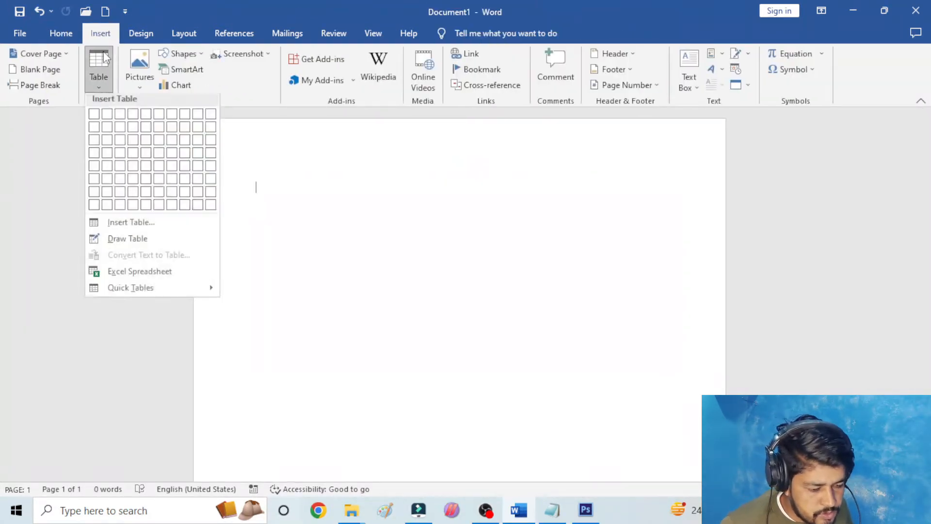
left_click(154, 225)
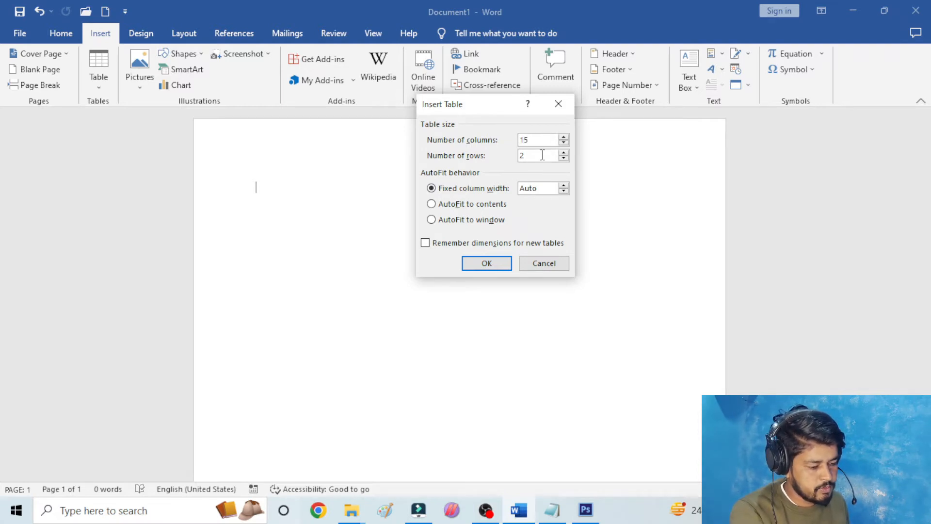
key("BackSpace")
type("15")
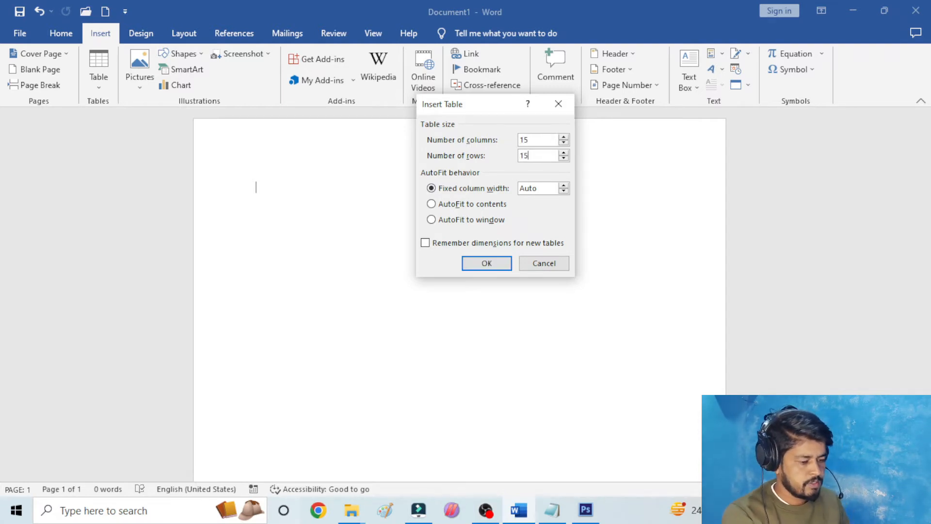
left_click(467, 204)
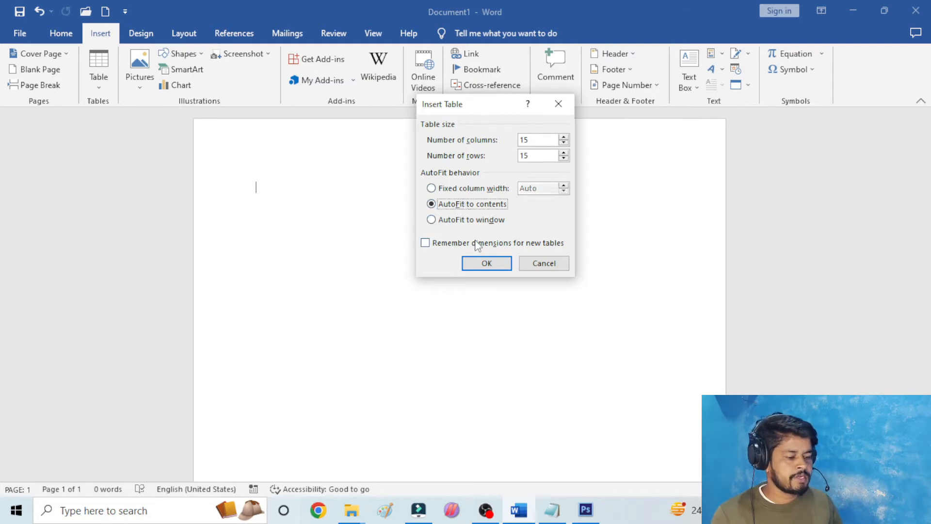
left_click(487, 263)
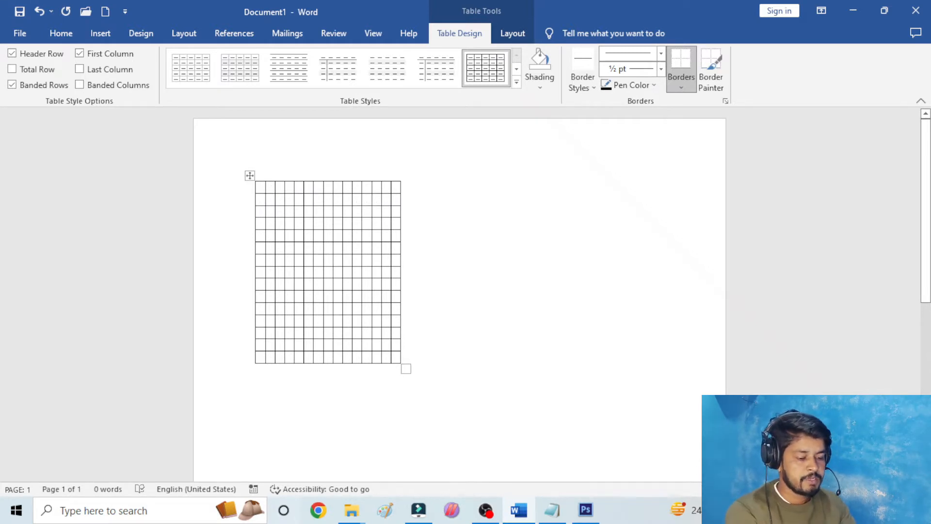
- Fill the first six cells of the top row with ISDFGHI, HSFIGHI, IDFISDI, SRI, ISIDFGI and ERUIWRUEFGISDFH
type("ISDFGHI")
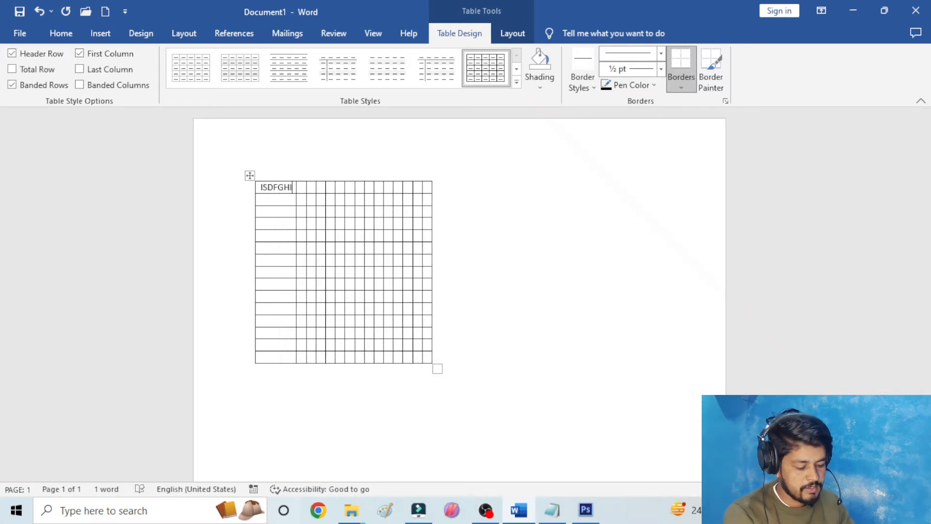
key("Tab")
type("HSFIGHI ")
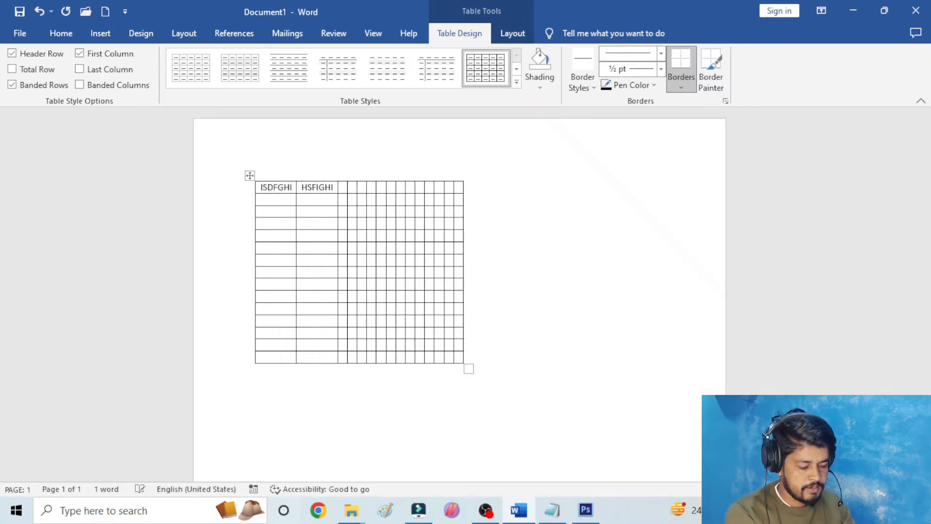
type("IDFISDI")
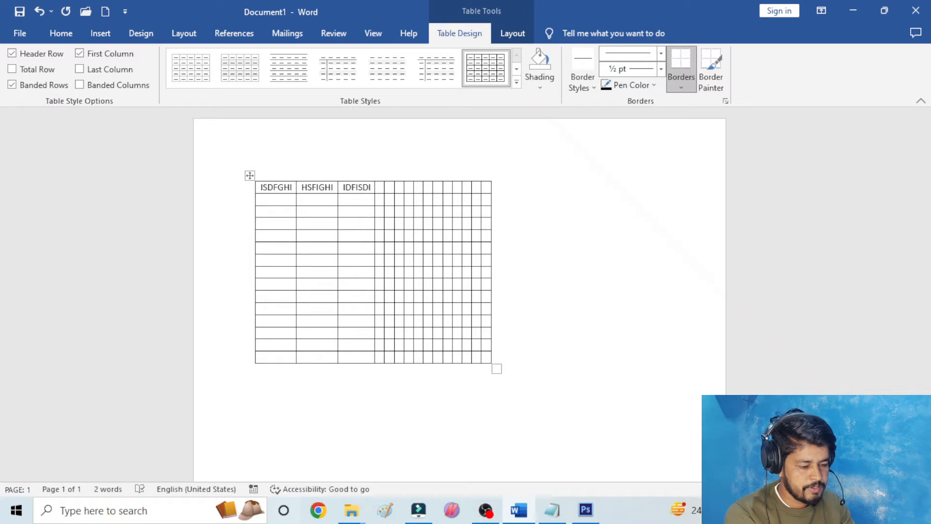
type("SRI")
type("ISIDFGI")
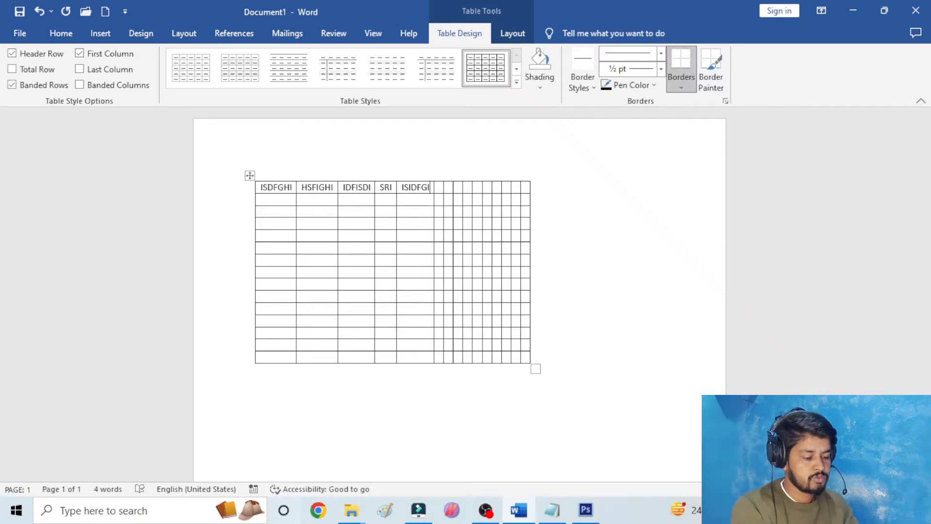
type("ERUIWRUEFGISDFH")
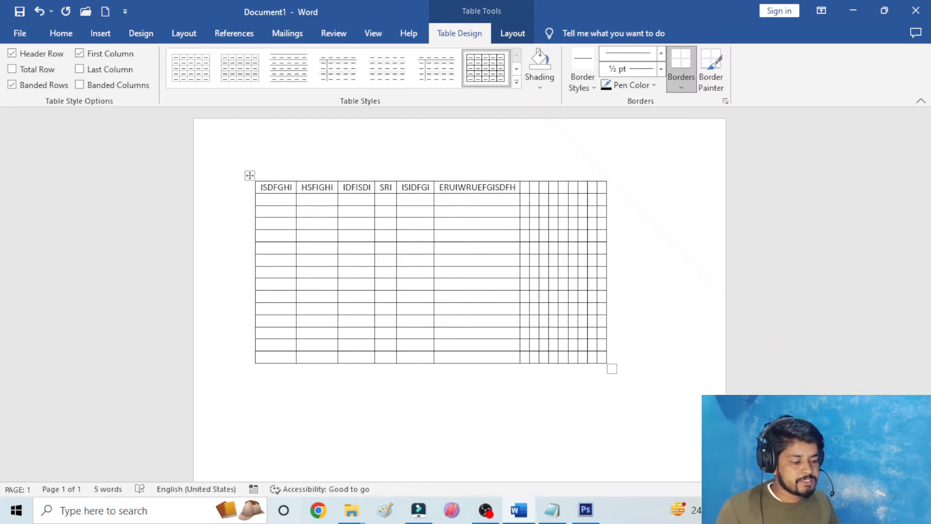
- Clear the text from all cells of the table and delete the whole table
left_click(249, 175)
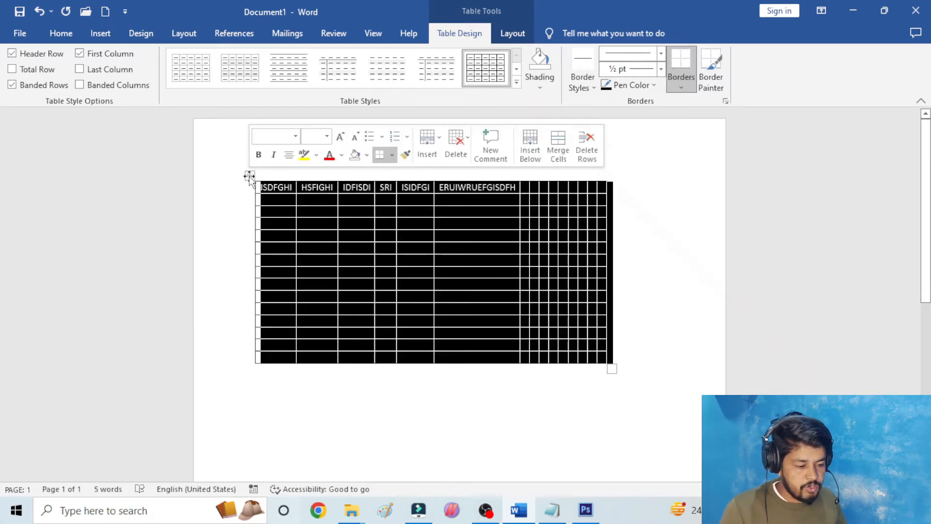
key("Delete")
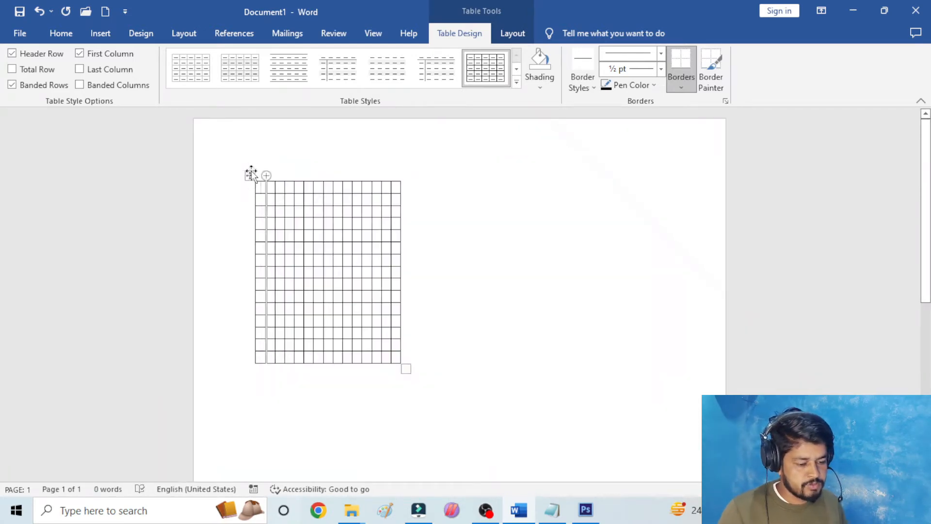
left_click(248, 176)
key("BackSpace")
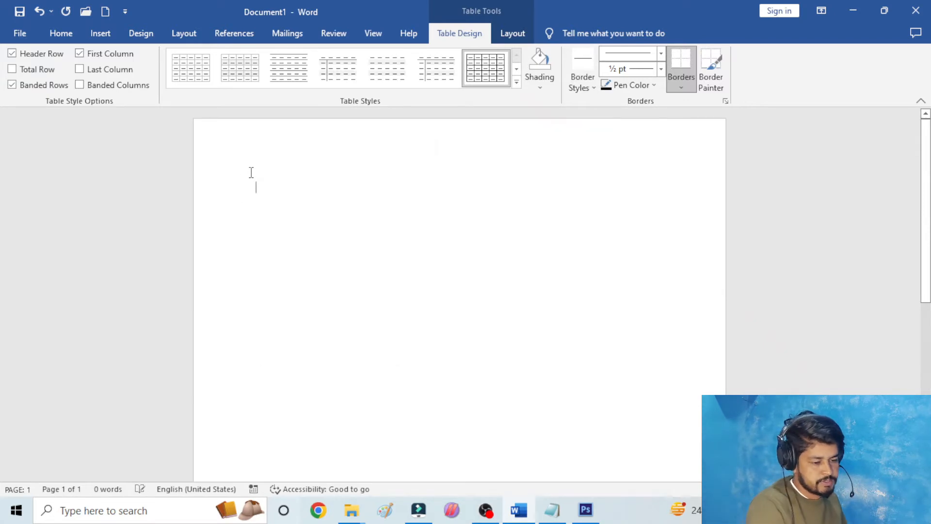
- Insert a table with 10 columns and 10 rows on the blank page, using the automatic fixed column width
left_click(100, 33)
left_click(107, 81)
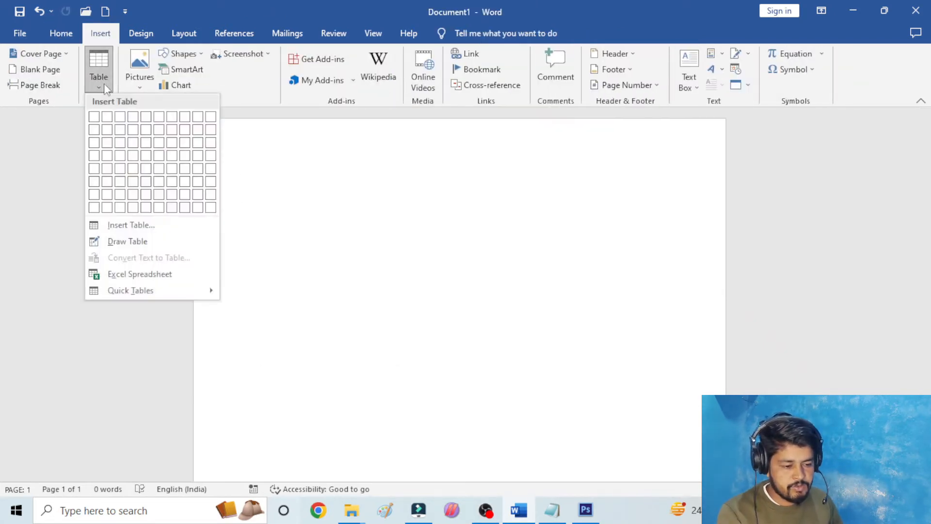
left_click(126, 224)
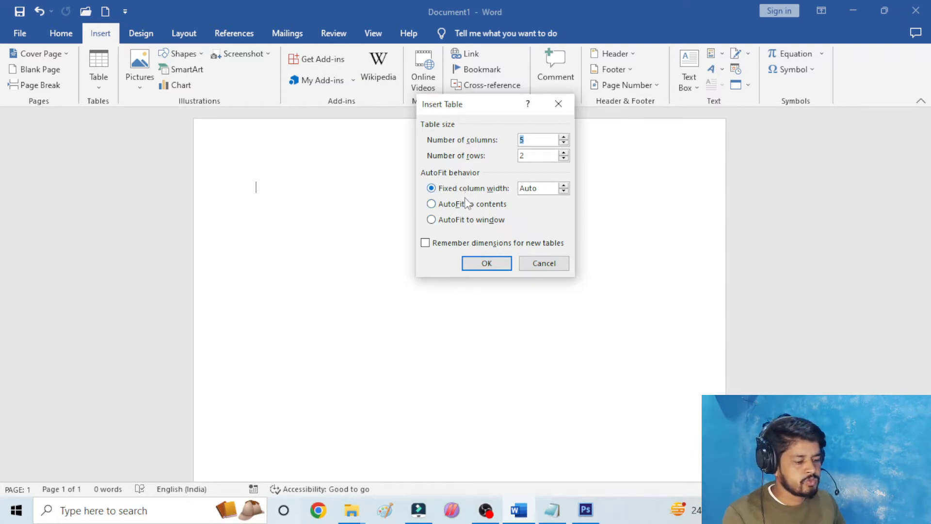
left_click(539, 140)
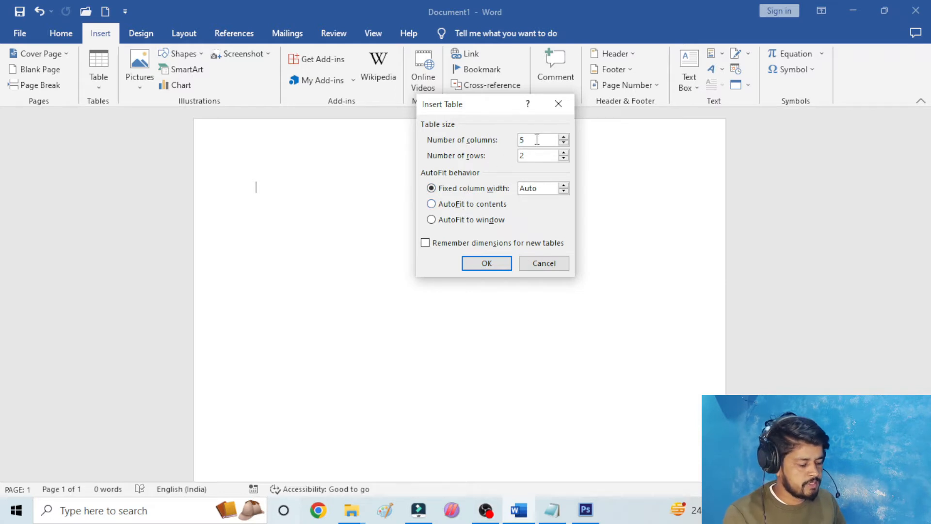
key("BackSpace")
type("10")
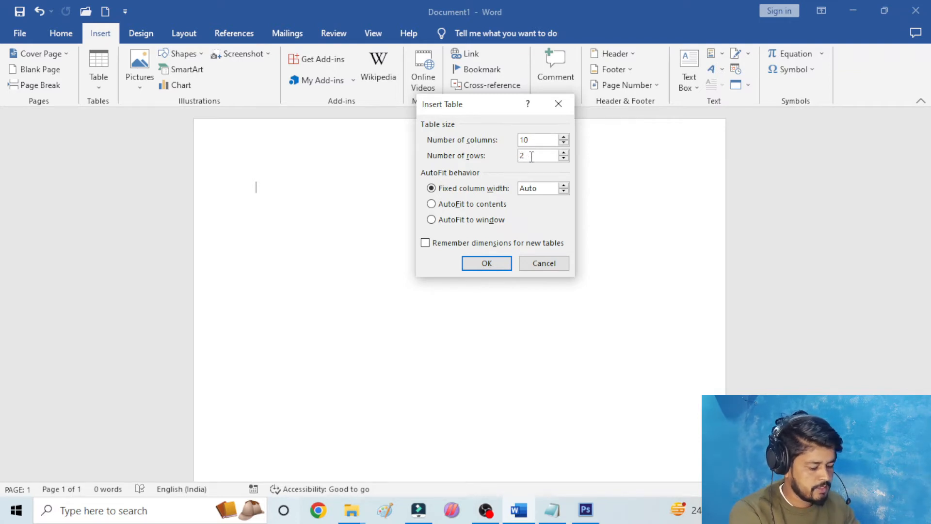
key("BackSpace")
type("10")
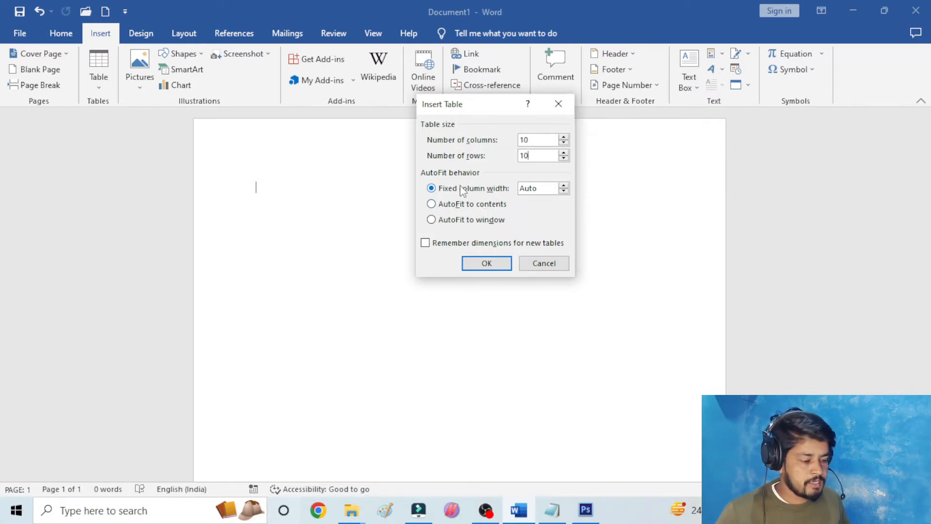
left_click(486, 263)
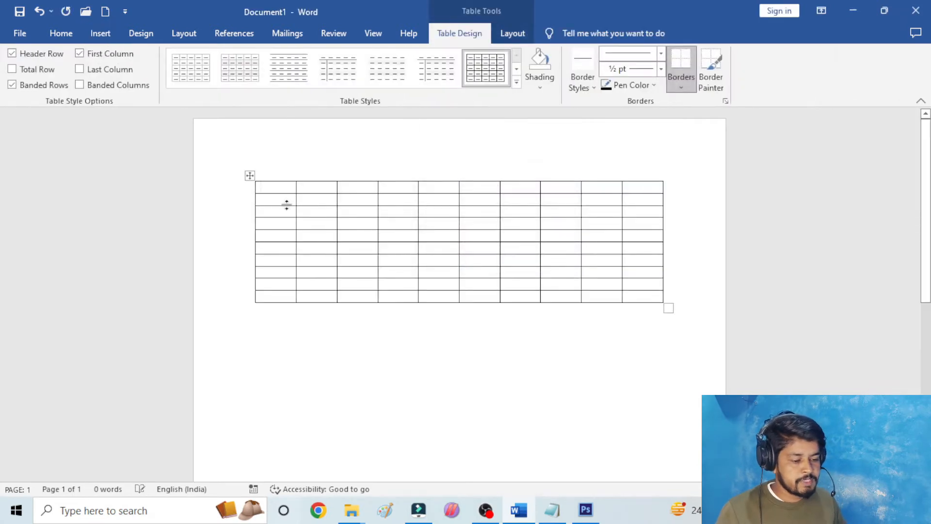
- Select the whole seven-column table, deselect it by placing the cursor above it, and select the whole table again
left_click(249, 158)
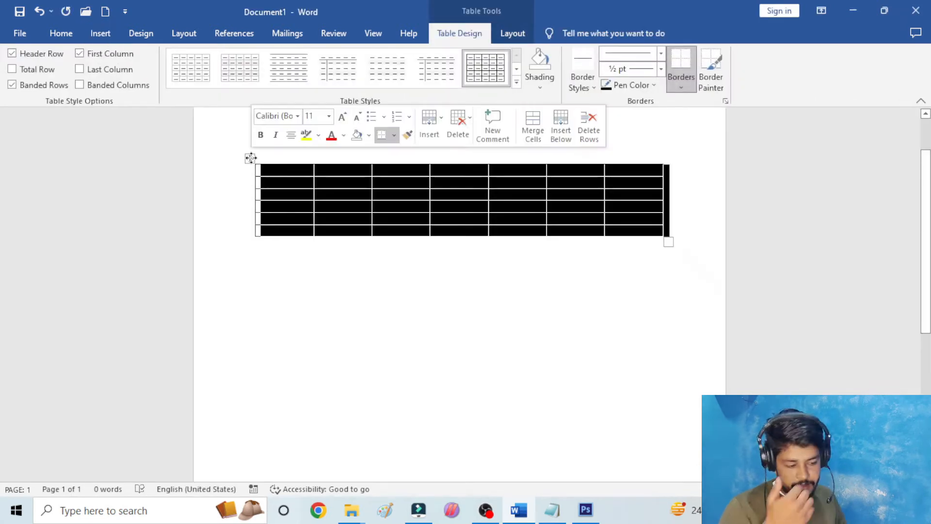
left_click(113, 34)
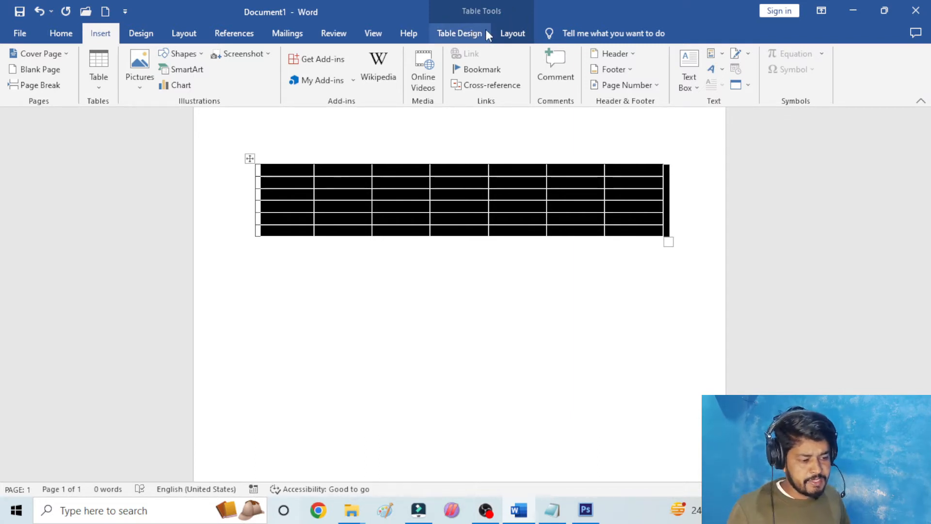
left_click(371, 144)
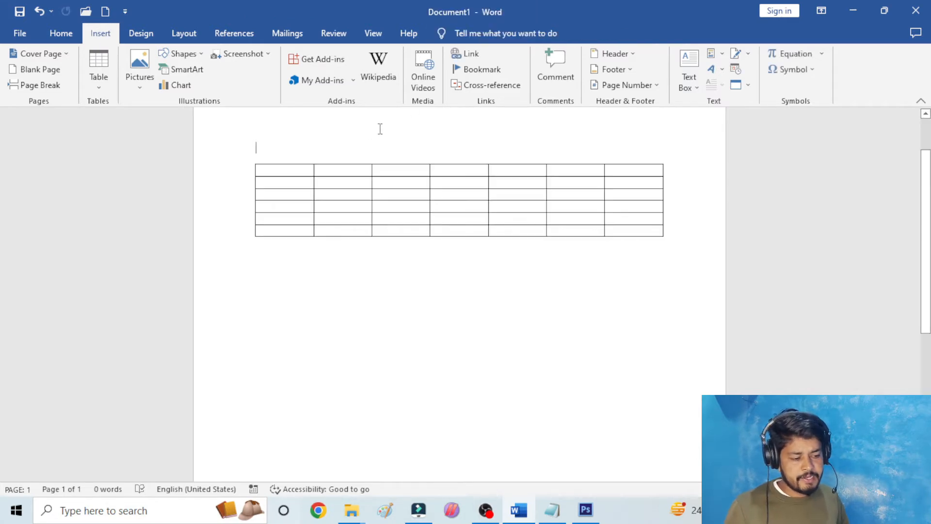
left_click(269, 175)
left_click(249, 158)
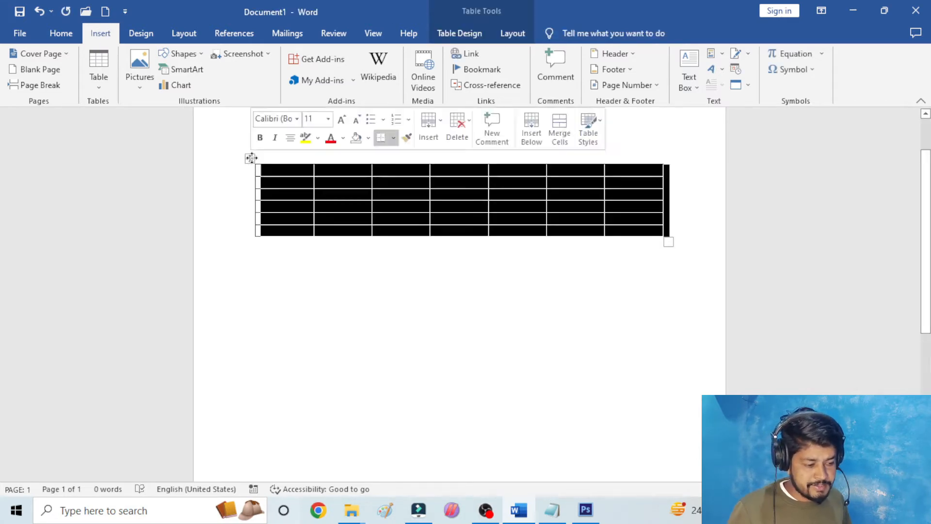
- Compare the table style and border options with the row, column, merge and cell size options for the selected table
left_click(469, 34)
left_click(509, 33)
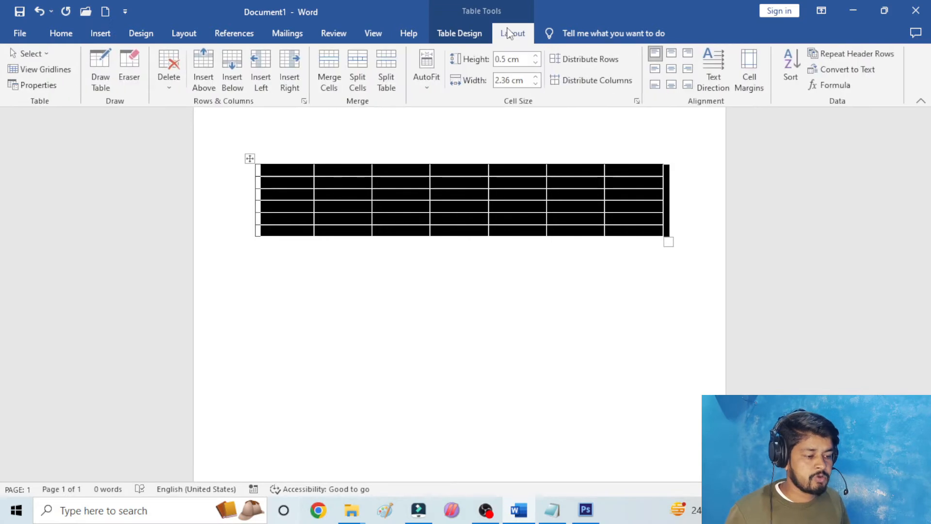
left_click(458, 32)
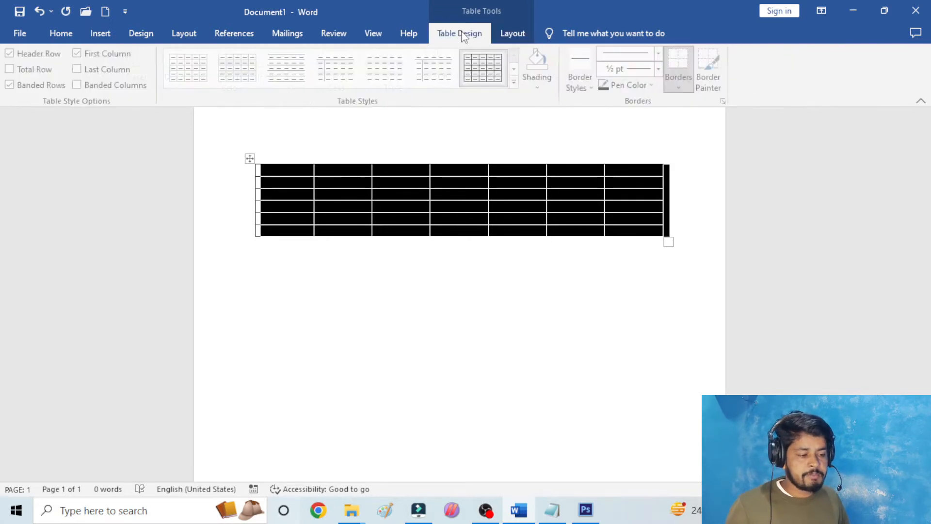
left_click(496, 32)
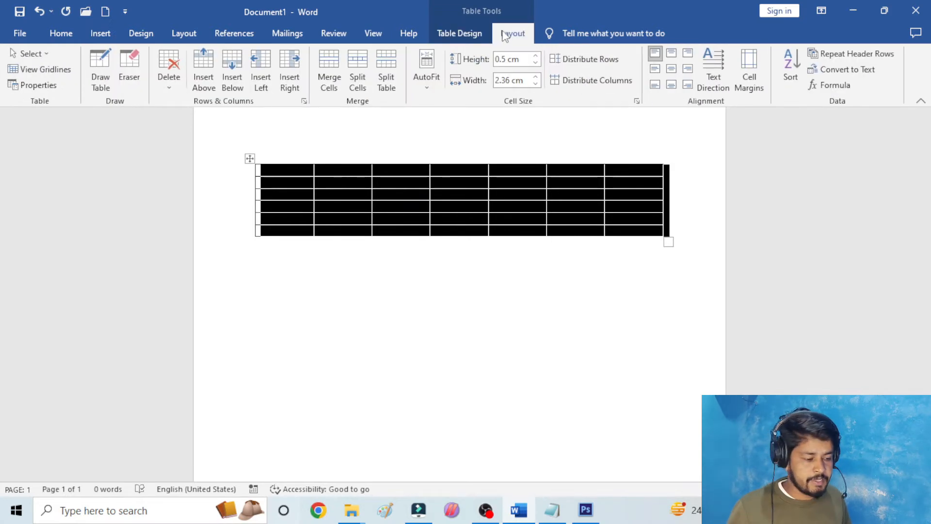
left_click(459, 32)
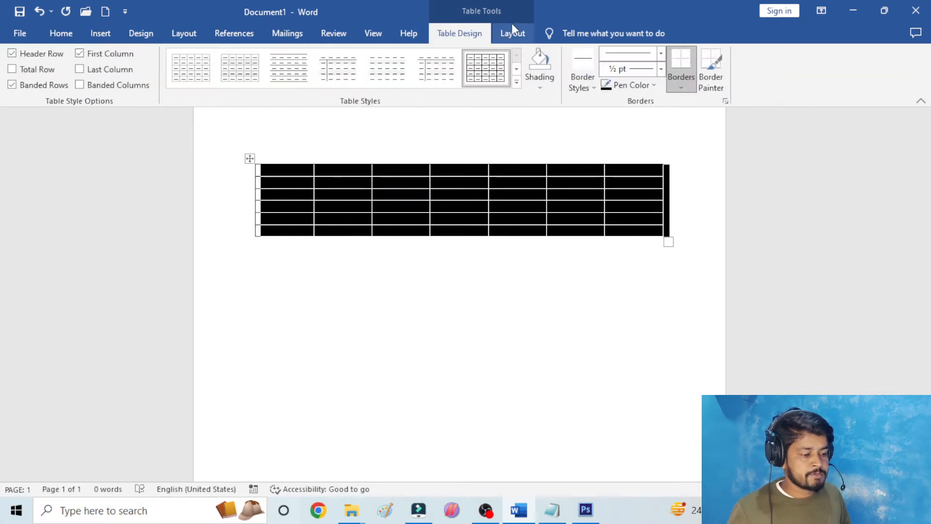
left_click(511, 32)
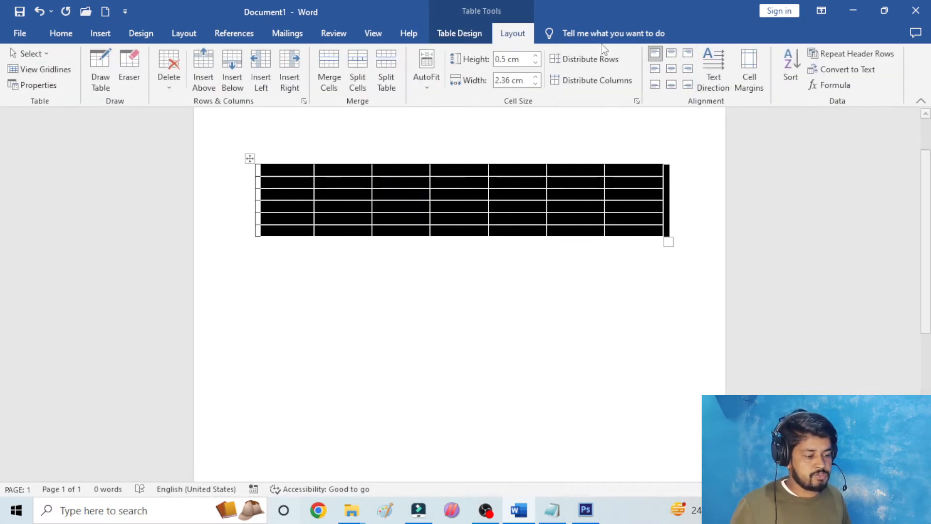
left_click(468, 27)
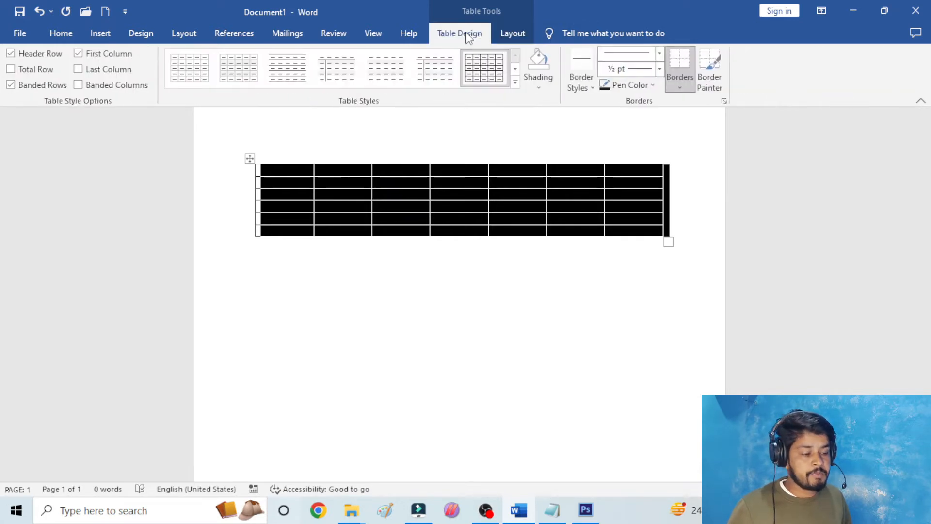
left_click(511, 36)
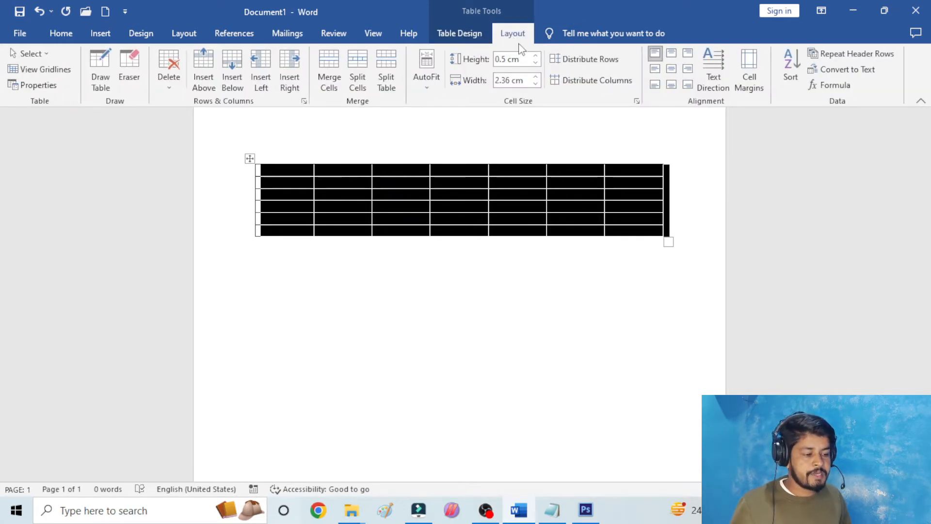
left_click(458, 34)
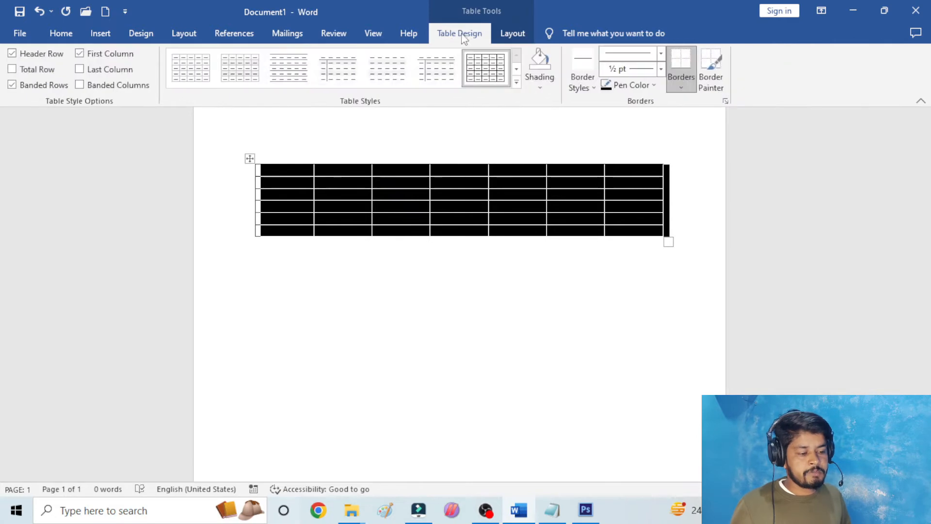
left_click(509, 33)
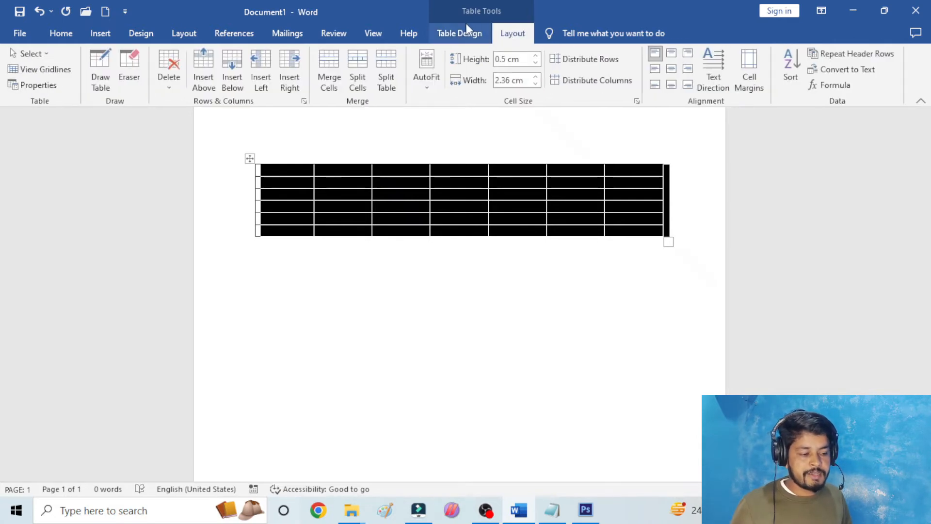
left_click(460, 29)
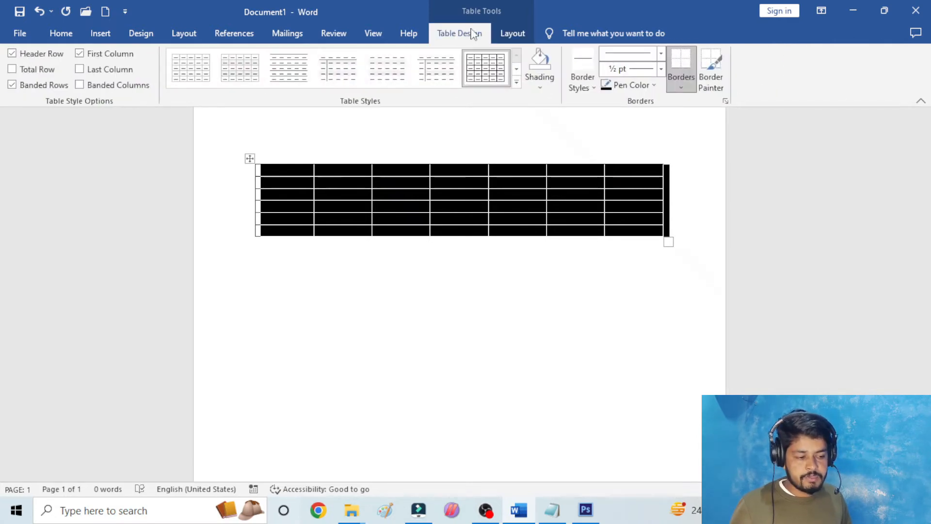
left_click(516, 35)
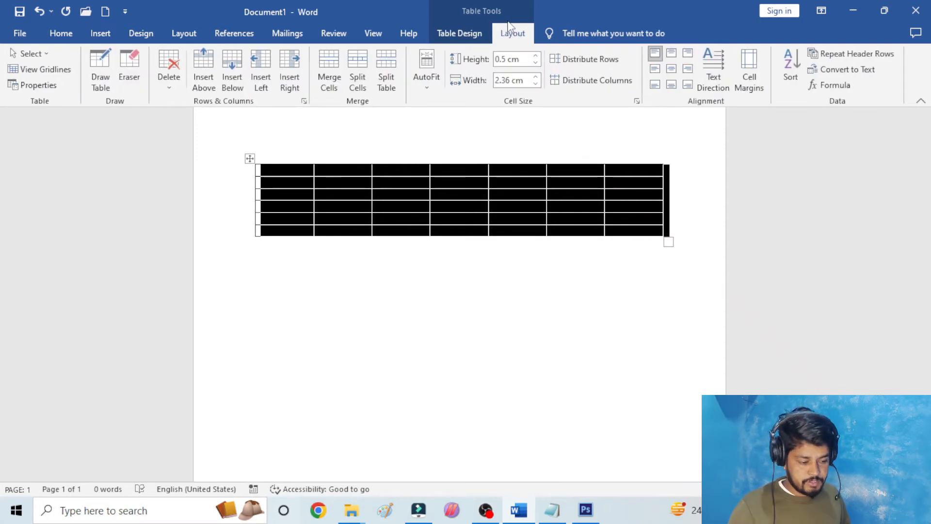
- Use Draw Table to draw a cell about 9.4 cm wide and 1.5 cm high below the existing table, plus a narrower cell beside it
left_click(341, 180)
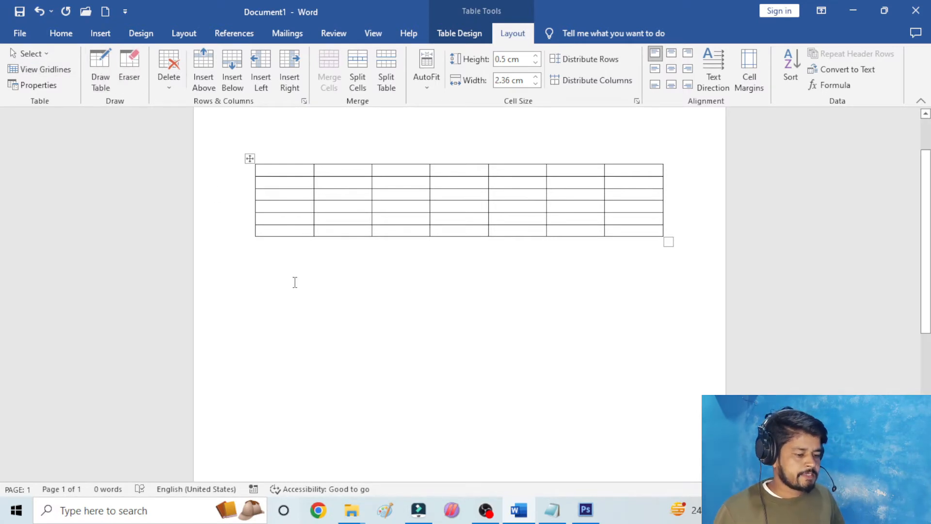
left_click(100, 72)
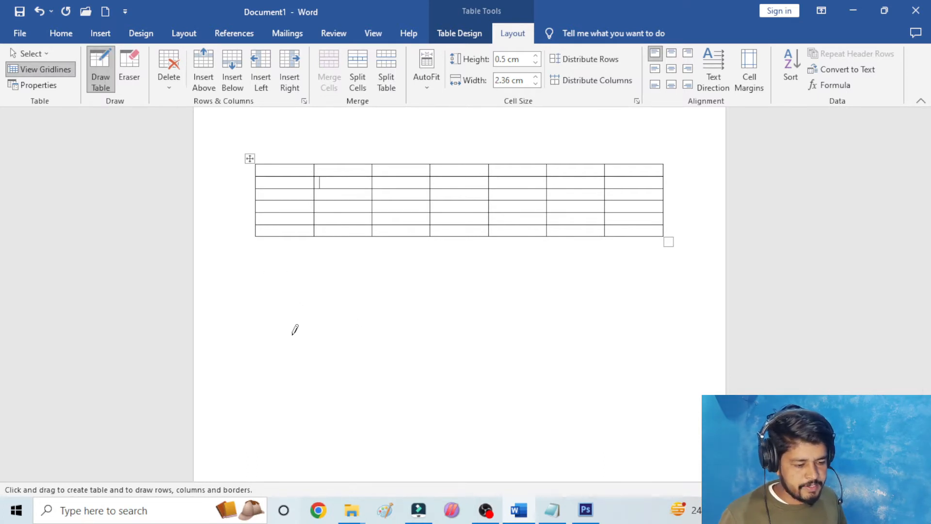
mouse_move(262, 283)
left_mouse_down()
mouse_move(423, 277)
mouse_move(464, 319)
mouse_move(492, 326)
mouse_move(494, 319)
left_mouse_up()
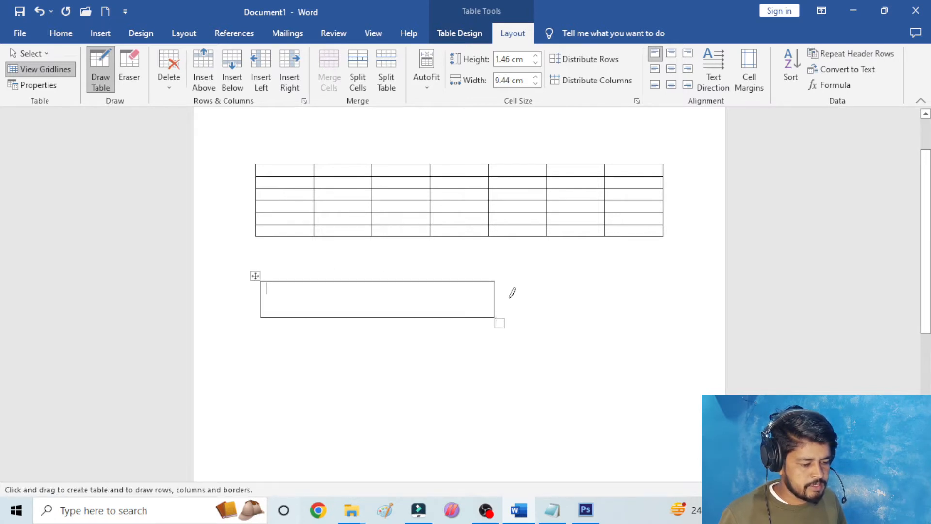
mouse_move(510, 279)
left_mouse_down()
mouse_move(609, 325)
mouse_move(661, 317)
left_mouse_up()
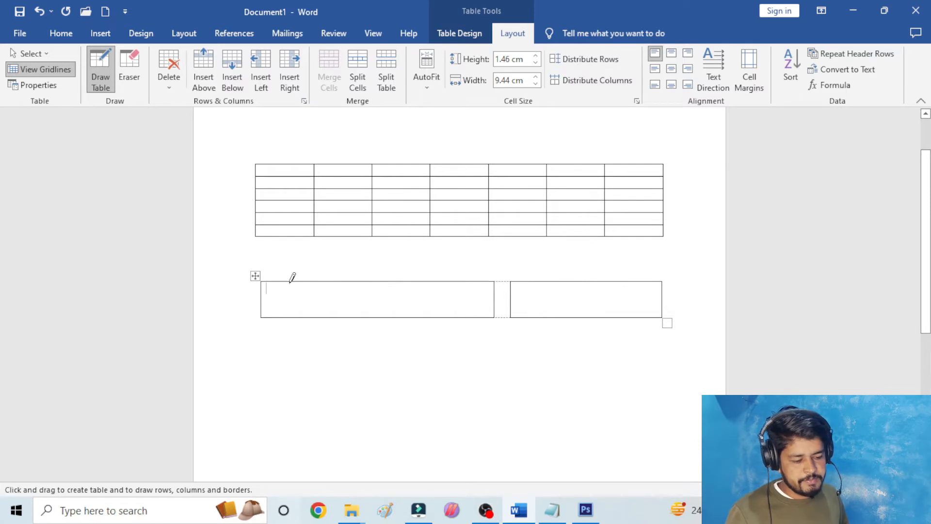
- Draw vertical lines dividing the wide drawn cell into four and the narrower one into three, plus a small separate box above
left_click_drag(292, 281, 290, 322)
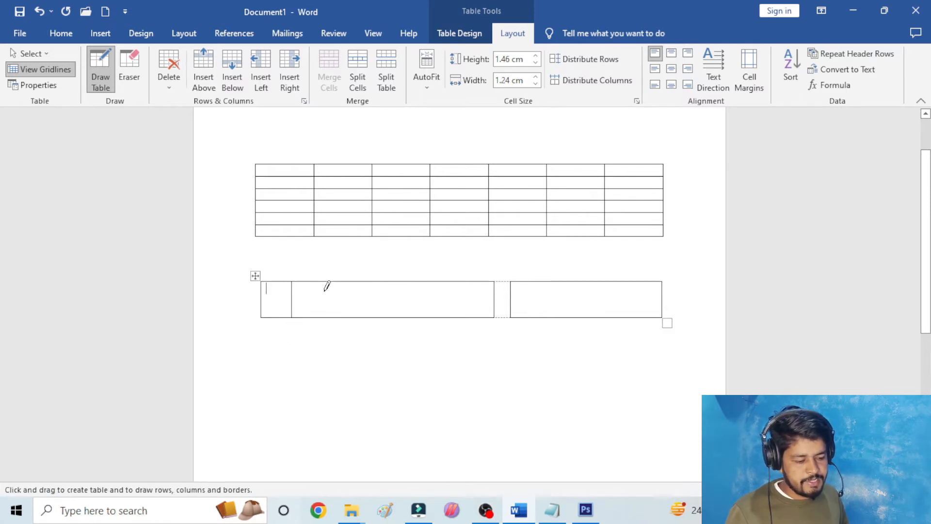
left_click_drag(332, 280, 357, 368)
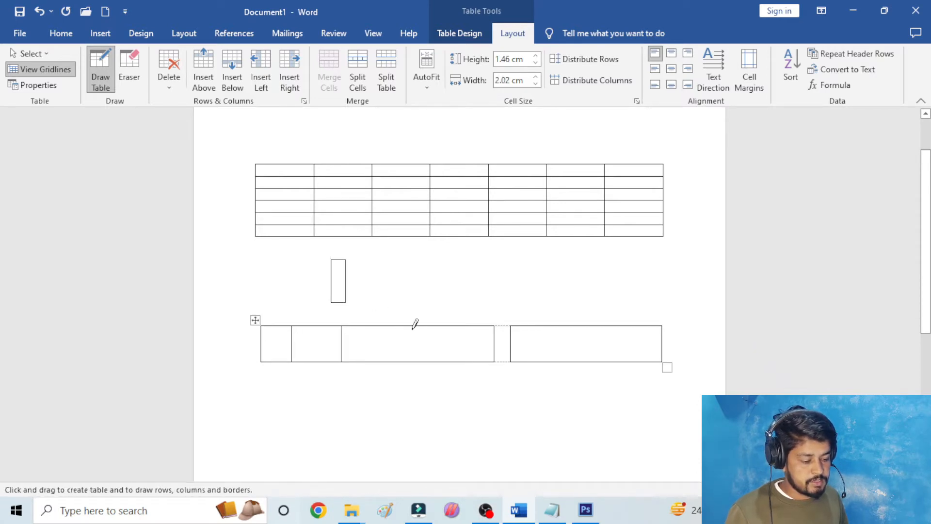
left_click_drag(414, 324, 417, 363)
left_click_drag(562, 324, 561, 354)
left_click_drag(621, 322, 624, 351)
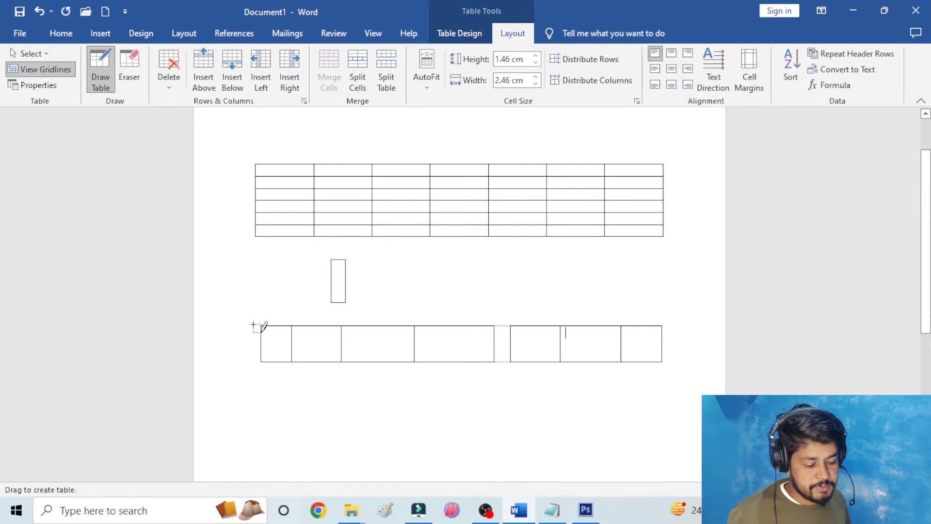
key("Escape")
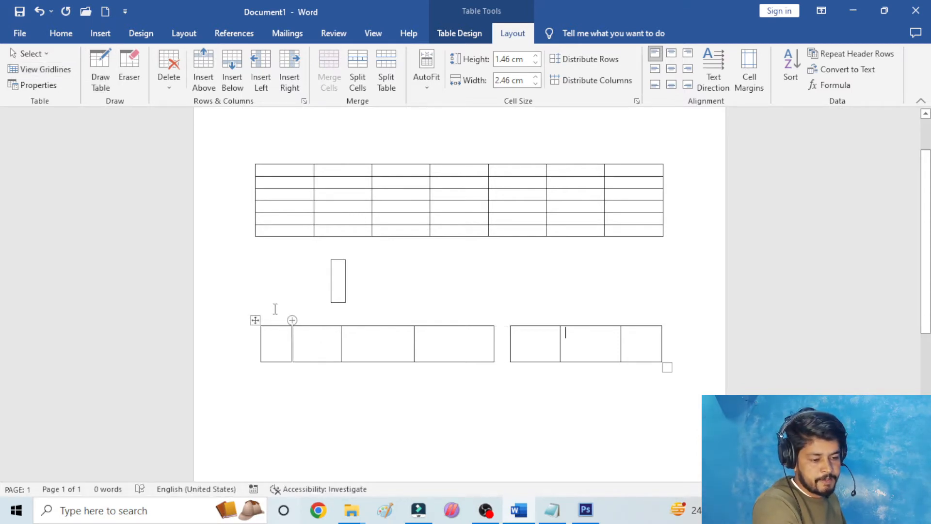
- Use the Eraser to remove the divider between the drawn table's third and fourth cells and several inner borders of the upper table
left_click(129, 60)
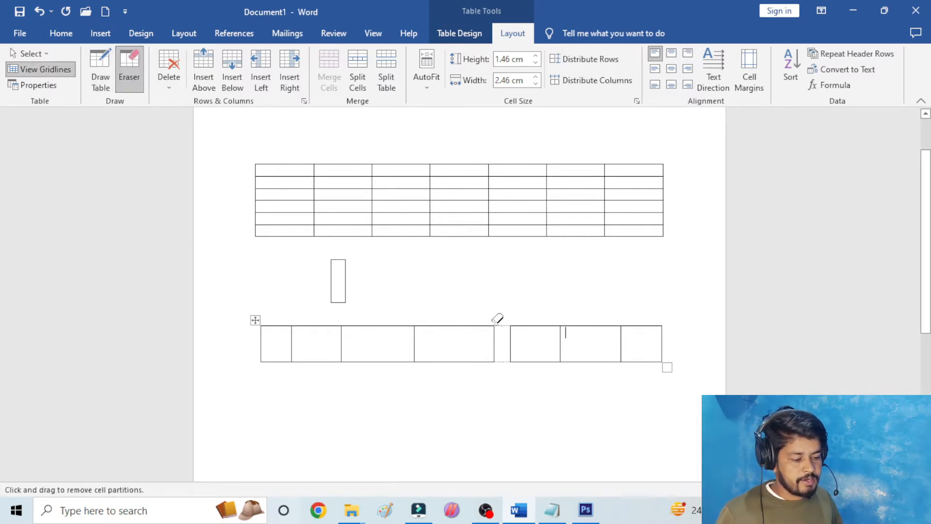
left_click_drag(443, 341, 398, 339)
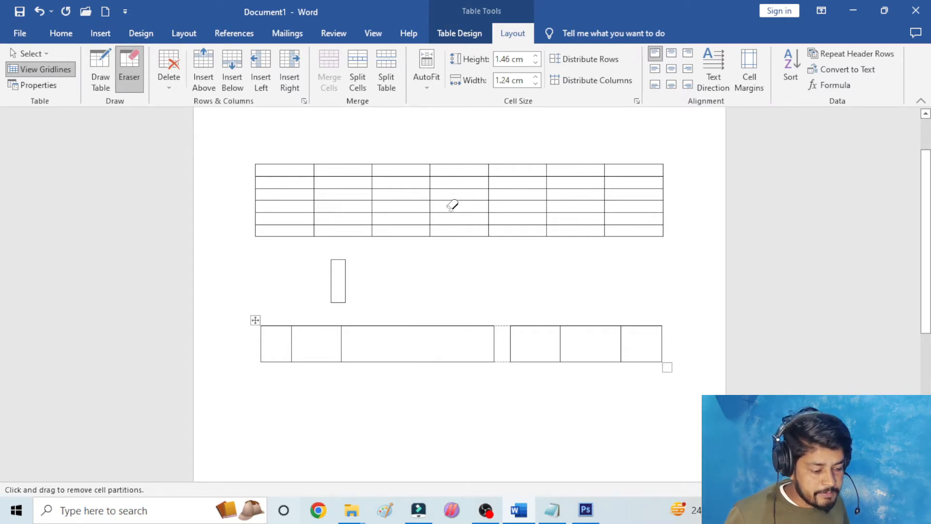
left_click_drag(455, 203, 408, 203)
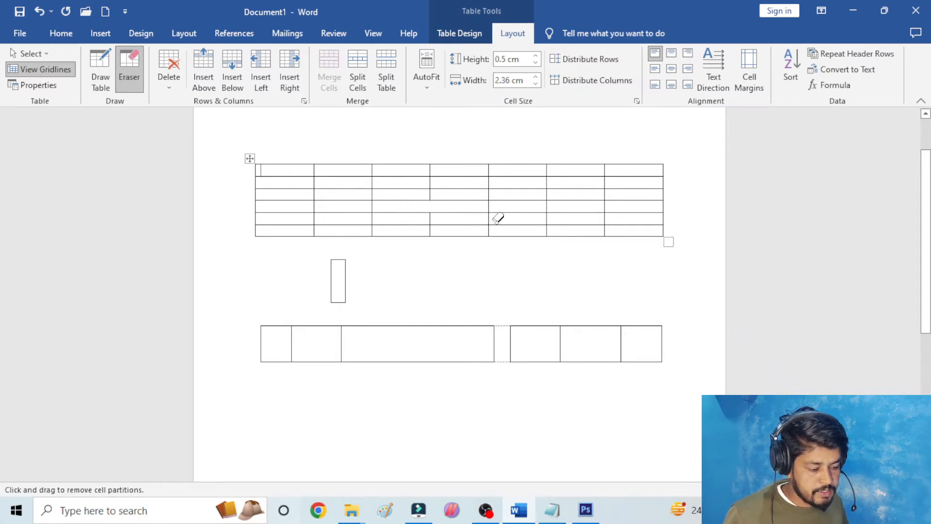
mouse_move(474, 212)
left_mouse_down()
mouse_move(467, 191)
mouse_move(441, 172)
mouse_move(414, 179)
mouse_move(416, 187)
mouse_move(412, 177)
left_mouse_up()
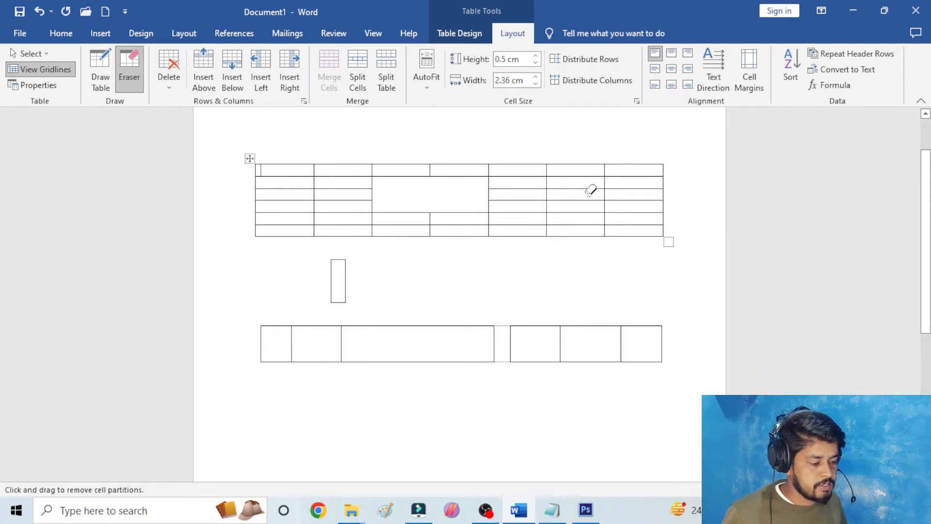
mouse_move(590, 188)
left_mouse_down()
mouse_move(589, 210)
mouse_move(618, 218)
mouse_move(615, 183)
mouse_move(606, 181)
left_mouse_up()
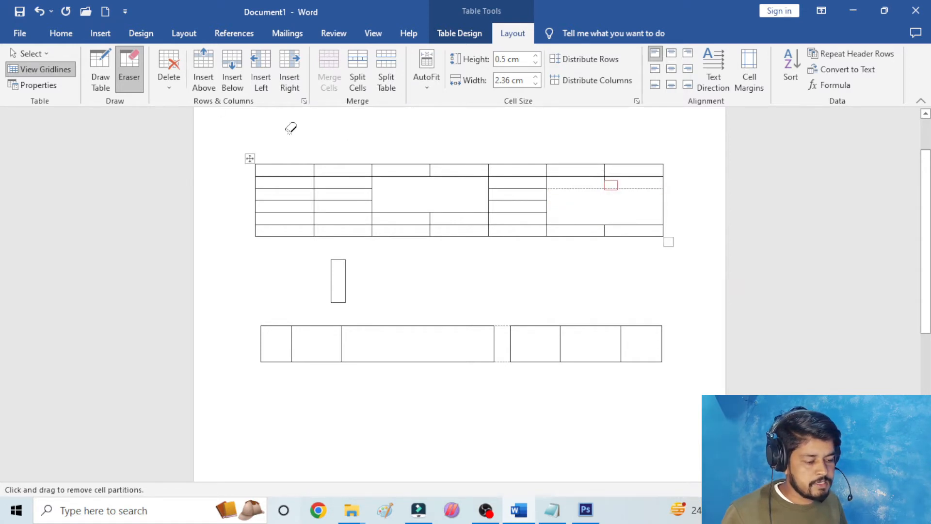
mouse_move(629, 180)
left_mouse_down()
mouse_move(589, 175)
mouse_move(588, 150)
mouse_move(615, 181)
mouse_move(585, 163)
left_mouse_up()
left_click(610, 208)
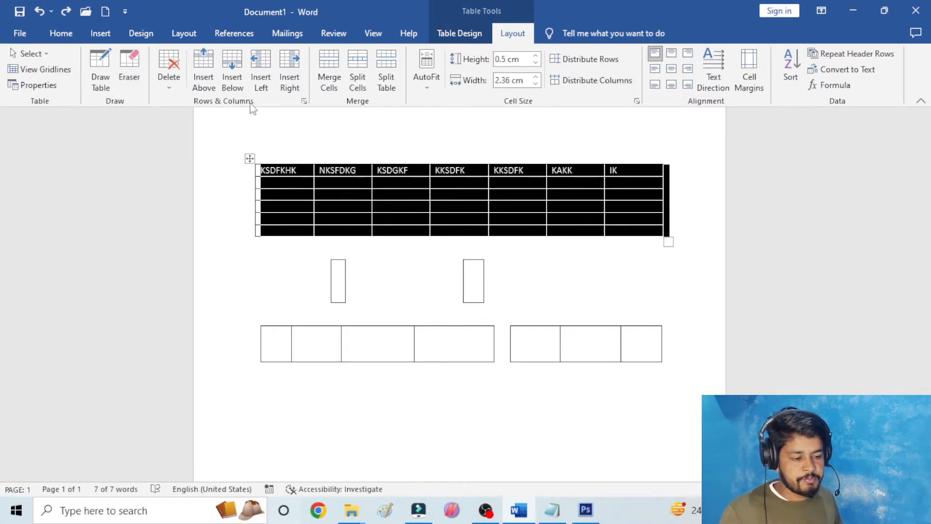
- Delete the header cell KSDFKHK from the upper table, shifting the remaining cells left
left_click(261, 151)
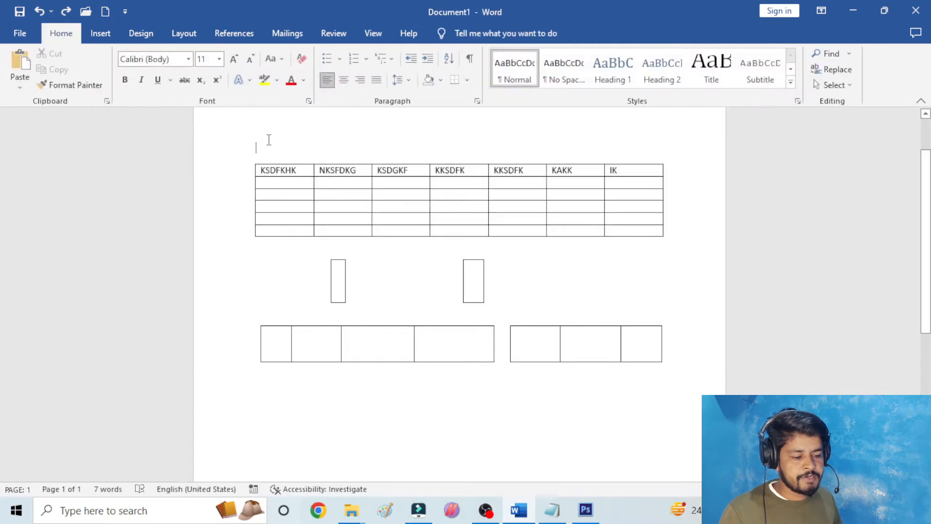
left_click(270, 169)
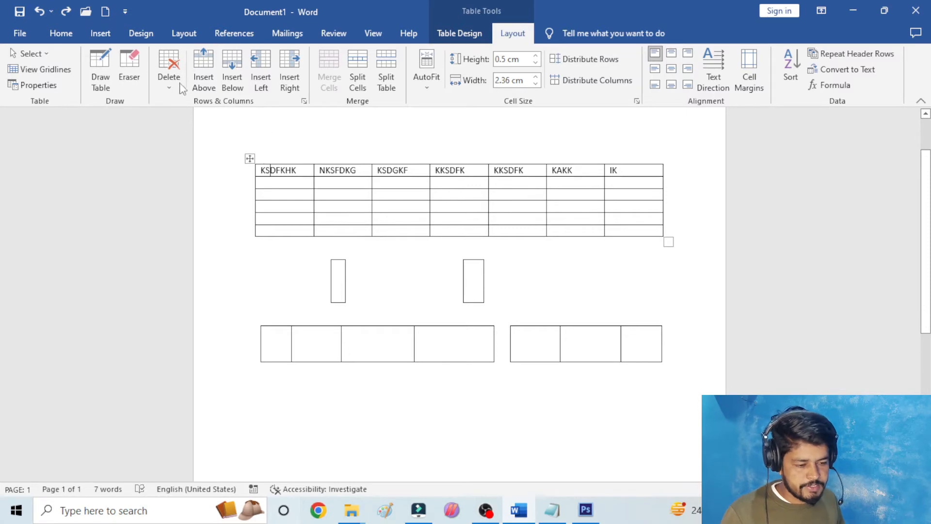
left_click(163, 74)
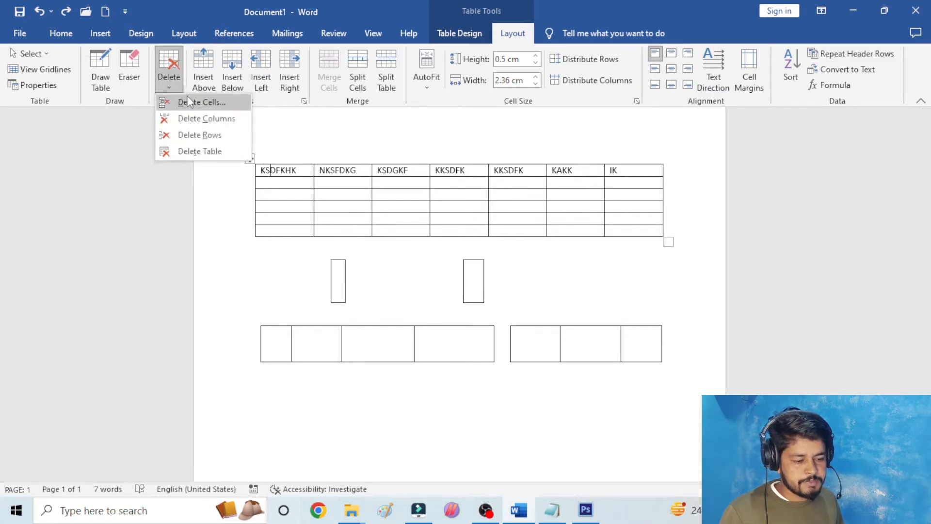
left_click(199, 102)
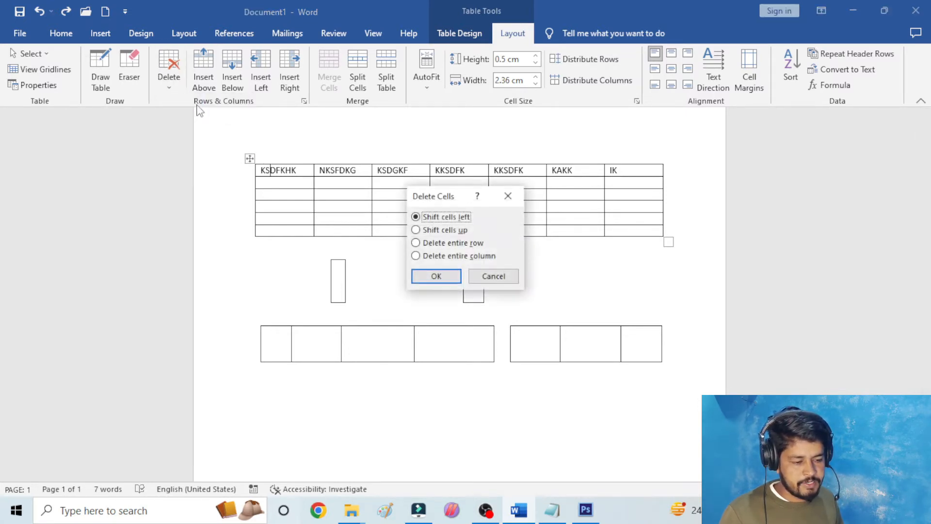
left_click(450, 278)
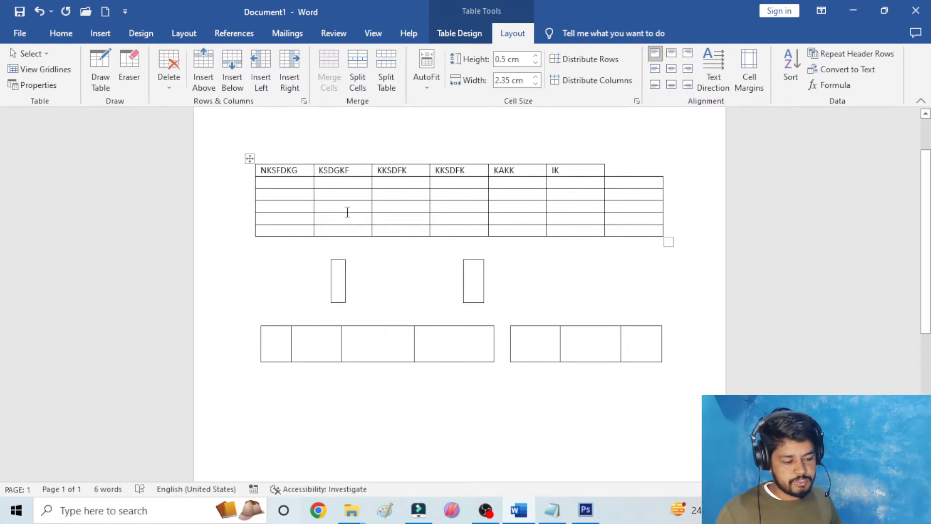
- Delete the header cell NKSFDKG with the cells shifting left, and undo both header cell deletions
left_click(307, 170)
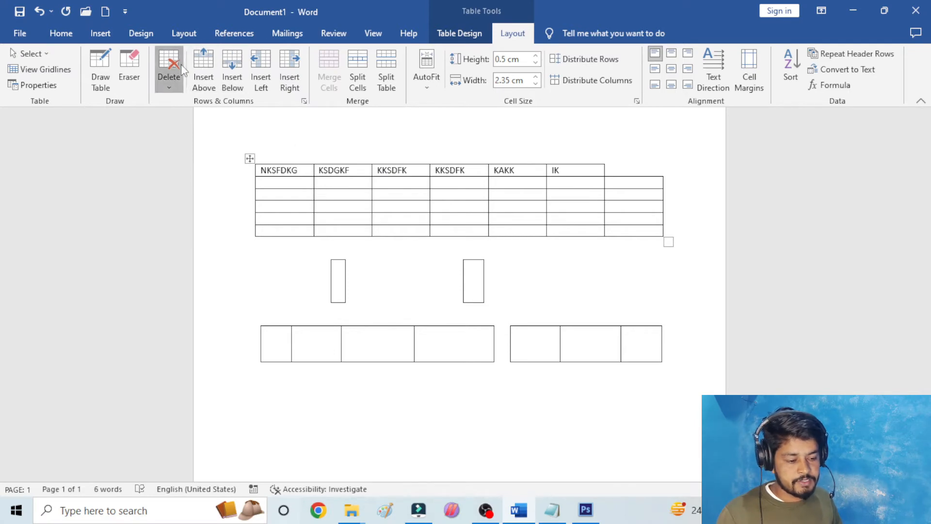
left_click(169, 71)
left_click(196, 99)
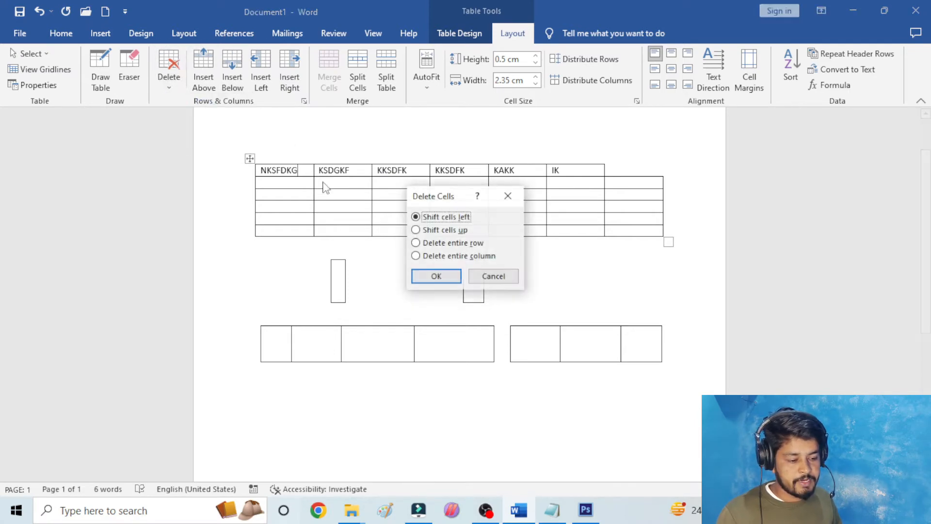
left_click(437, 276)
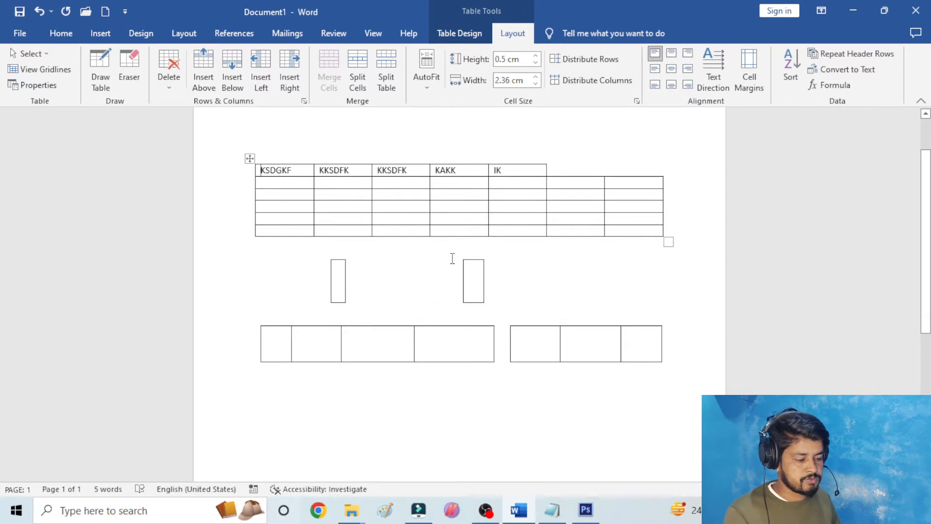
key("ctrl+z")
key("ctrl+z")
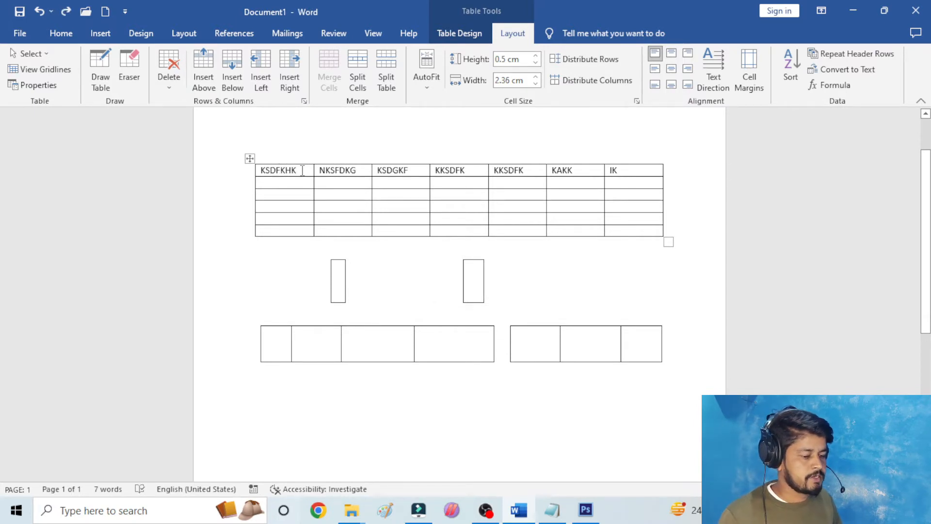
- Delete the KSDFKHK column from the upper table and undo the deletion
left_click(178, 83)
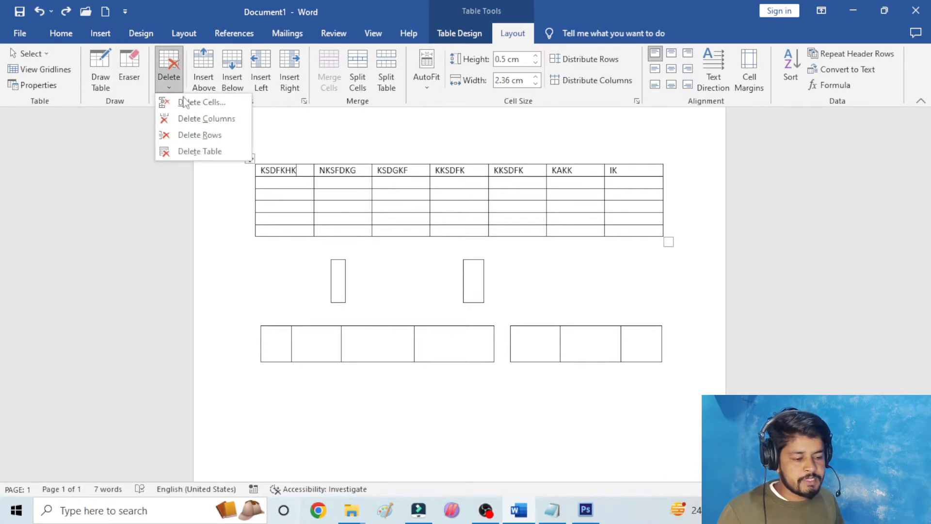
left_click(197, 121)
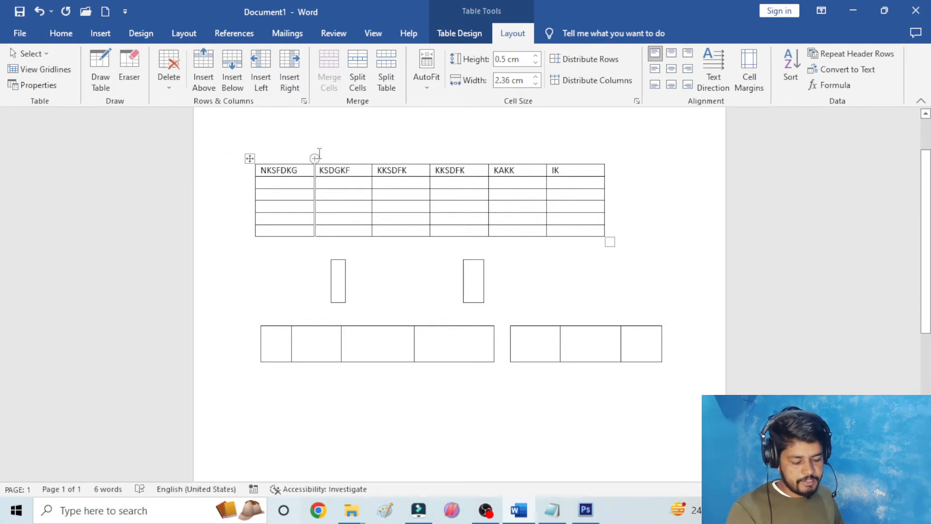
key("ctrl+z")
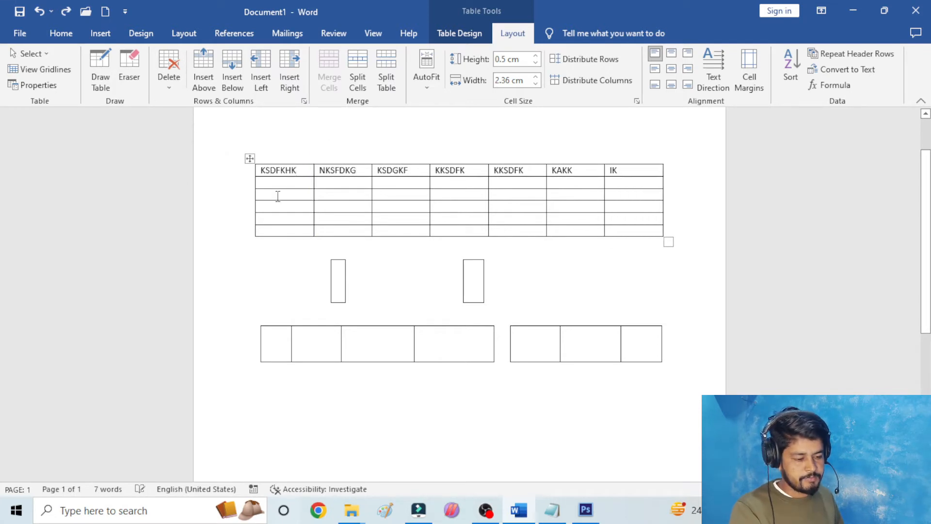
- Delete the KSDGKF column from the upper table and undo its removal
left_click(299, 162)
left_click(299, 172)
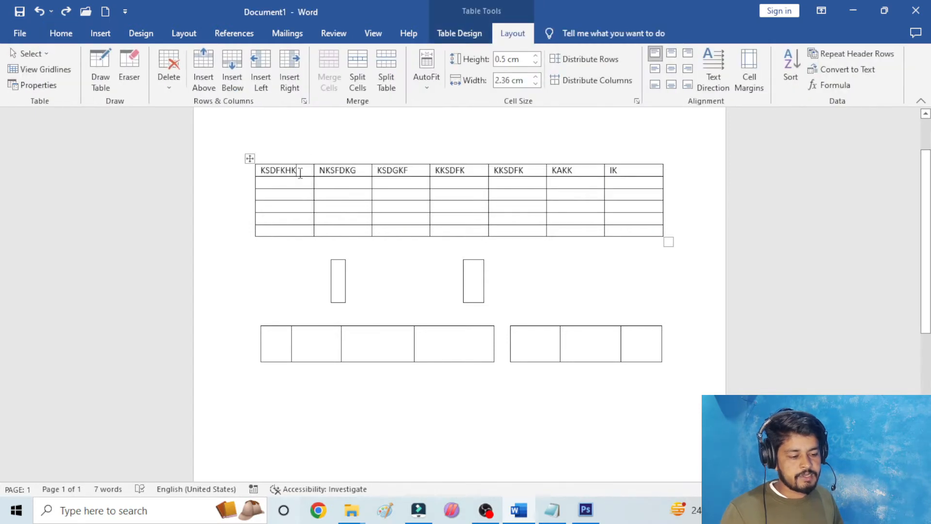
left_click(416, 172)
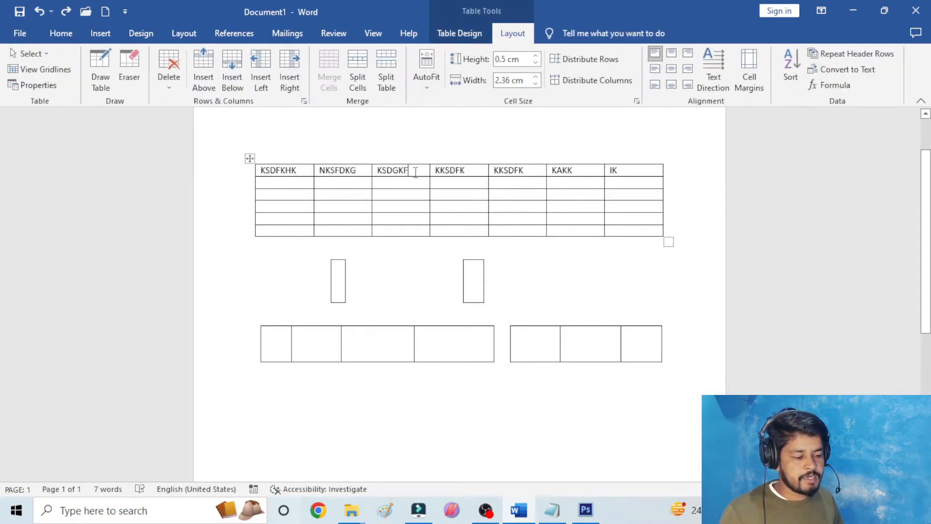
left_click(171, 74)
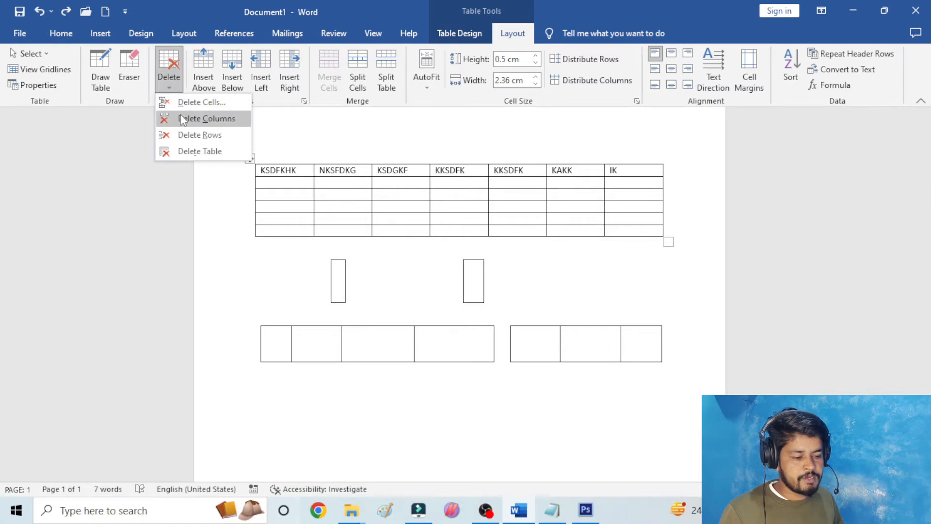
left_click(182, 119)
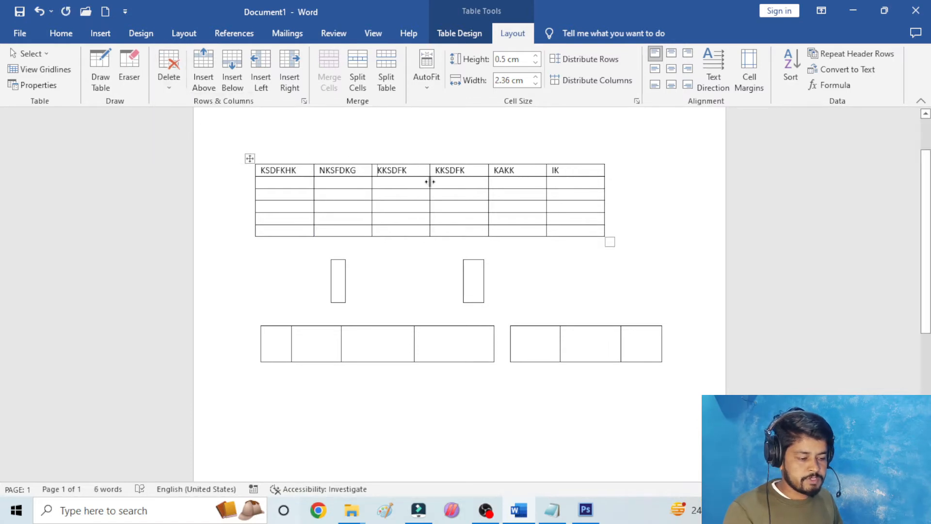
key("ctrl+z")
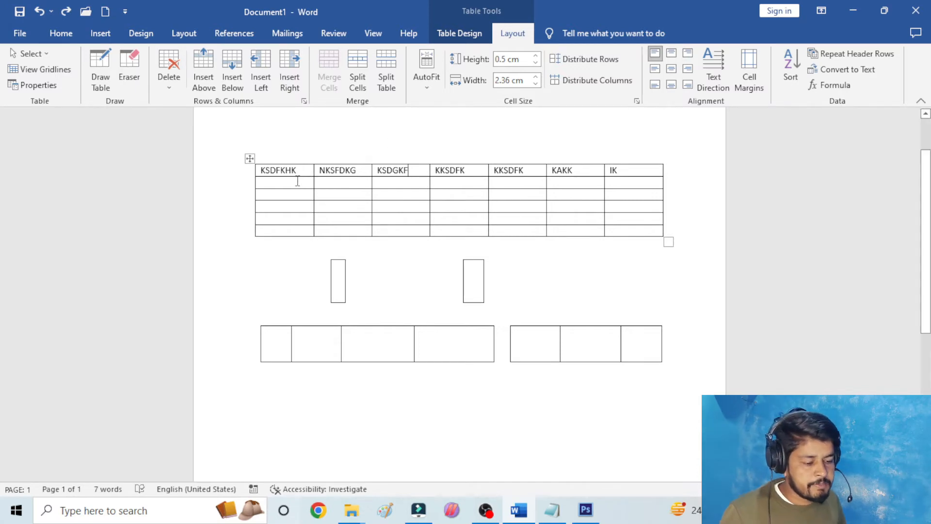
- Delete the header row of the upper table and undo the row deletion
left_click(297, 163)
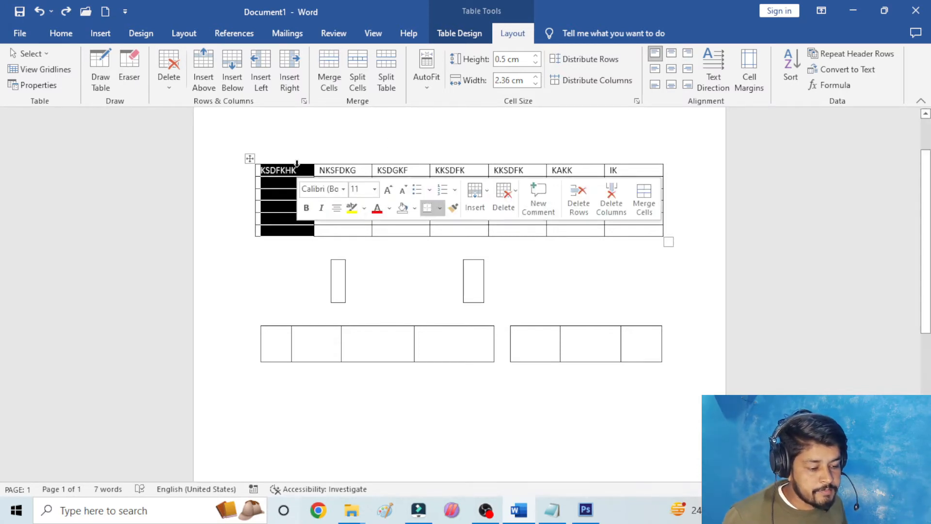
left_click(311, 131)
left_click(298, 176)
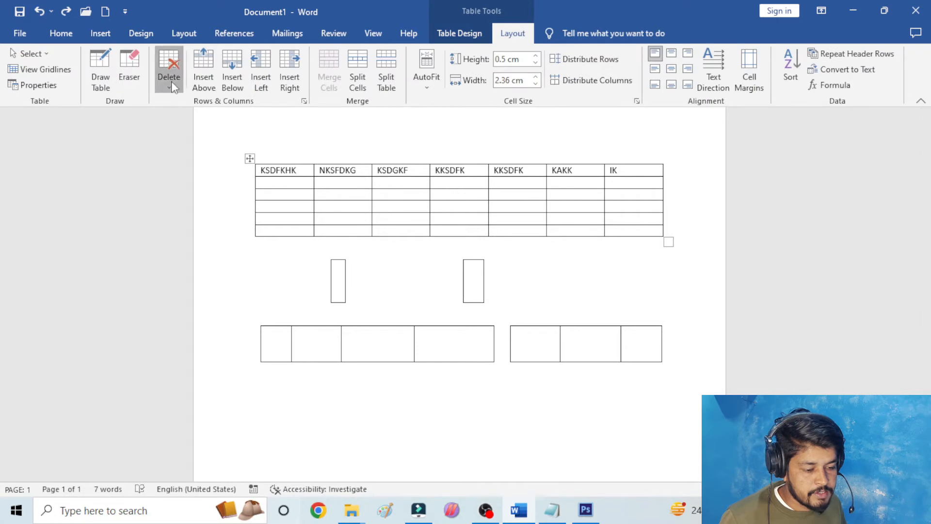
left_click(170, 81)
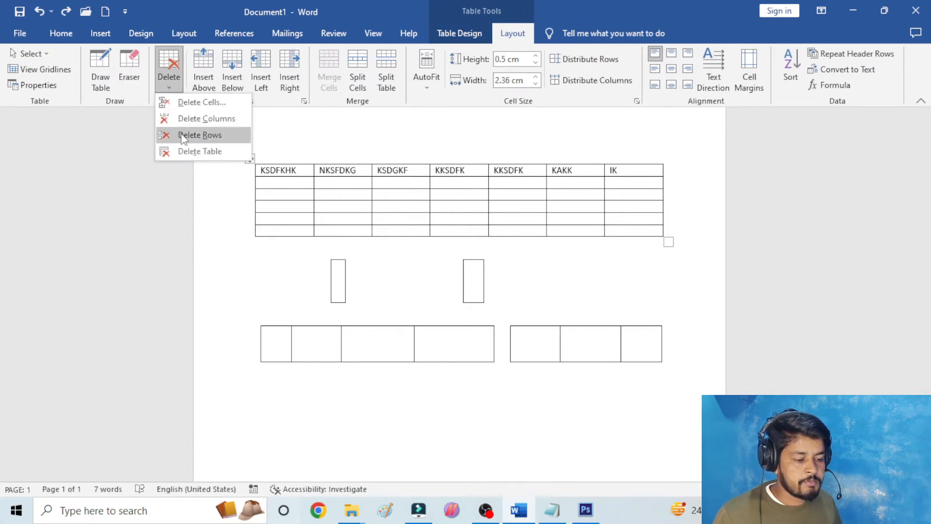
left_click(183, 136)
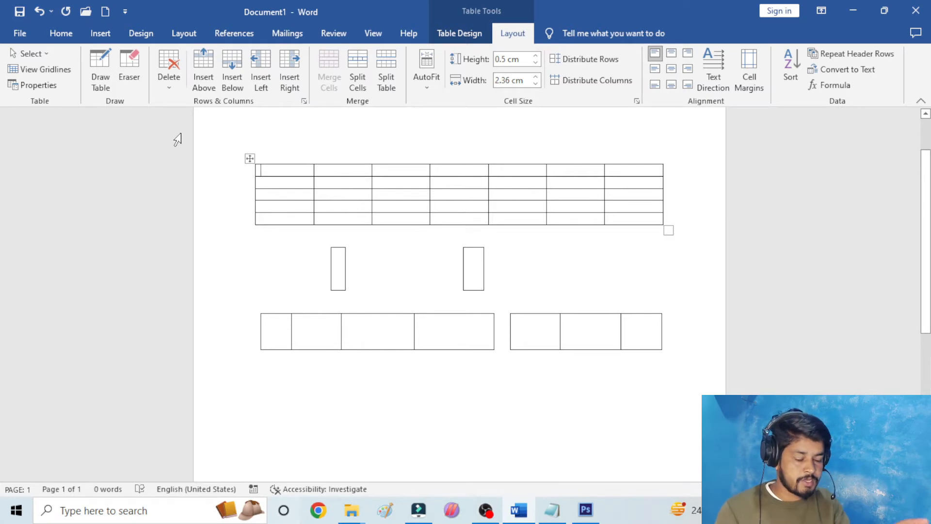
key("ctrl+z")
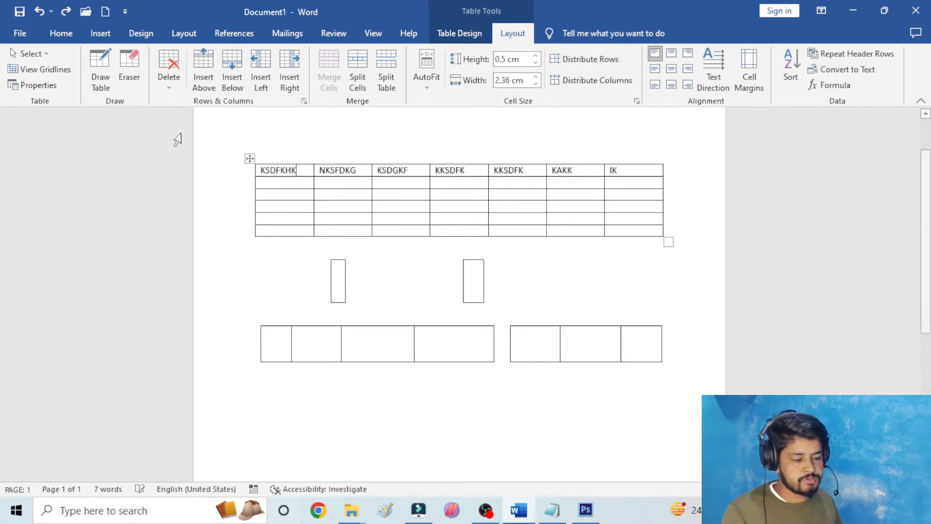
- Delete the entire upper table and undo the table deletion
left_click(171, 81)
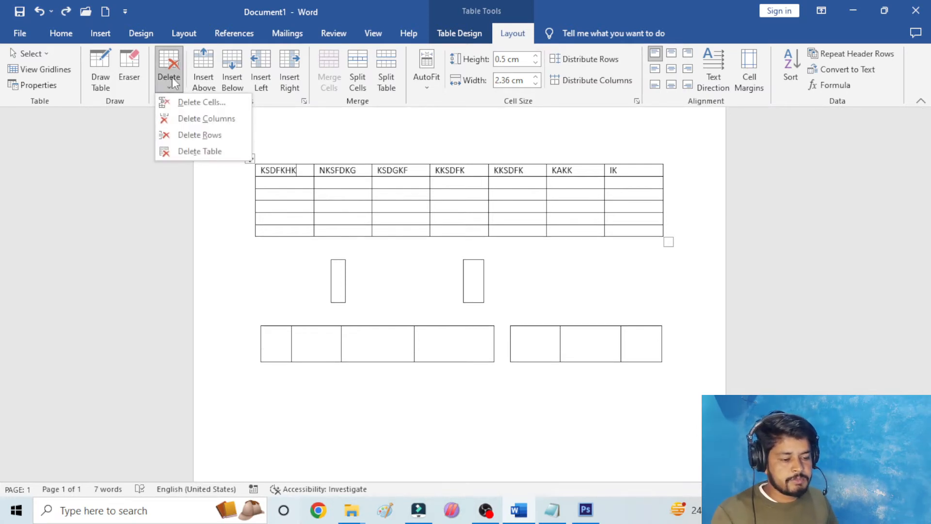
left_click(197, 151)
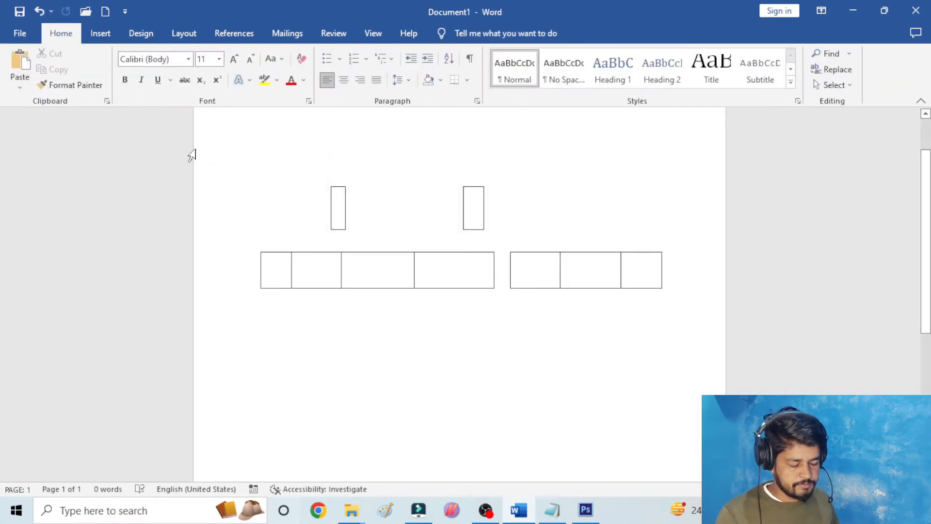
key("ctrl+z")
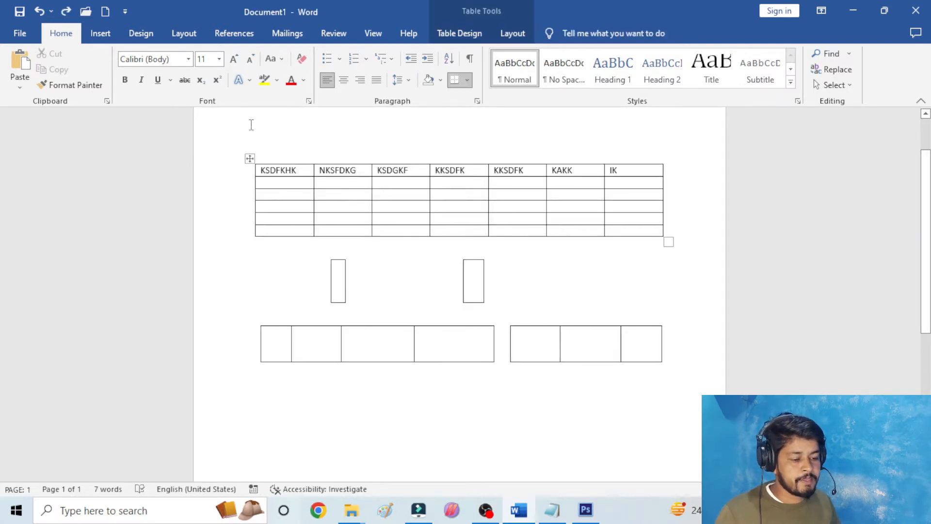
- Select the whole upper table and review the delete options for cells, columns, rows and table
left_click(256, 172)
left_click(250, 158)
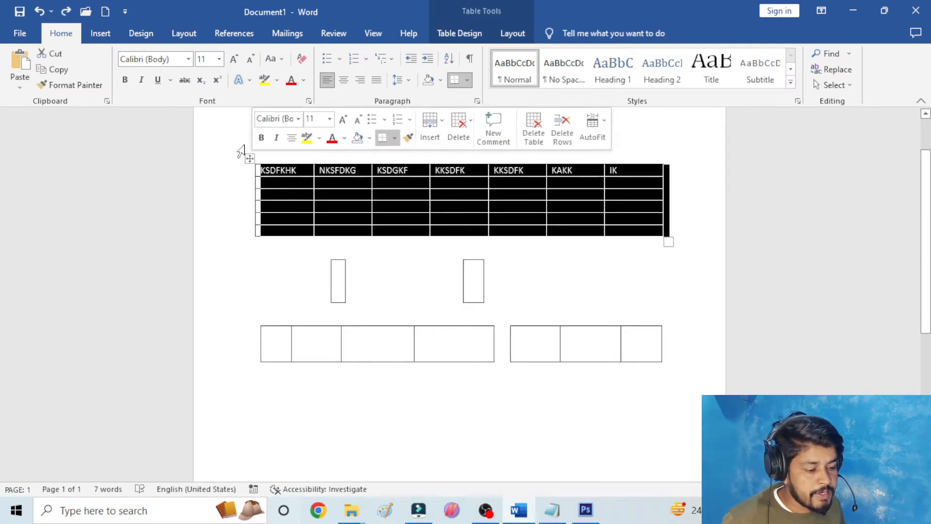
left_click(513, 33)
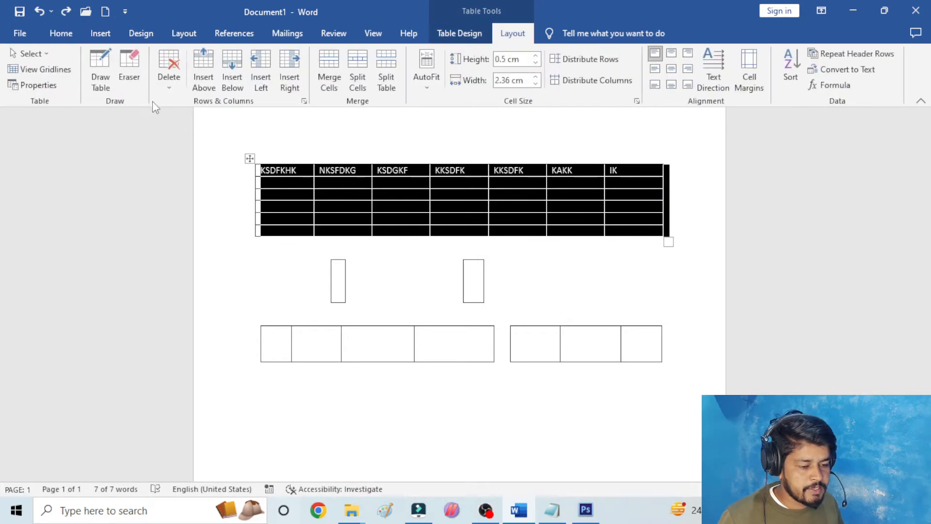
left_click(180, 86)
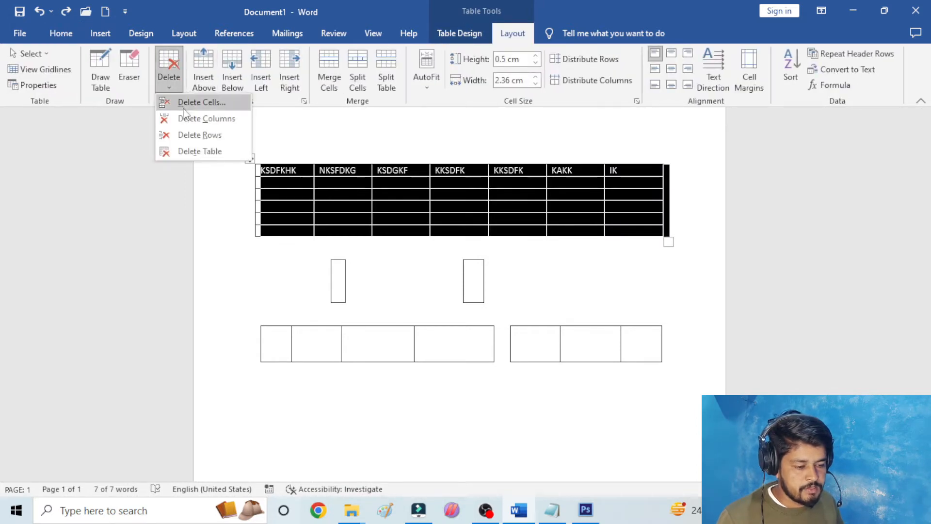
left_click(159, 190)
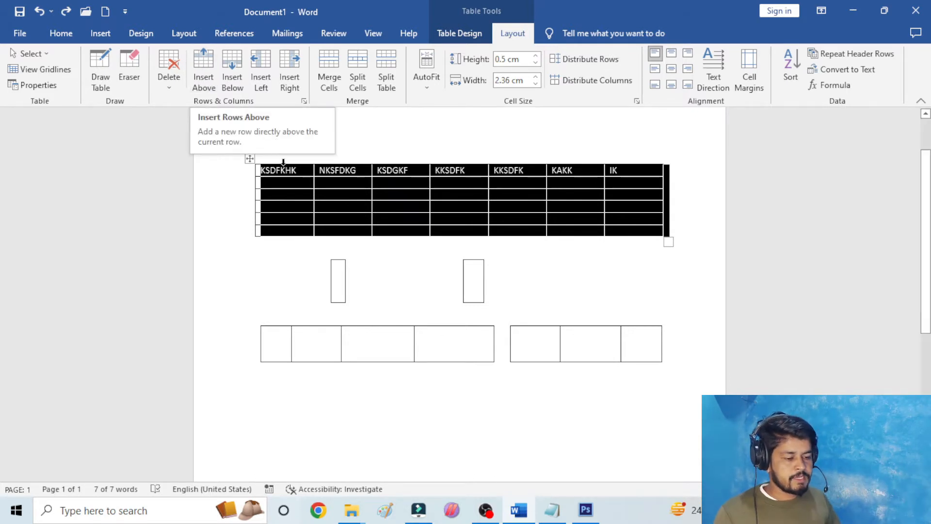
- Insert a new row above the header row of the upper table
left_click(290, 184)
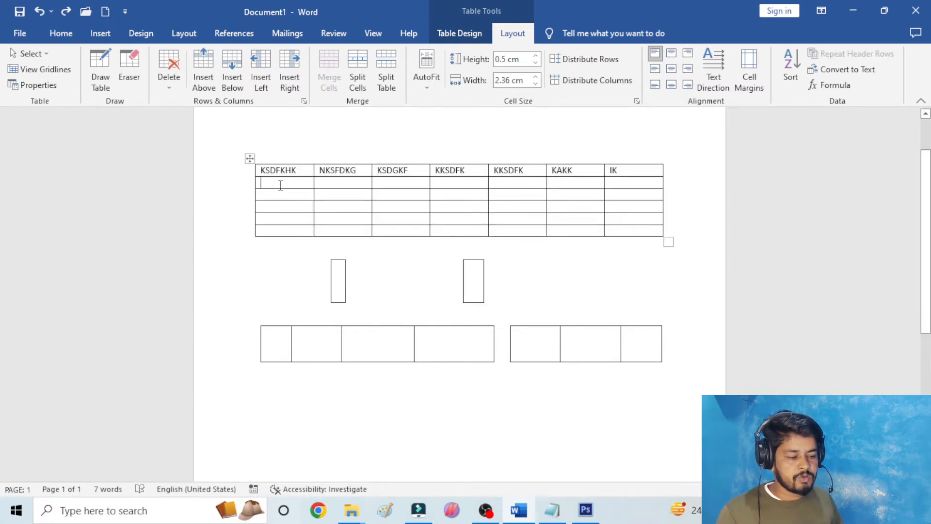
left_click(304, 167)
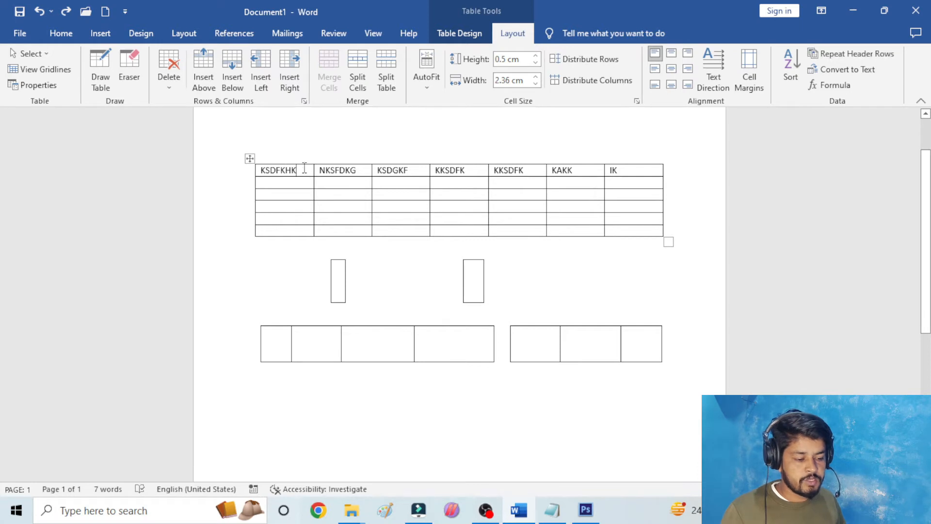
left_click(210, 77)
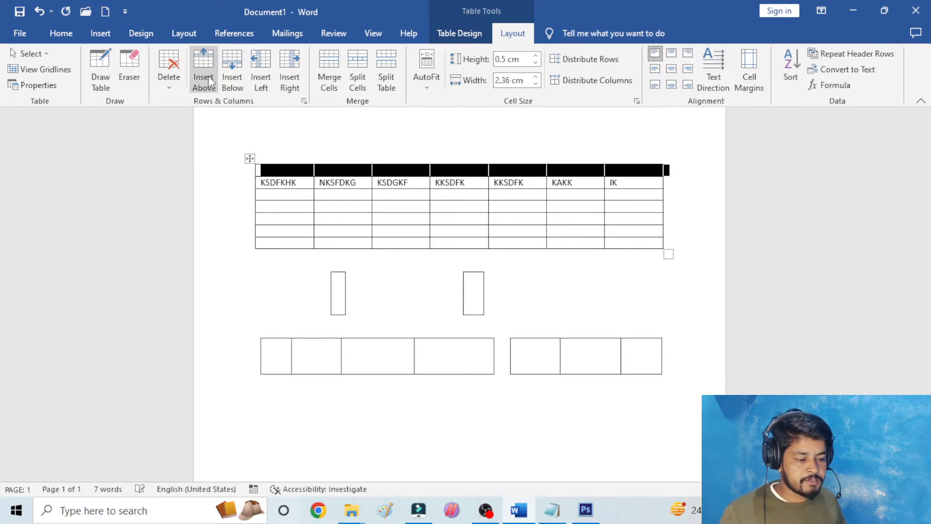
- Insert a new row directly below the header row and return to the KSDFKHK cell
left_click(303, 181)
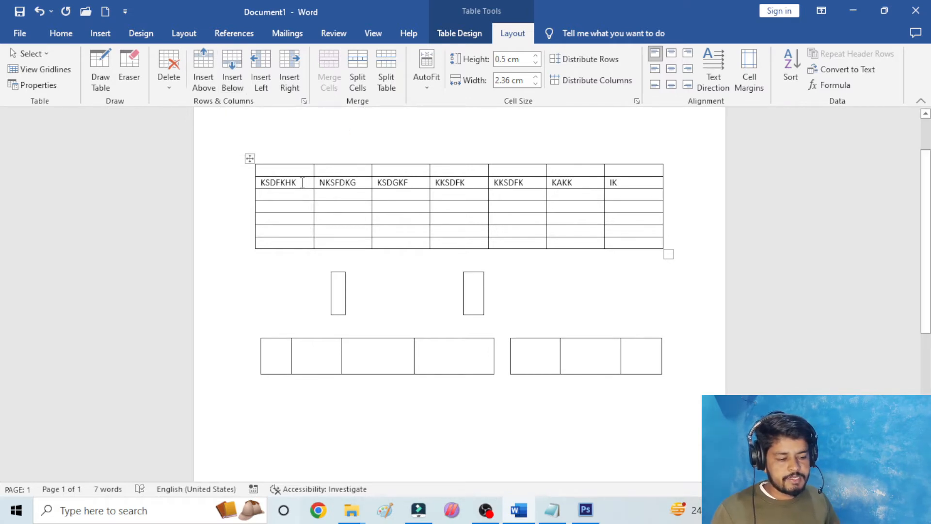
left_click(233, 60)
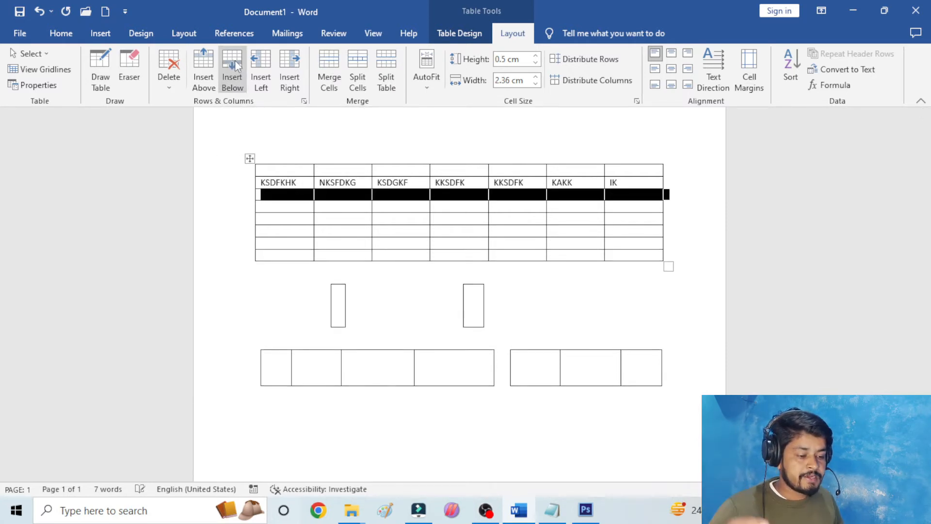
left_click(307, 183)
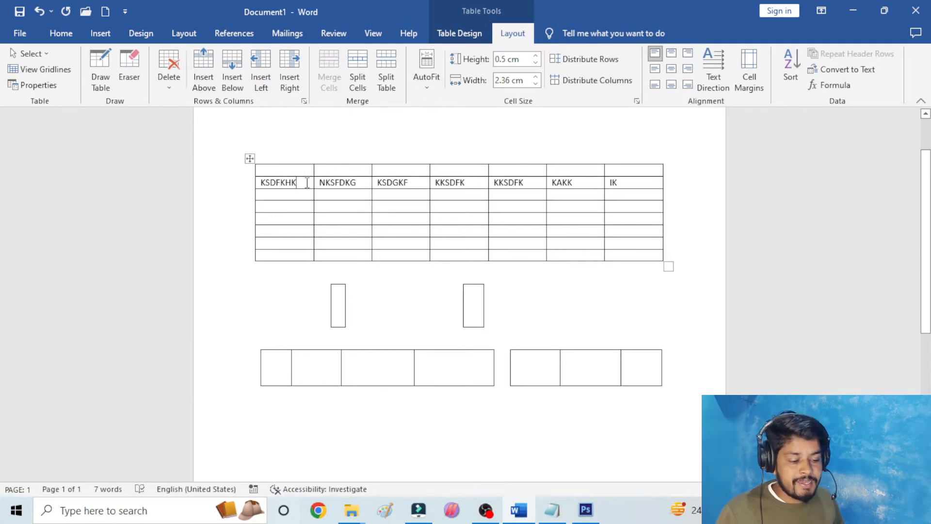
- Insert a column left of the KSDFKHK column and another right of the IK column in the upper table
left_click(262, 63)
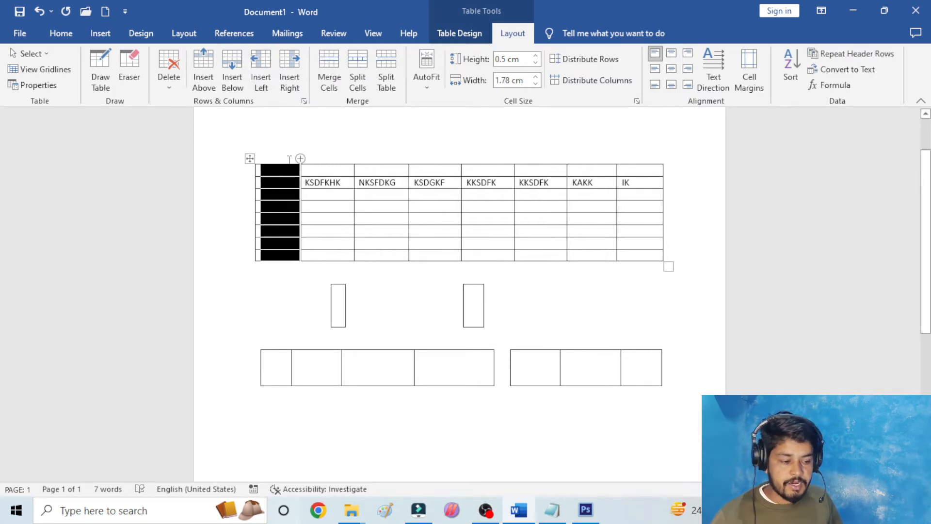
left_click(649, 182)
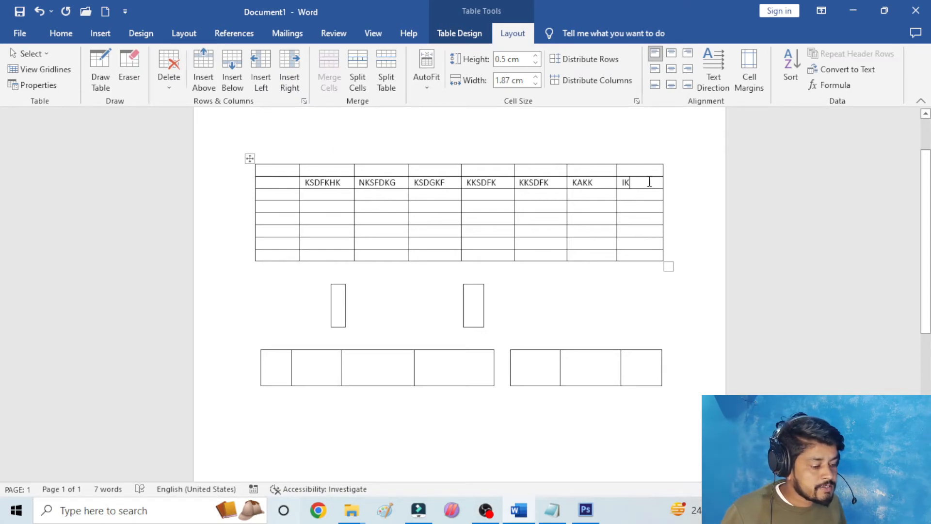
left_click(294, 65)
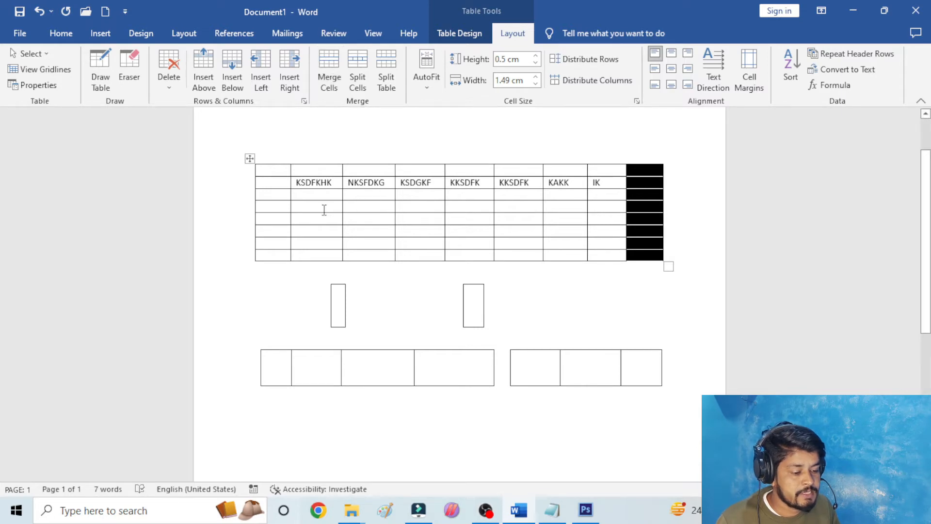
- Merge the cells in rows four to six under KSDFKHK through the first KKSDFK into one cell
left_click_drag(324, 209, 479, 232)
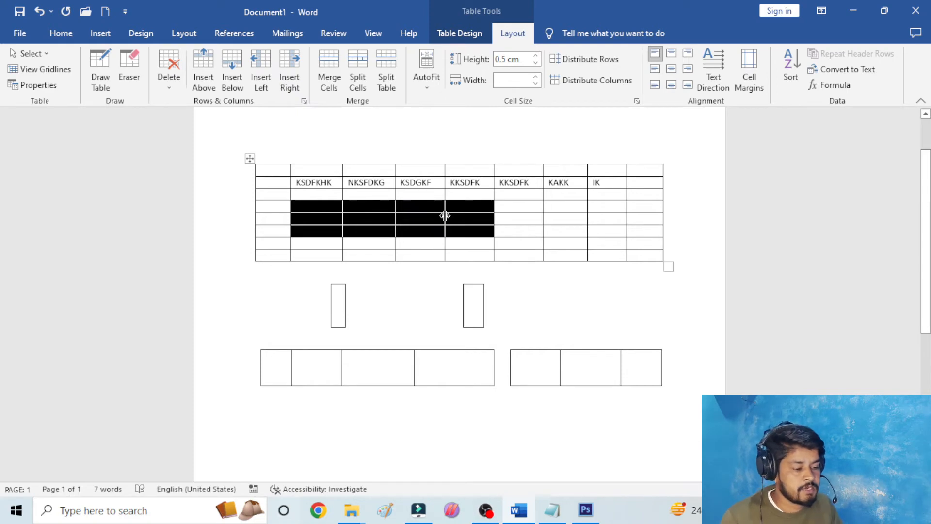
left_click(334, 69)
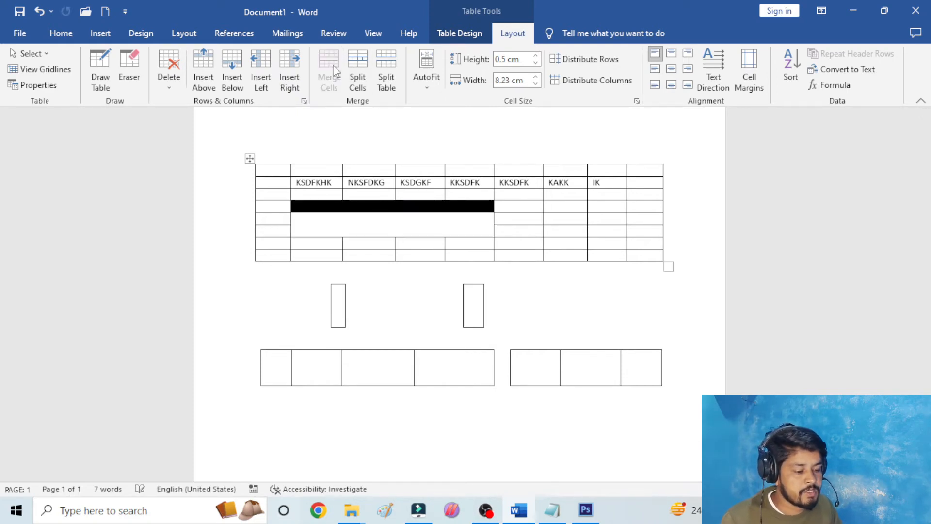
left_click(467, 219)
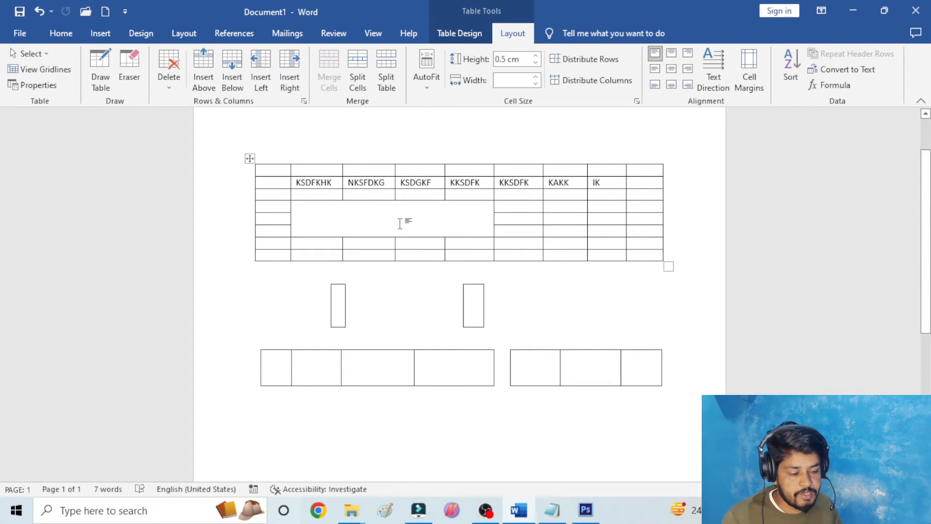
type("JSDFK")
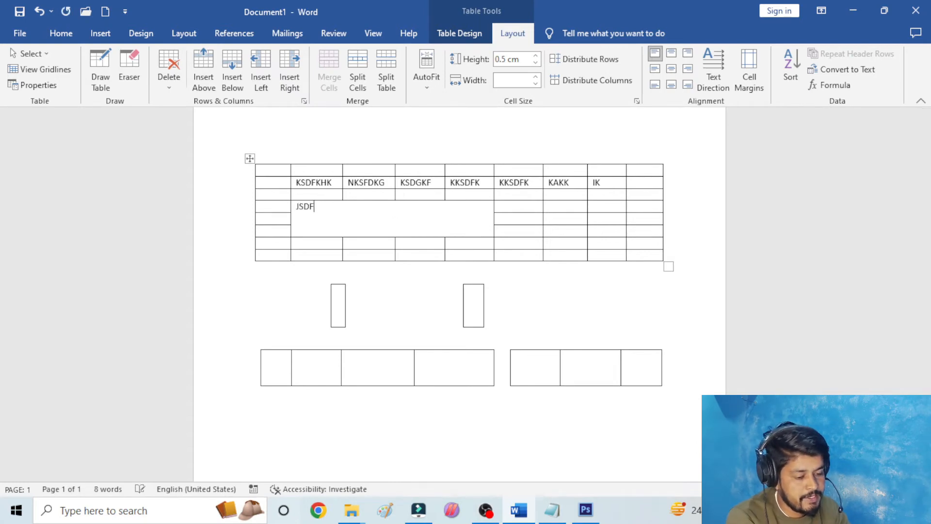
key("BackSpace")
key("BackSpace")
key("BackSpace")
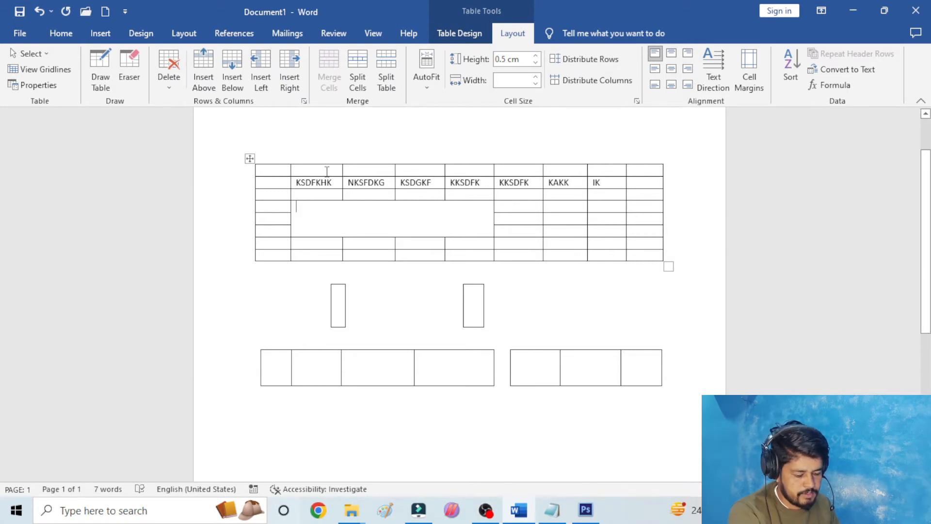
key("ctrl+z")
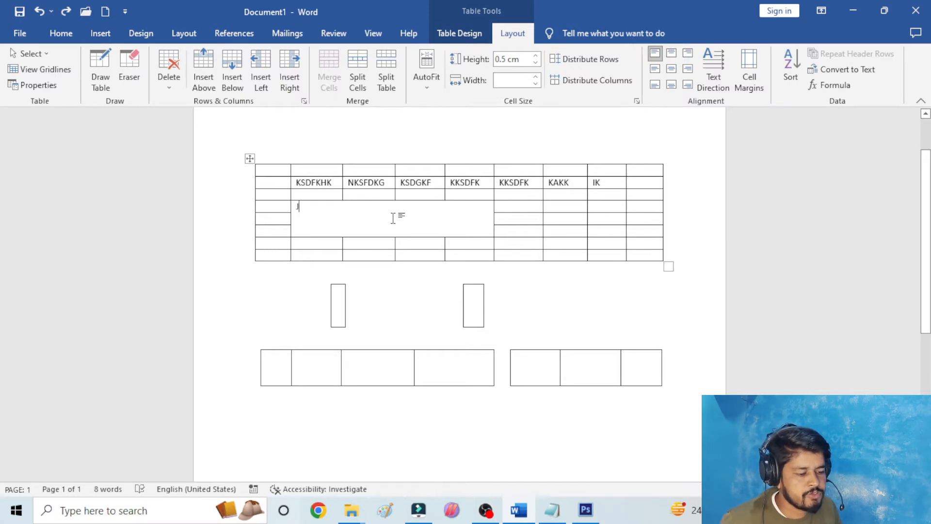
key("BackSpace")
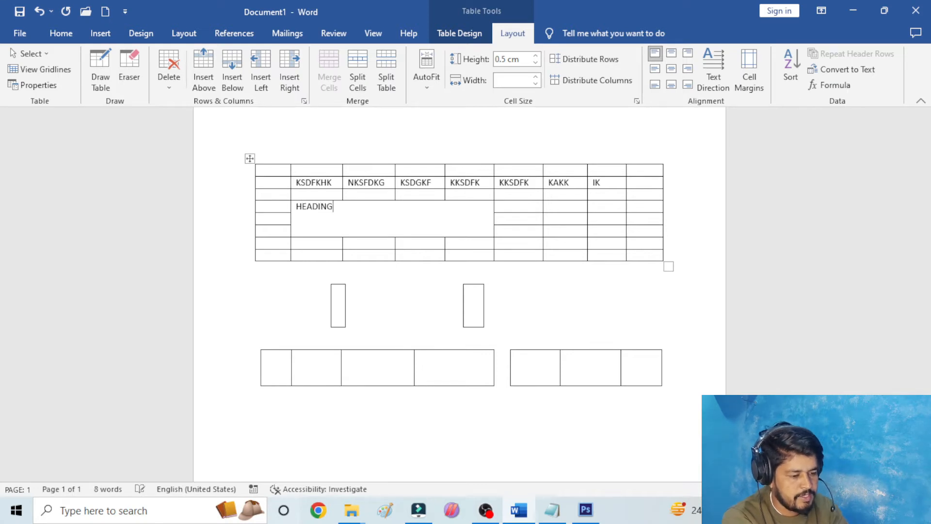
- Enter HEADING in the merged cell, centre it horizontally and vertically, and enlarge the text to 22 pt
left_click(671, 68)
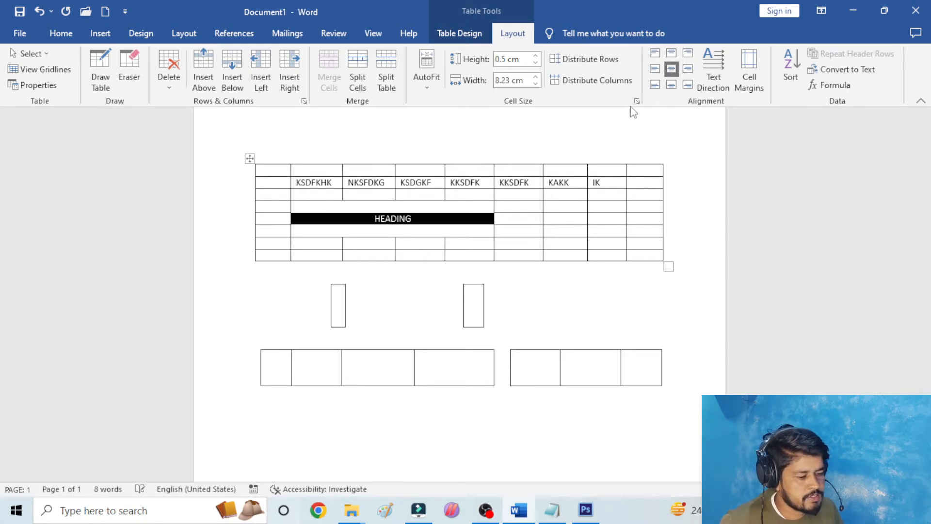
left_click(61, 33)
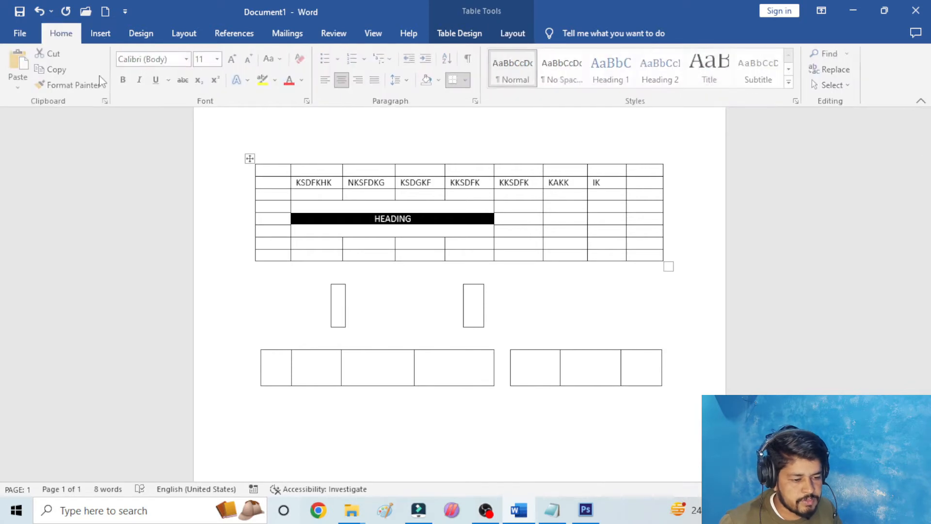
left_click(233, 59)
left_click(234, 58)
left_click(233, 58)
left_click(234, 58)
left_click(234, 59)
left_click(234, 58)
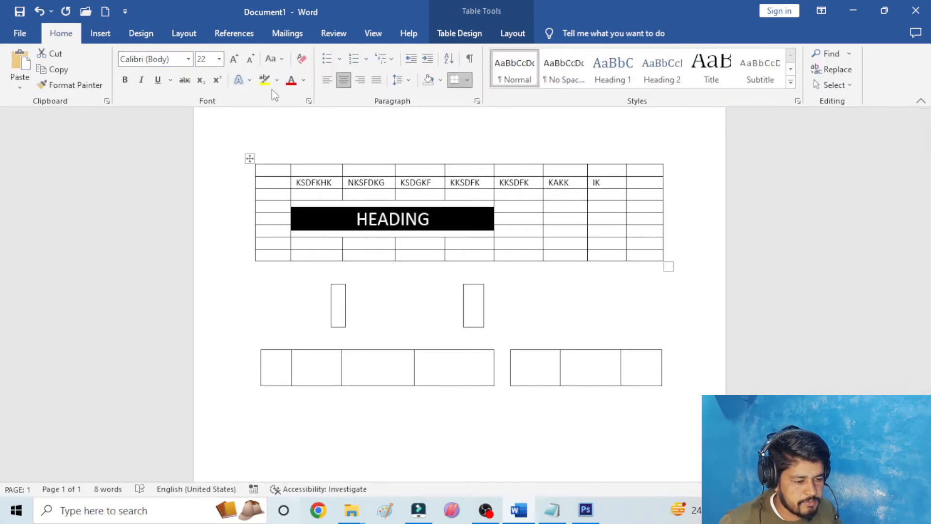
- Shade the merged HEADING cell light blue
left_click(277, 81)
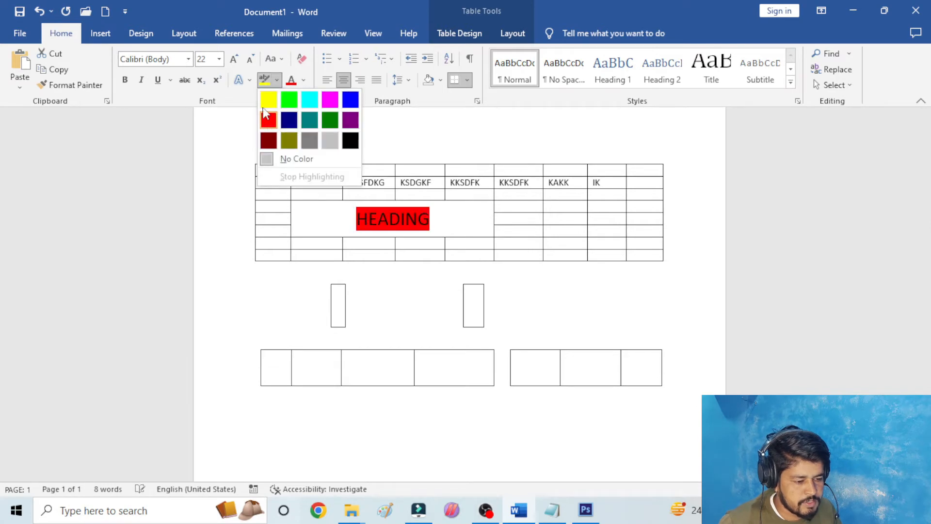
left_click(180, 95)
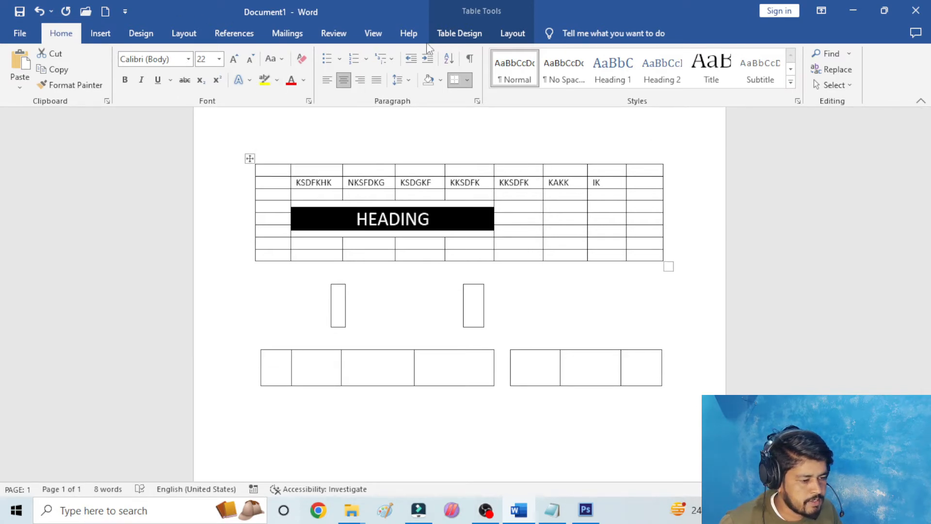
left_click(471, 38)
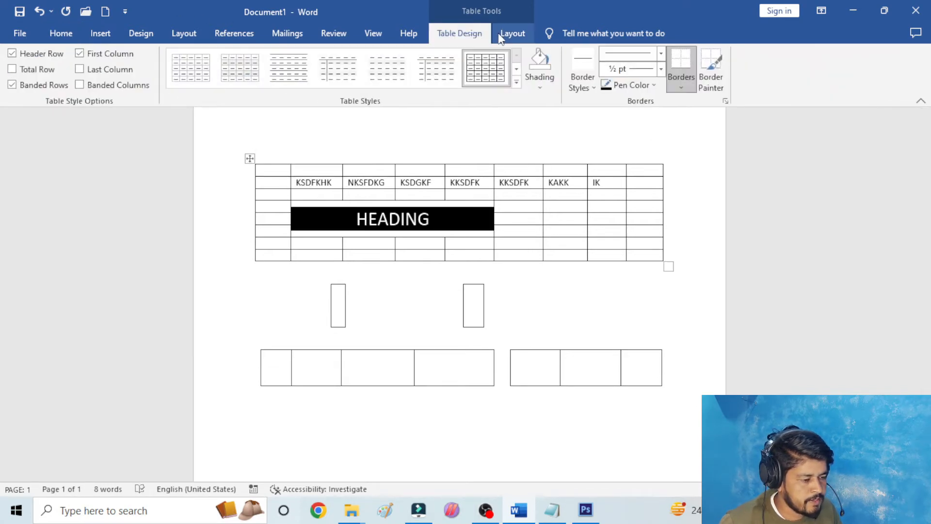
left_click(545, 81)
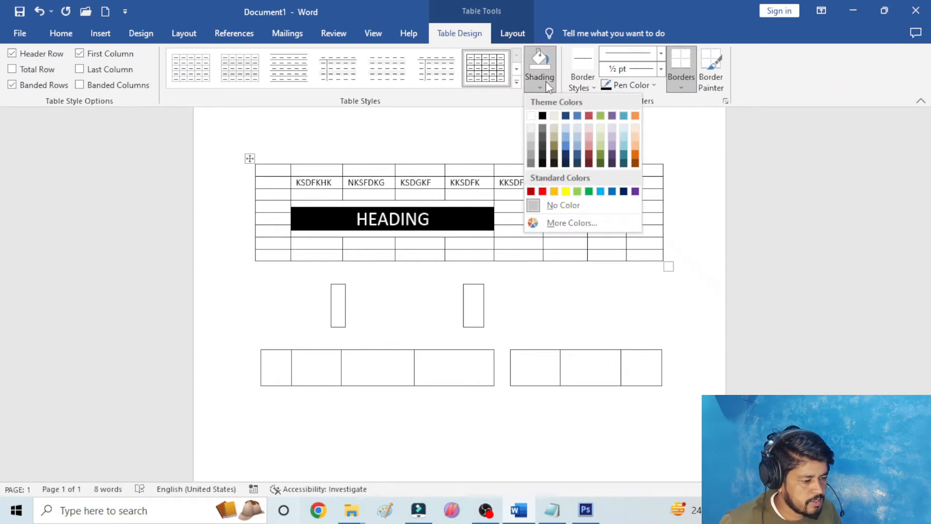
left_click(601, 191)
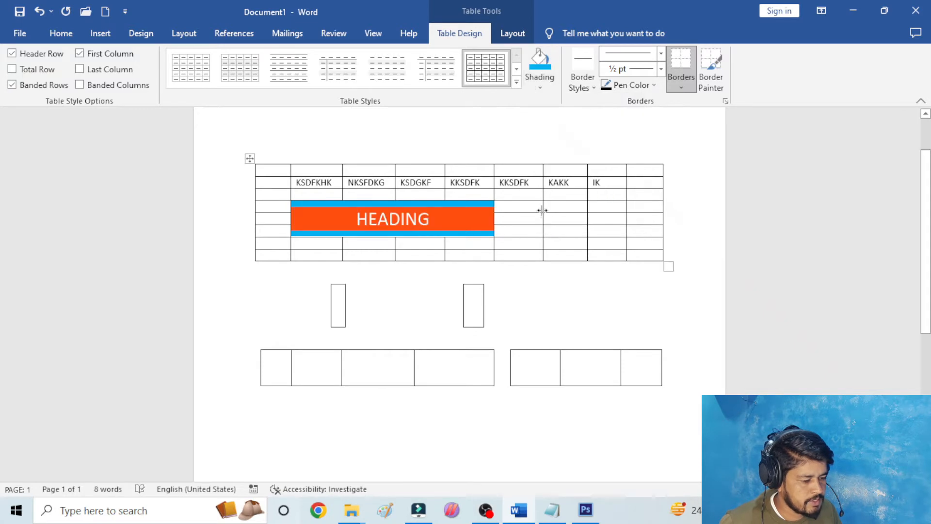
left_click(278, 145)
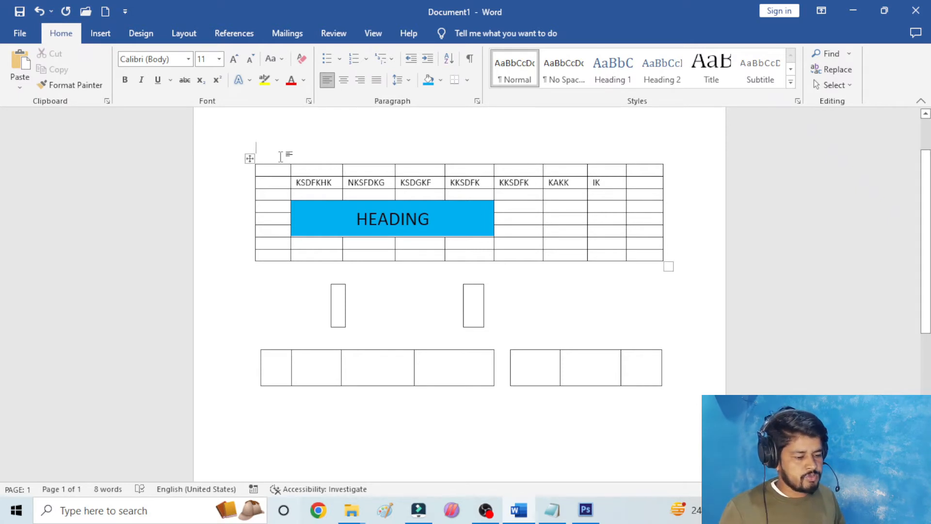
- Delete letters from the HEADING text, and undo the text edits together with the cell's light blue shading
left_click(250, 158)
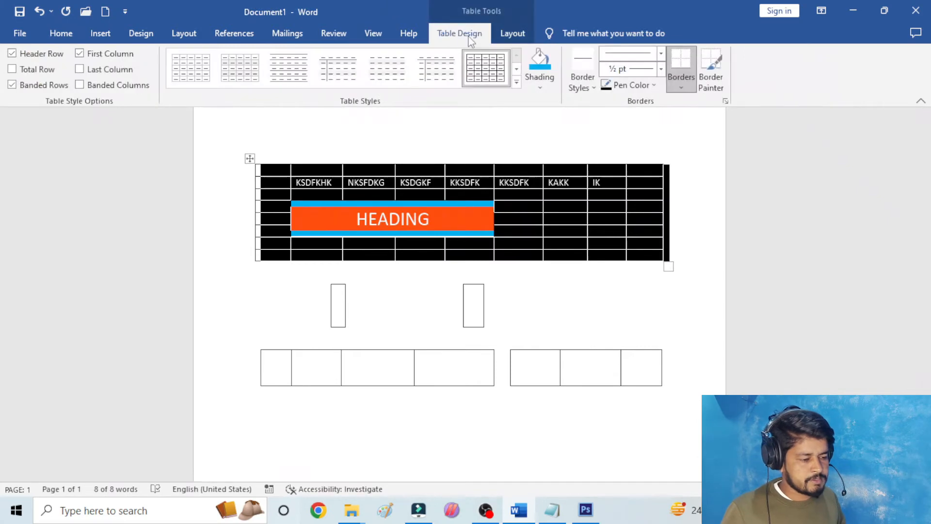
left_click(512, 33)
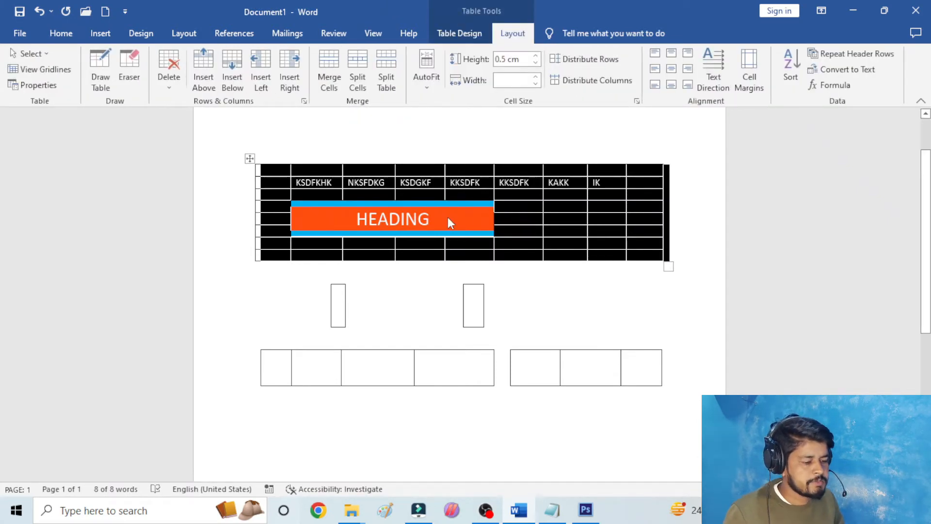
left_click(468, 210)
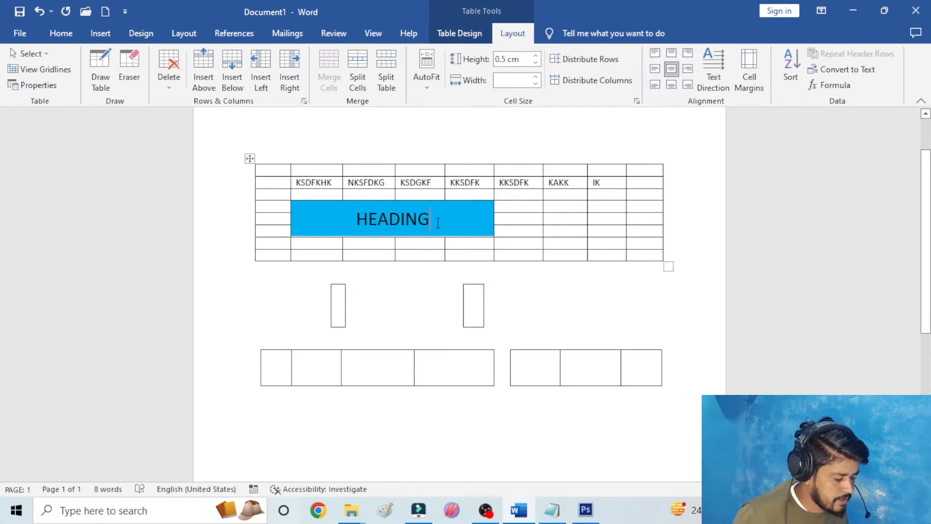
key("BackSpace")
key("BackSpace")
key("BackSpace")
key("BackSpace")
key("BackSpace")
key("BackSpace")
key("BackSpace")
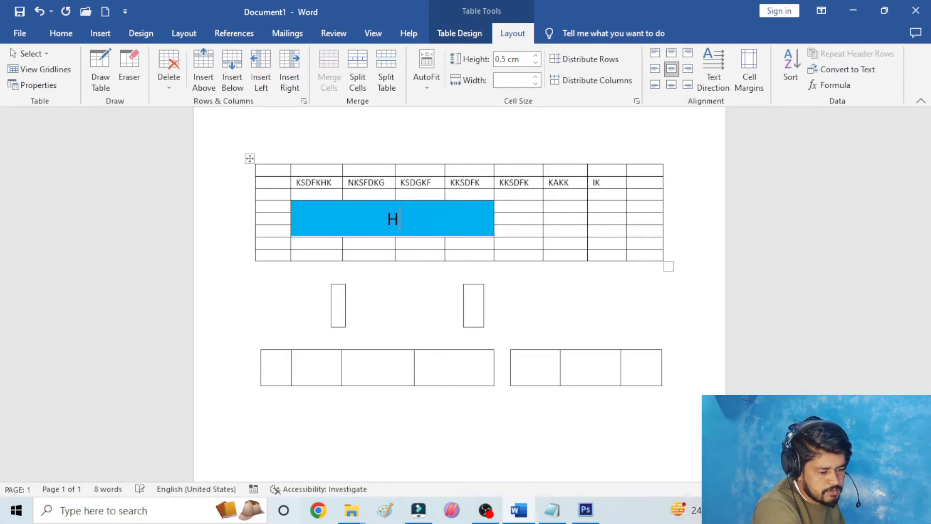
key("ctrl+z")
type("HEADI")
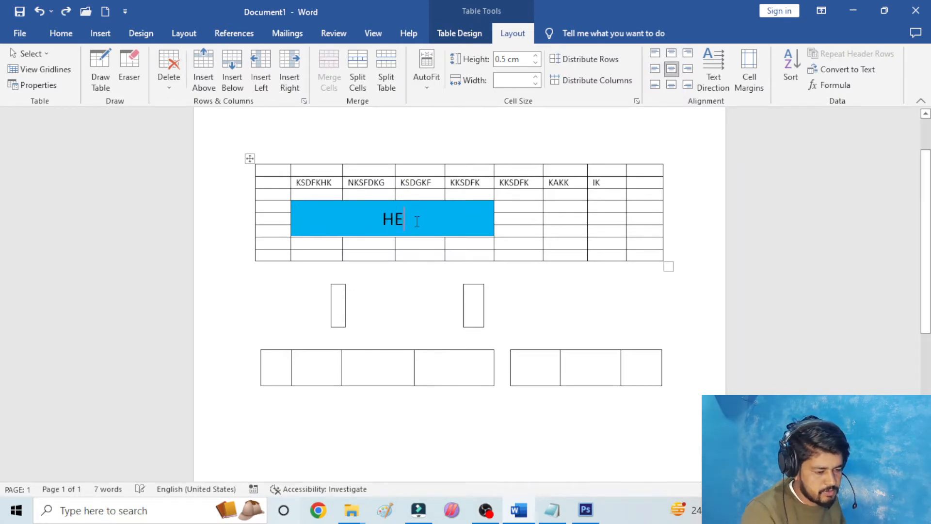
key("ctrl+z")
key("ctrl+z")
key("ctrl+z")
key("ctrl+z")
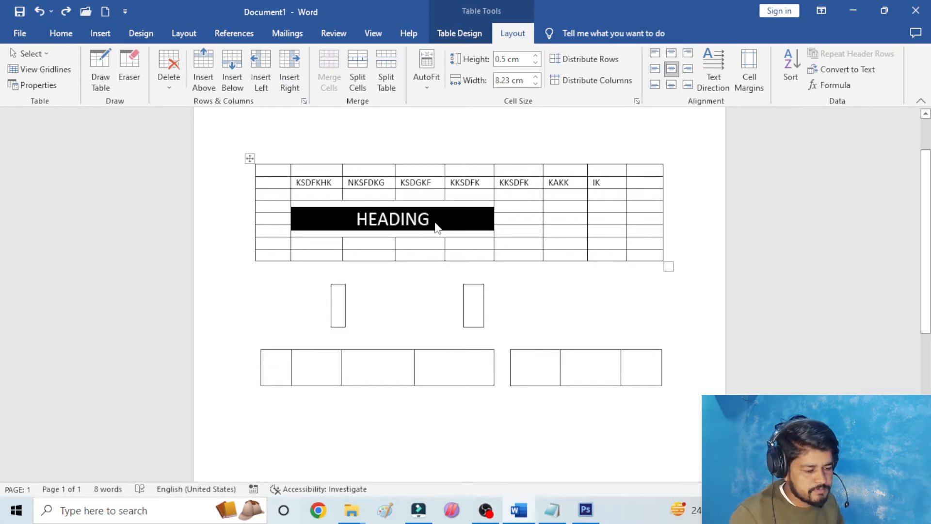
- Clear the HEADING text from the merged cell while keeping the cell itself
key("BackSpace")
left_click(510, 194)
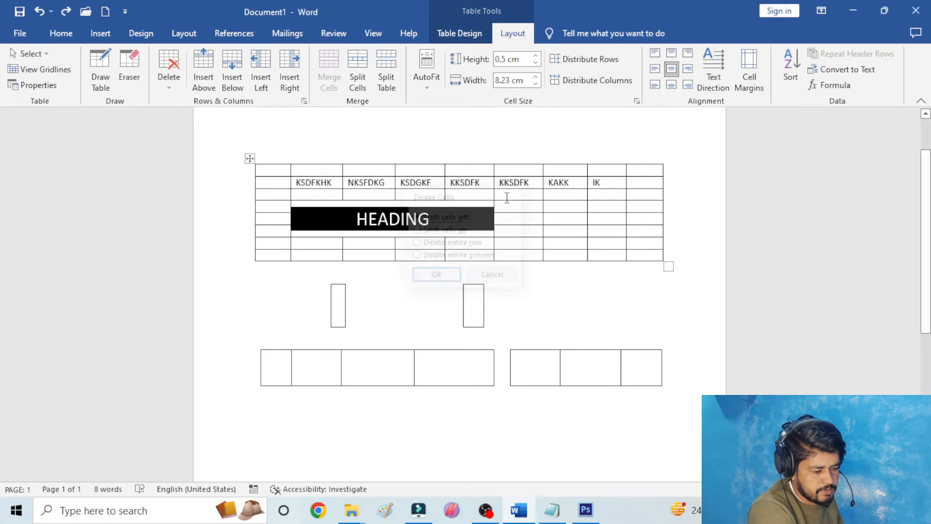
left_click(476, 218)
key("BackSpace")
key("BackSpace")
key("BackSpace")
key("BackSpace")
key("BackSpace")
key("BackSpace")
key("BackSpace")
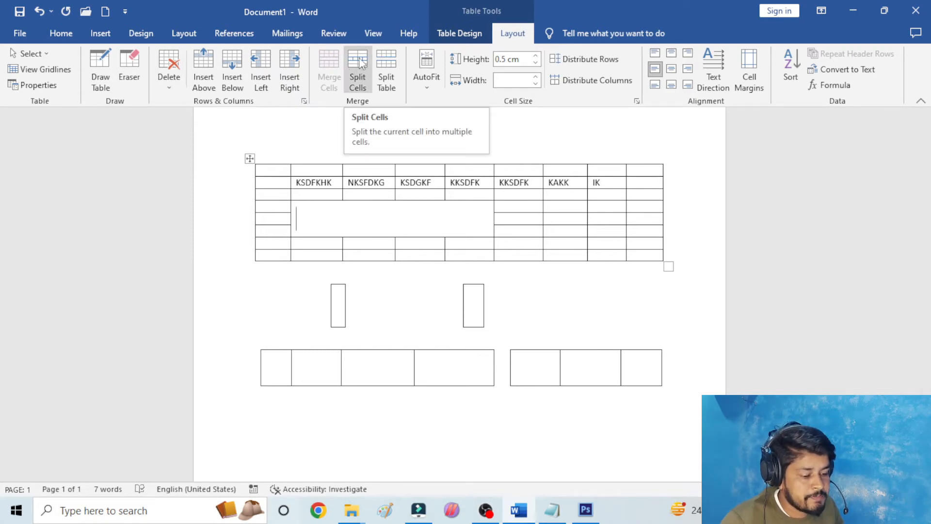
- Split the empty merged cell into 4 columns and 3 rows
left_click(358, 85)
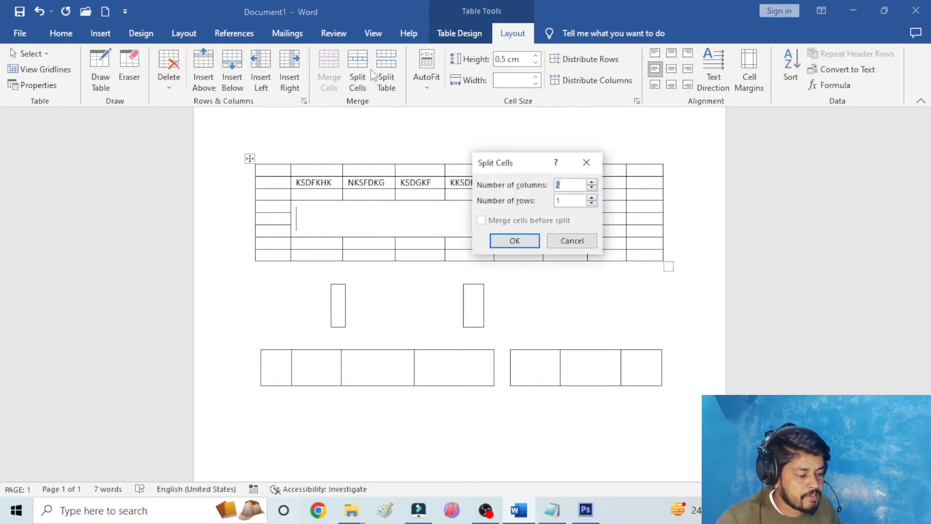
left_click_drag(529, 166, 644, 128)
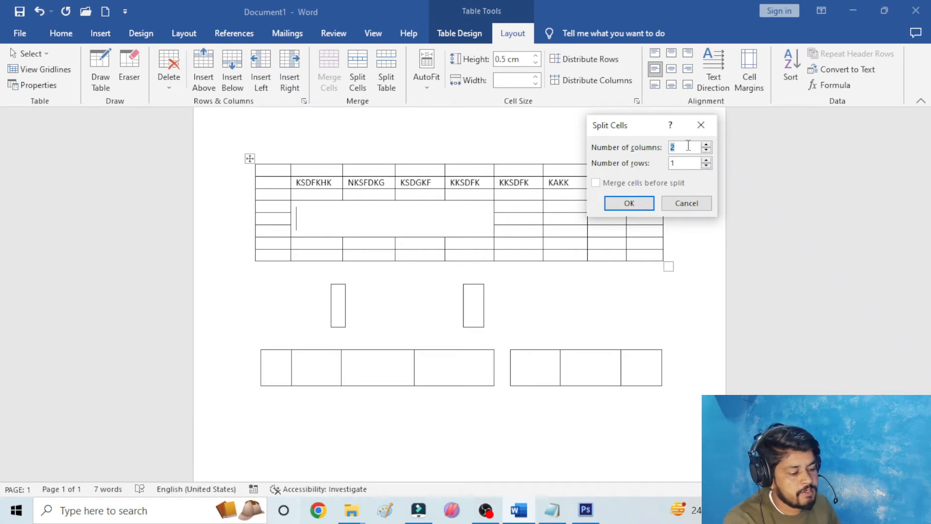
key("BackSpace")
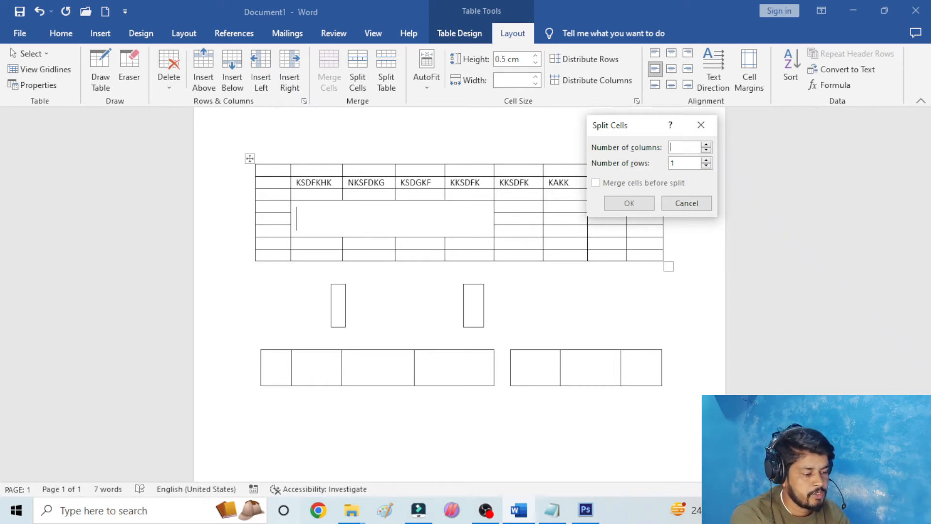
type("4")
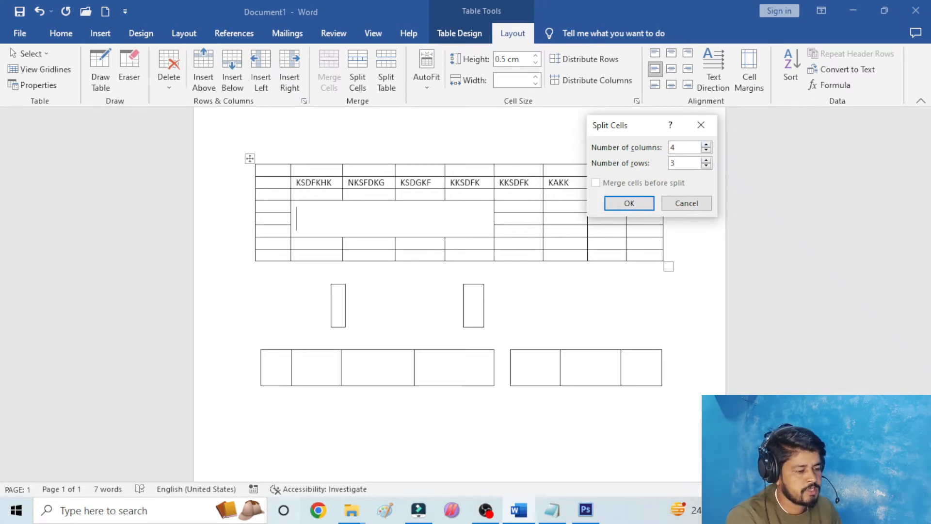
left_click(629, 204)
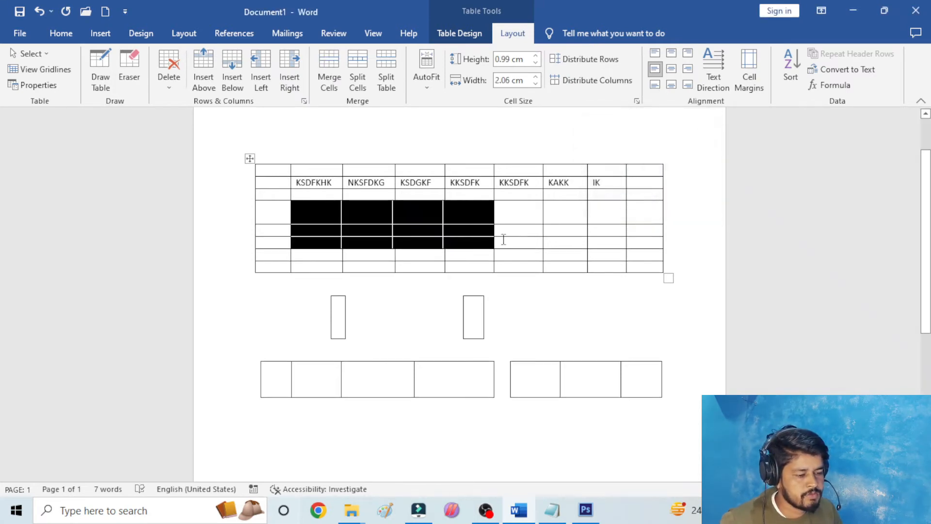
left_click(317, 208)
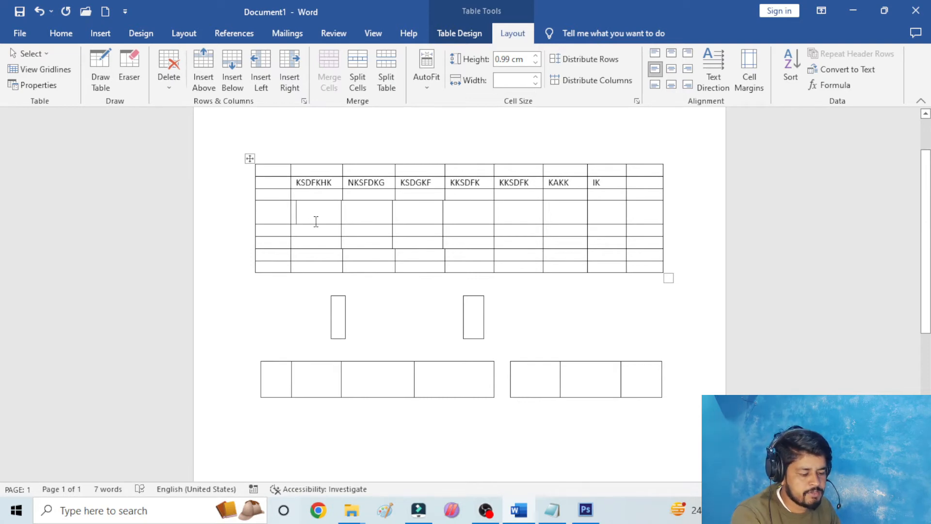
left_click(555, 209)
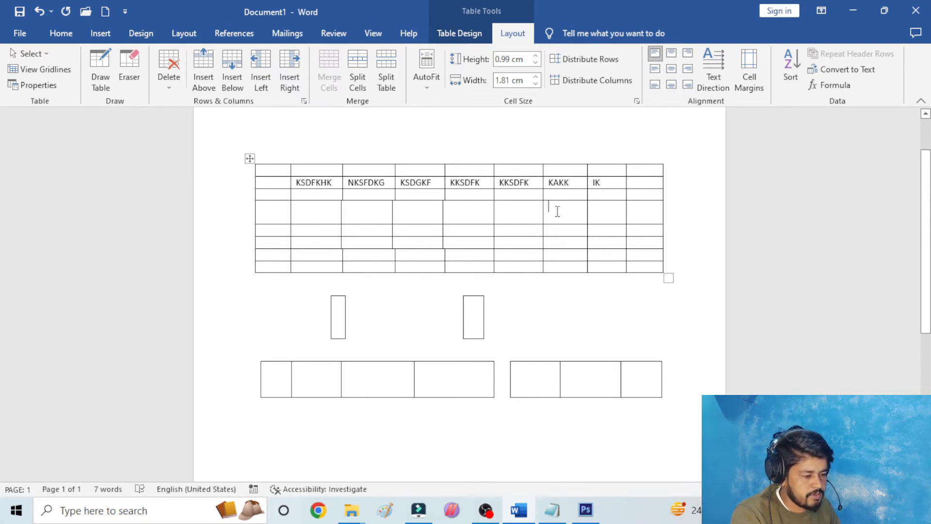
left_click(328, 218)
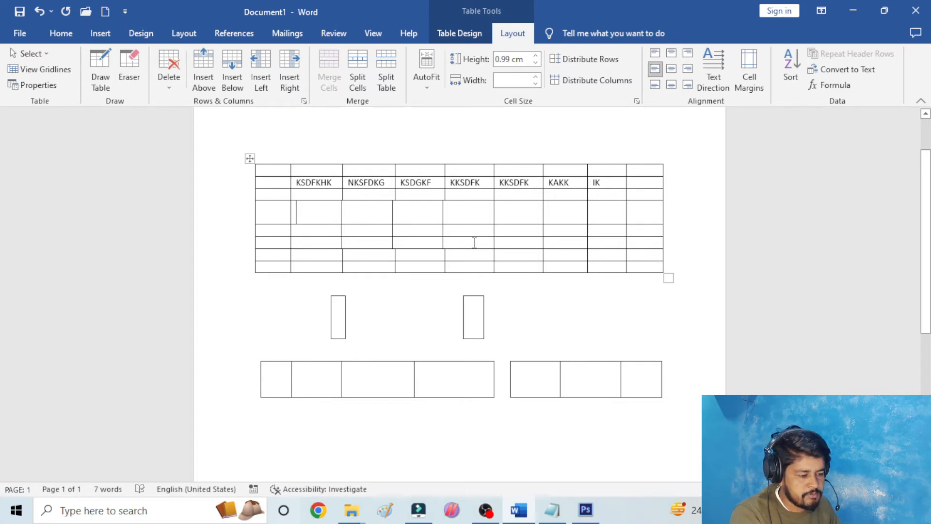
- Undo the split of the merged cell and enter the centered text HEAD in it
key("ctrl+z")
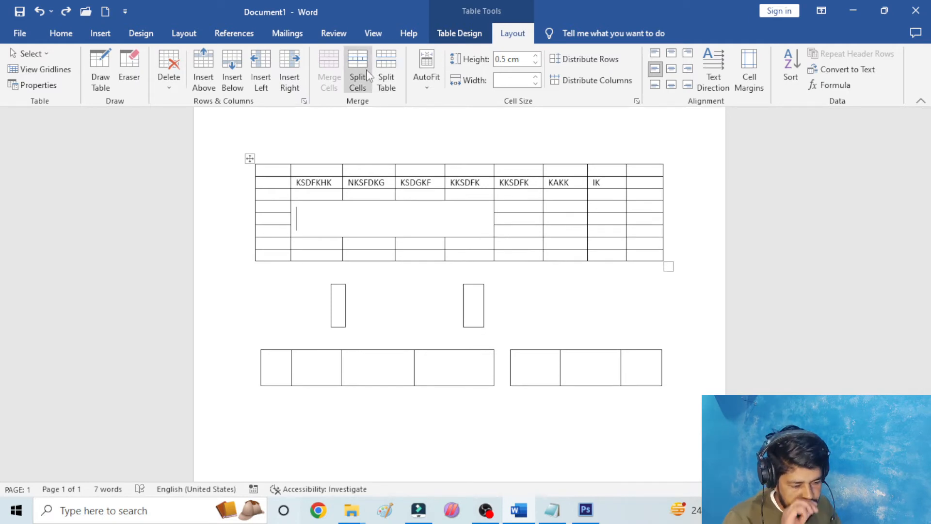
key("ctrl+e")
type("HEAD")
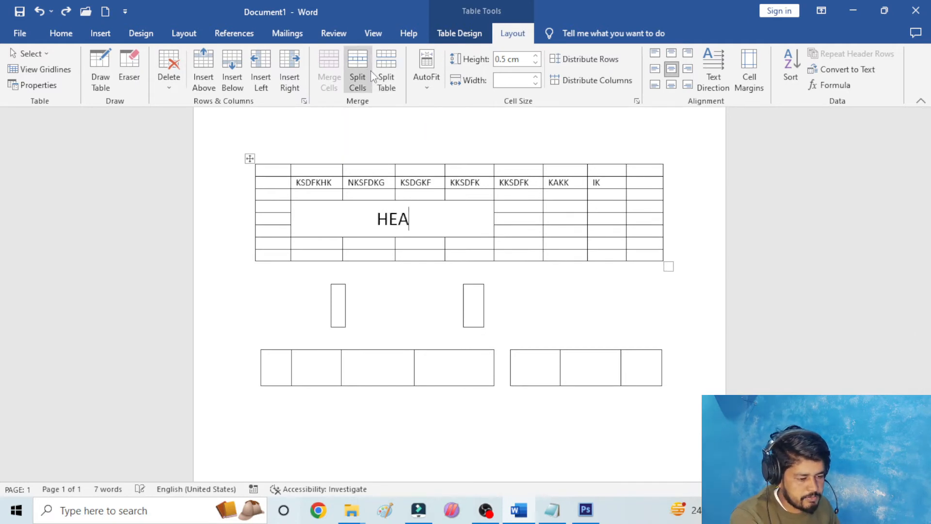
- Delete the large table and the two smaller drawn tables below it, leaving the page empty
left_click(247, 158)
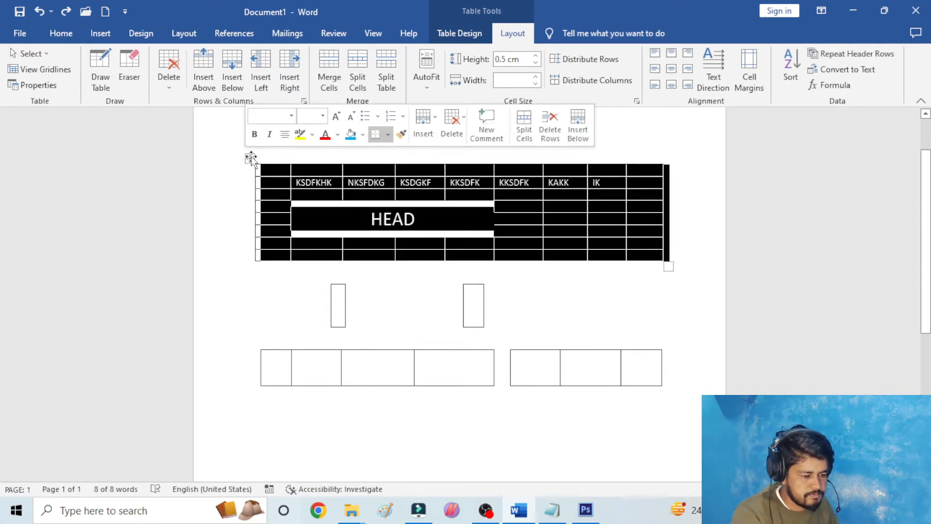
key("BackSpace")
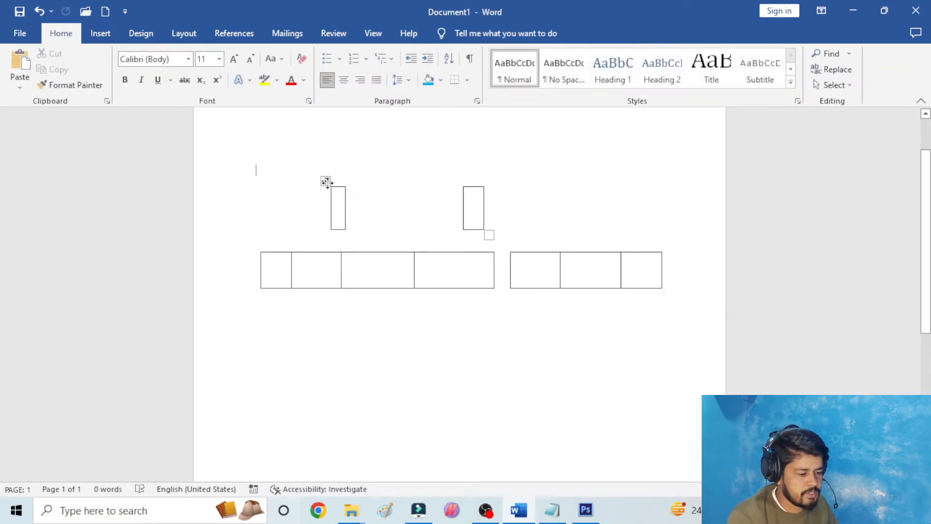
left_click(325, 181)
key("BackSpace")
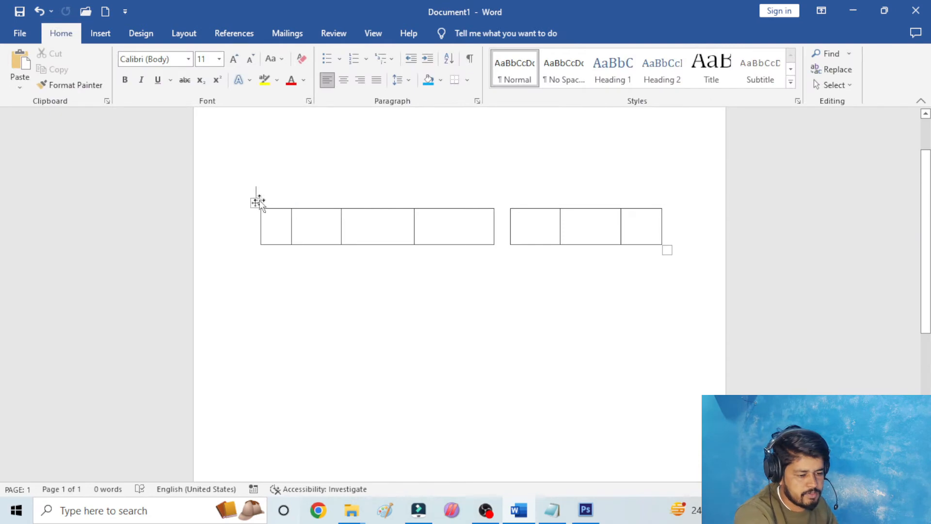
left_click(255, 202)
key("BackSpace")
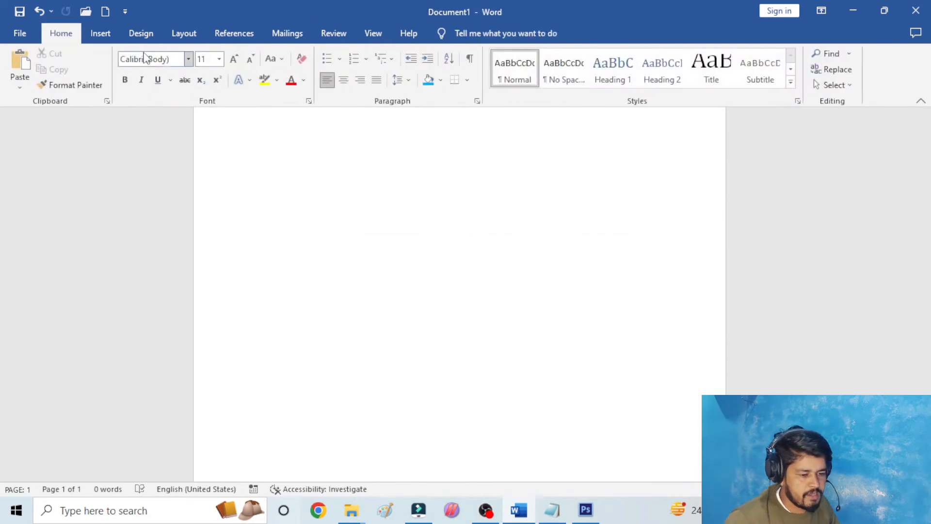
- Insert a new table with 7 columns and 7 rows
left_click(102, 34)
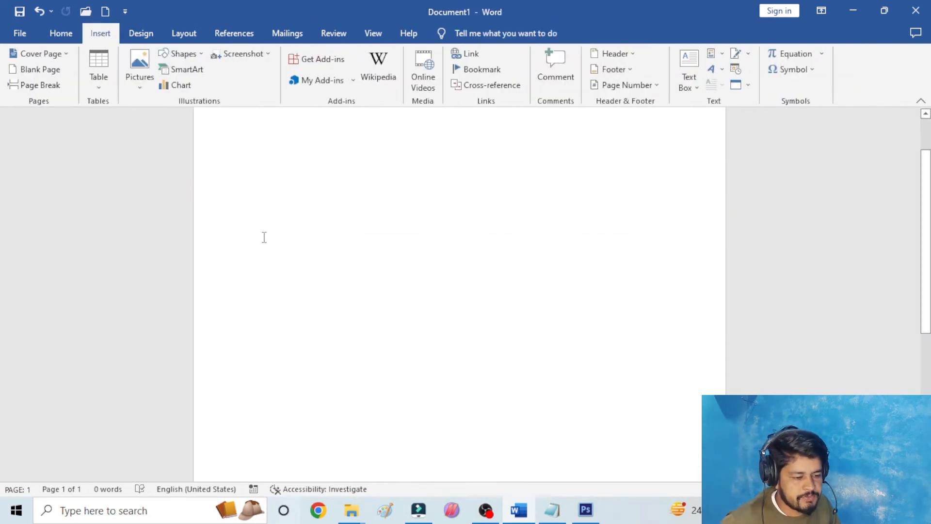
left_click(97, 71)
left_click(178, 190)
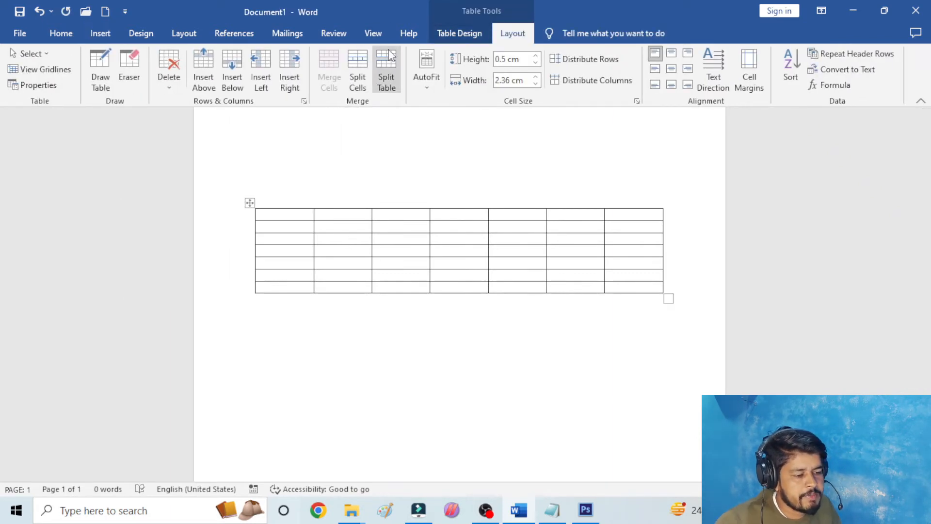
- Split the table above its fourth row and select each of the two parts separately
left_click(272, 248)
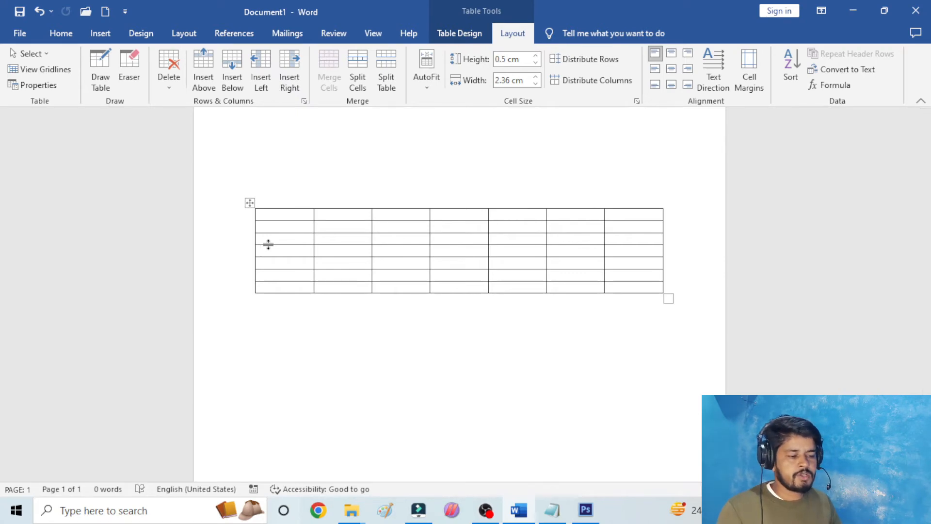
left_click(386, 72)
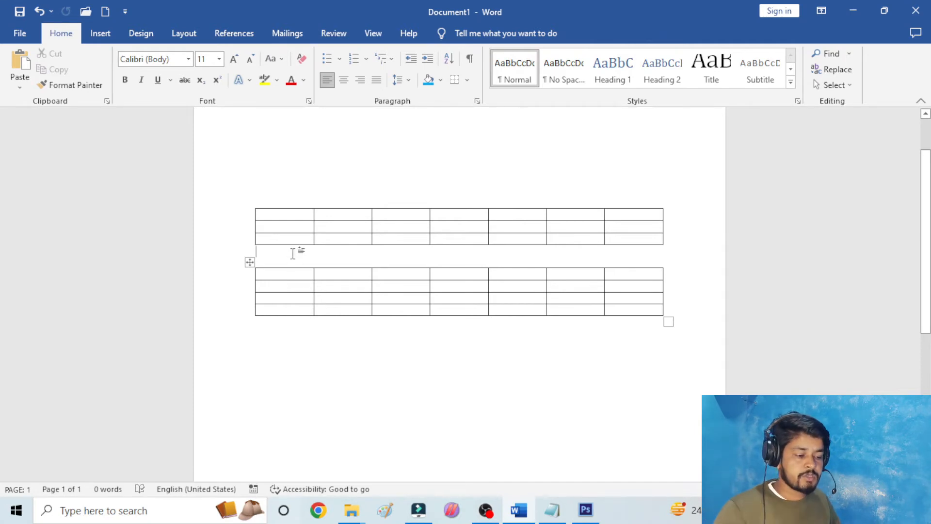
left_click(252, 262)
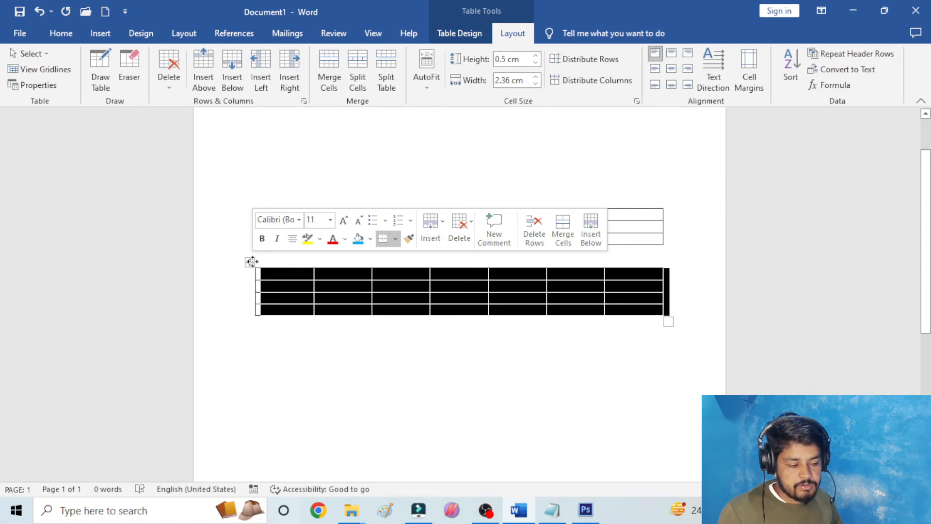
left_click(291, 201)
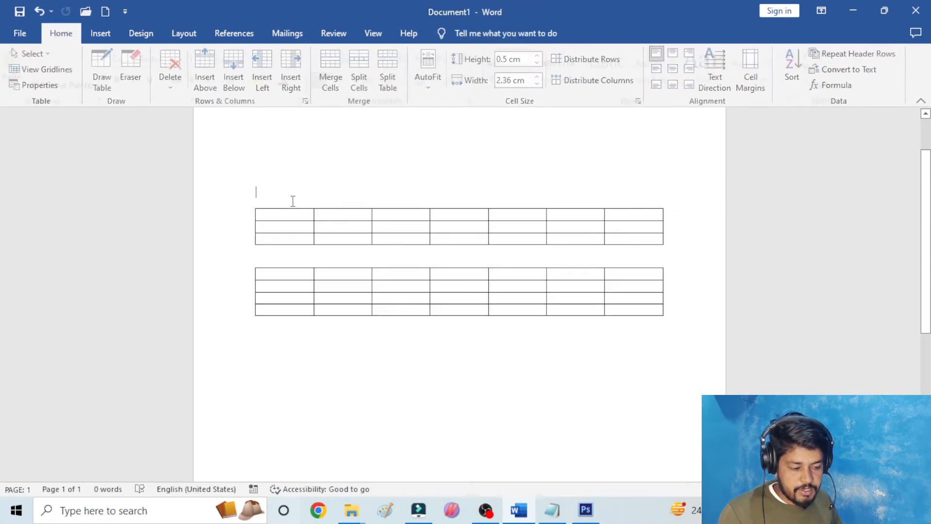
left_click(274, 224)
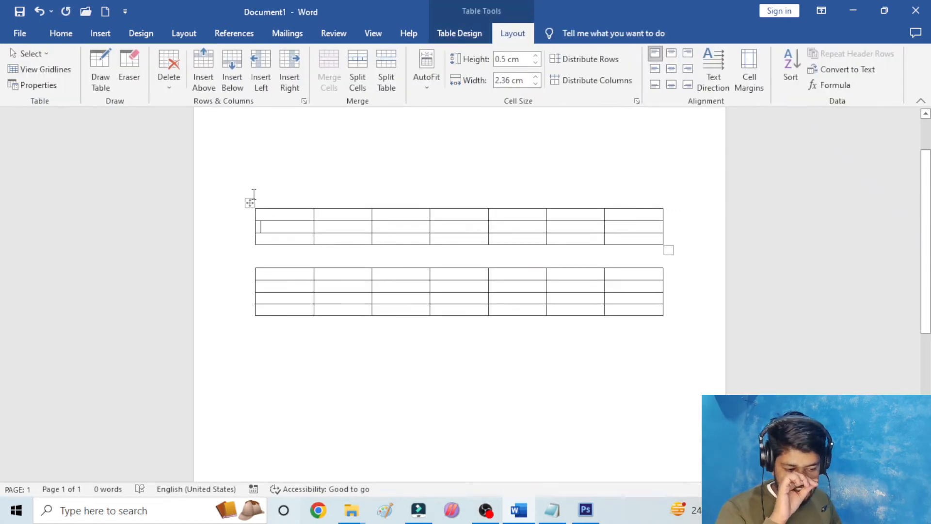
left_click(250, 203)
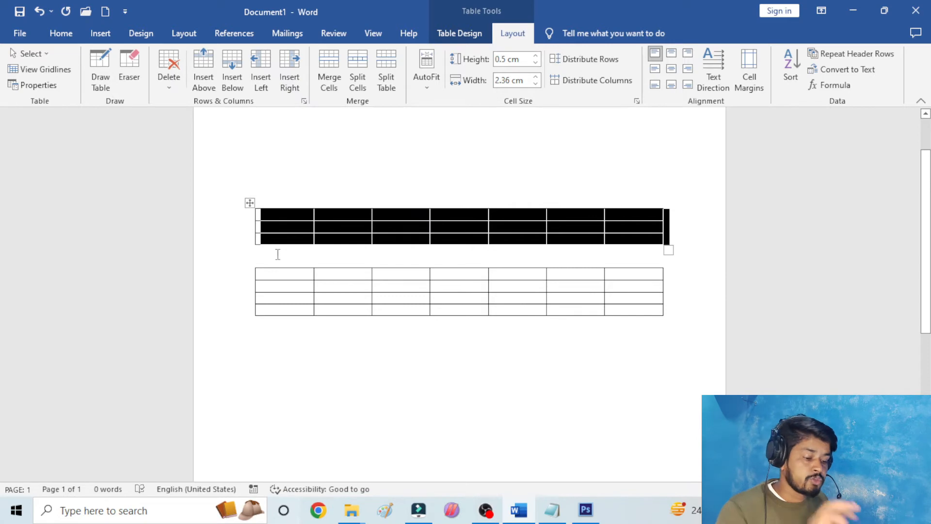
left_click(278, 289)
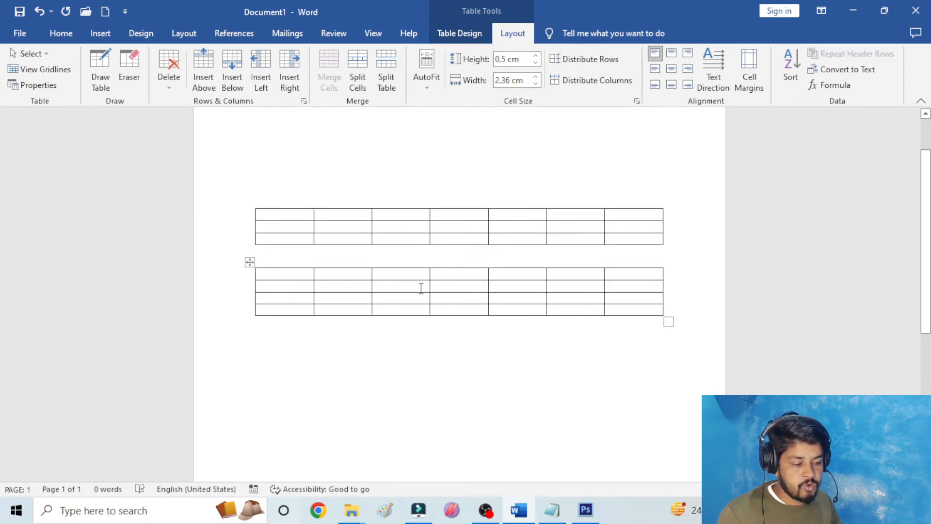
- Split the lower table above its third row and the upper table above its second row
left_click(266, 301)
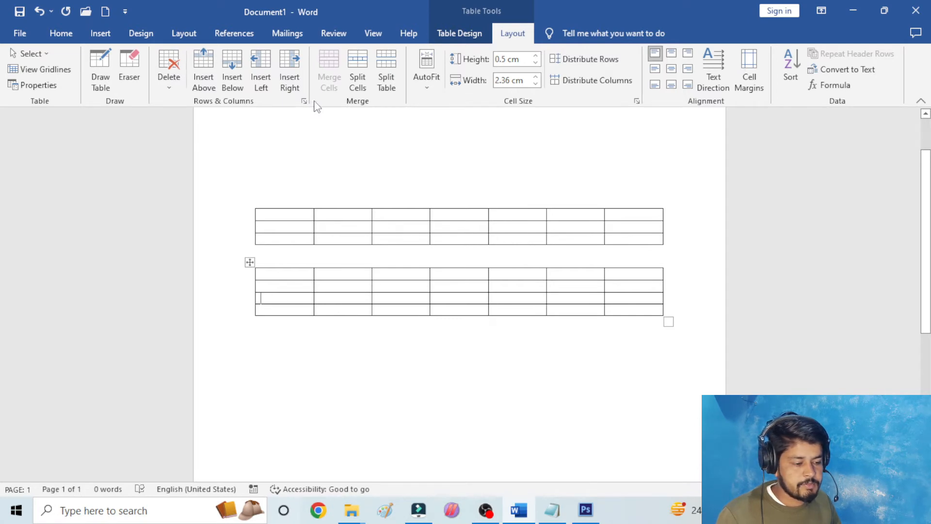
left_click(384, 70)
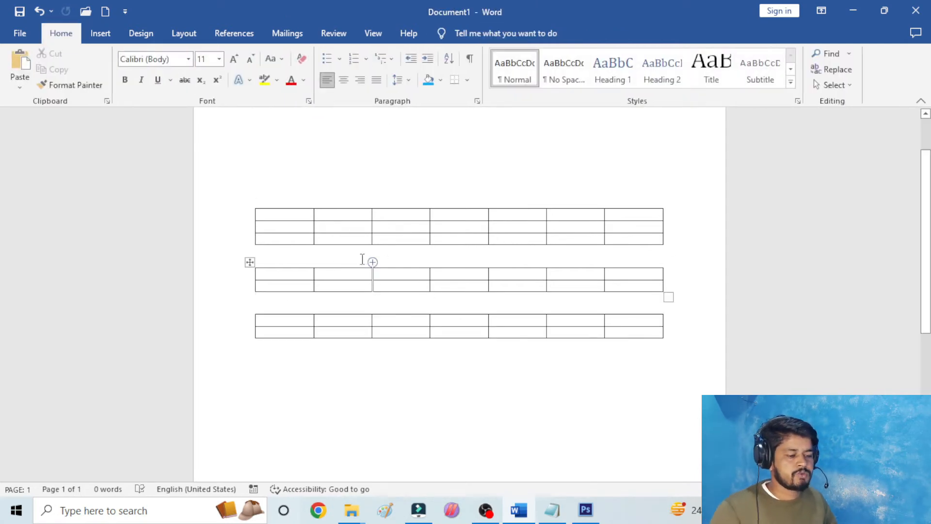
left_click(267, 228)
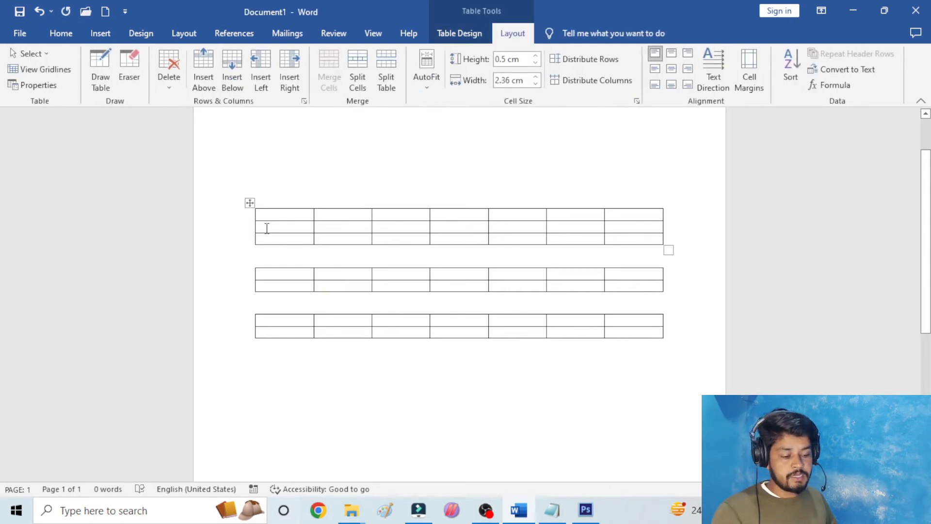
left_click(386, 73)
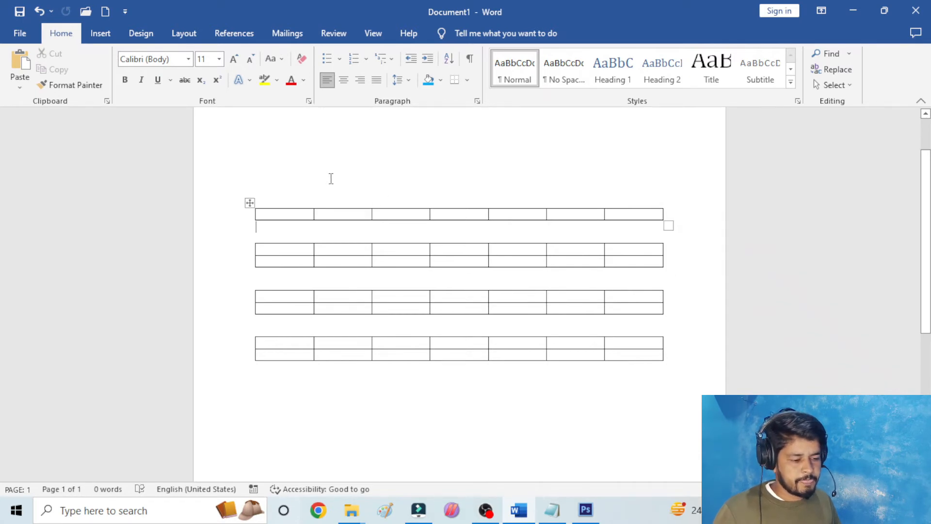
- Apply AutoFit Contents to the whole single-row table at the top of the page
left_click(248, 203)
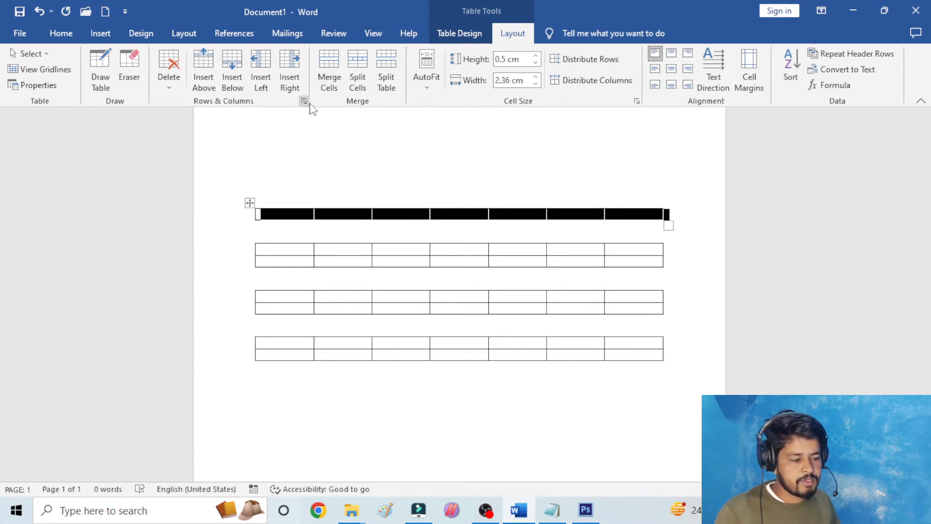
left_click(429, 87)
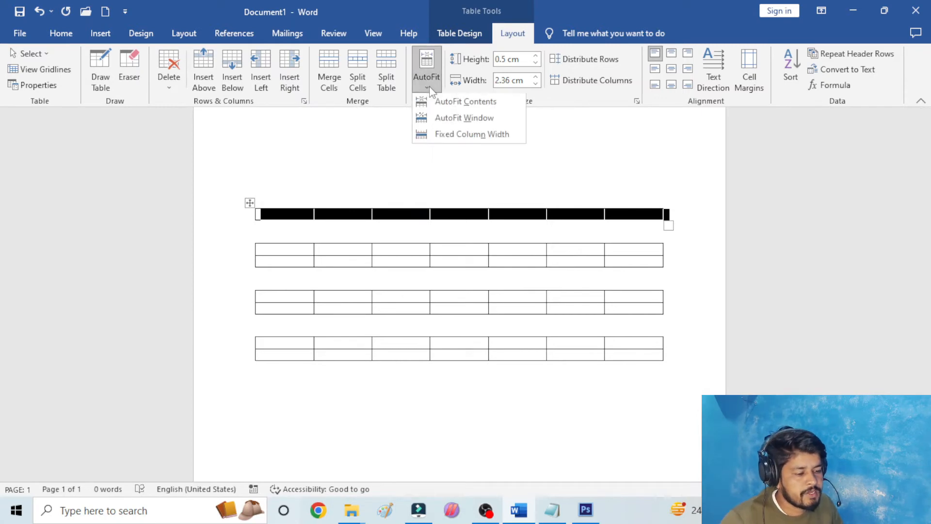
left_click(432, 91)
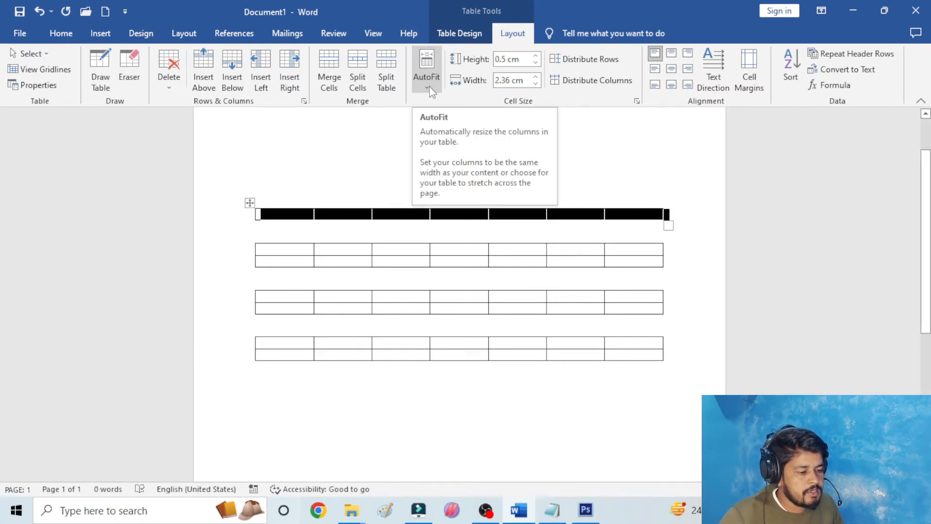
left_click(431, 91)
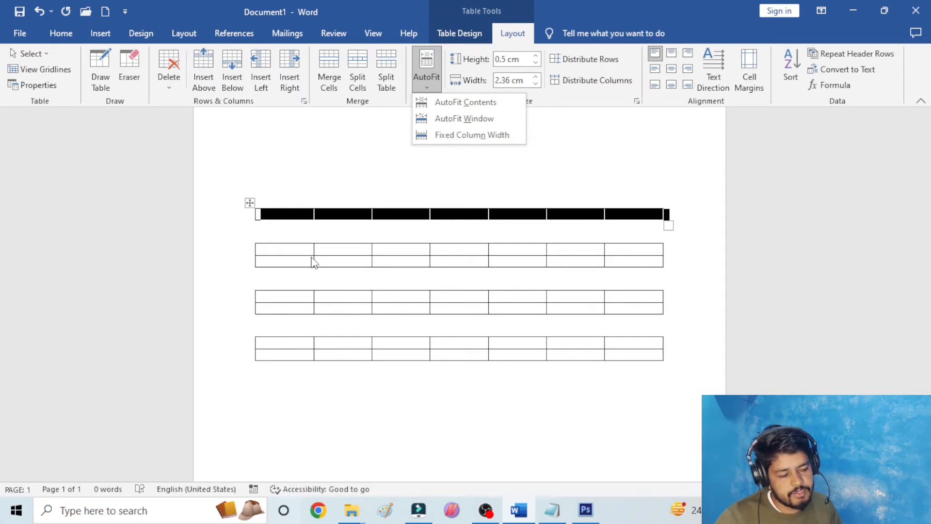
left_click(277, 253)
left_click(275, 206)
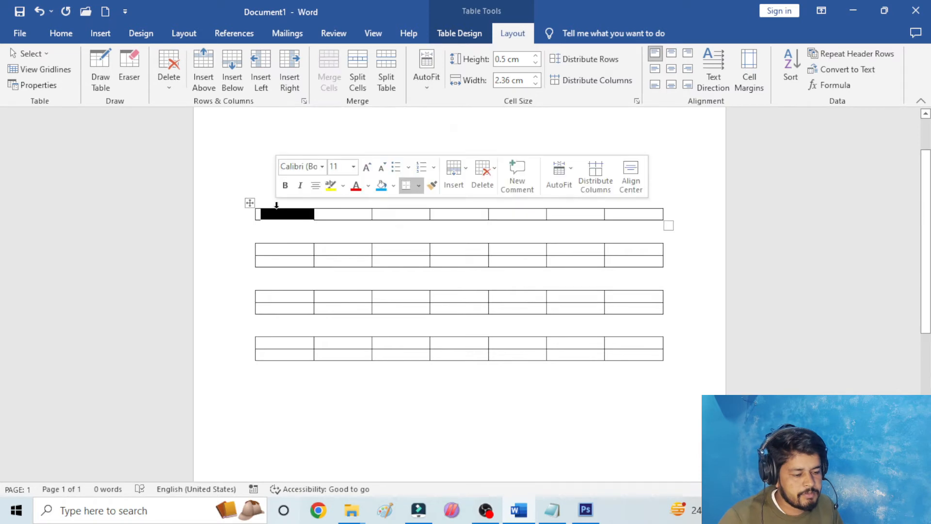
left_click(288, 215)
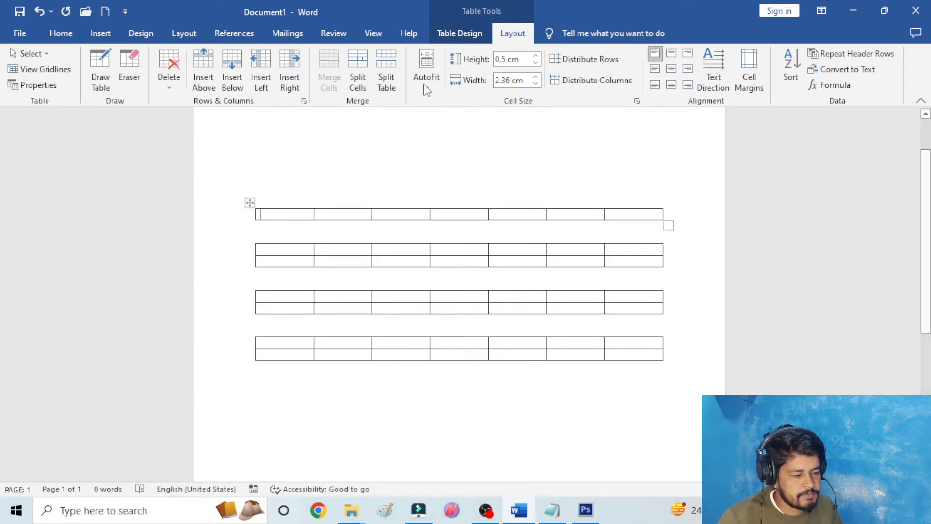
left_click(249, 203)
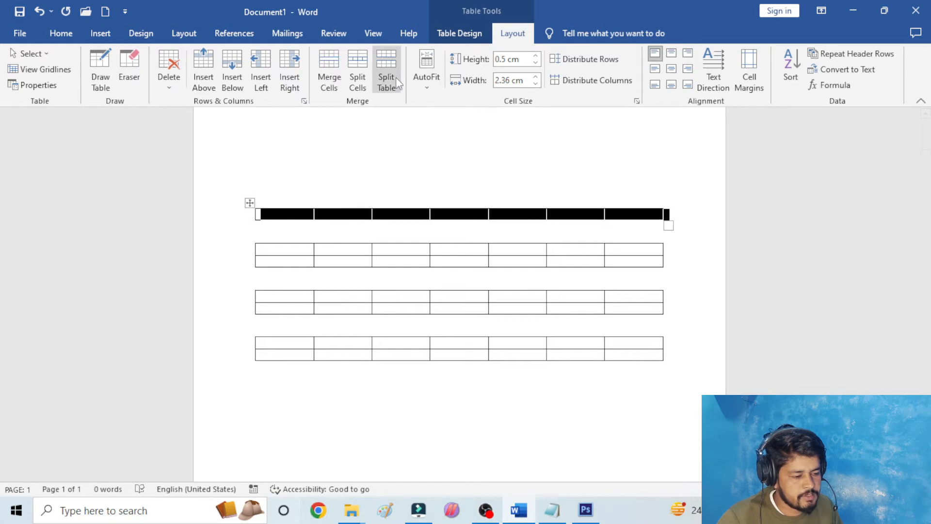
left_click(419, 70)
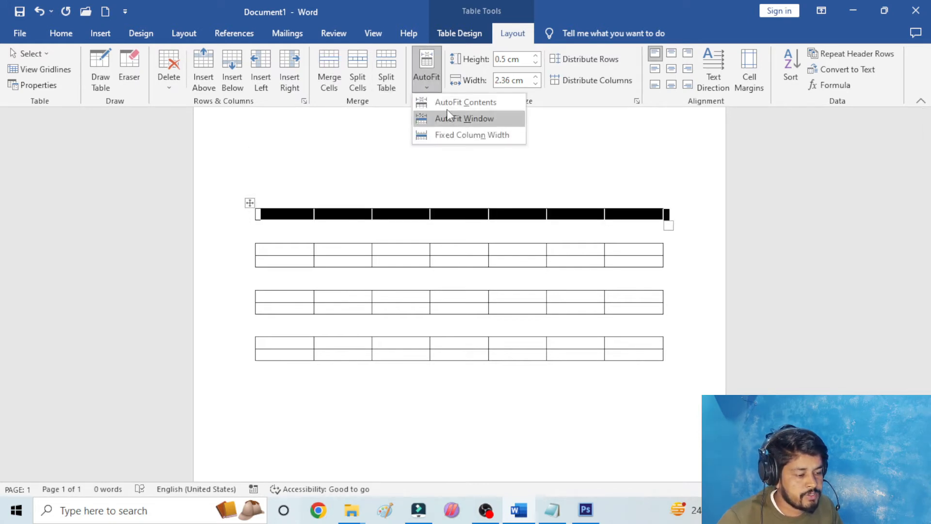
left_click(447, 102)
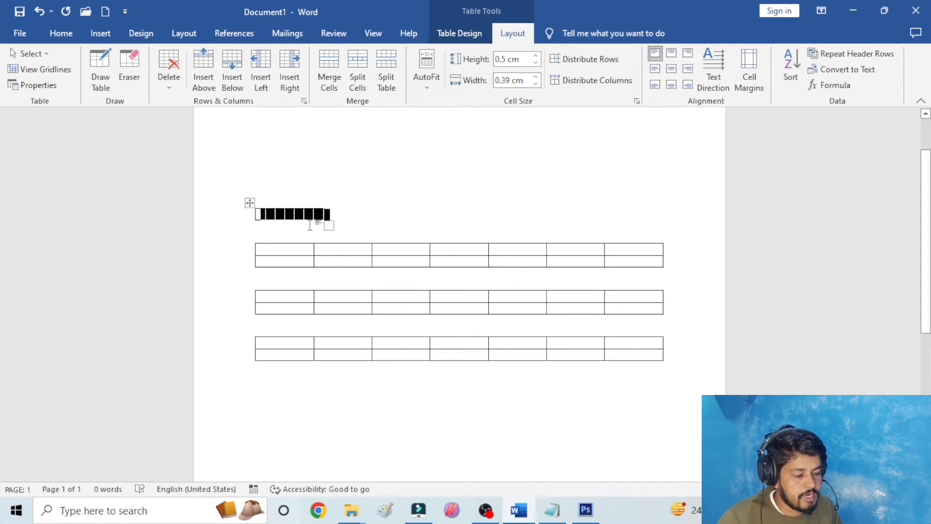
- Nudge the first column border of the top single-row table to widen the column to about 0.42 cm
left_click(351, 217)
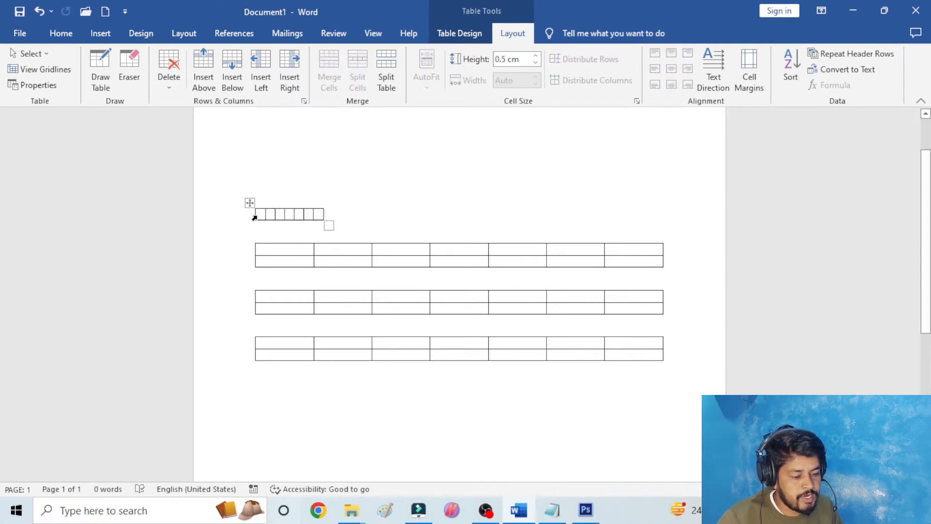
left_click_drag(265, 214, 265, 213)
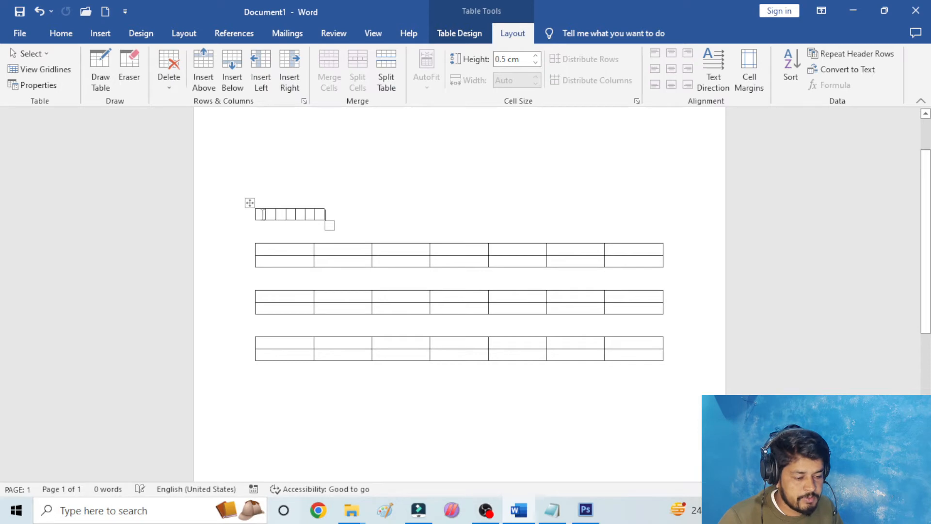
left_click(262, 213)
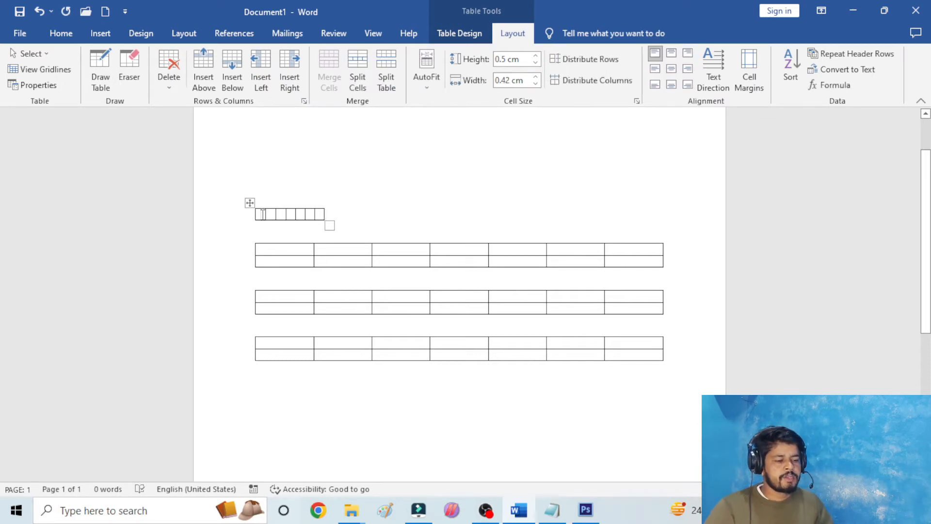
- Fill the first three cells of the top table with HISDHFIHSI, IFHSIHSI and IHASIHFI
left_click(428, 71)
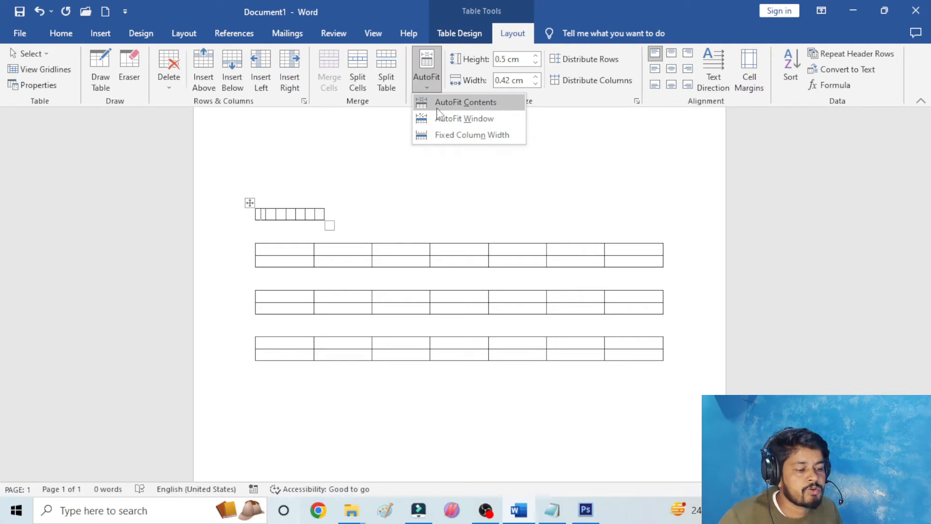
left_click(261, 218)
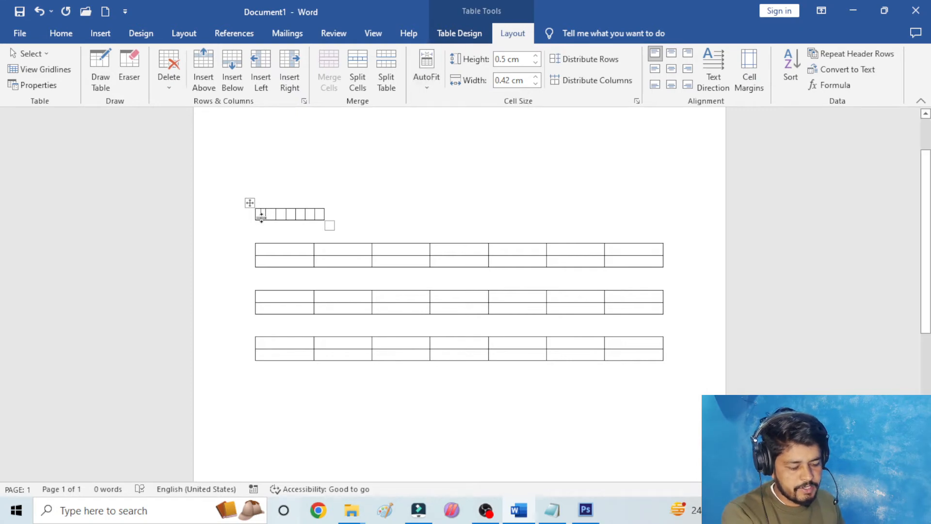
type("HISDHFIHSI")
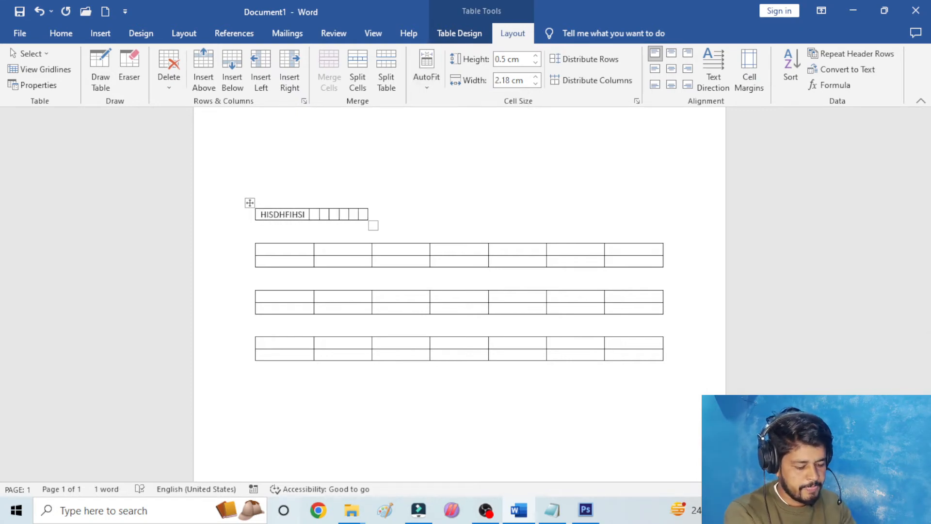
key("Tab")
type("IFHSIHSI")
key("Tab")
type("IHASIHFI")
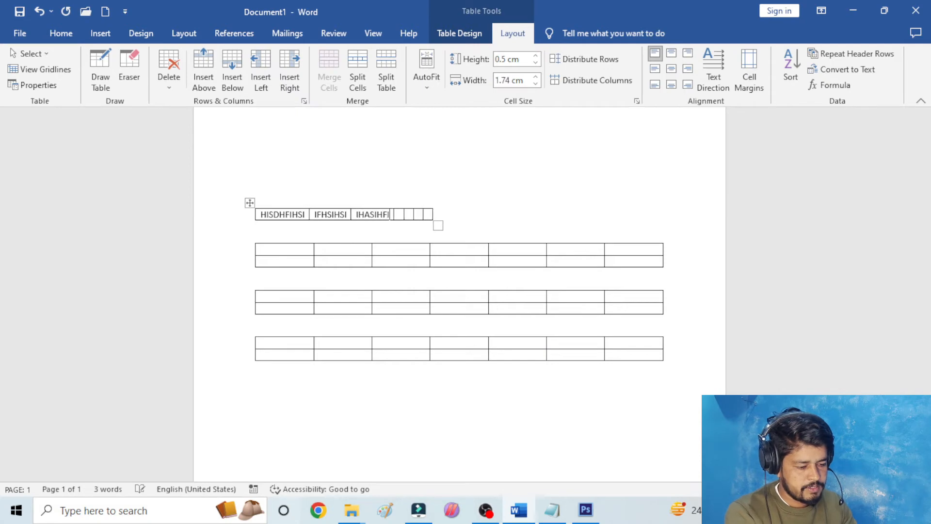
- Fill the remaining four cells of the top table with IHSDIHFIHI, IHII, IHIFIQ and IHII
key("Tab")
type("IHSDIHFIHI")
key("Tab")
type("IHI")
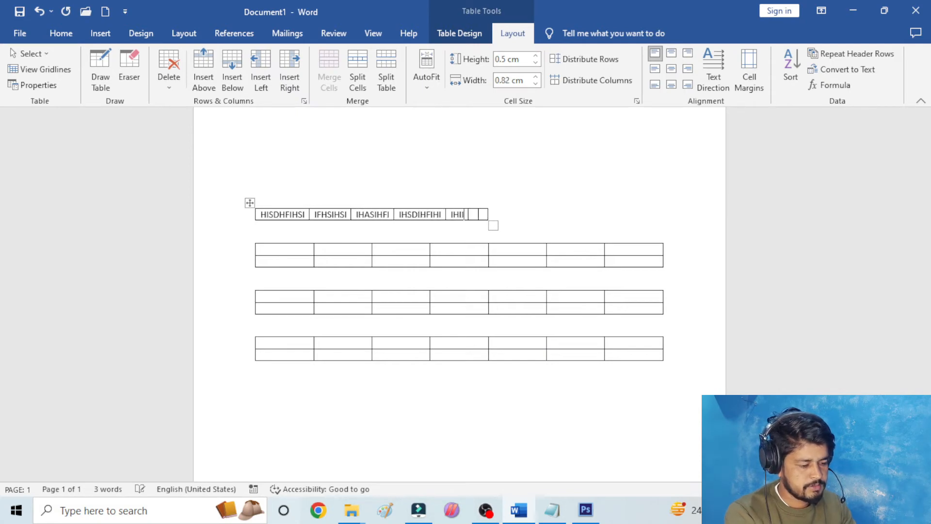
key("Tab")
type("IHIFIQ")
key("Tab")
type("IHII")
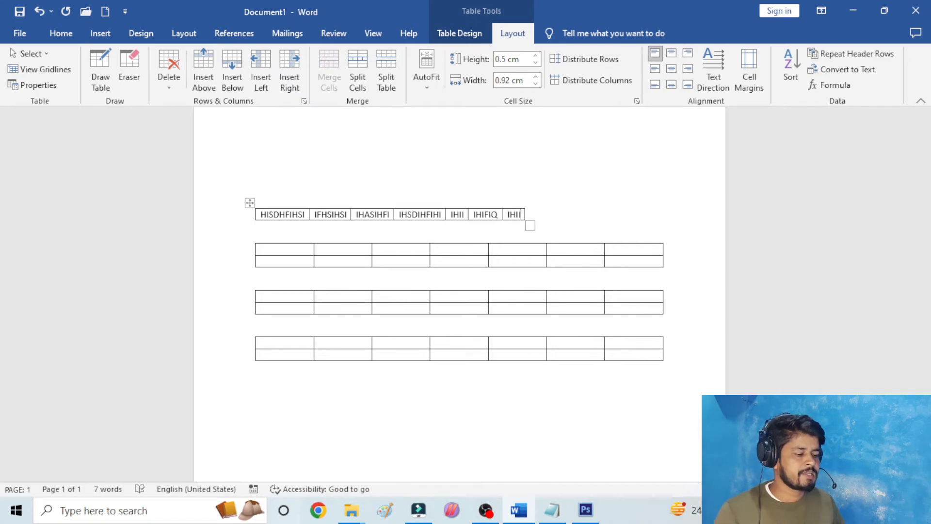
- Review the AutoFit options for the whole text-filled table without applying any, and deselect the table
left_click(321, 196)
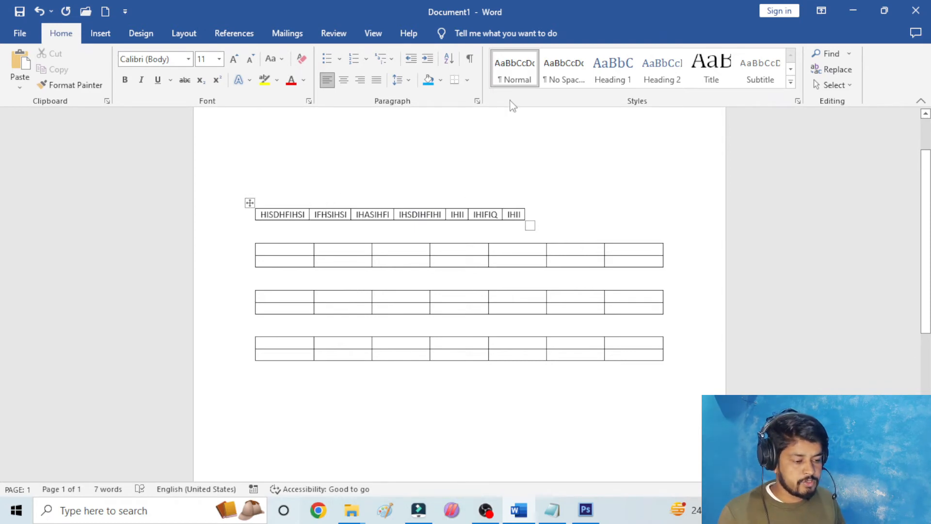
left_click(250, 203)
left_click(428, 74)
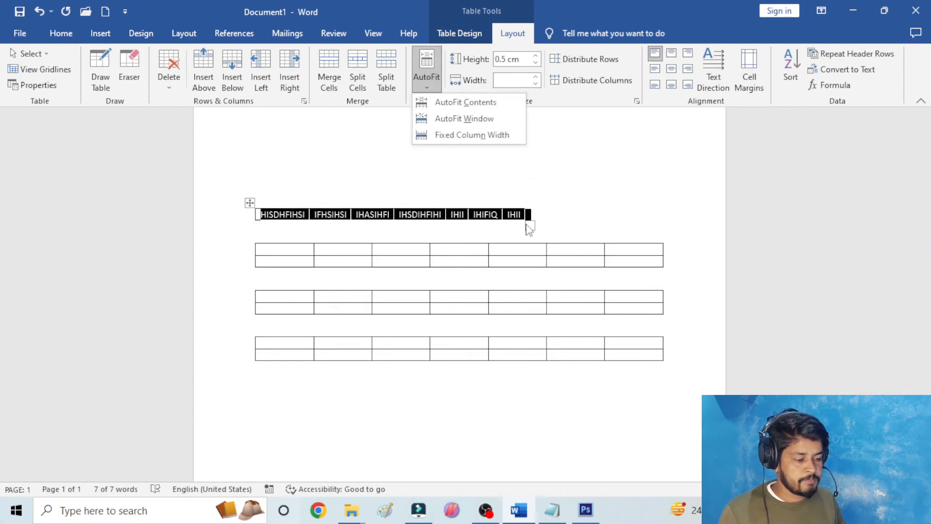
left_click(268, 251)
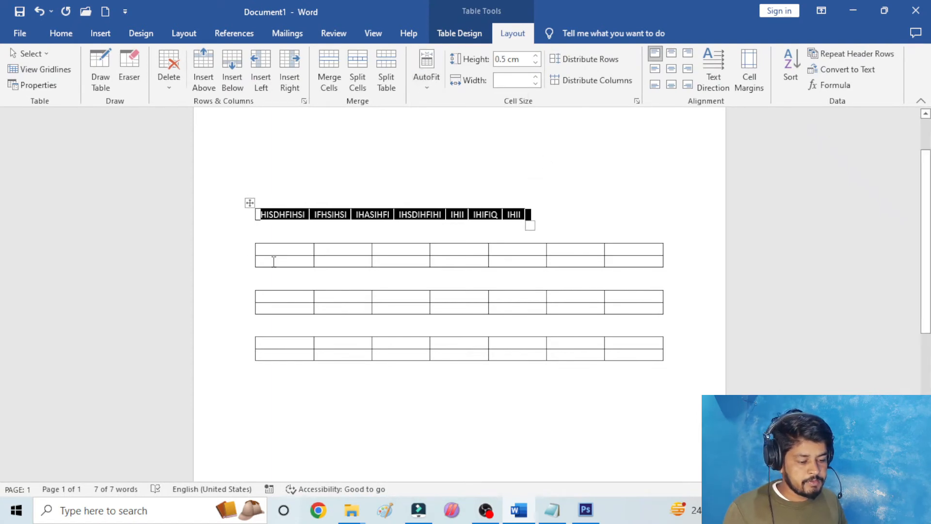
left_click(317, 188)
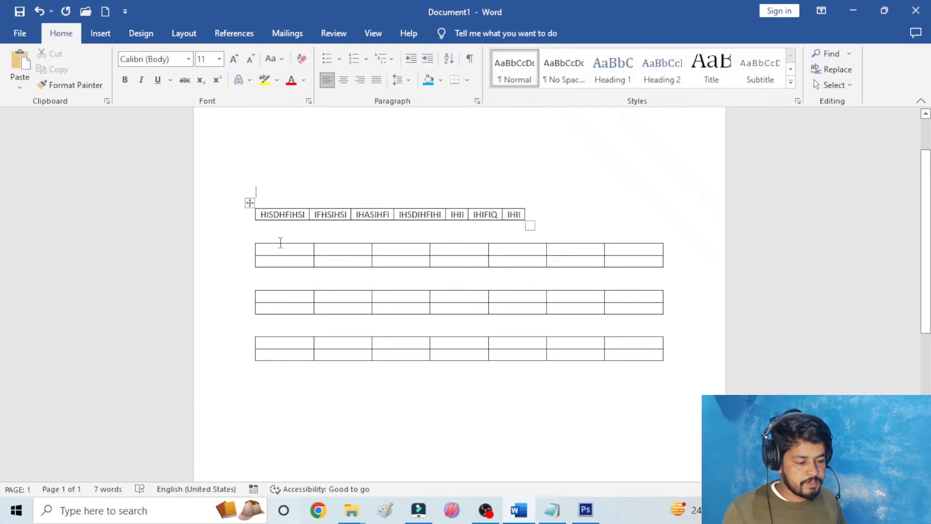
- Apply AutoFit Window to the whole two-row table directly below the text-filled table
left_click(250, 238)
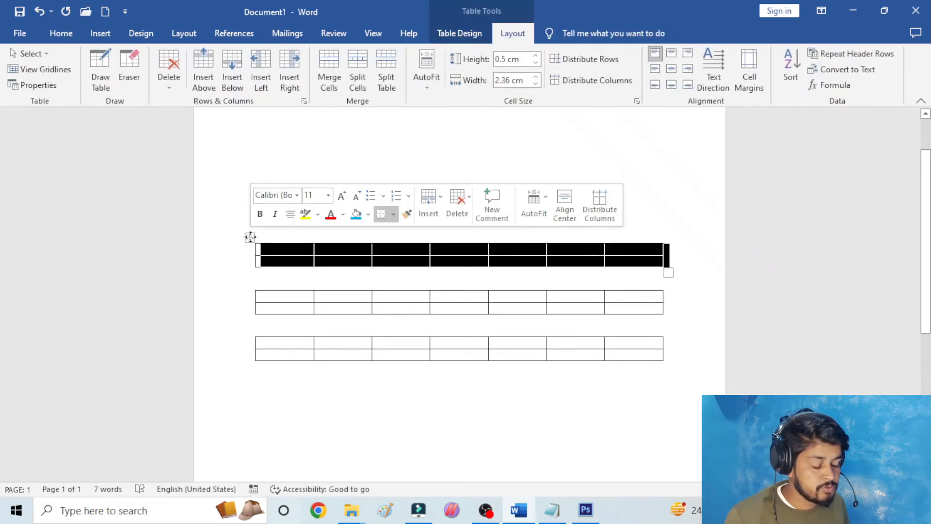
left_click(423, 76)
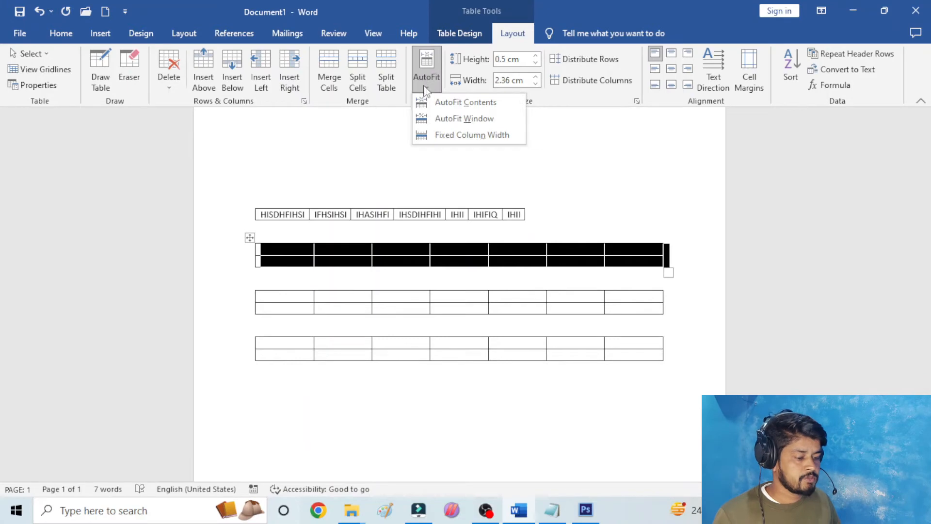
left_click(436, 120)
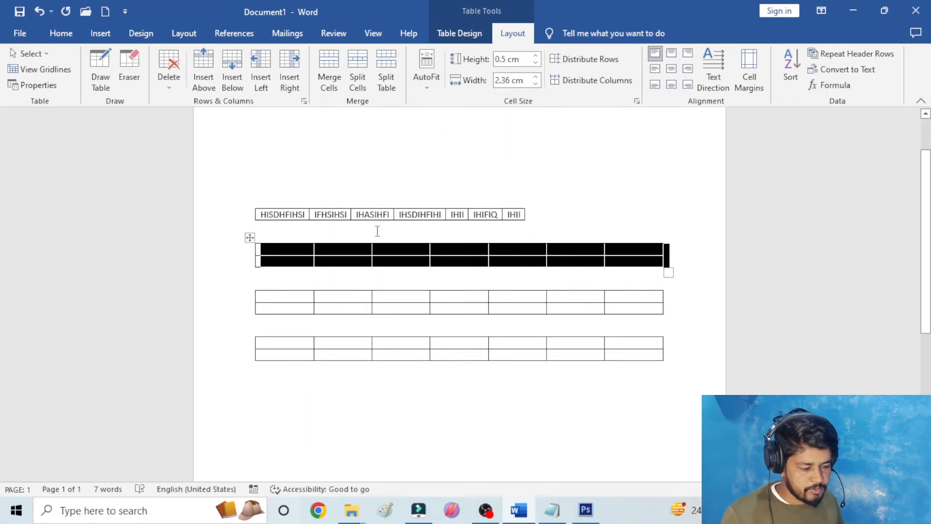
left_click(286, 255)
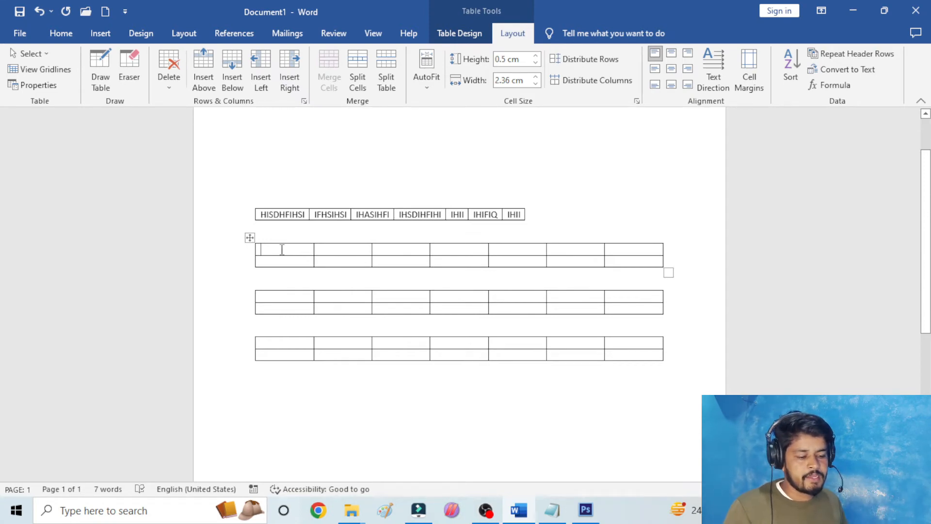
- Insert a table with 5 columns and 3 rows below the last table and open its AutoFit options
left_click(100, 35)
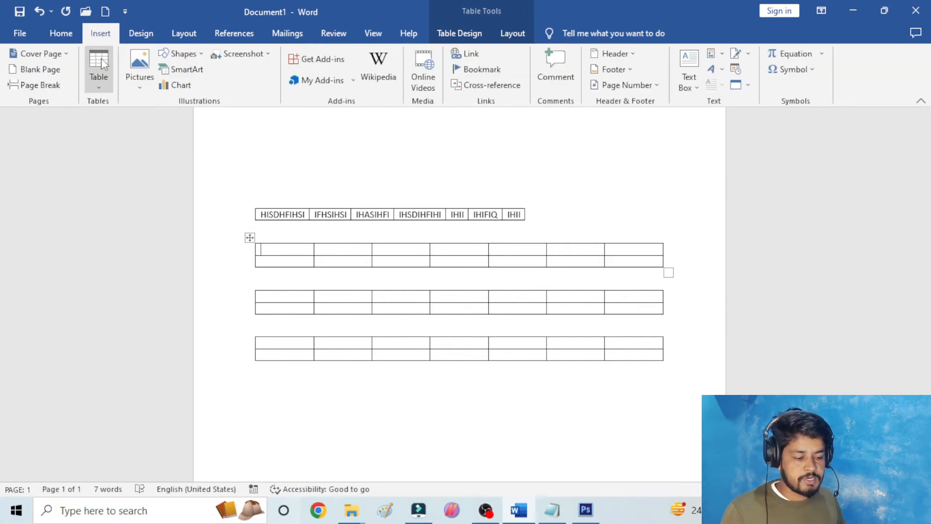
left_click(675, 365)
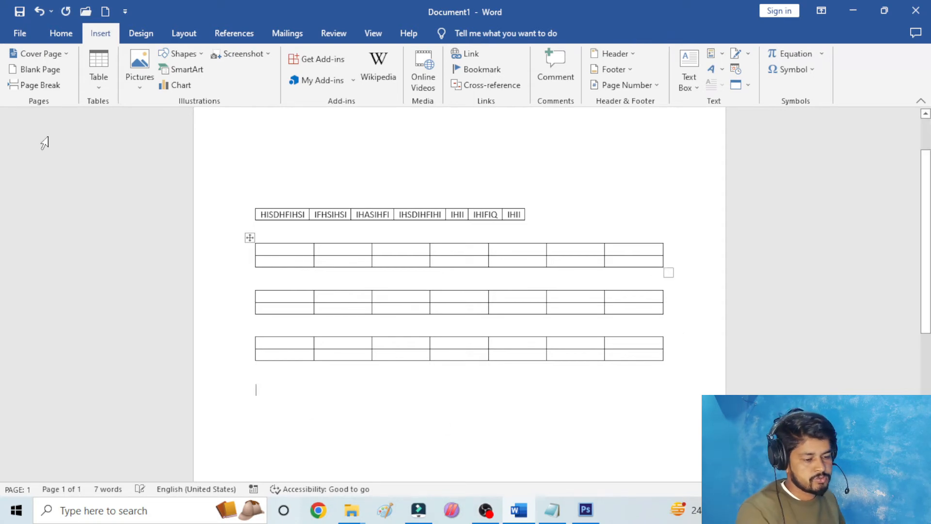
left_click(99, 68)
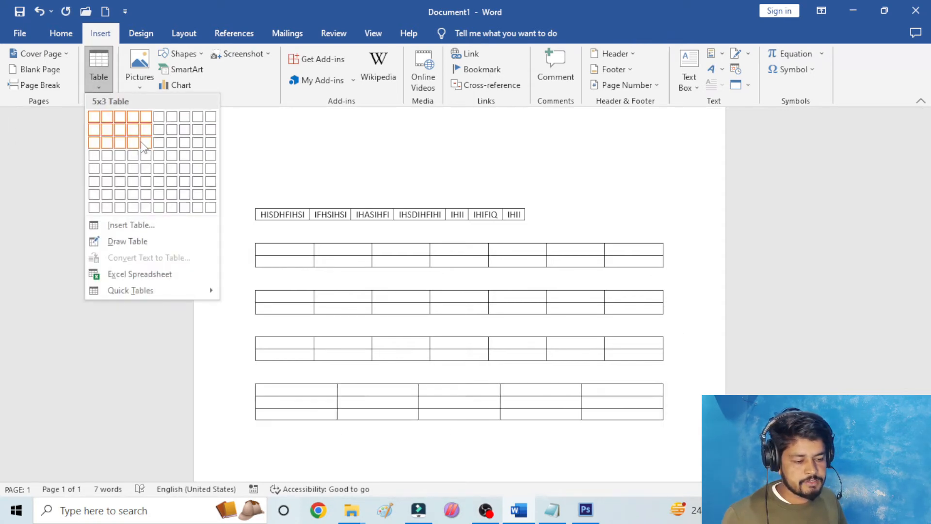
left_click(143, 144)
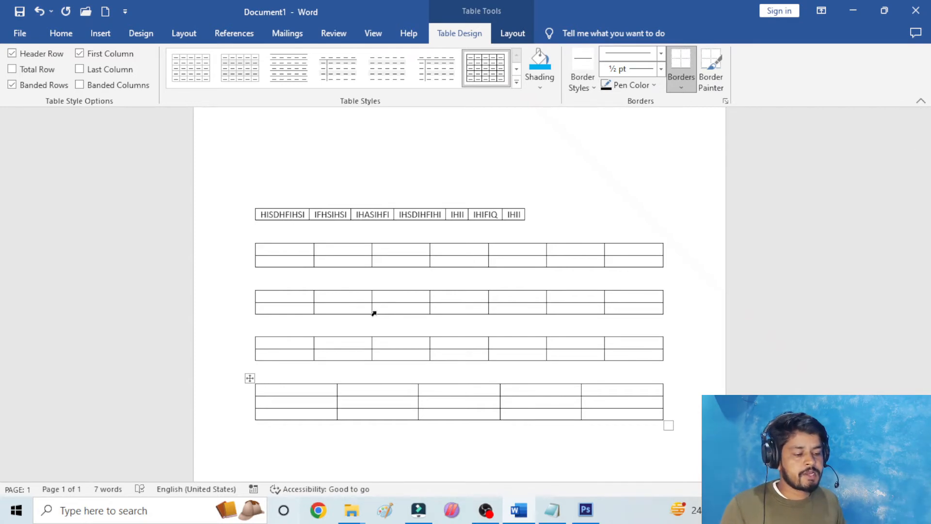
left_click(512, 33)
left_click(426, 70)
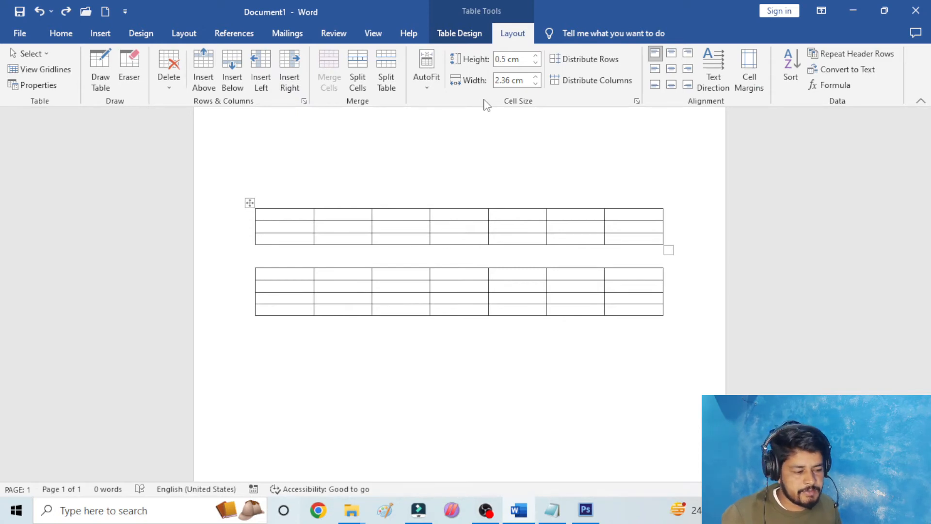
- Set the row height of the whole upper three-row table to 1.7 cm
left_click(251, 203)
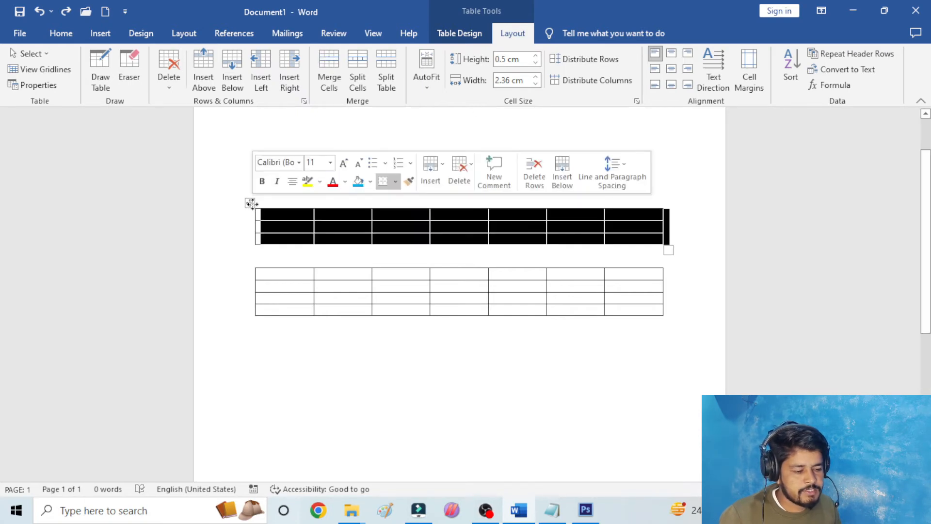
left_click(536, 55)
left_click(535, 56)
left_click(536, 55)
left_click(536, 56)
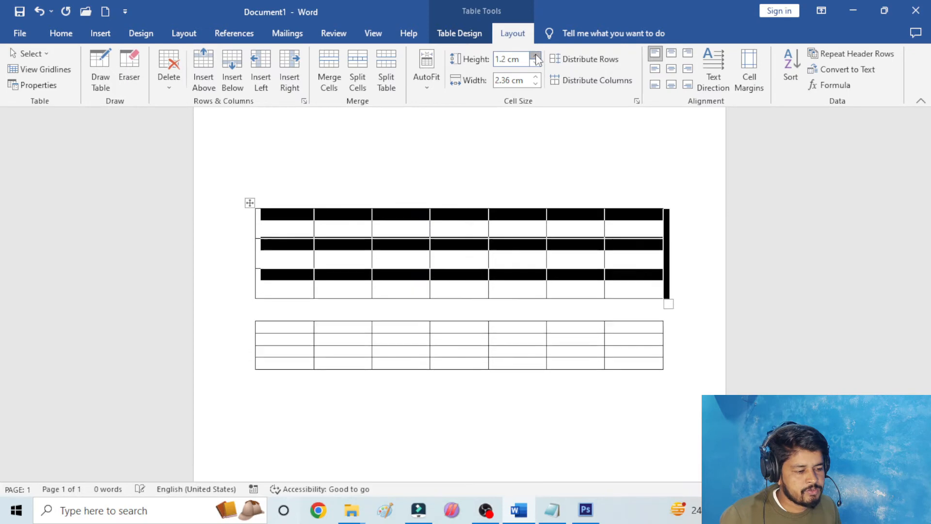
left_click(535, 56)
left_click(536, 57)
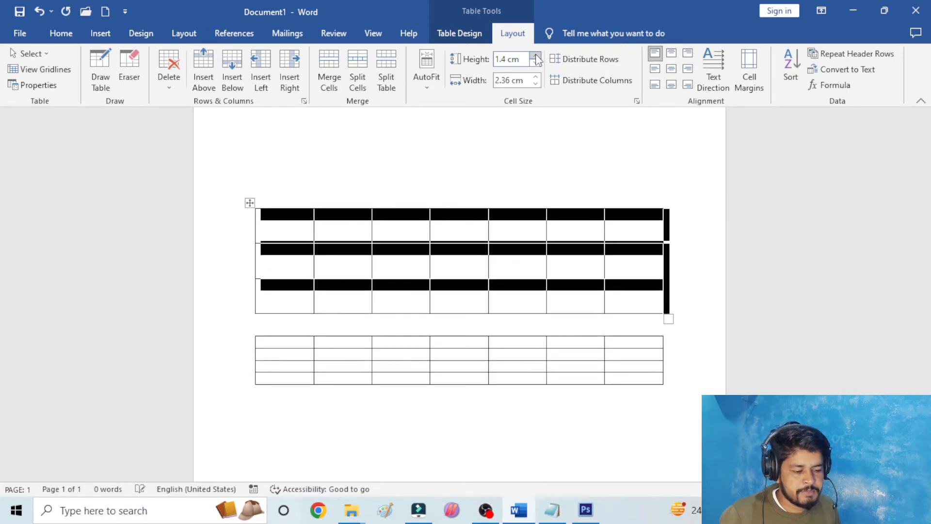
left_click(536, 56)
left_click(535, 56)
left_click(536, 56)
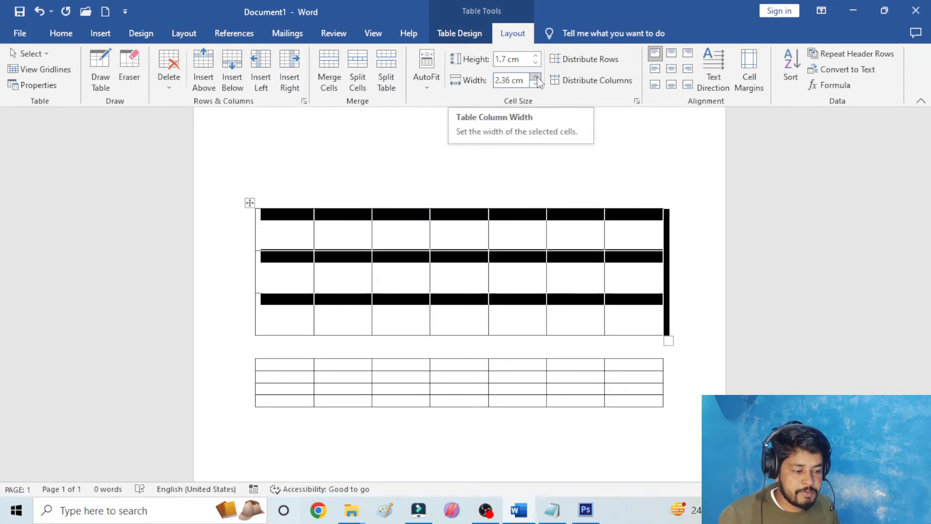
- Set the upper table's column width to 2.7 cm and centre the table on the page
left_click(536, 77)
left_click(536, 77)
left_click(536, 77)
left_click(536, 77)
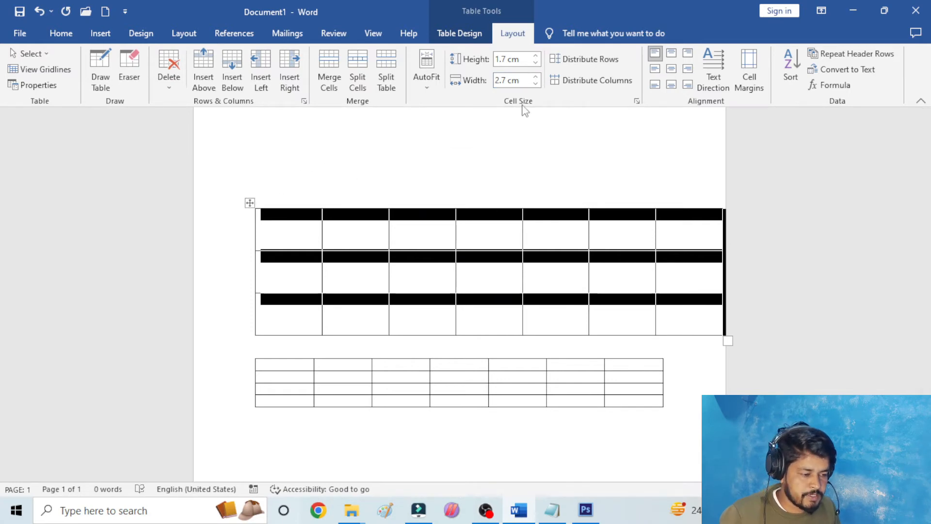
key("ctrl+e")
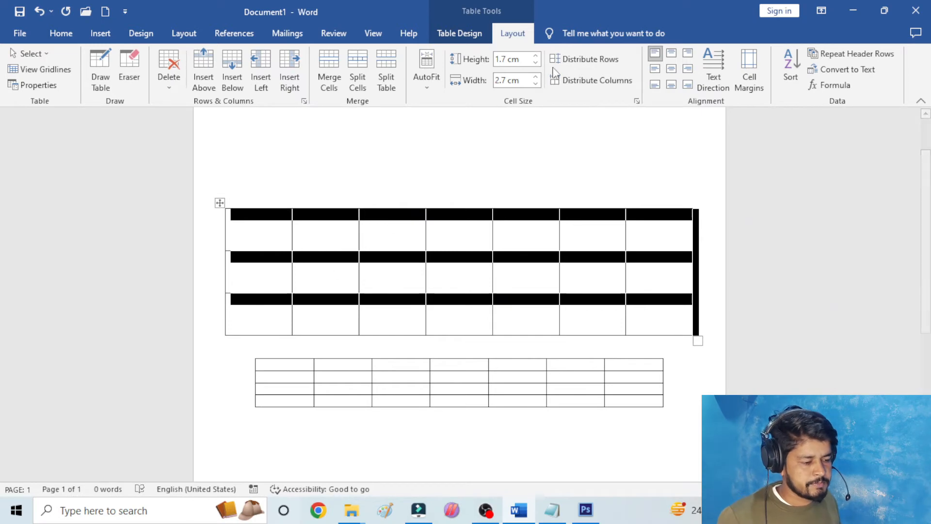
- Shrink the upper table's first row to about 0.88 cm and stretch its second row to about 2.5 cm
left_click(292, 241)
left_click_drag(269, 252, 272, 231)
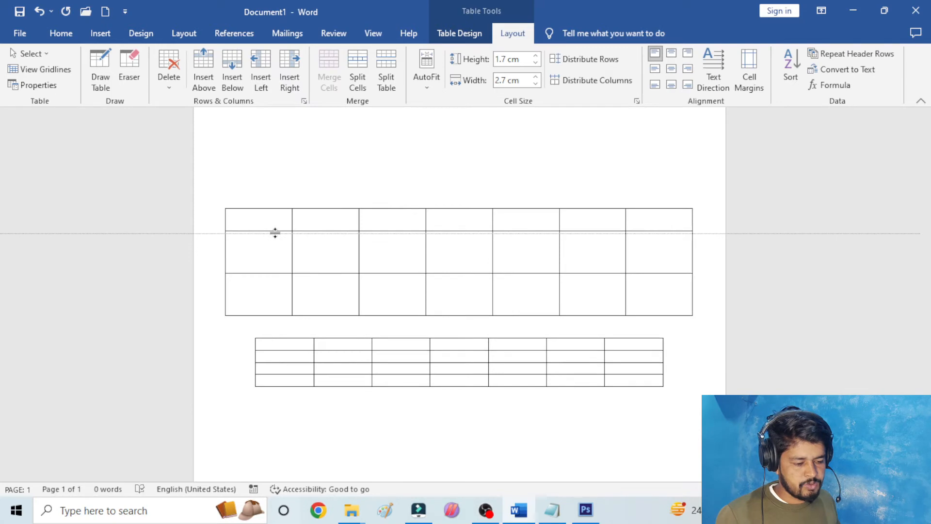
left_click(264, 272)
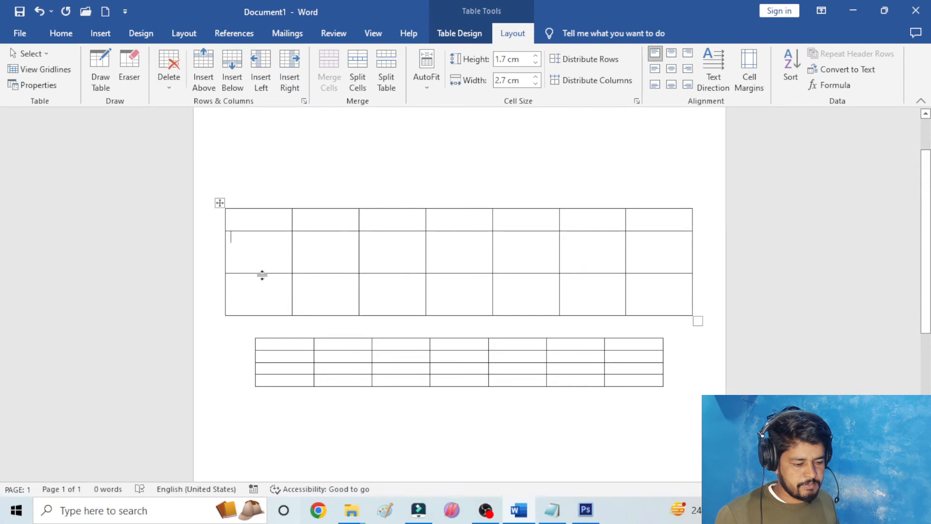
left_click_drag(262, 275, 261, 293)
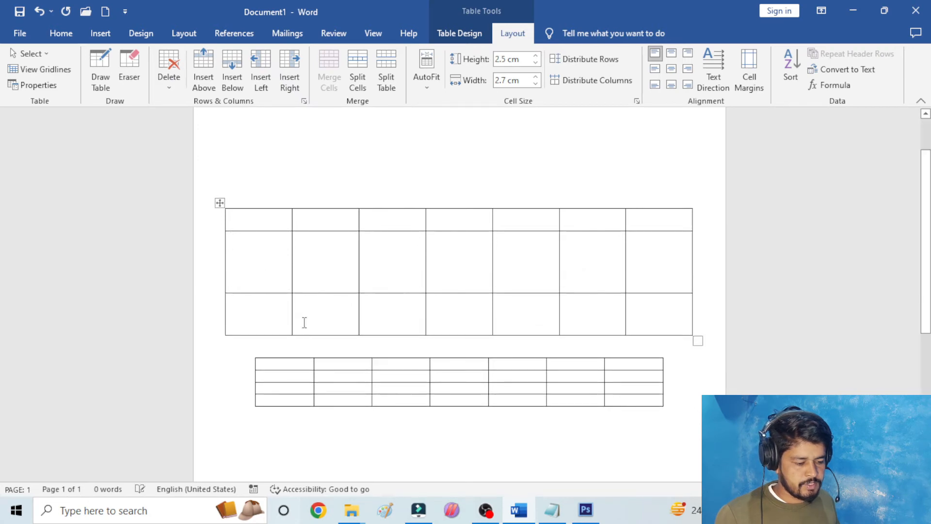
- Stretch the upper table's second row to about 3.25 cm and shrink its first row to a single text line
left_click(259, 222)
left_click(258, 277)
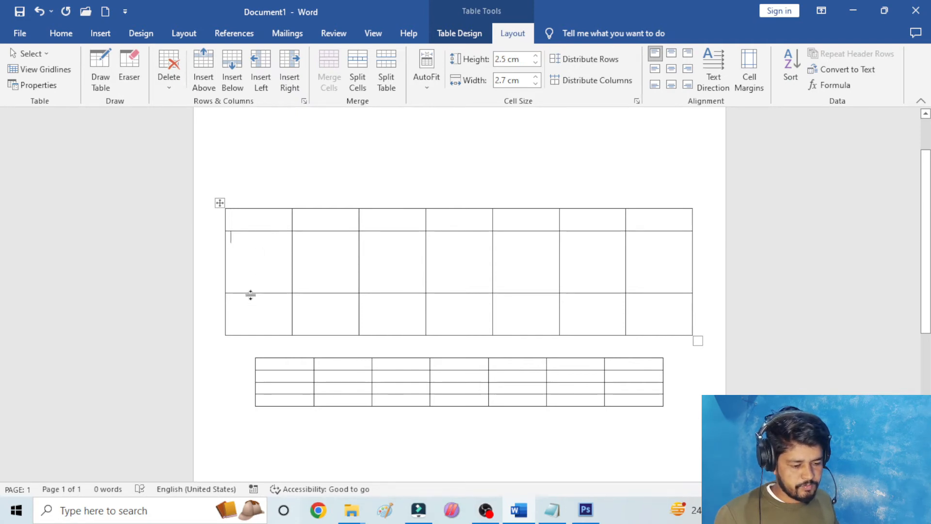
left_click_drag(250, 294, 247, 311)
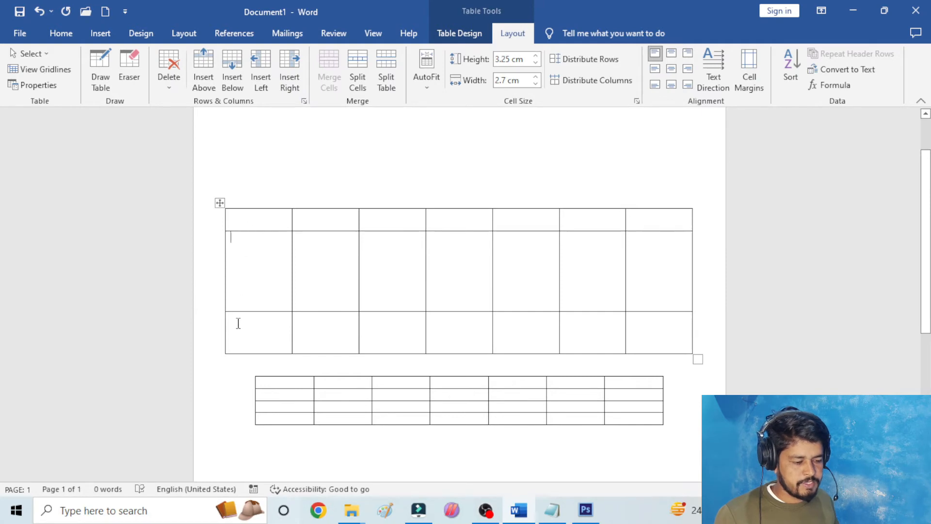
key("ctrl+y")
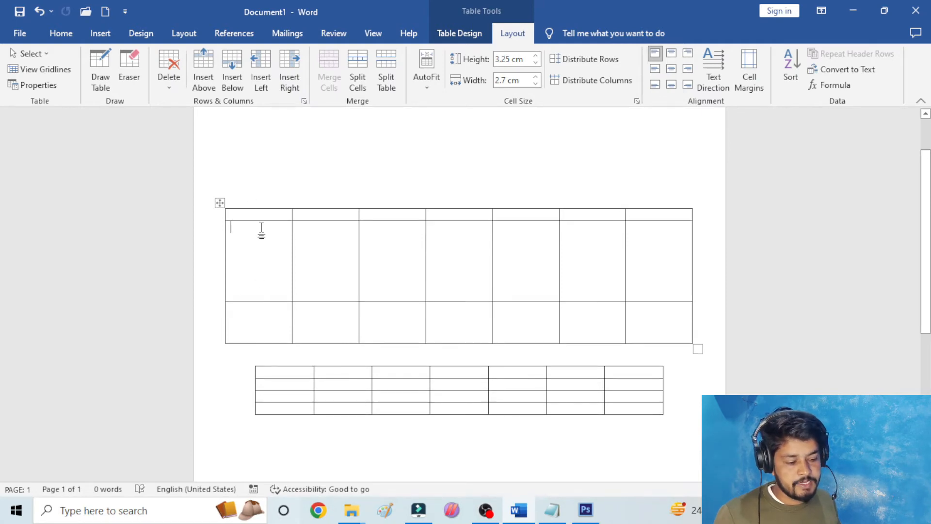
- Distribute the rows of the whole upper table evenly
left_click(221, 203)
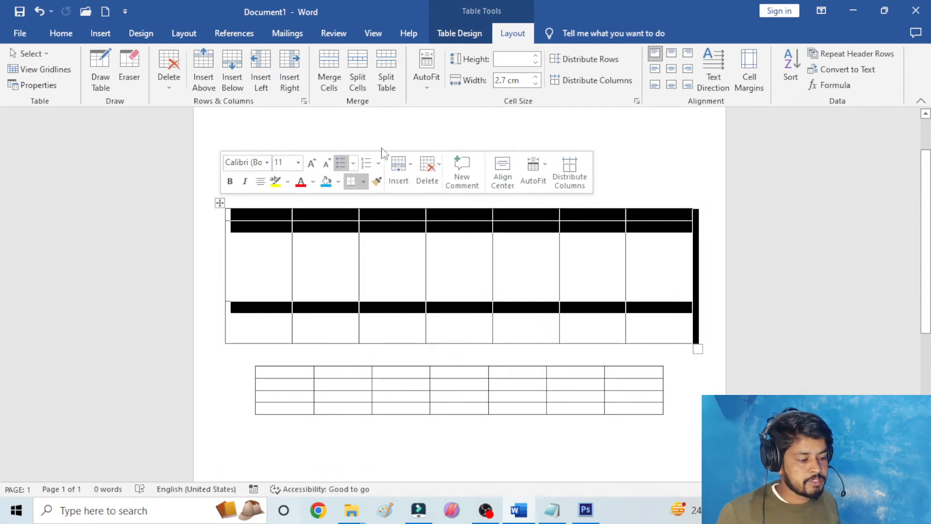
left_click(578, 60)
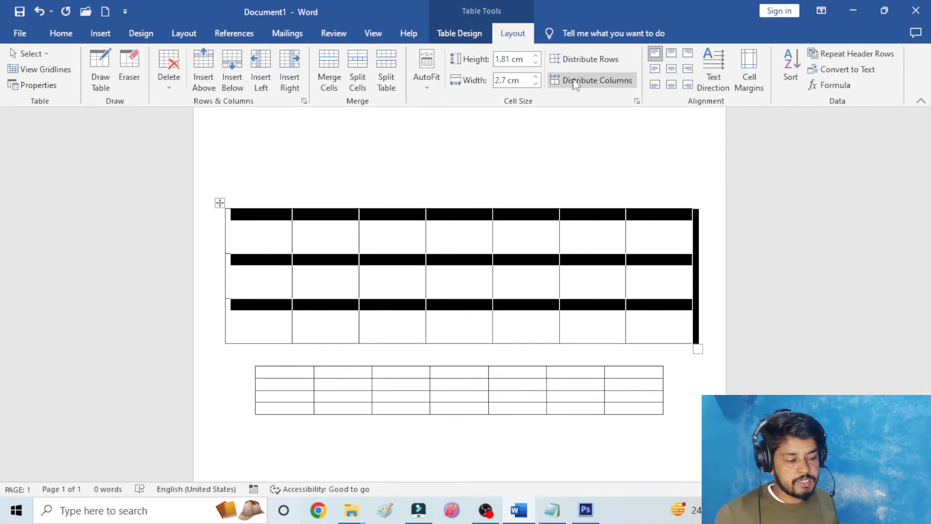
left_click(389, 184)
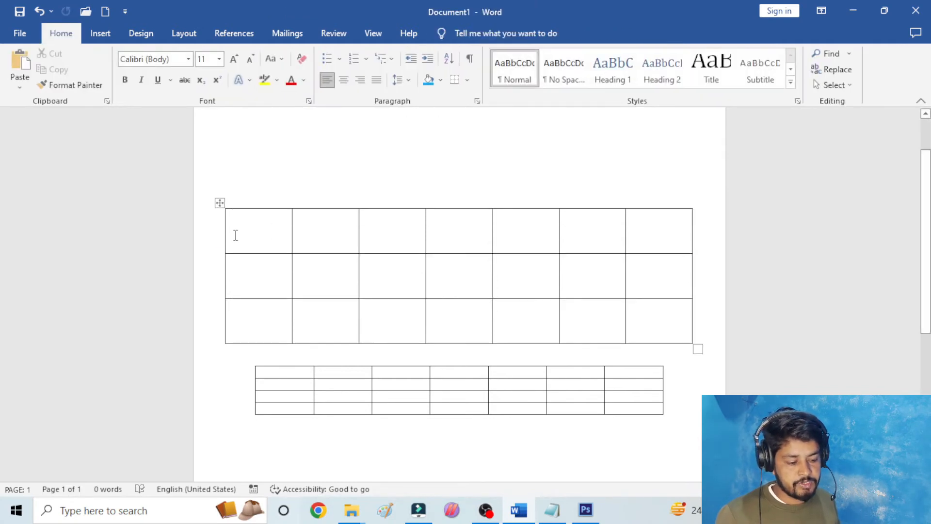
- Make the upper table's columns uneven: first column about 4.2 cm, fourth about 1.35 cm, with the third and fifth widened and the last narrowed
left_click(231, 219)
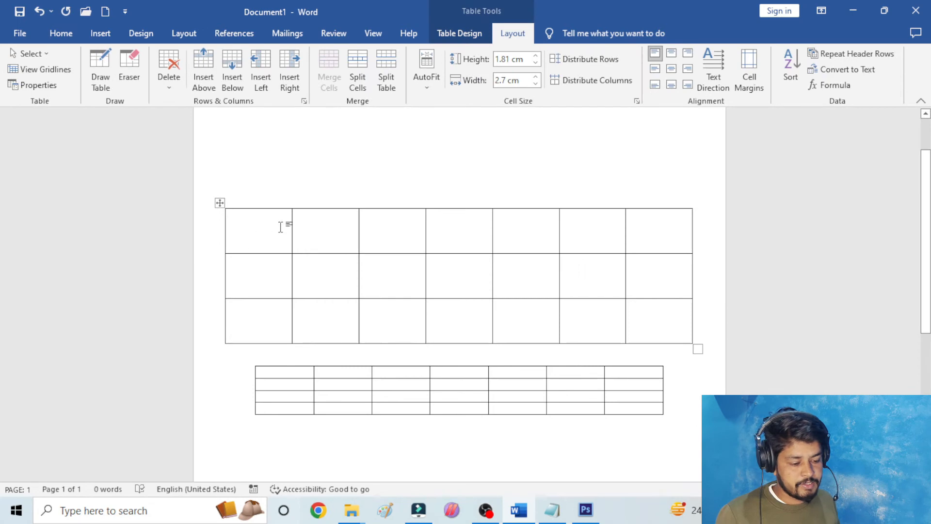
left_click_drag(291, 235, 329, 245)
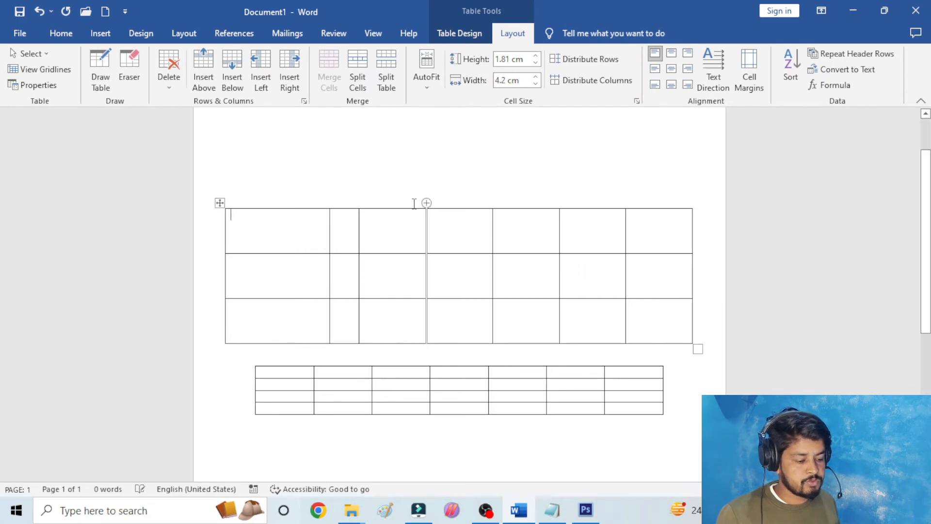
left_click_drag(439, 230, 459, 243)
left_click(436, 233)
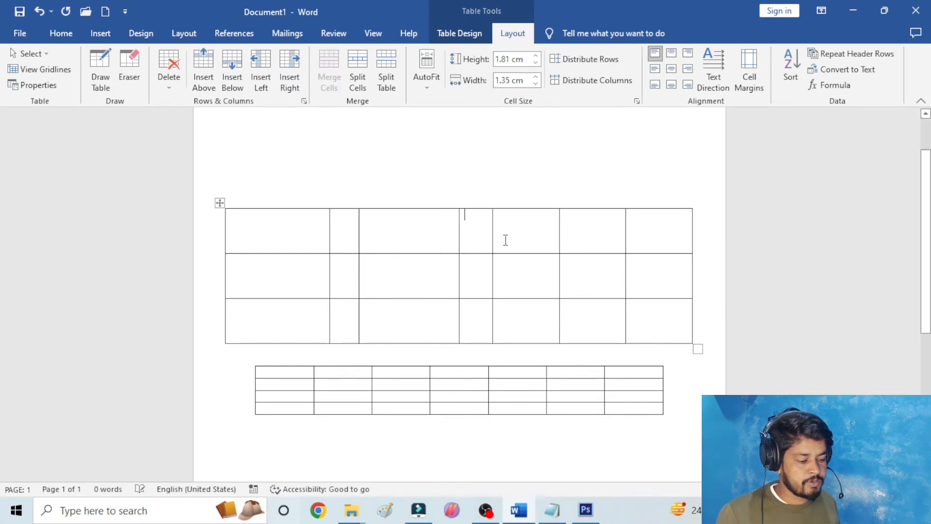
left_click_drag(558, 232, 662, 243)
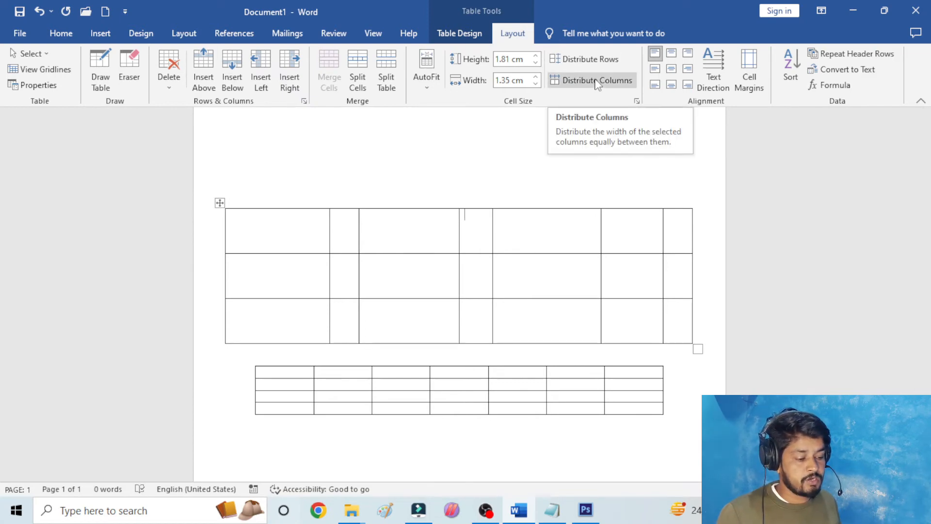
- Distribute the columns of the whole upper table evenly
left_click(219, 200)
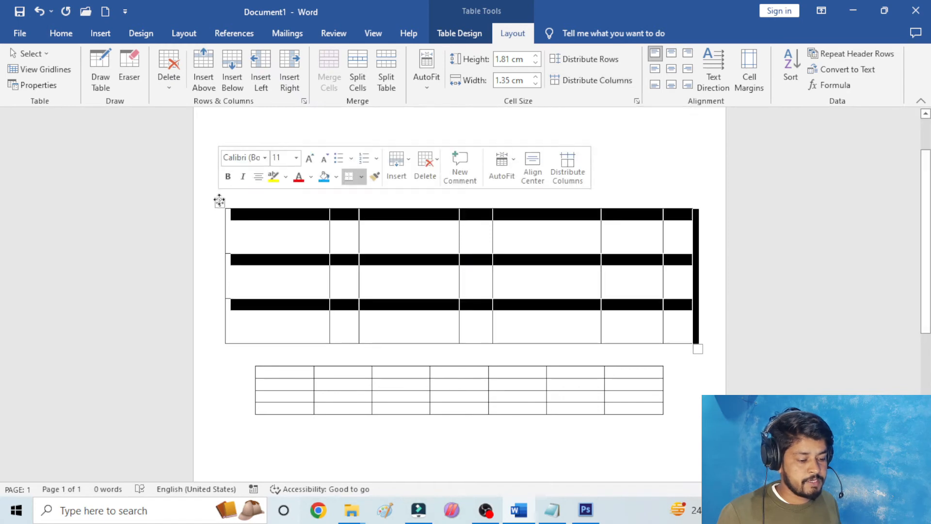
left_click(610, 79)
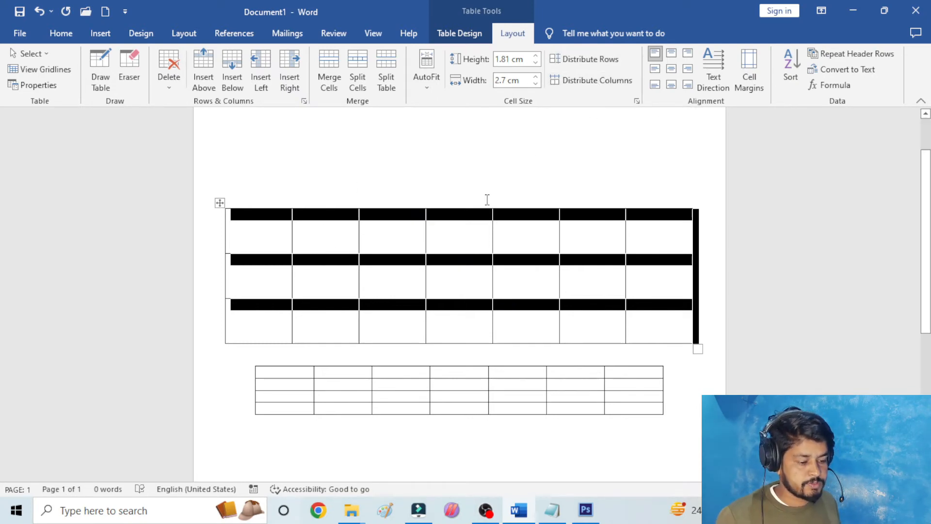
- Enter HDFH, DSFASD and DFASF in the third to fifth cells of the upper table's first row
left_click(398, 233)
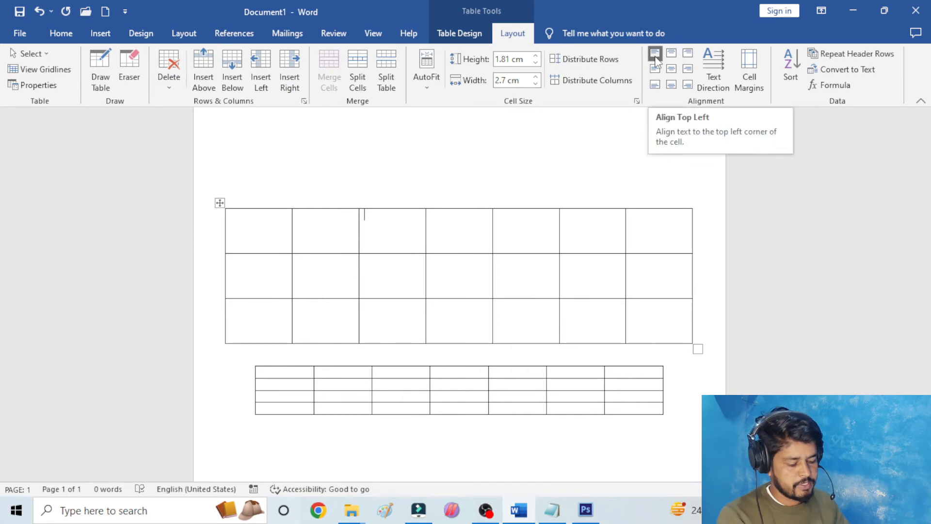
type("HDFH")
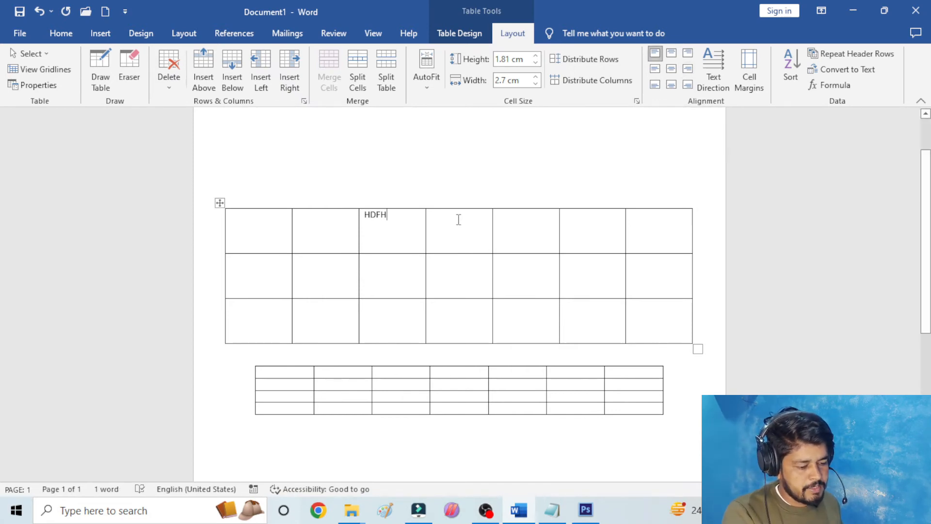
left_click(448, 232)
type("DSFASD")
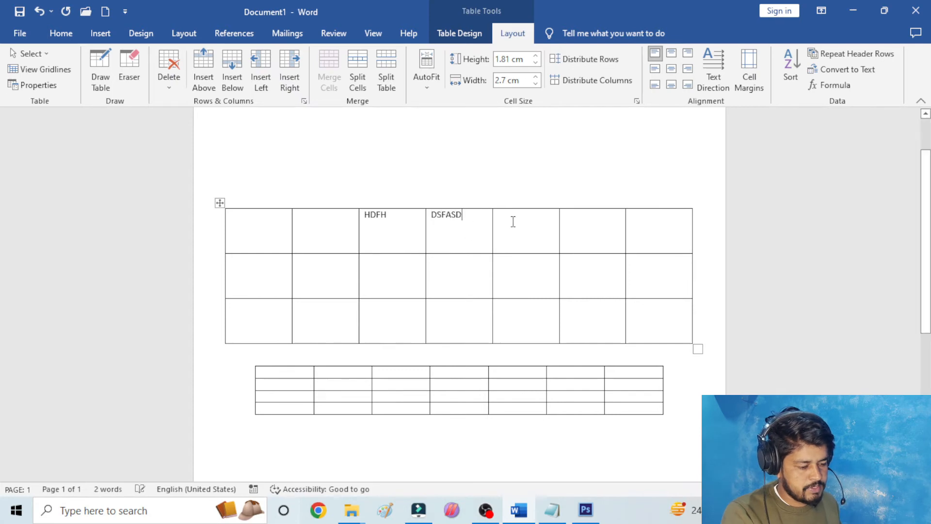
left_click(514, 224)
type("DFASF")
- Fill the rest of the upper table's first row: ASFA in the sixth cell, AS in the seventh, DF in the second and ASF in the first
left_click(568, 217)
type("A")
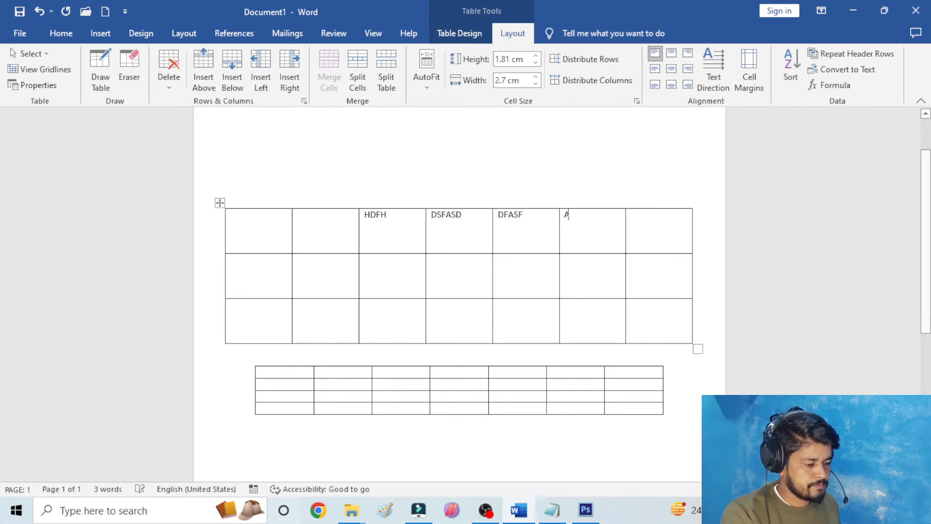
type("SFA")
left_click(644, 220)
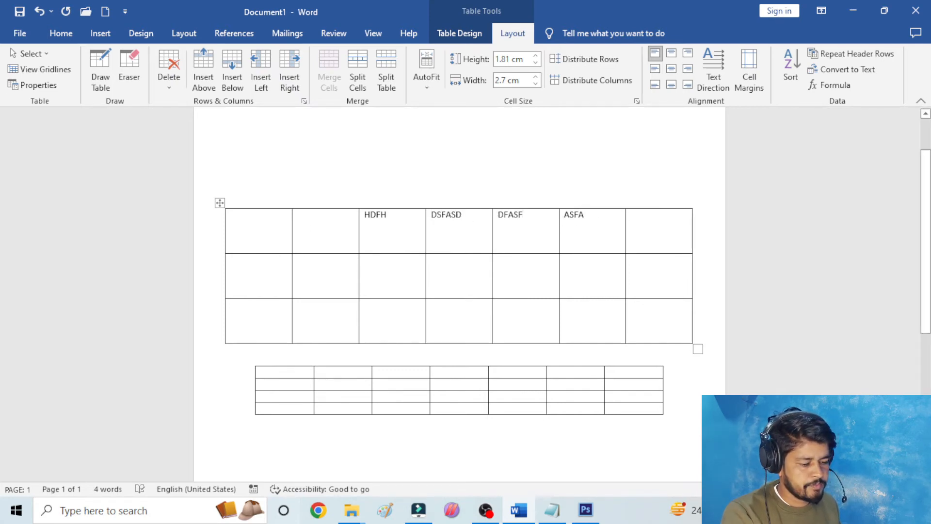
type("AS")
left_click(312, 232)
type("DF")
left_click(267, 220)
type("ASF")
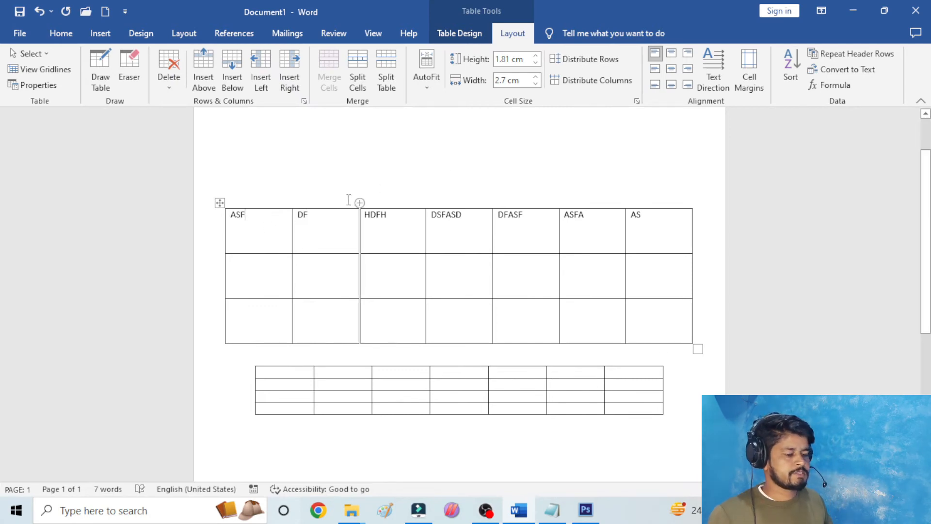
- Try the top center and top right text alignments on the whole upper table
left_click(219, 201)
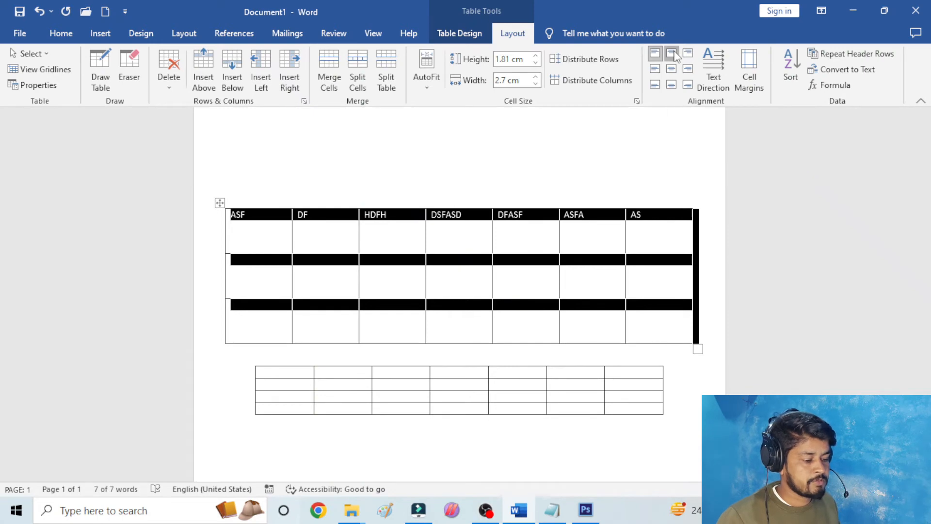
left_click(671, 54)
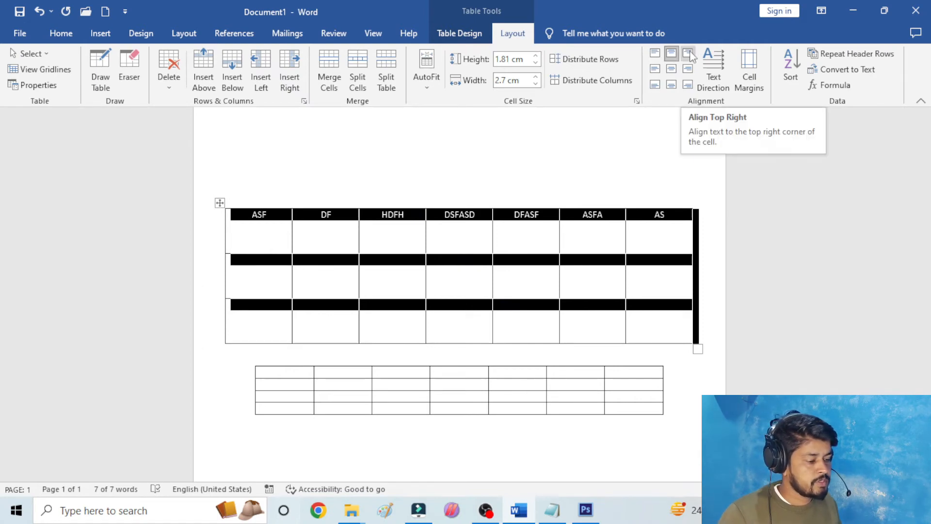
left_click(689, 54)
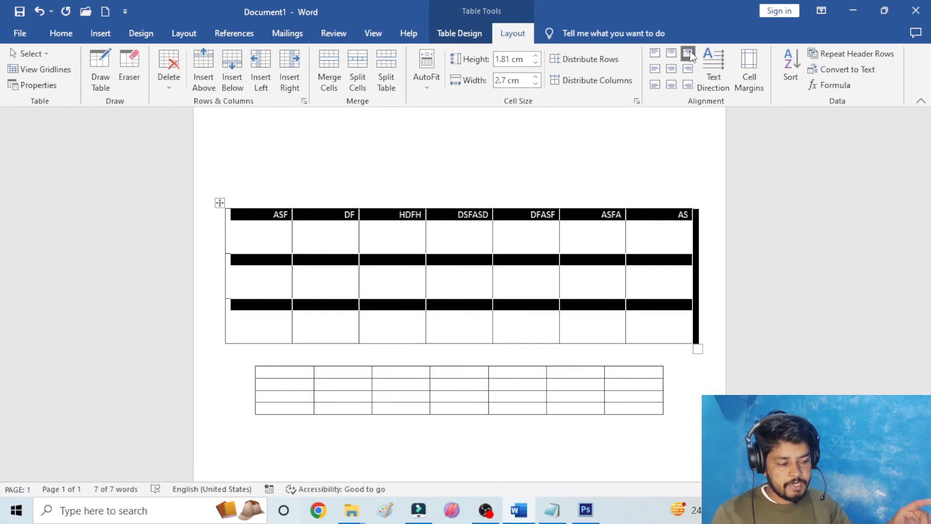
- Try the vertically centred alignments on the upper table's text: center right, center and center left
left_click(687, 69)
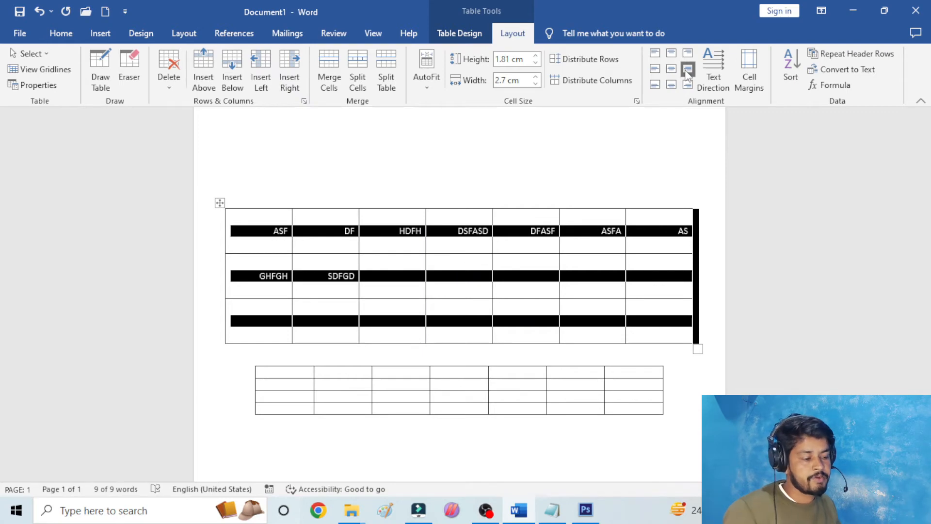
left_click(671, 69)
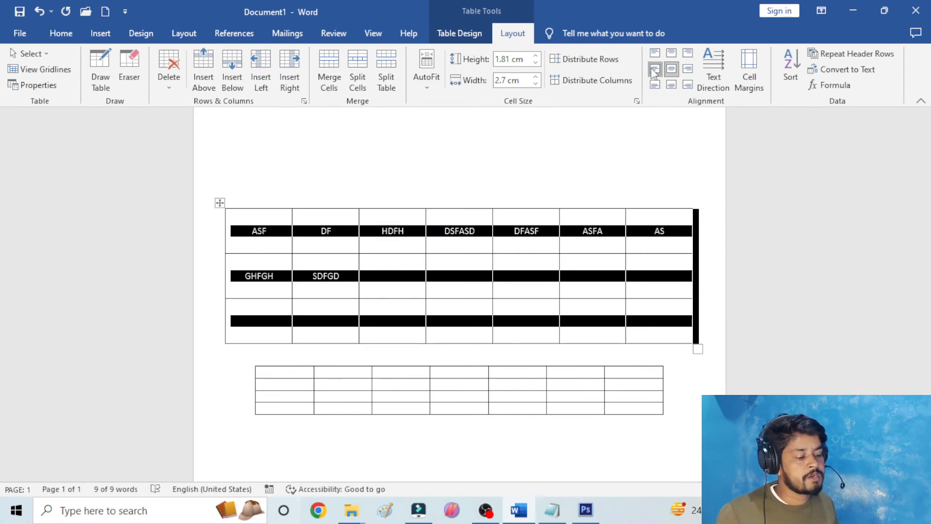
left_click(654, 69)
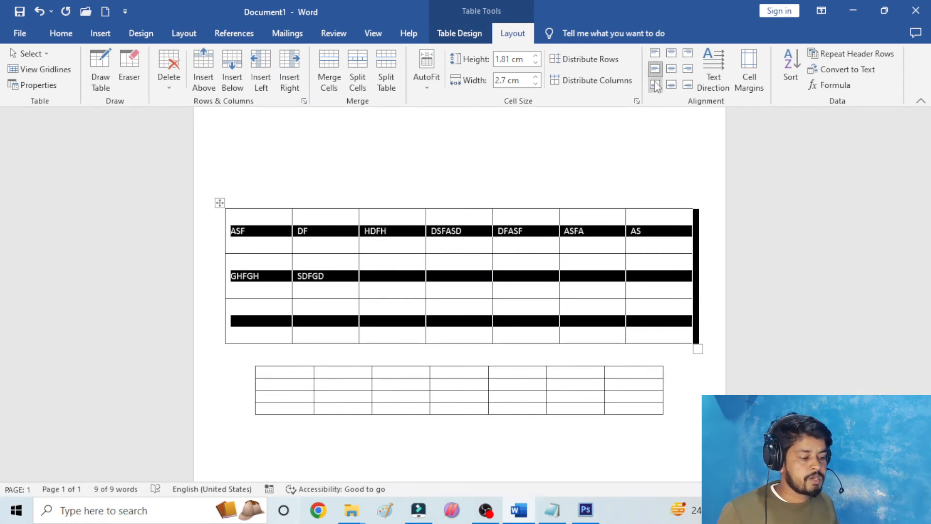
- Try the bottom left, bottom center and bottom right alignments on the upper table's text
left_click(654, 84)
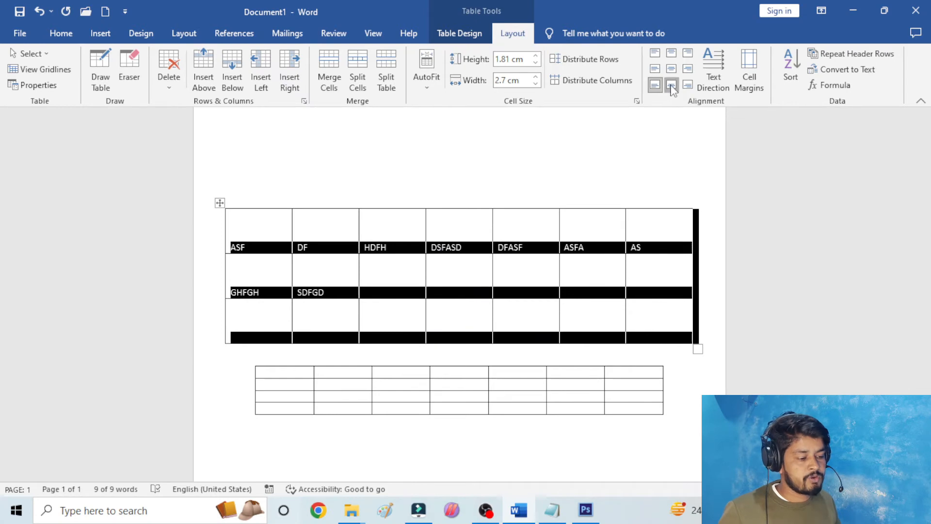
left_click(672, 85)
left_click(688, 85)
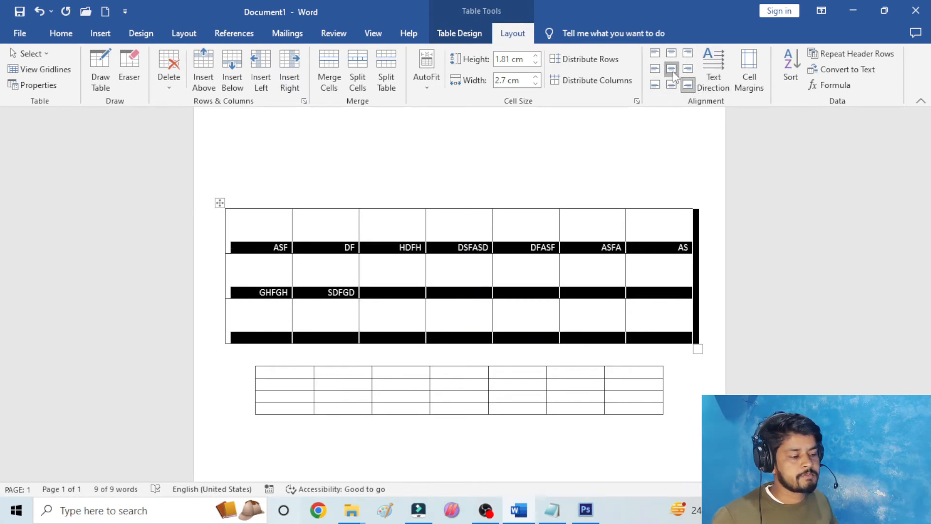
- Centre all text in the upper table both horizontally and vertically within its cells
left_click(673, 69)
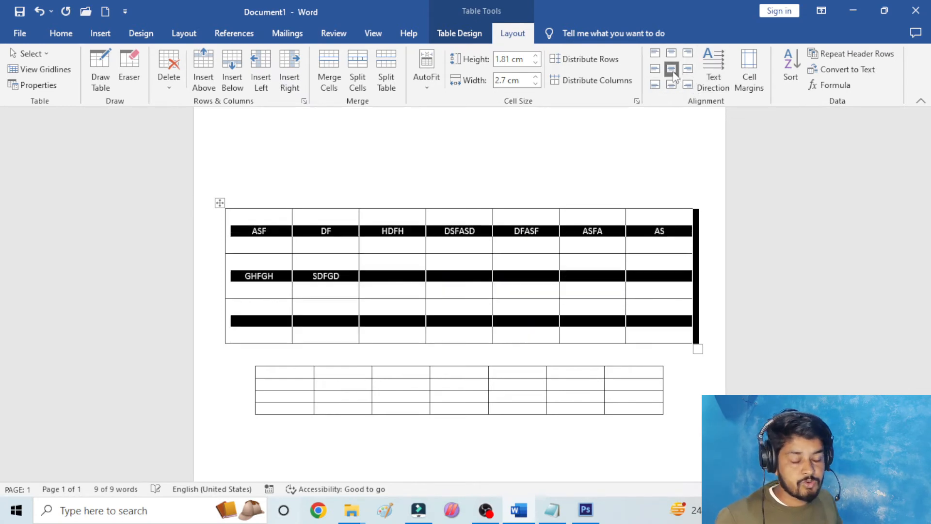
left_click(610, 167)
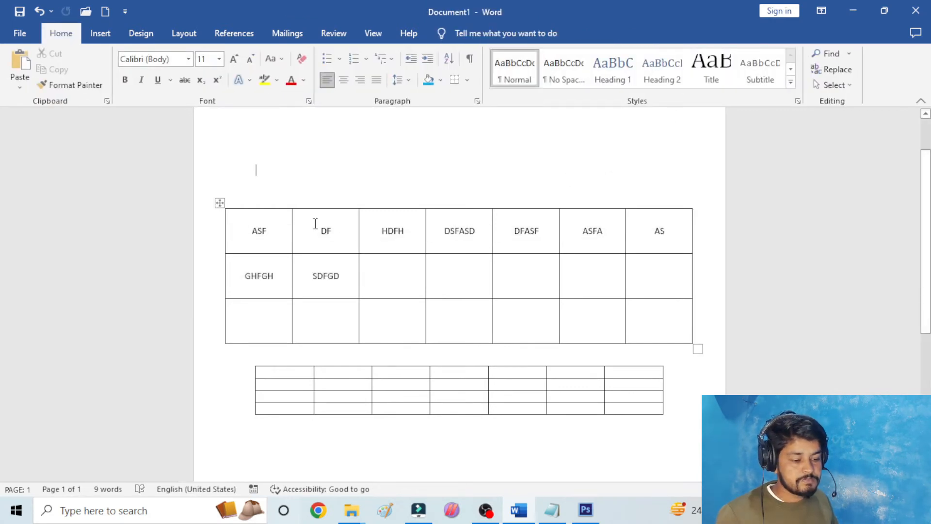
- Cycle the text direction of the whole upper table through both vertical orientations and back to horizontal
left_click(220, 202)
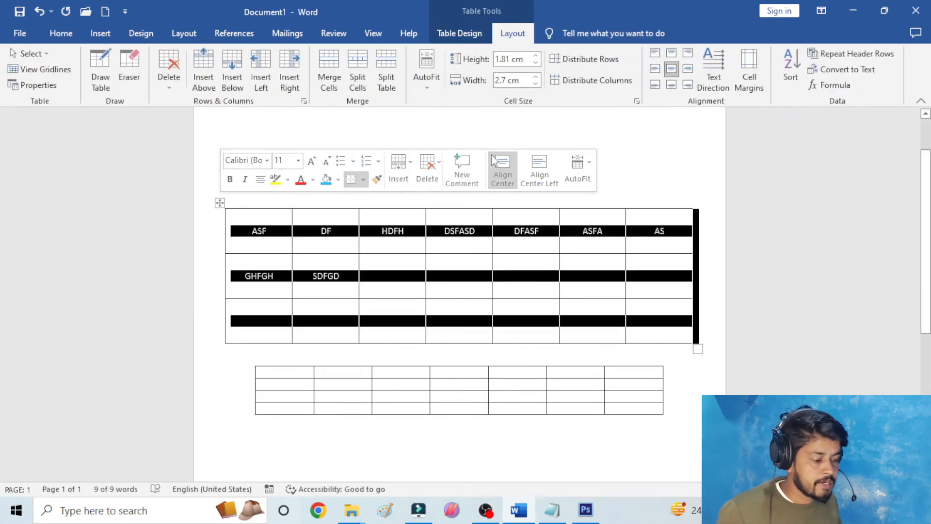
left_click(717, 60)
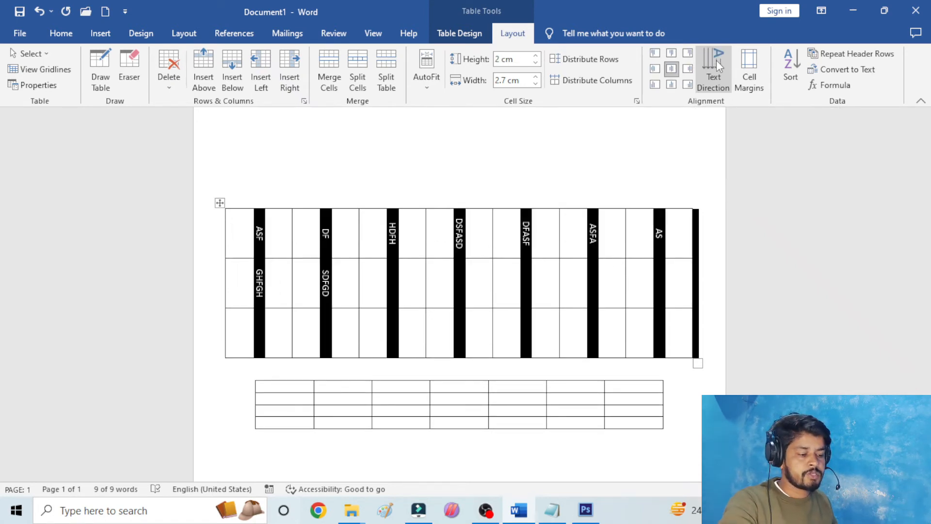
left_click(716, 61)
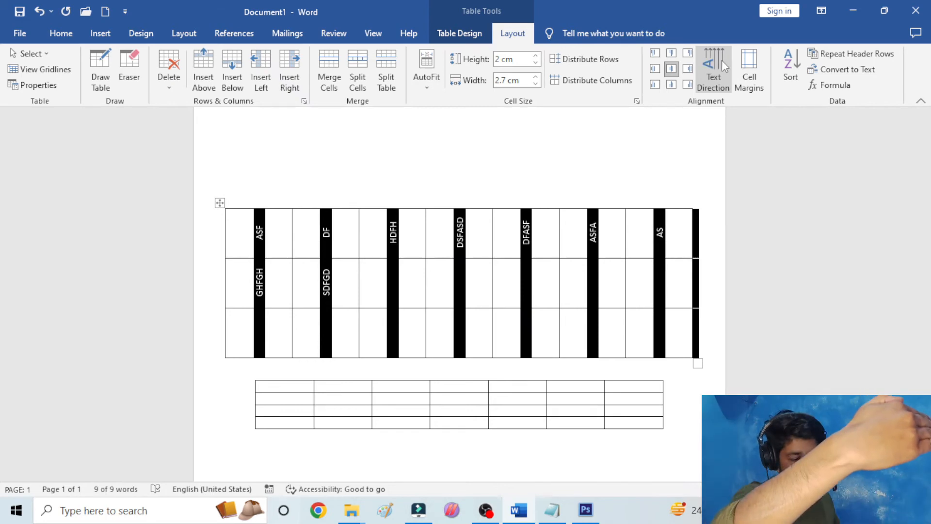
left_click(721, 60)
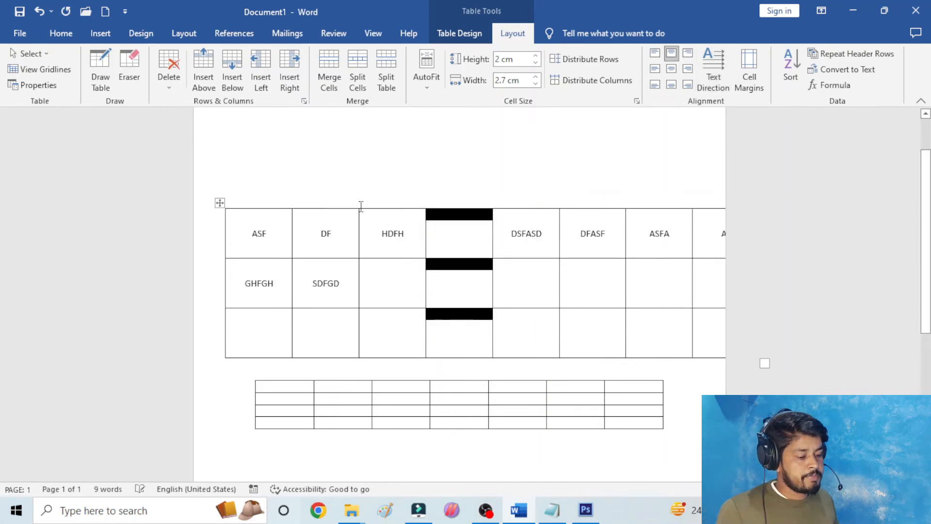
- Open the cell margin options for the upper table from its first cell
left_click(376, 185)
left_click(280, 246)
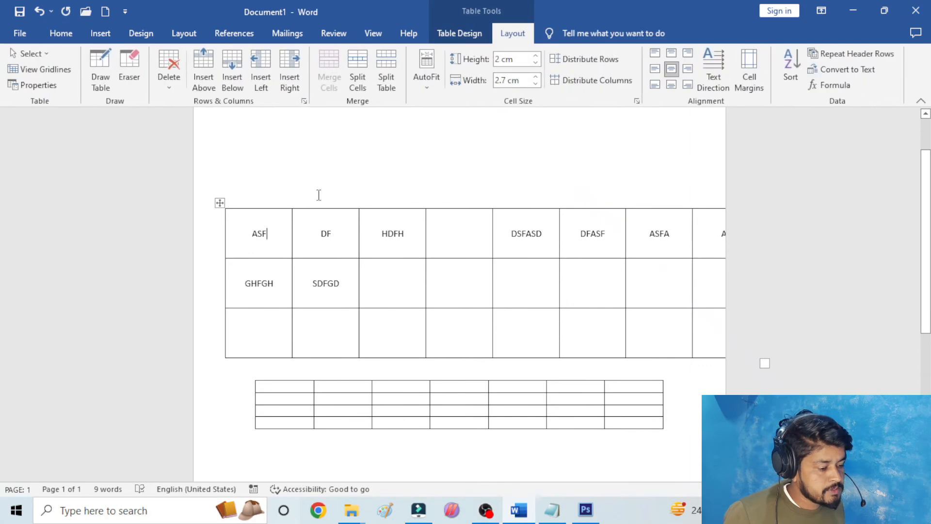
left_click(750, 68)
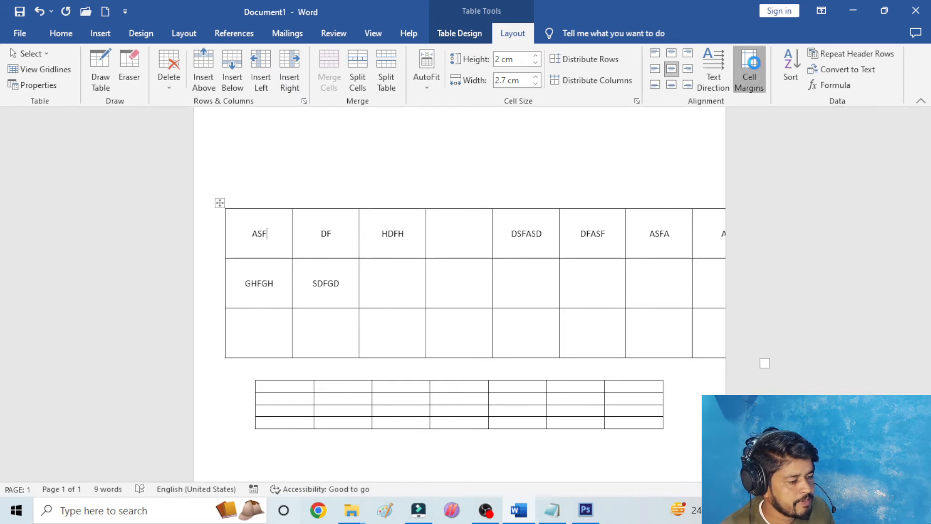
left_click_drag(755, 60, 756, 61)
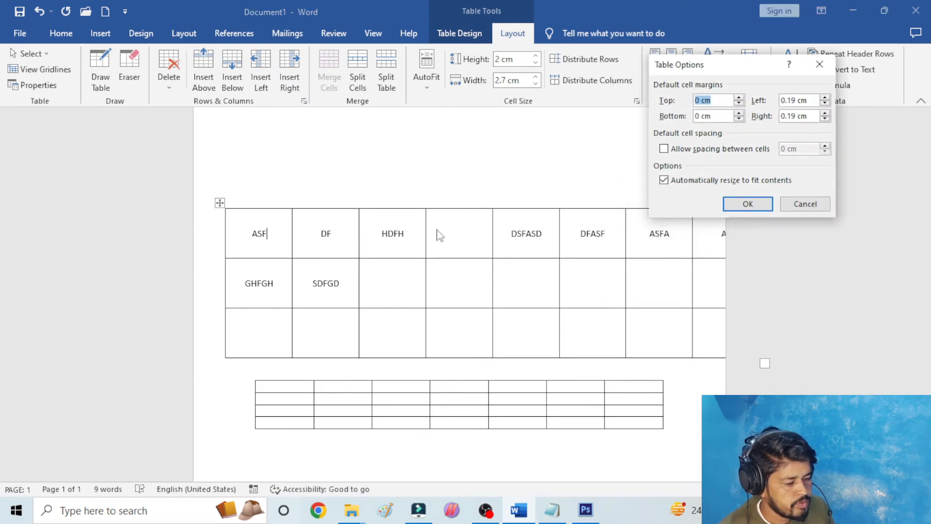
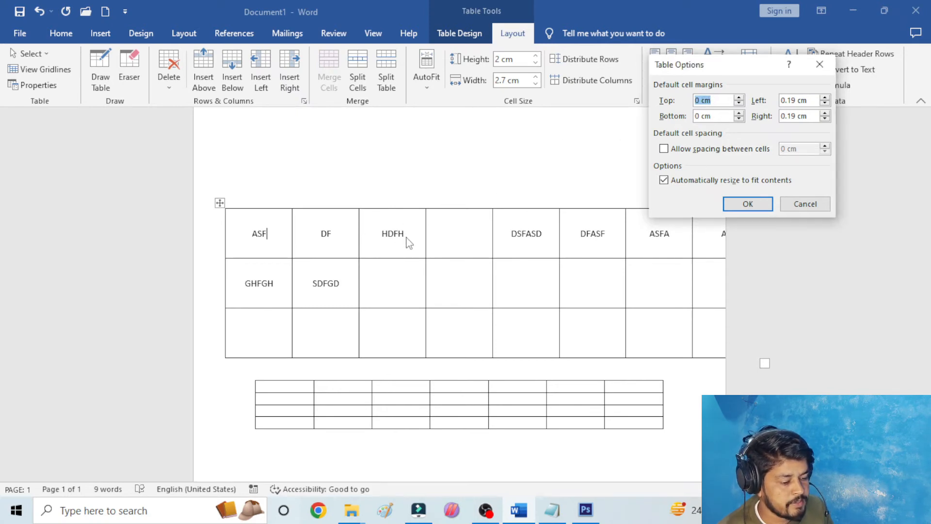
- Close the cell margin options unchanged and align the text of the upper table's HDFH cell to its top left
left_click(800, 204)
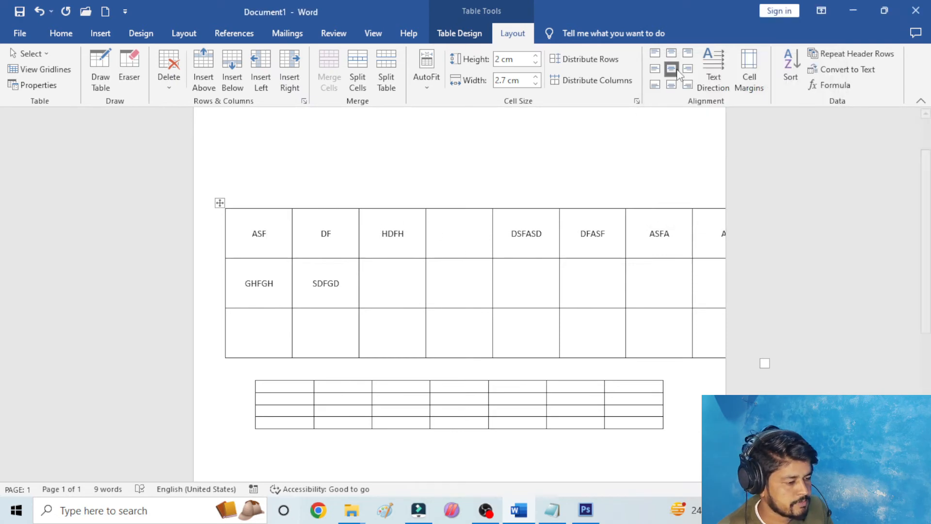
left_click(655, 54)
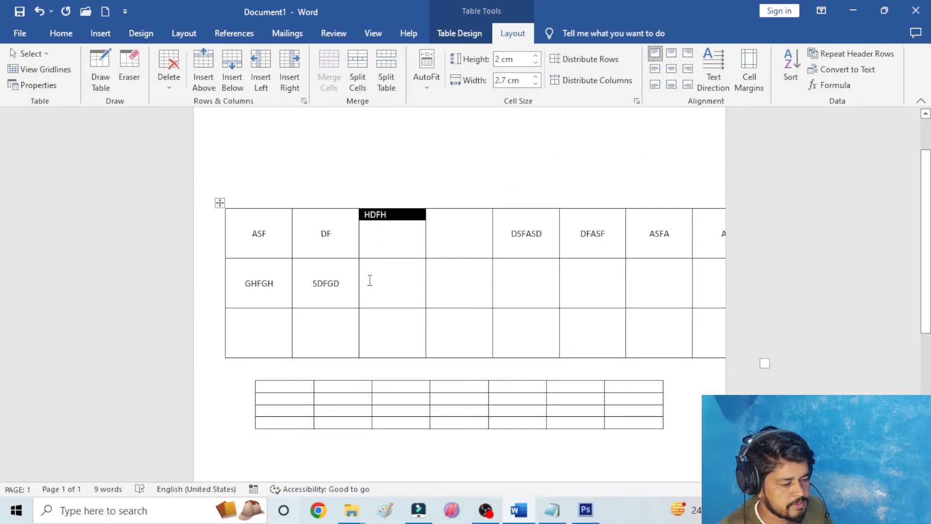
left_click(377, 243)
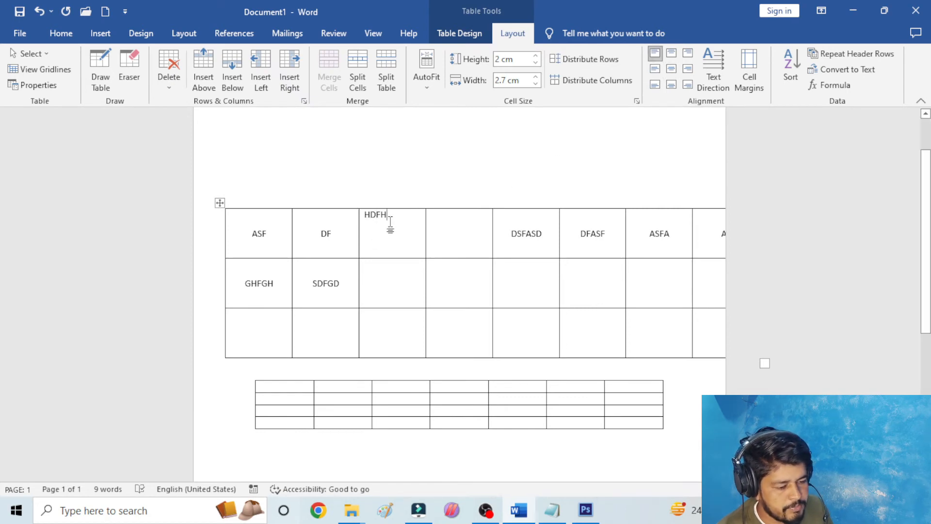
left_click(358, 219)
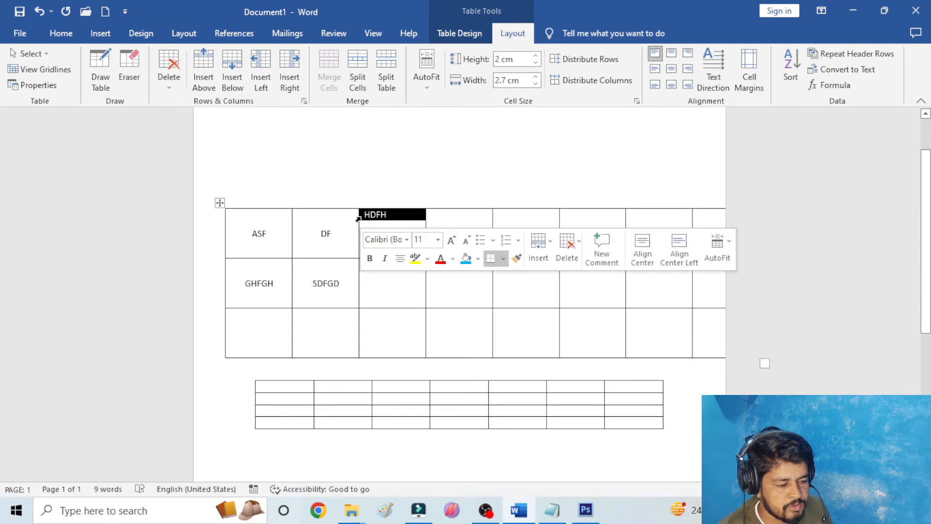
left_click(383, 198)
left_click(359, 218)
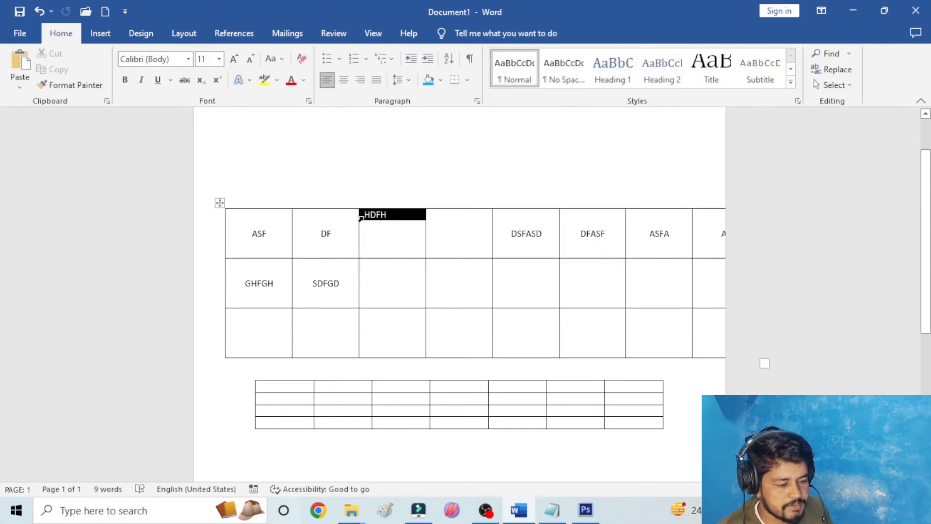
left_click(395, 222)
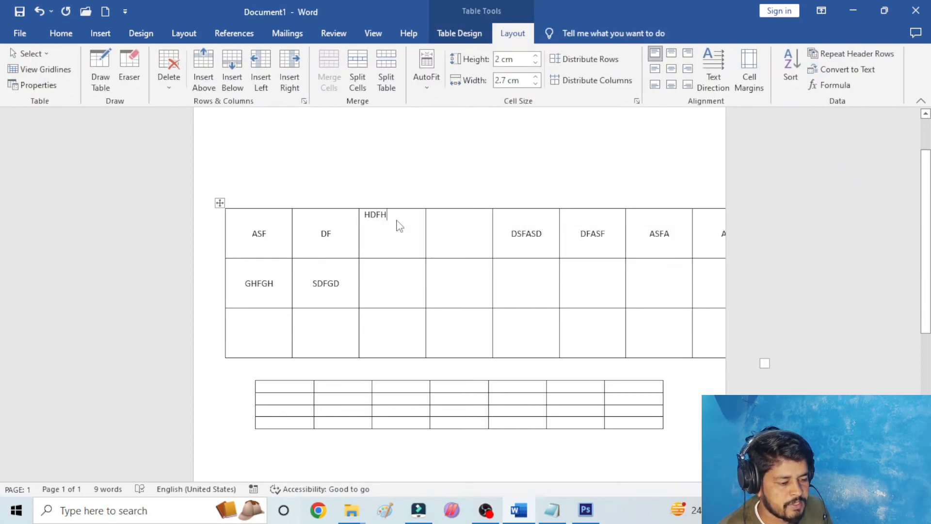
- Set the upper table's default left cell margin to 0 cm
left_click(749, 68)
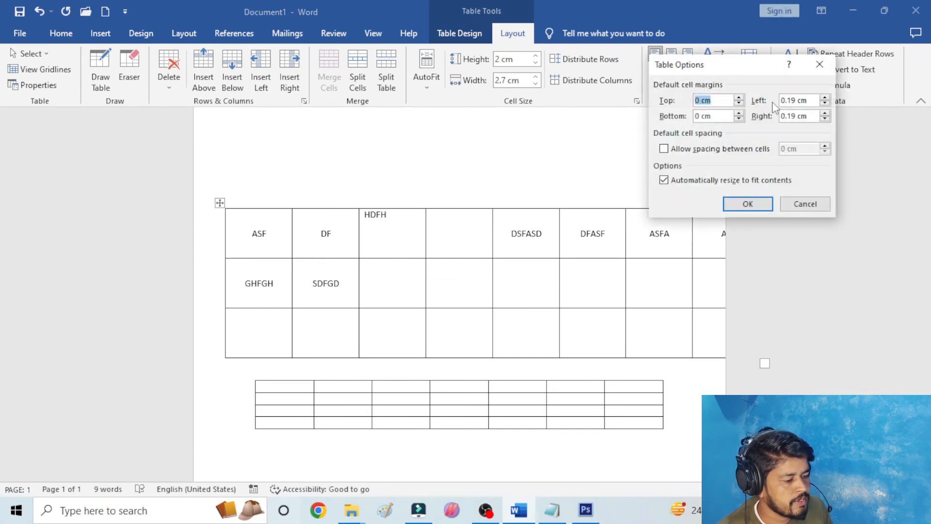
left_click(799, 100)
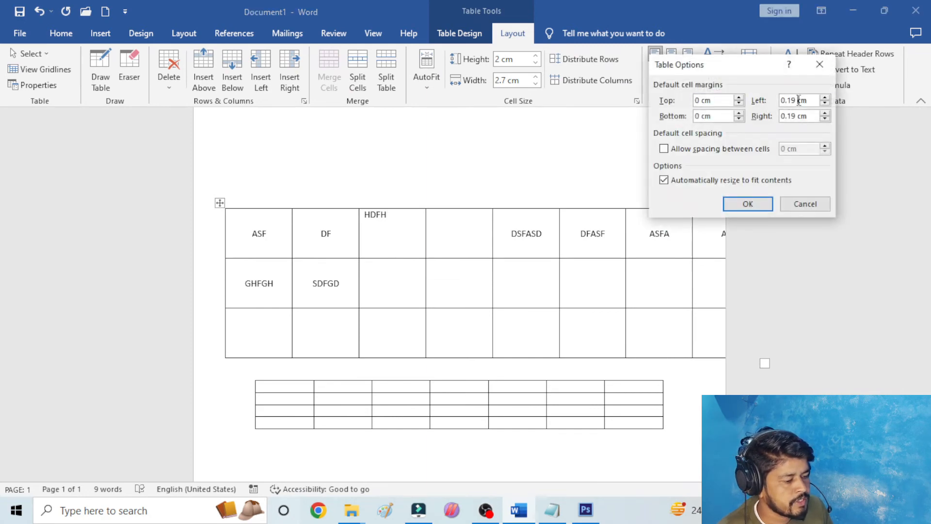
key("BackSpace")
key("BackSpace")
key("BackSpace")
key("BackSpace")
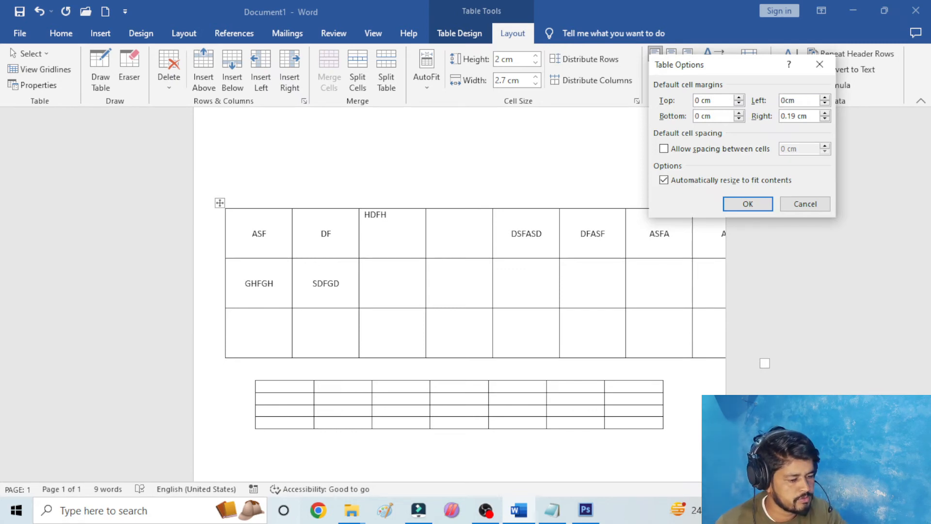
key("Return")
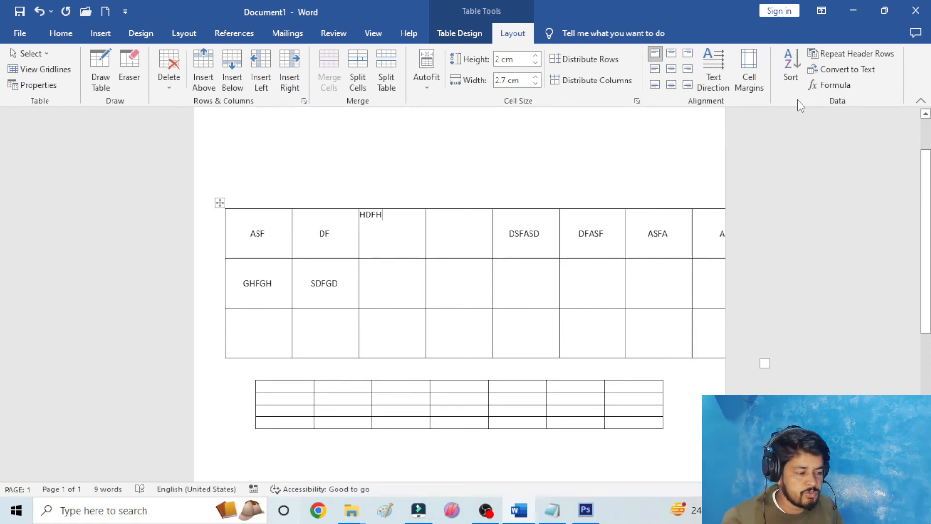
- Set the upper table's default left cell margin to 0.3 cm
left_click(751, 67)
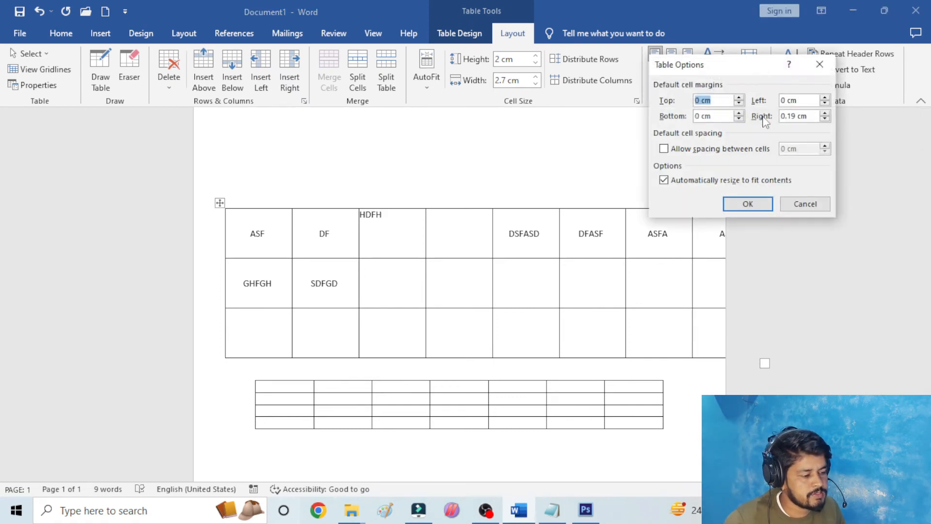
left_click_drag(727, 65, 767, 42)
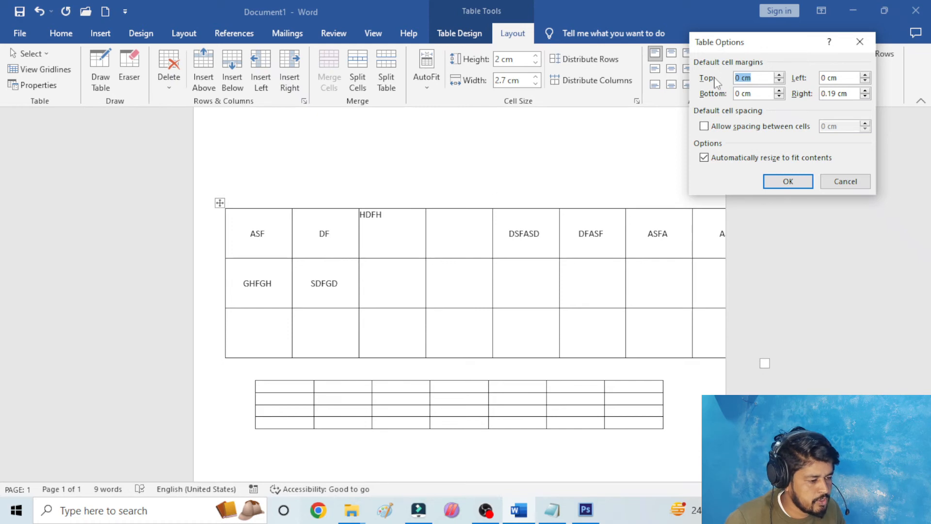
left_click(825, 78)
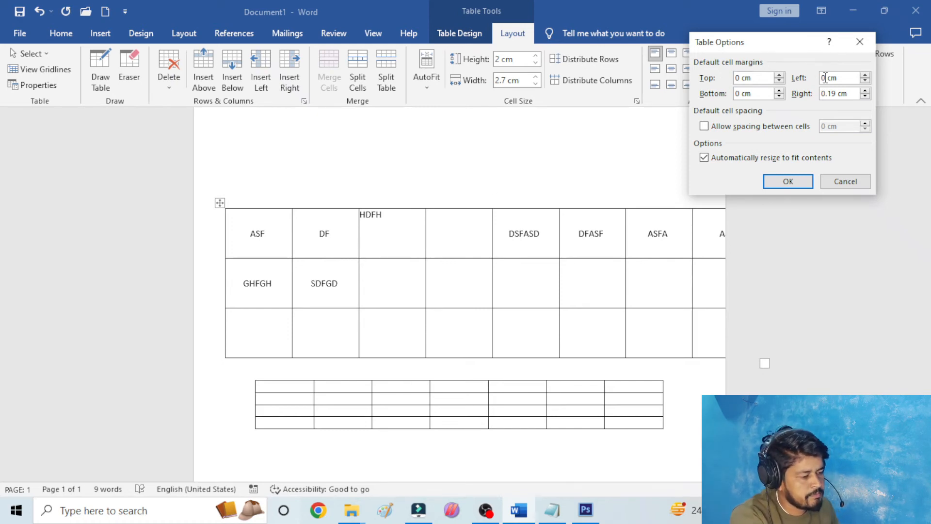
left_click(865, 76)
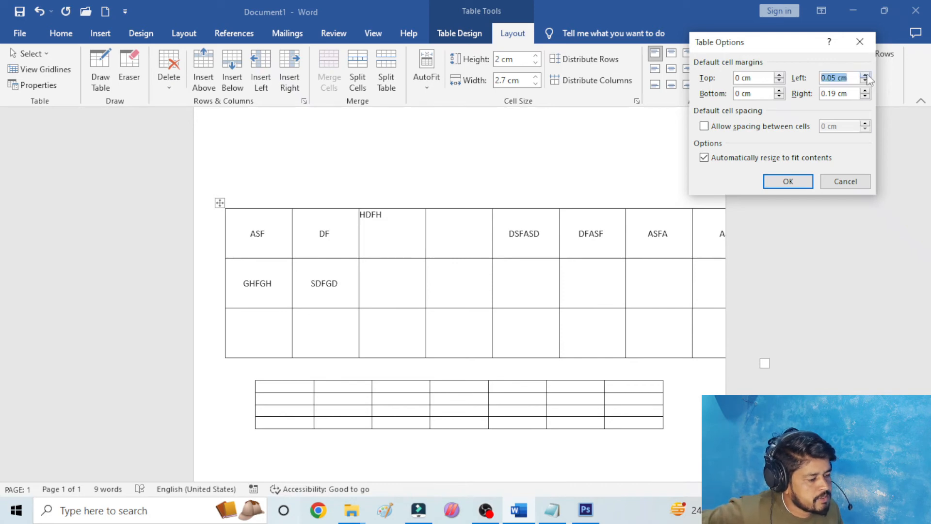
left_click(865, 76)
left_click(865, 75)
left_click(865, 76)
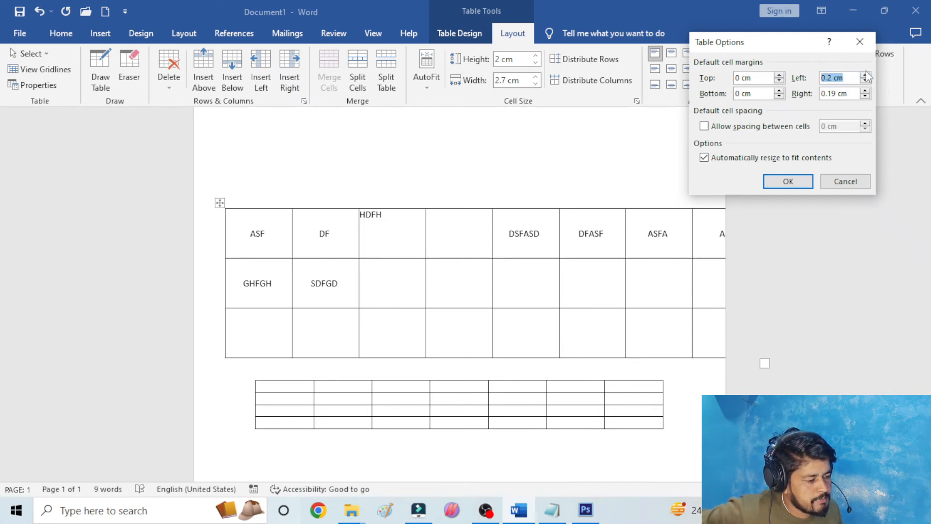
left_click(789, 181)
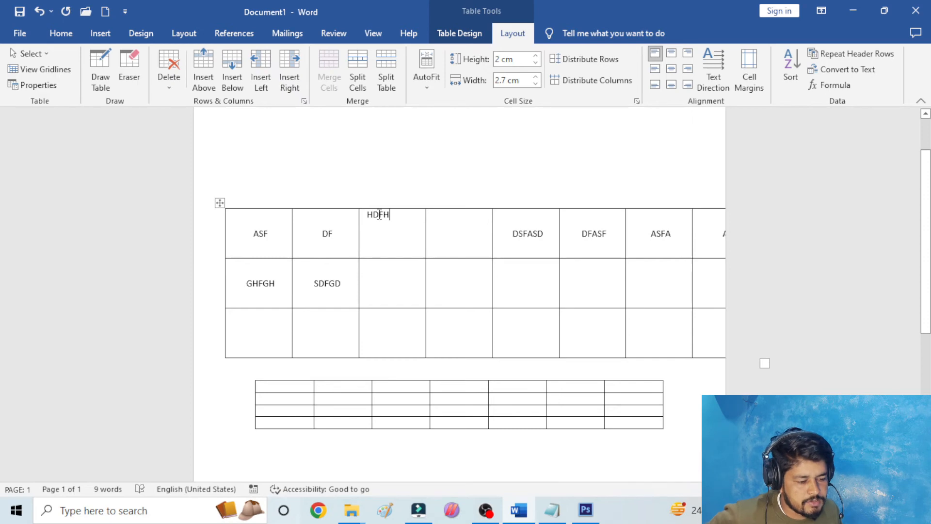
- Set the upper table's default top cell margin to 0.45 cm
left_click(751, 69)
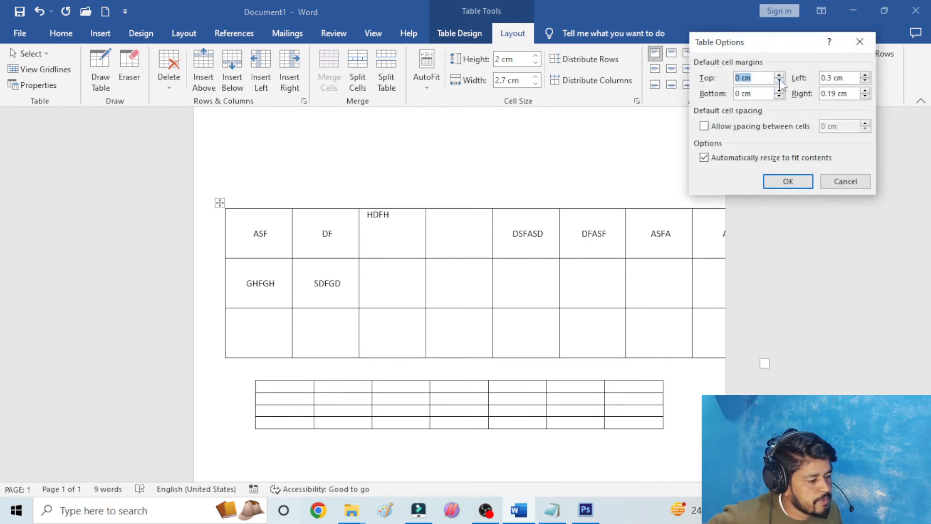
left_click(779, 75)
left_click(779, 75)
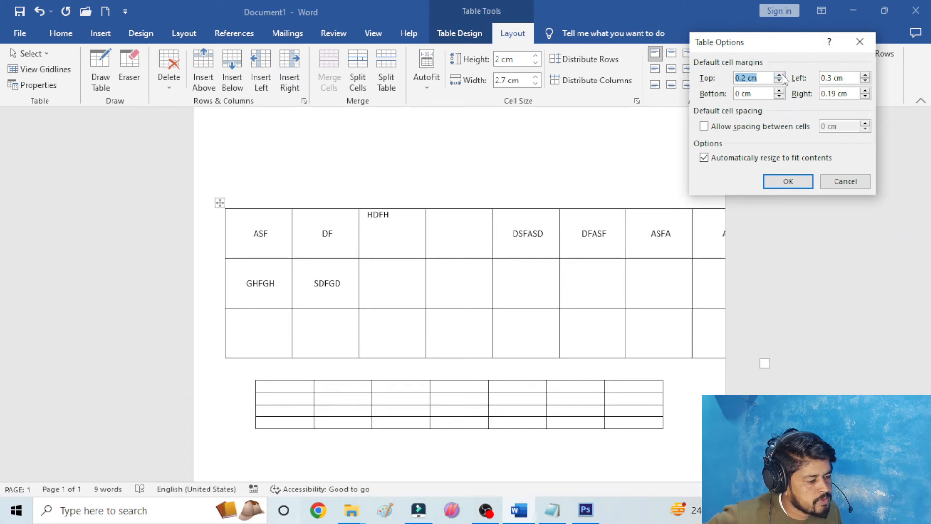
left_click(780, 75)
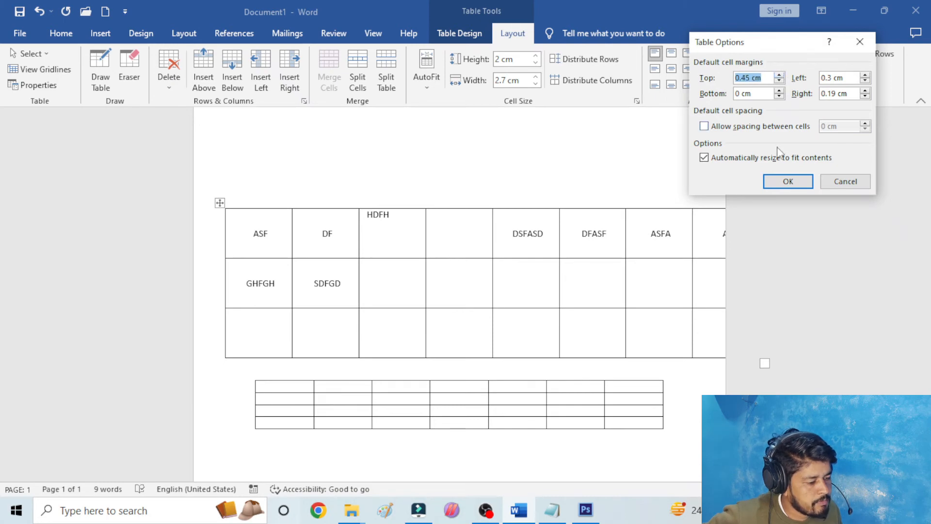
left_click(797, 181)
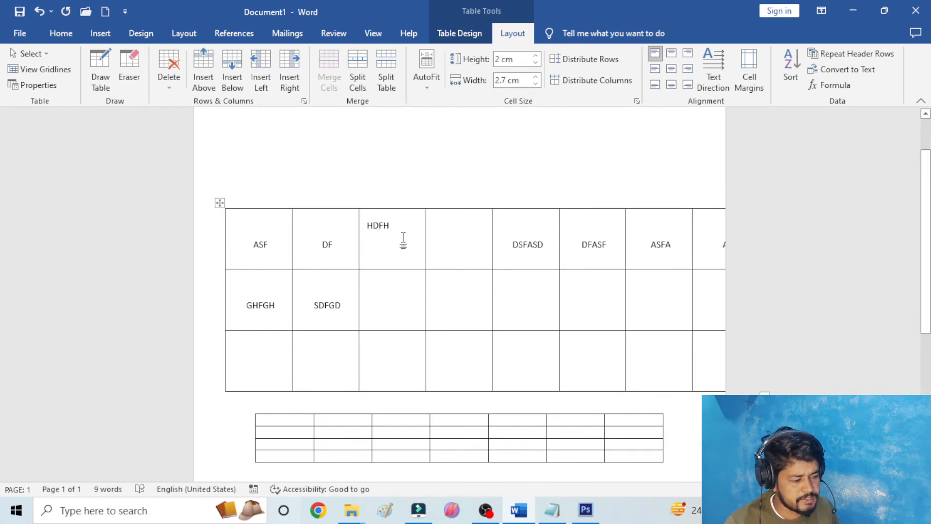
left_click(750, 63)
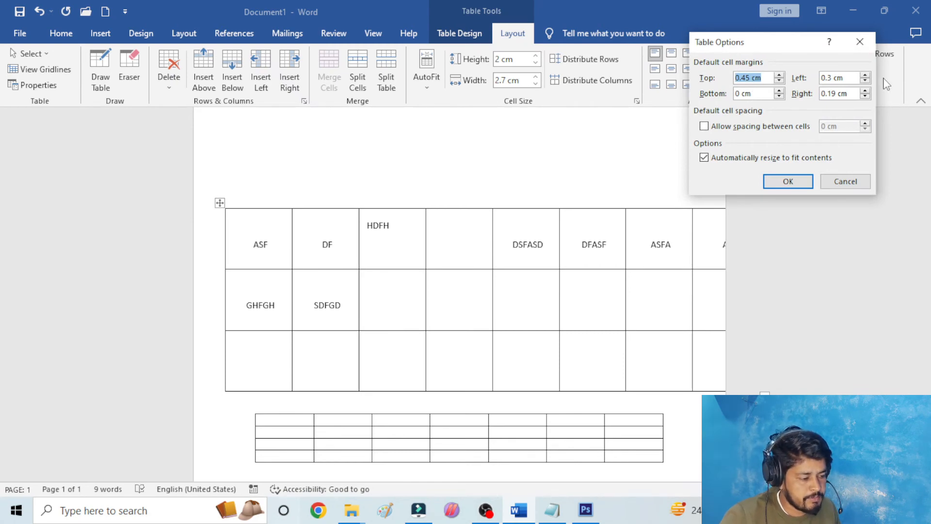
left_click(873, 42)
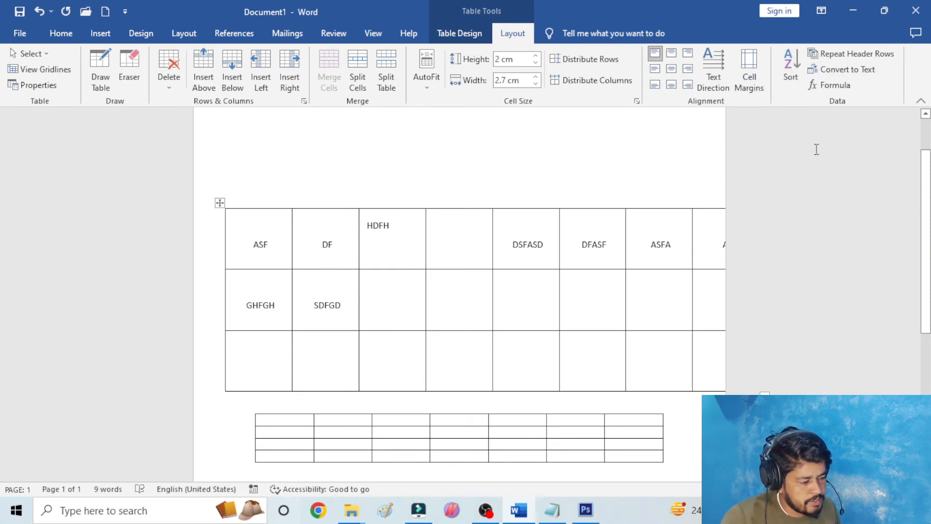
- Sort the whole table of names by Column 1 as text in descending order
left_click(638, 186)
scroll(214, 295, "down", 5)
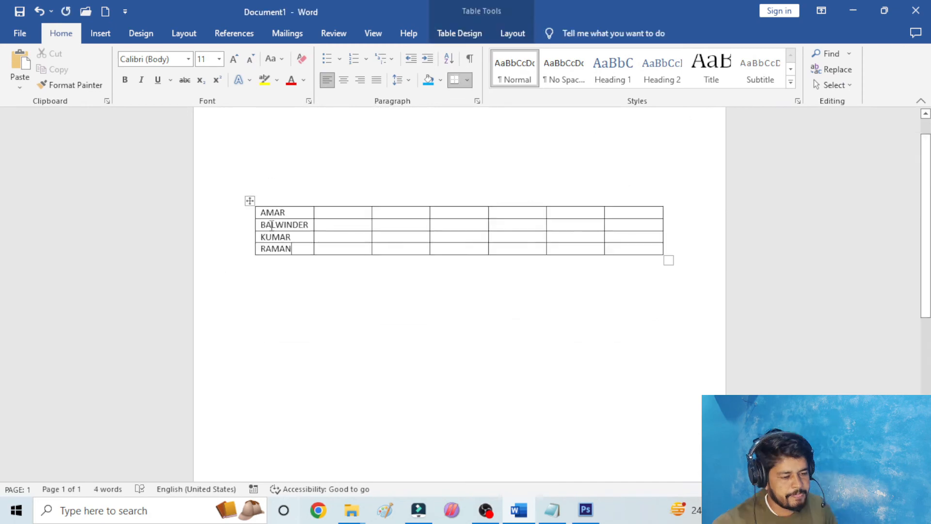
left_click(249, 201)
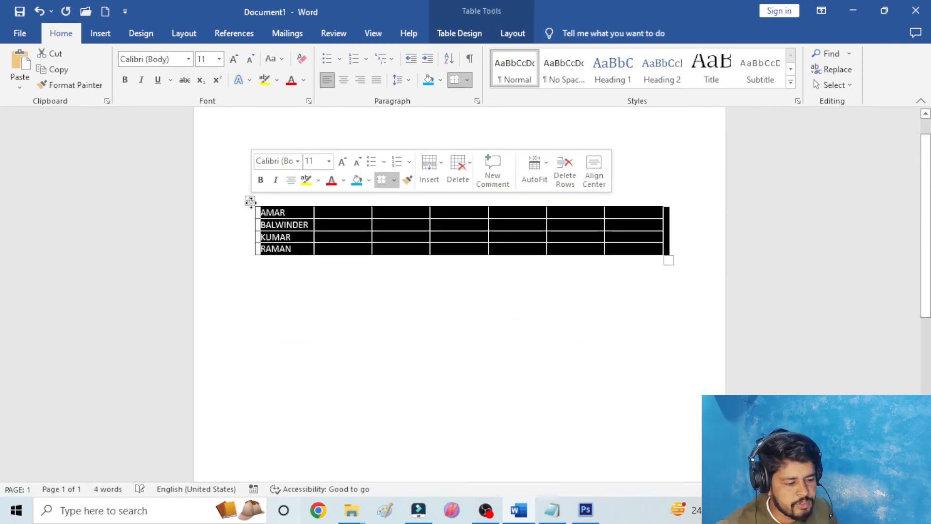
left_click(429, 272)
mouse_move(250, 201)
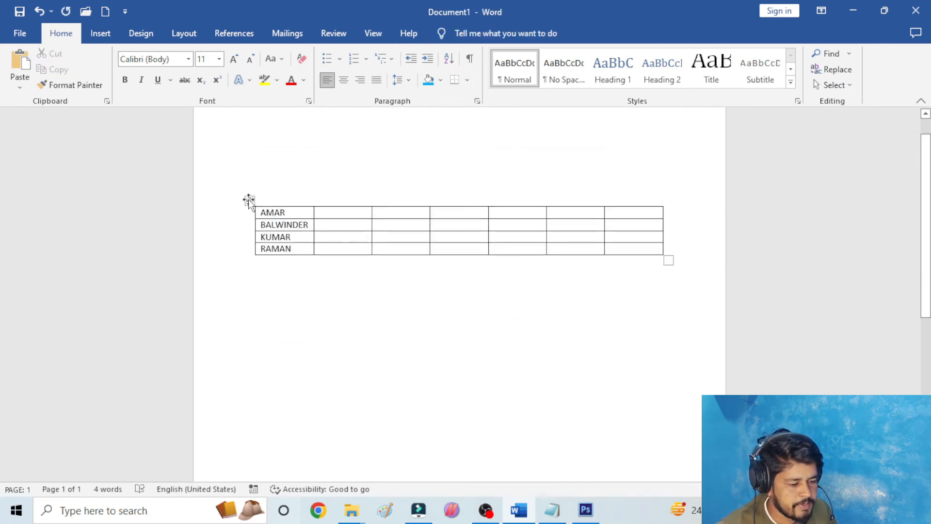
left_click(250, 201)
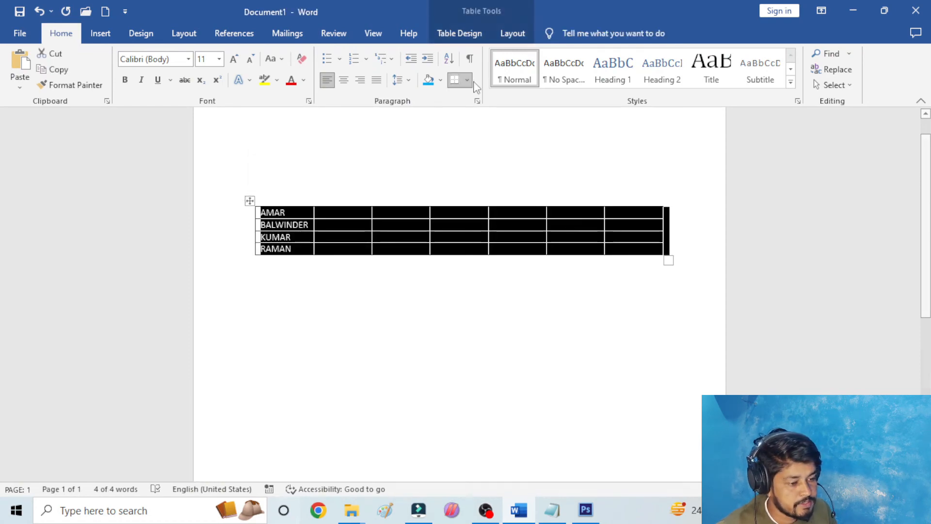
left_click(504, 30)
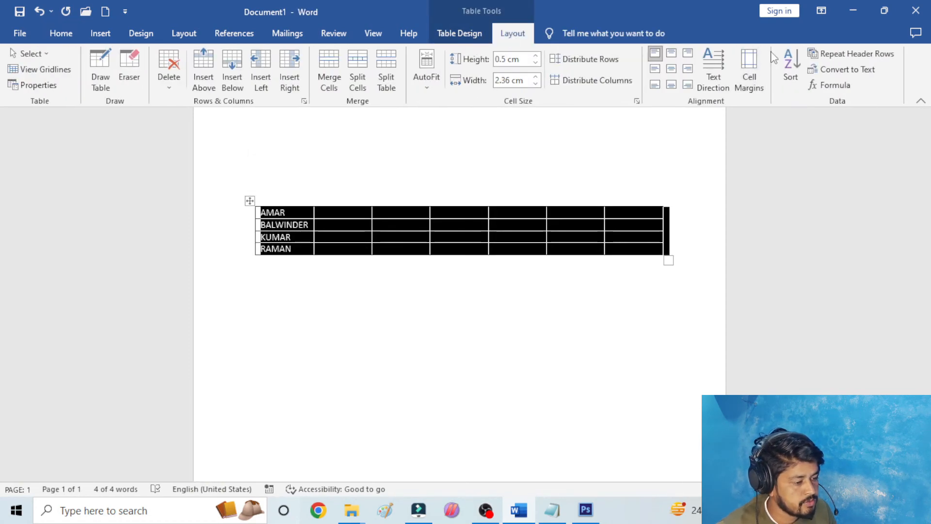
left_click(786, 59)
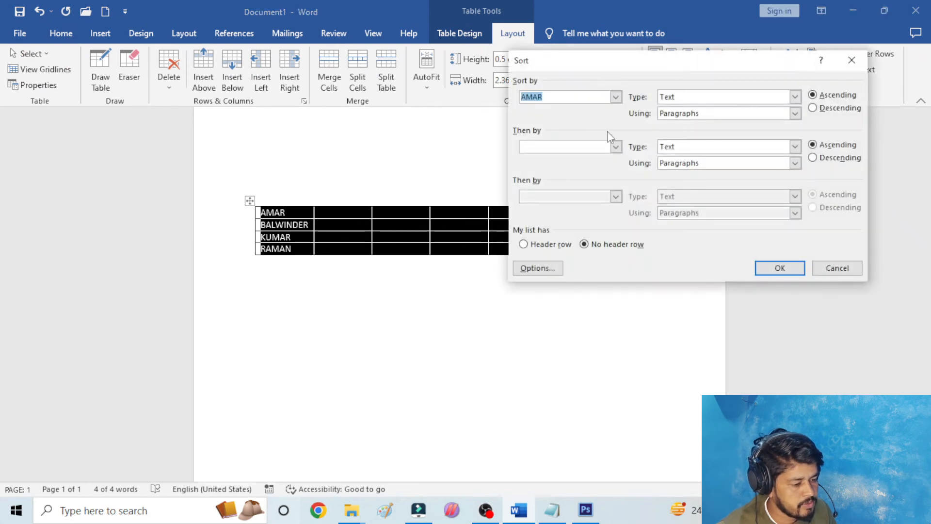
left_click(616, 97)
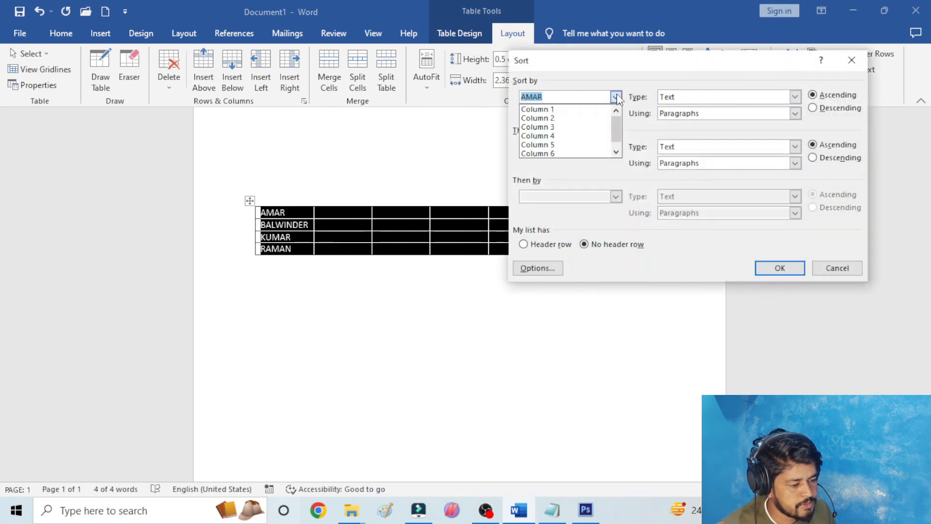
left_click(587, 110)
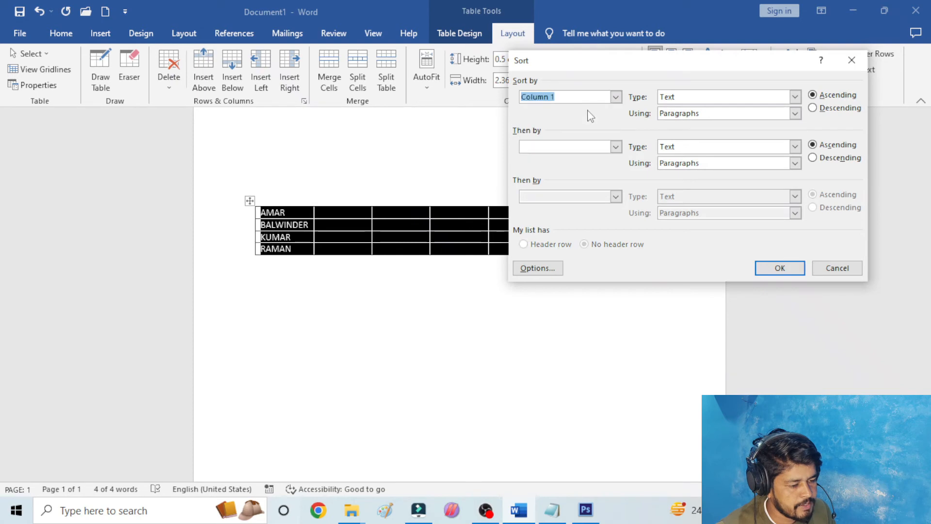
left_click(819, 108)
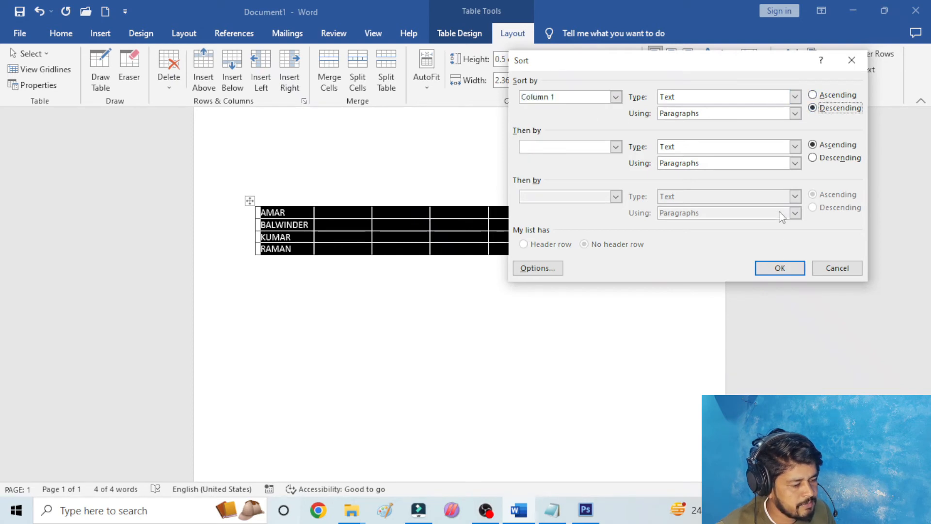
left_click(776, 269)
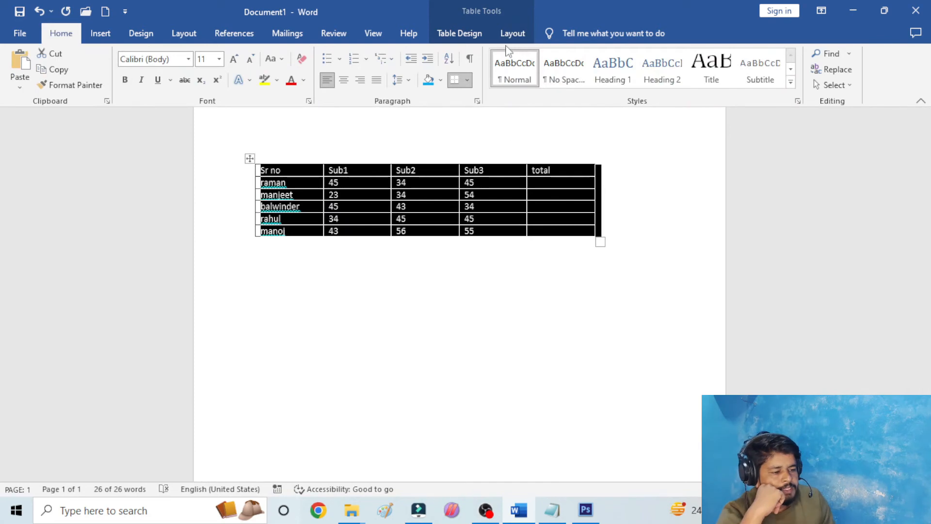
- Convert the marks table to text separated by paragraph marks, review the resulting list, and undo the conversion
left_click(511, 34)
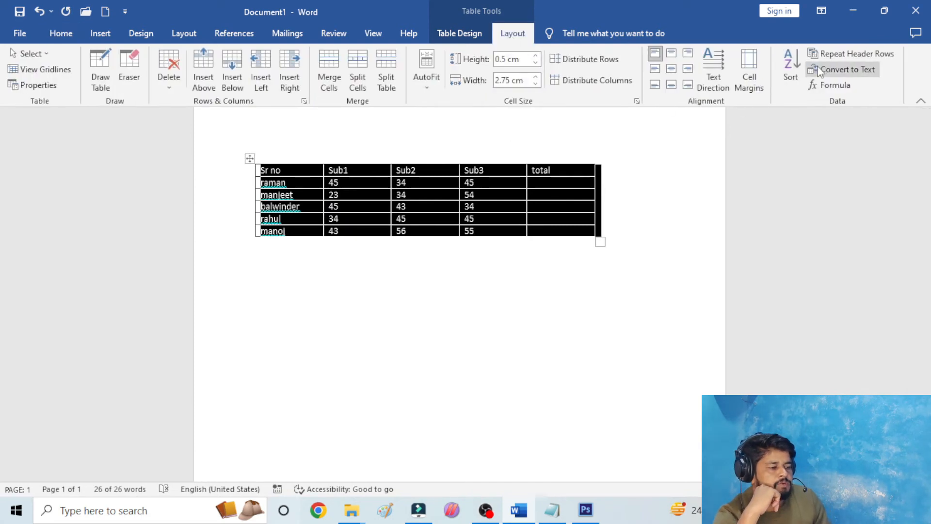
left_click(825, 69)
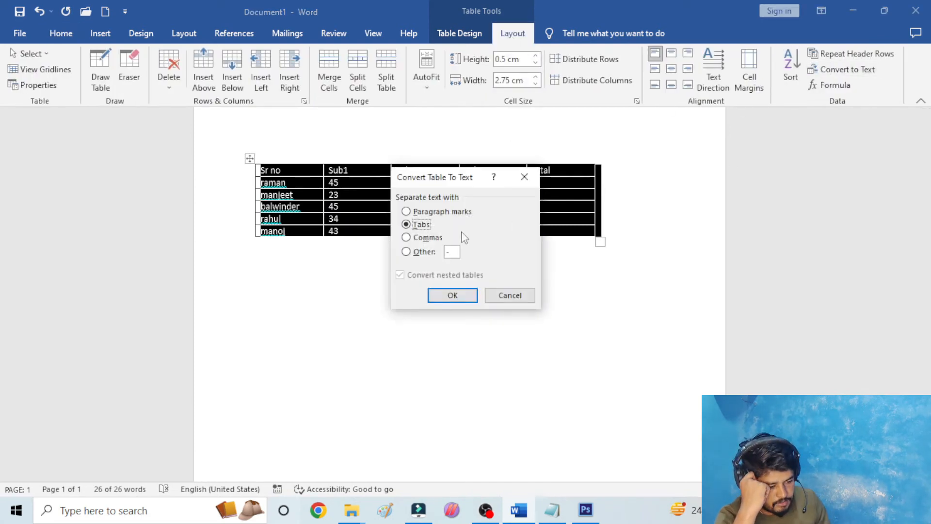
left_click(419, 214)
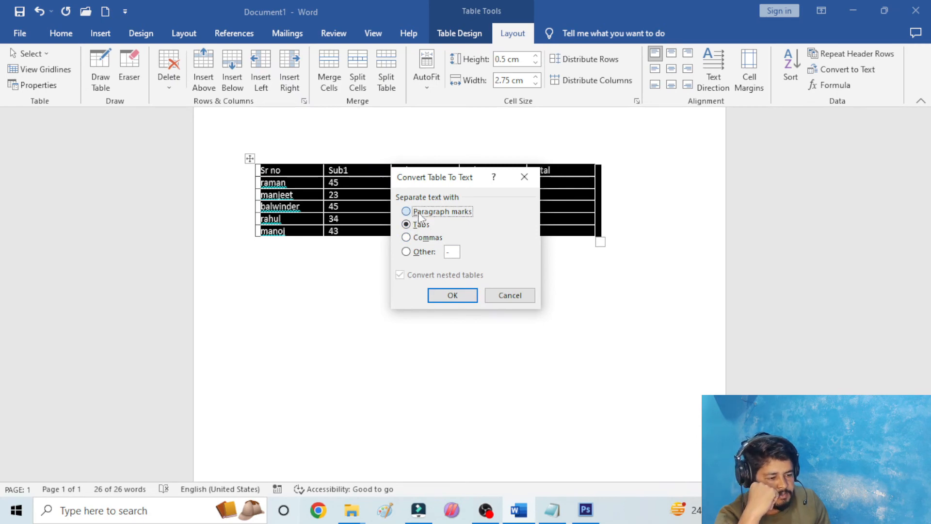
left_click(451, 291)
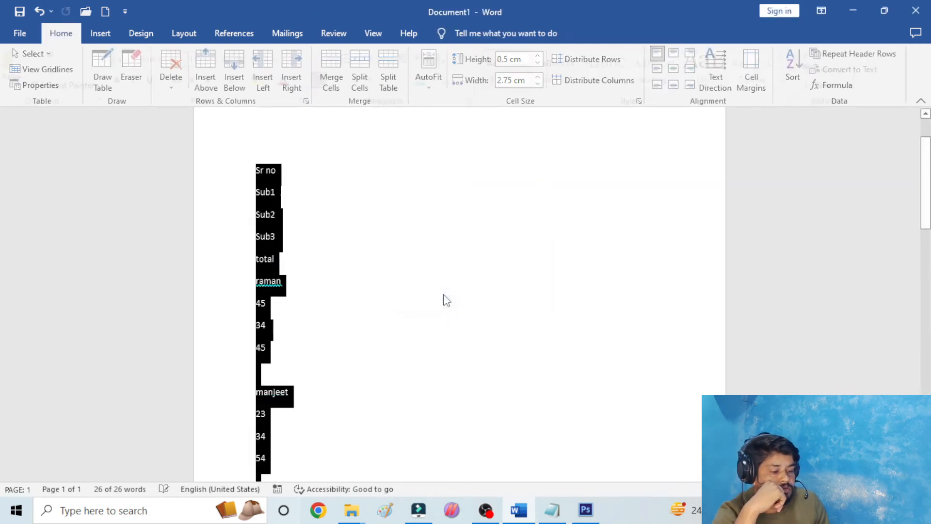
left_click(340, 263)
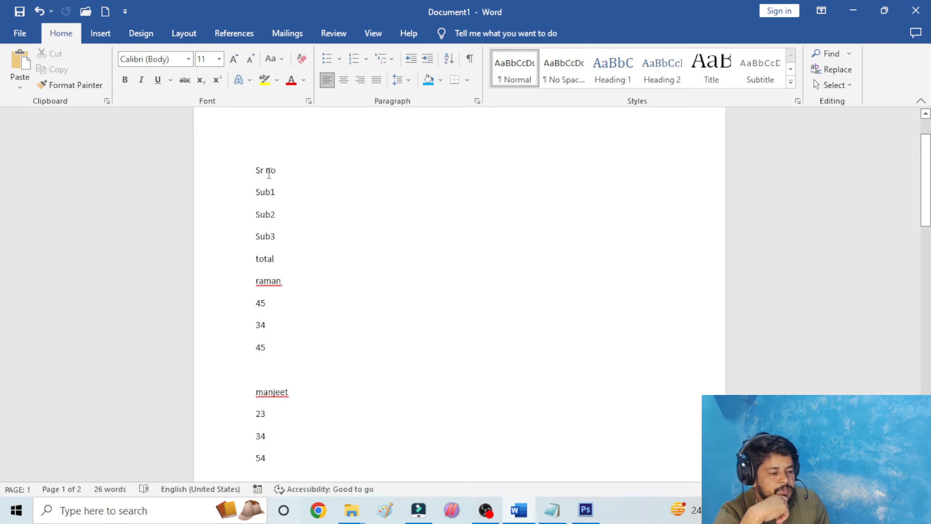
scroll(282, 185, "down", 4)
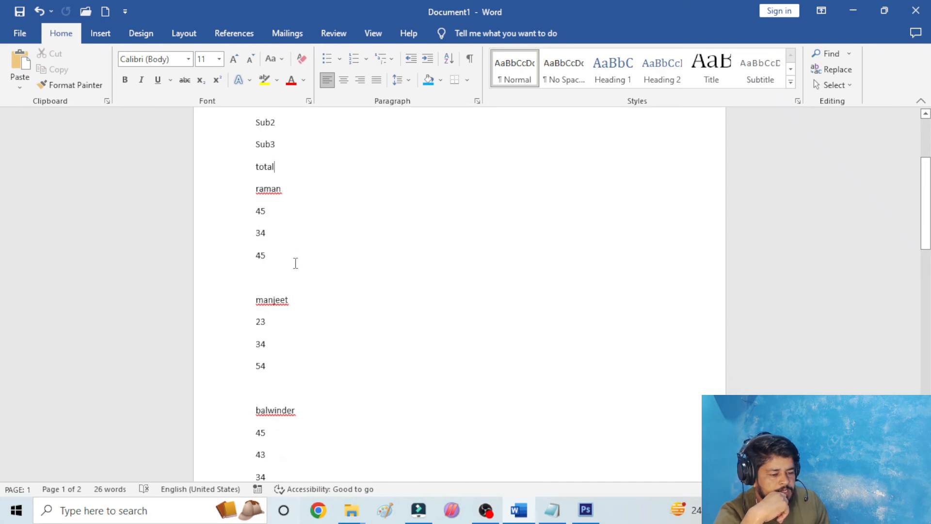
scroll(295, 263, "down", 4)
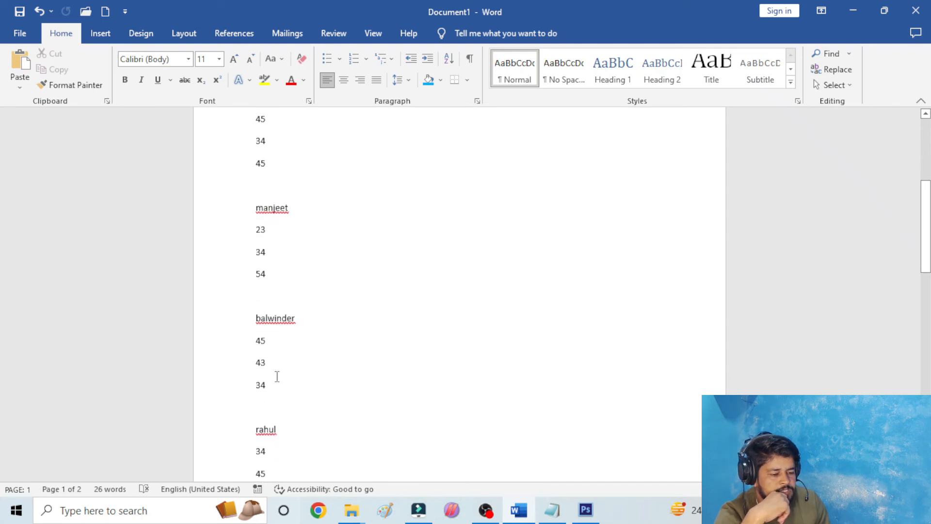
scroll(304, 295, "up", 10)
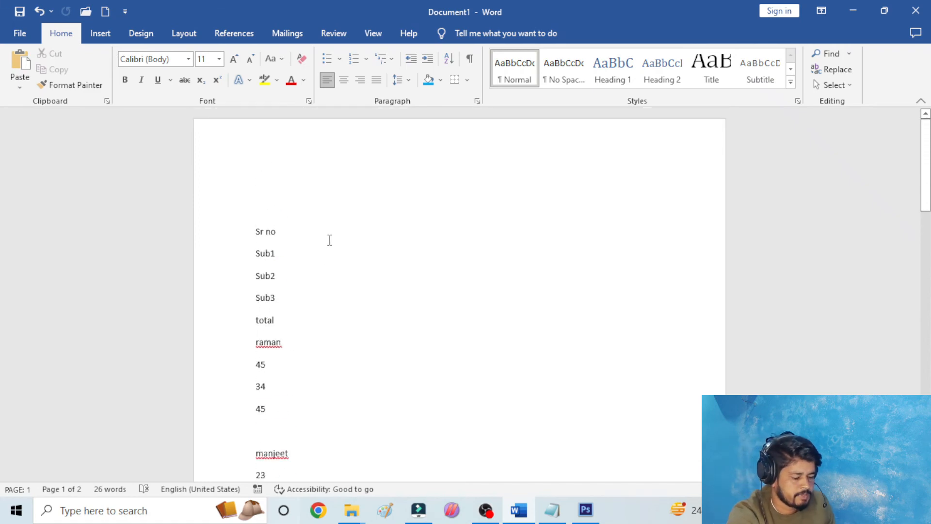
key("ctrl+z")
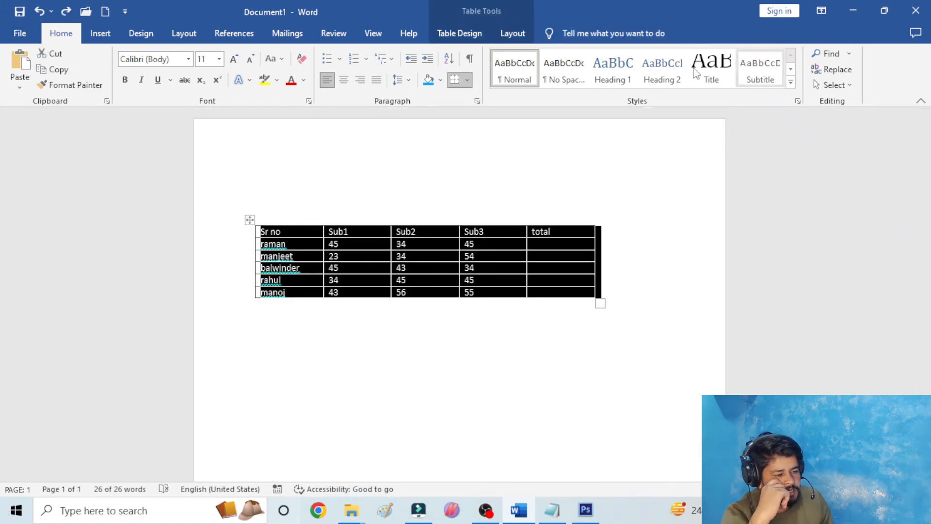
- Convert the marks table to text separated by tabs, and undo the conversion
left_click(518, 37)
left_click(826, 73)
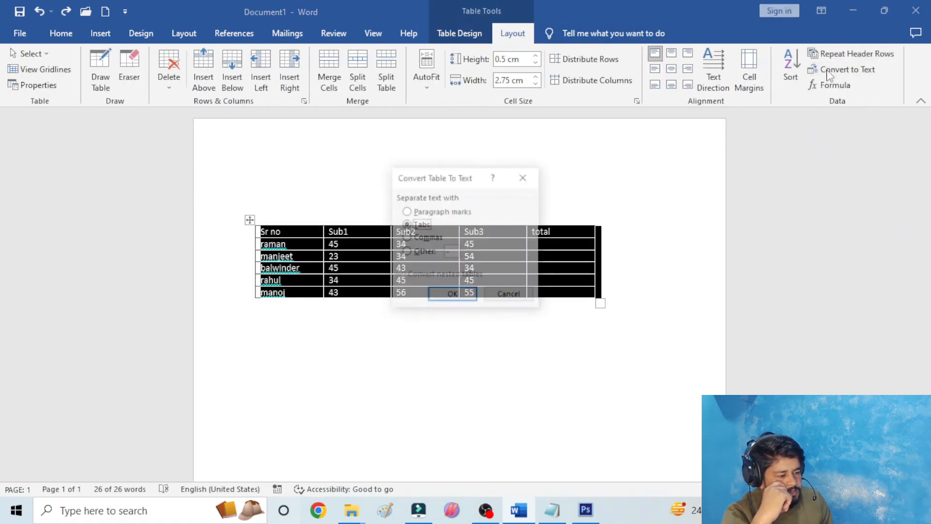
left_click(452, 296)
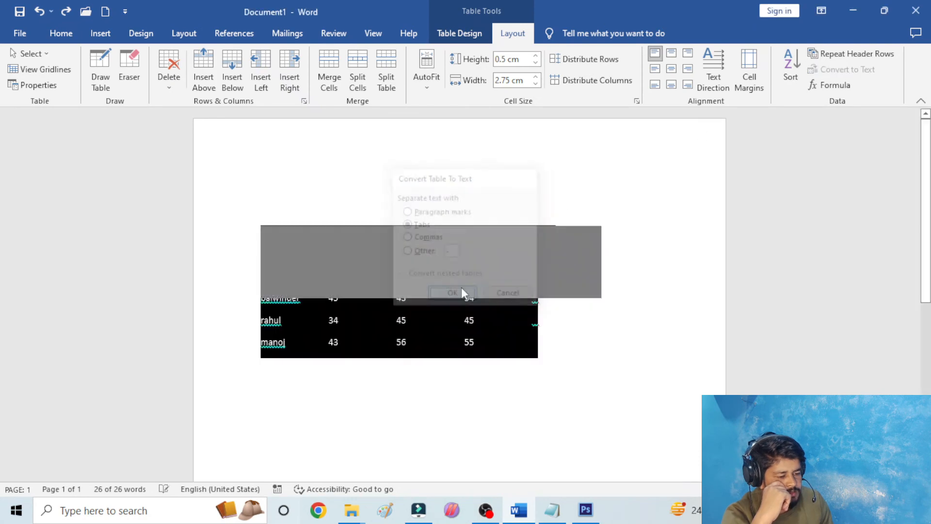
left_click(569, 223)
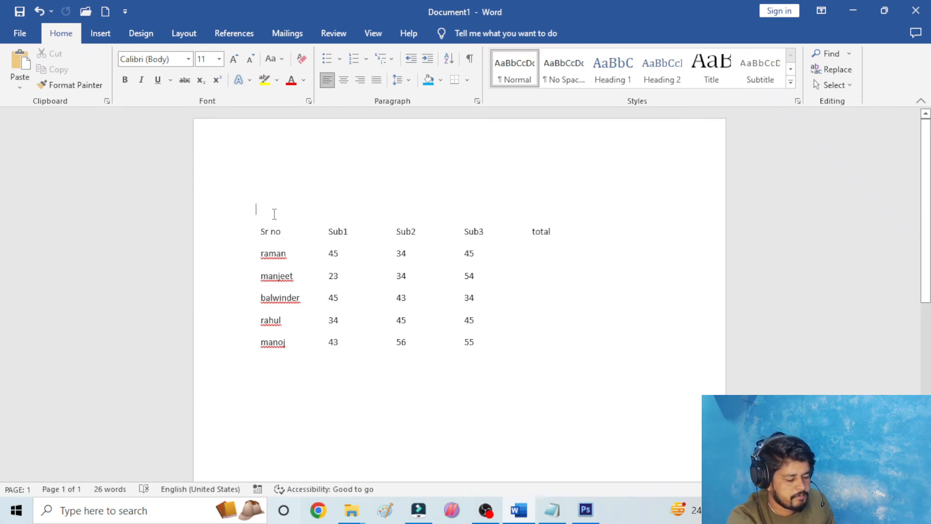
key("ctrl+z")
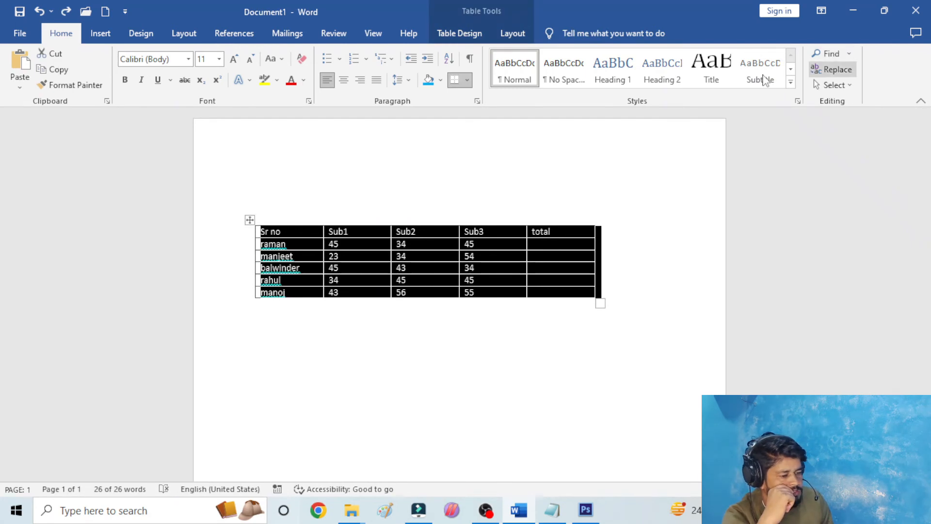
- Convert the marks table to text separated by commas, and undo the conversion
left_click(512, 33)
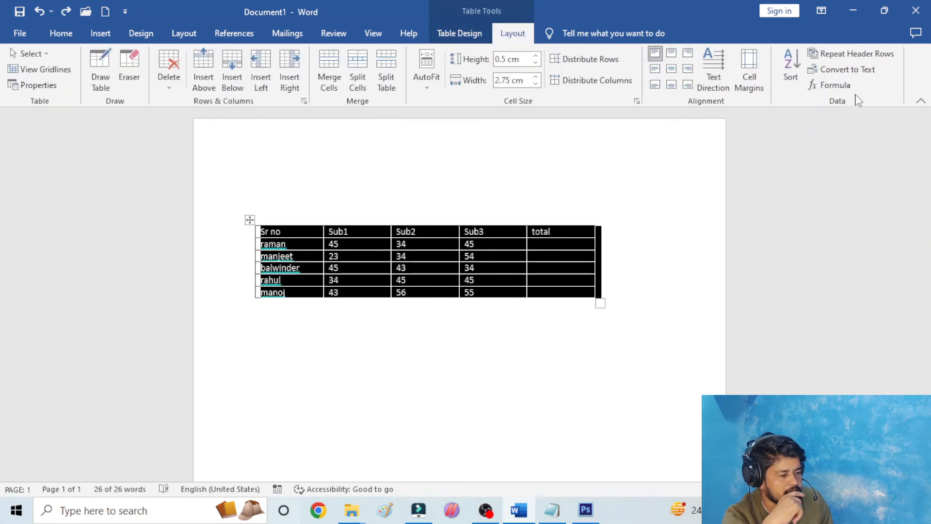
left_click(842, 70)
left_click(407, 238)
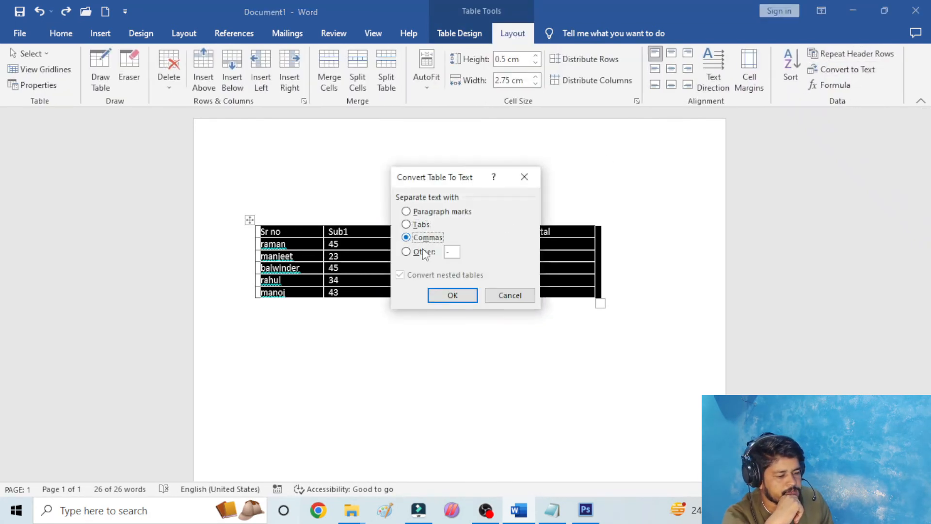
left_click(453, 295)
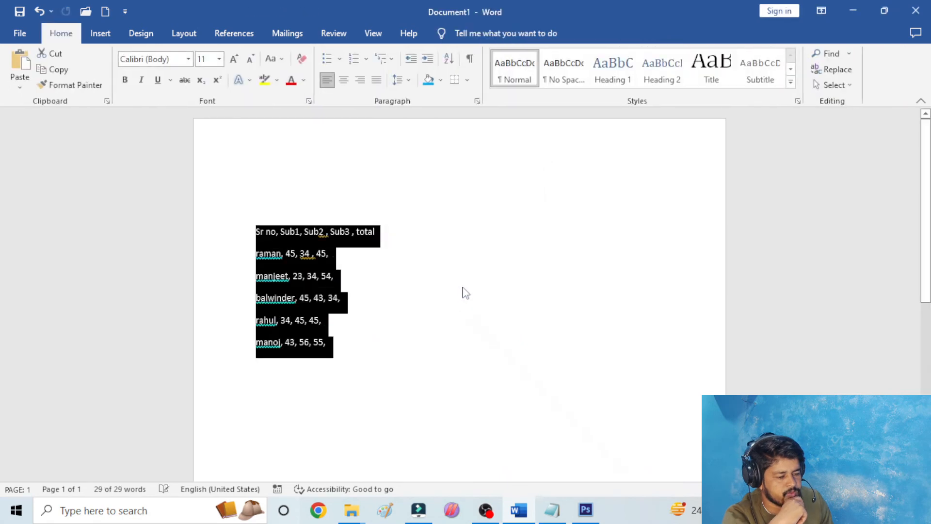
left_click(432, 299)
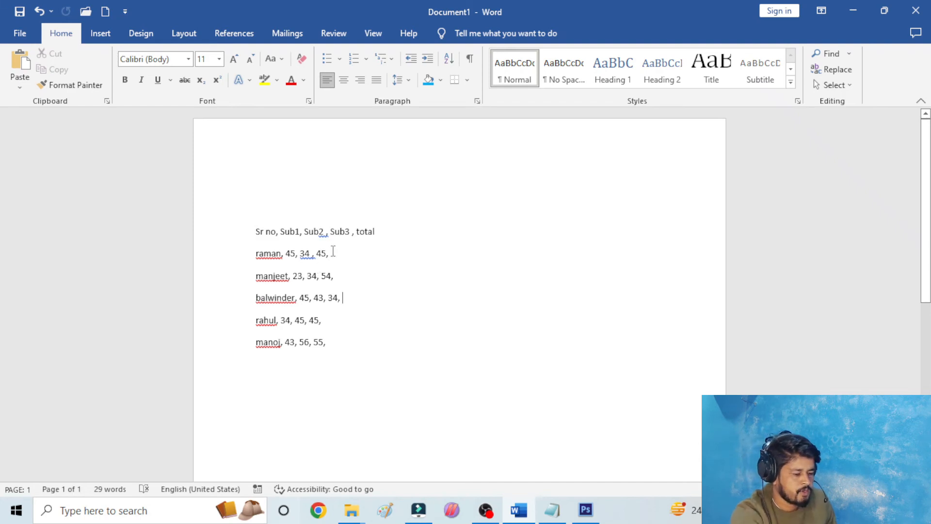
key("ctrl+z")
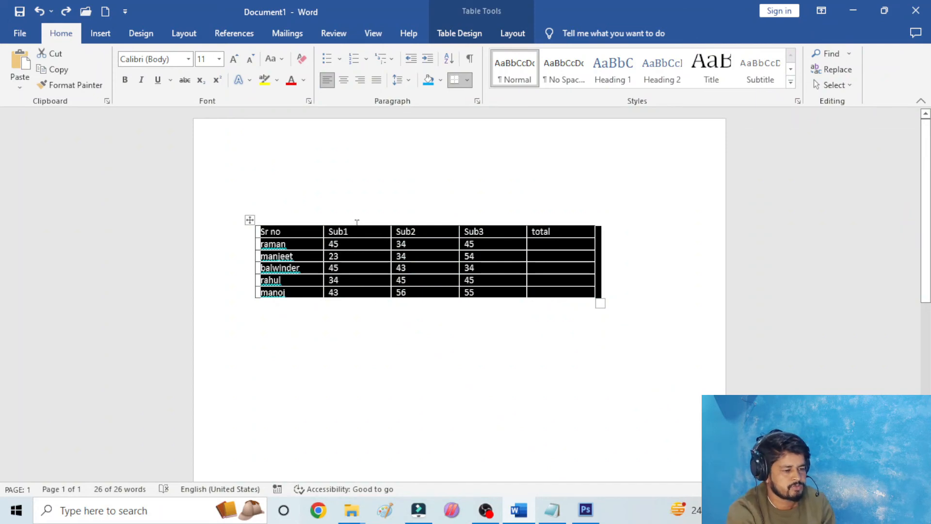
- Total the Sub1 to Sub3 marks in the total cells of the first two student rows with the formula =SUM(LEFT)
left_click(513, 33)
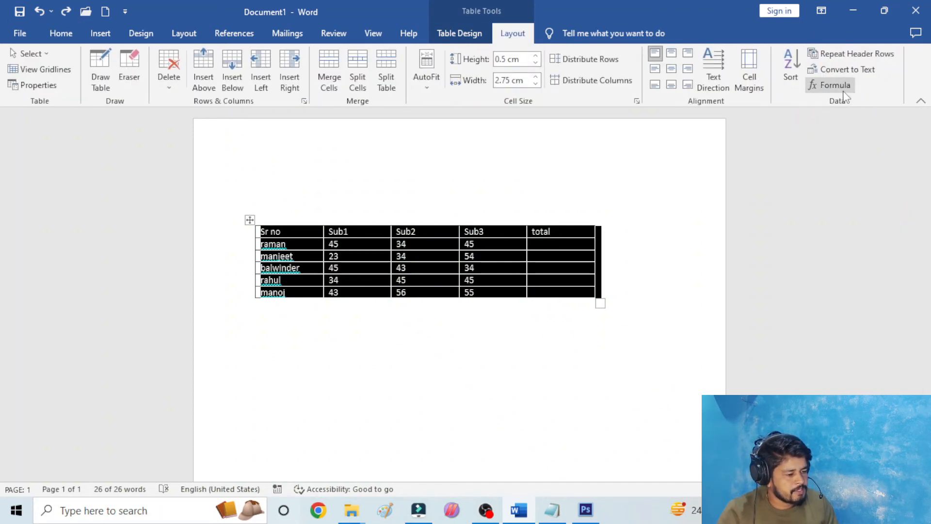
left_click(562, 246)
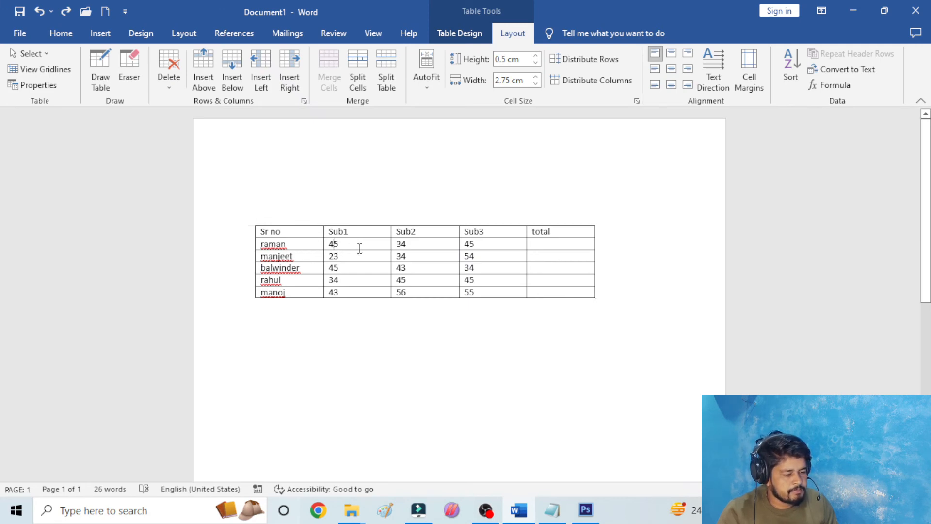
left_click_drag(359, 245, 484, 244)
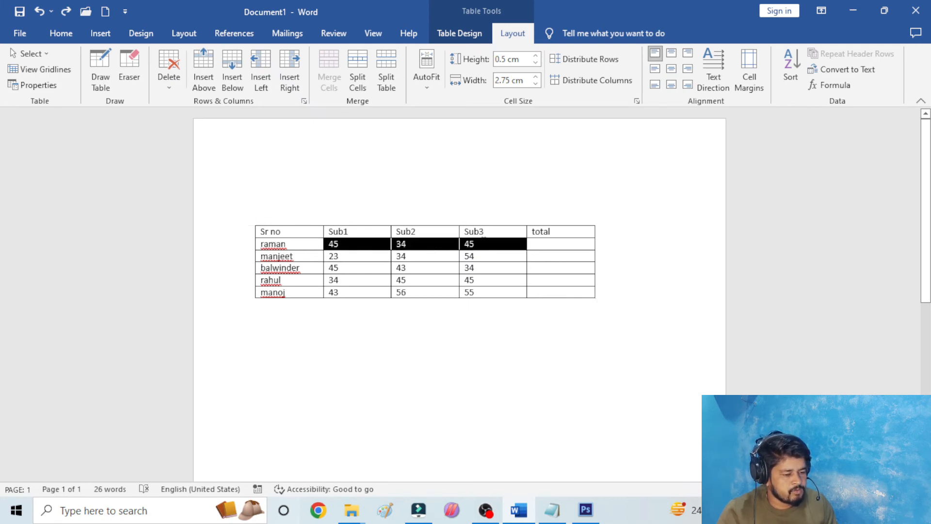
left_click(544, 245)
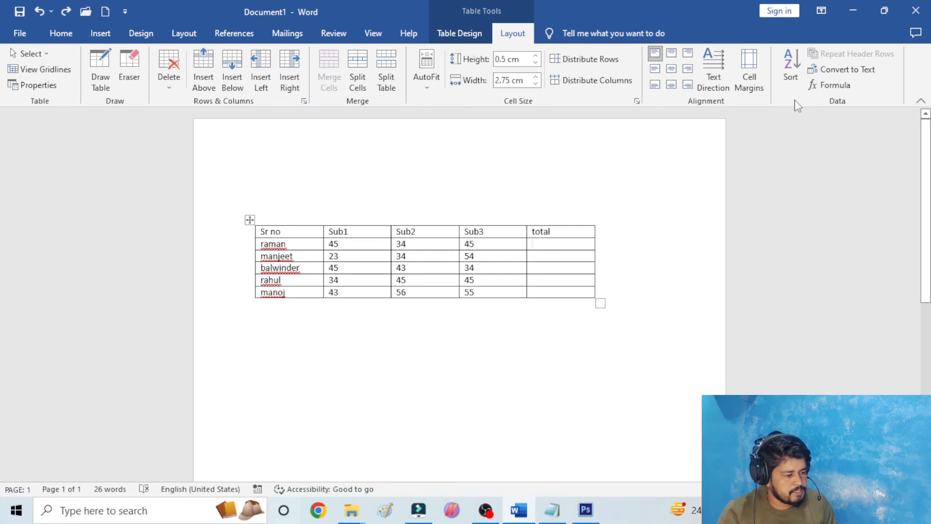
left_click(832, 85)
left_click_drag(470, 178, 694, 159)
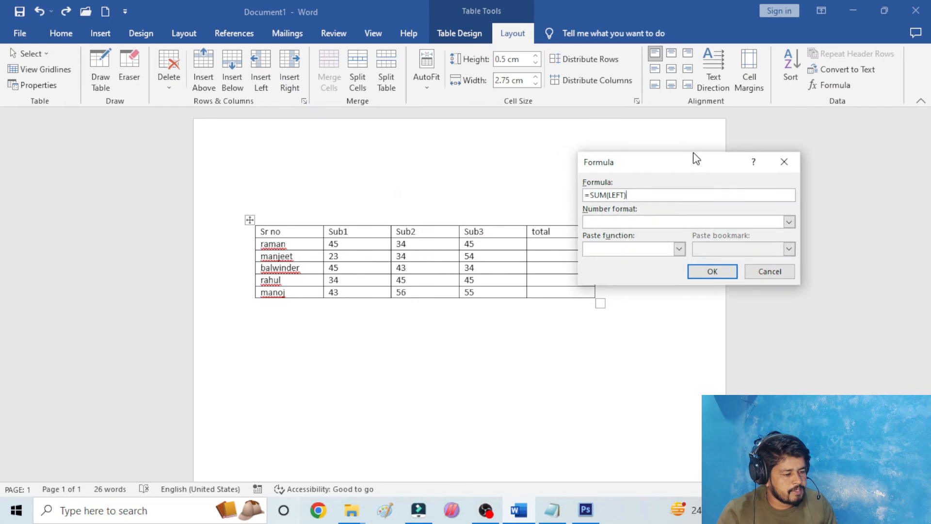
left_click(712, 272)
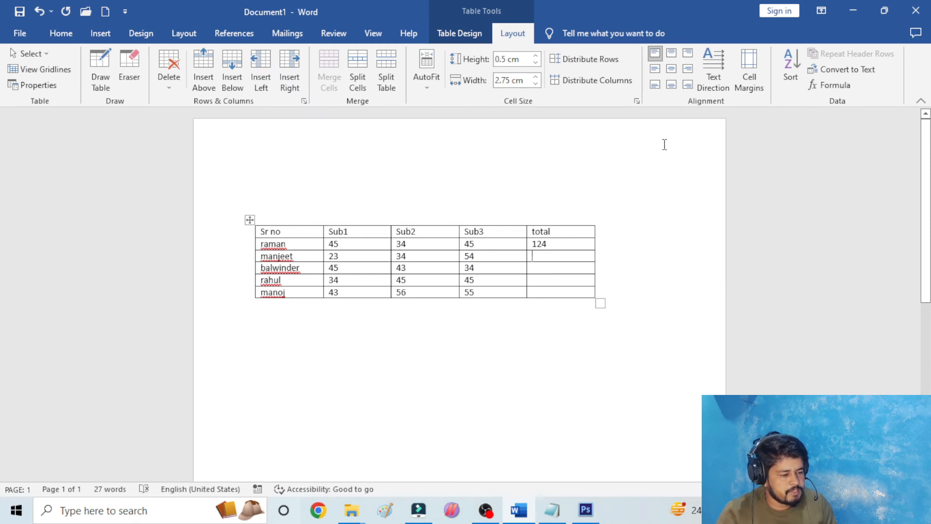
left_click(828, 83)
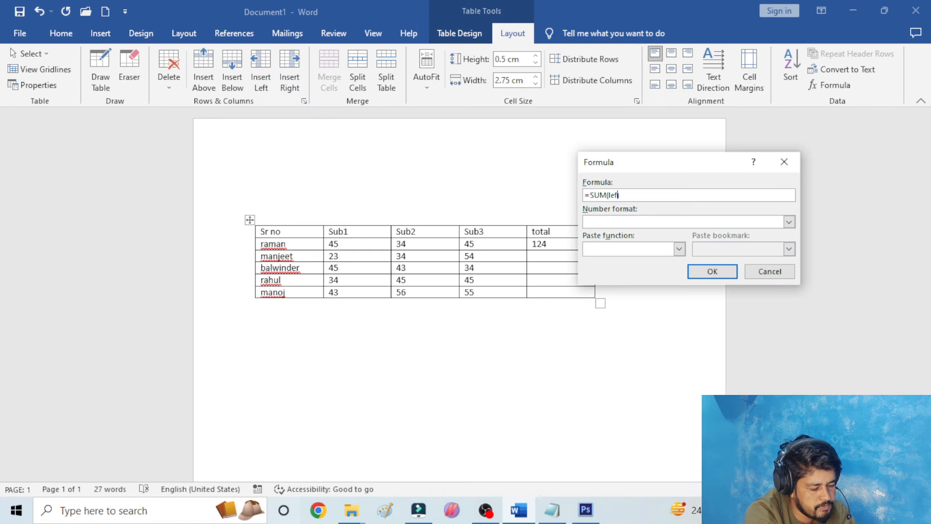
key("Return")
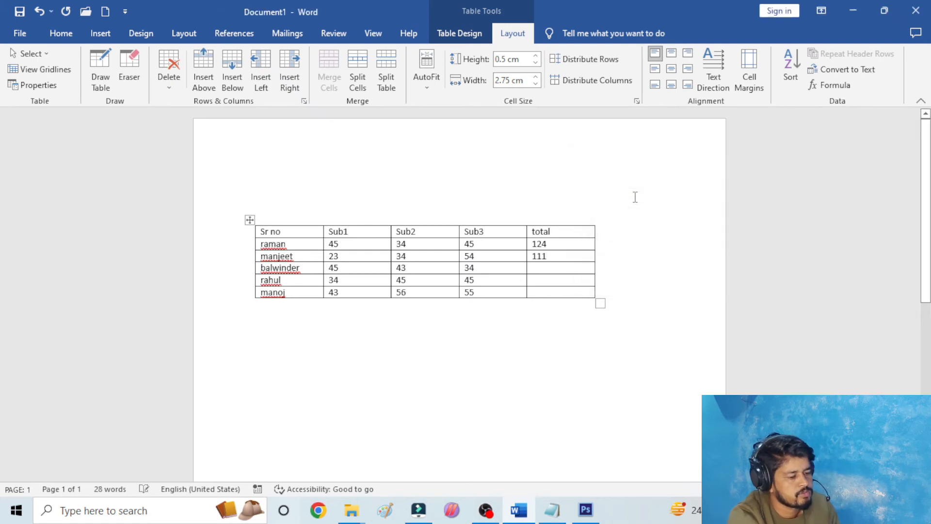
- Insert the formula =SUM(LEFT) in the total cells of the fifth and fourth student rows
left_click(554, 291)
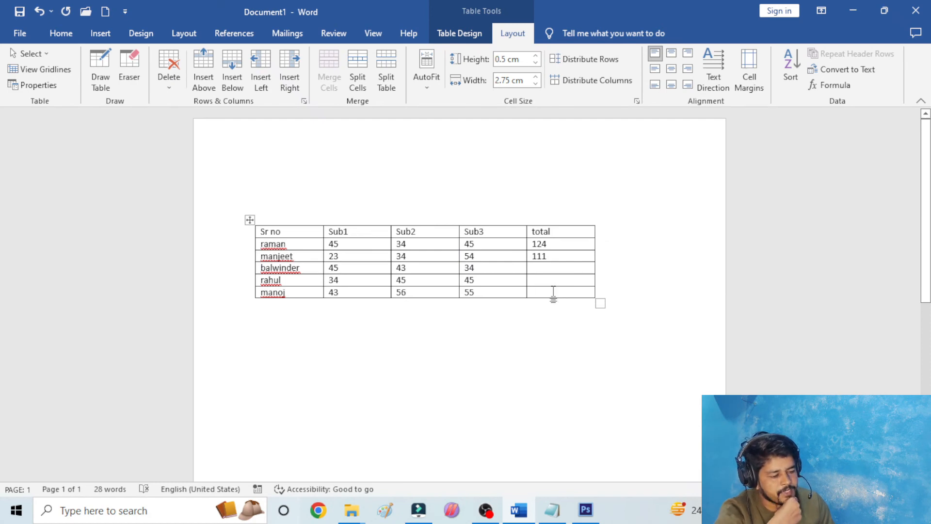
left_click(829, 85)
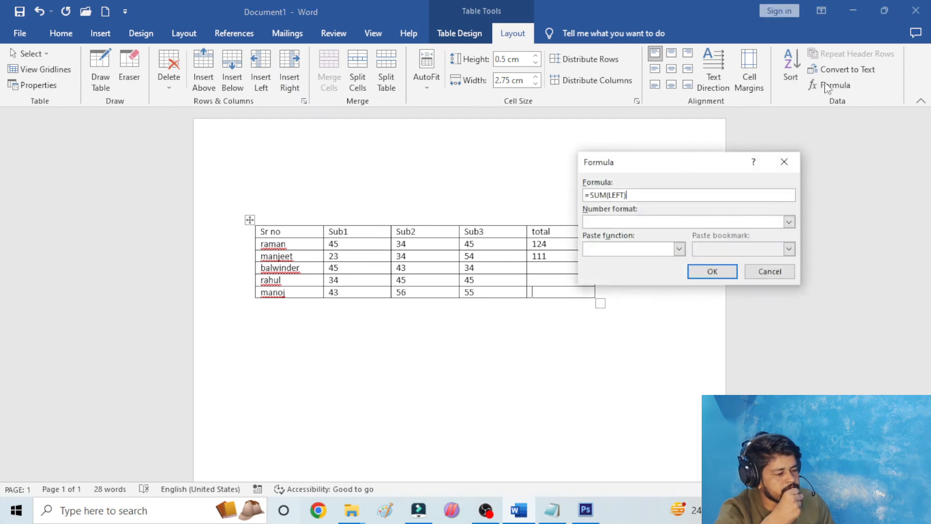
left_click(721, 272)
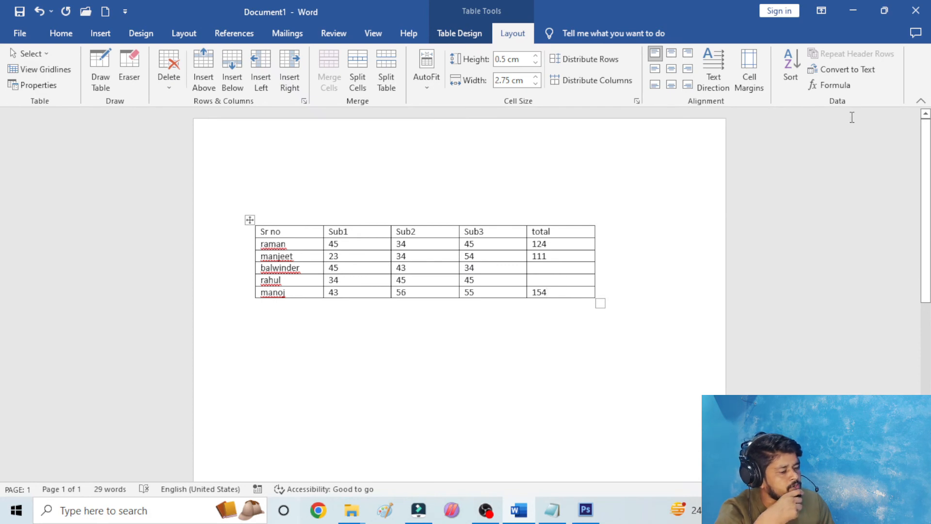
left_click(830, 84)
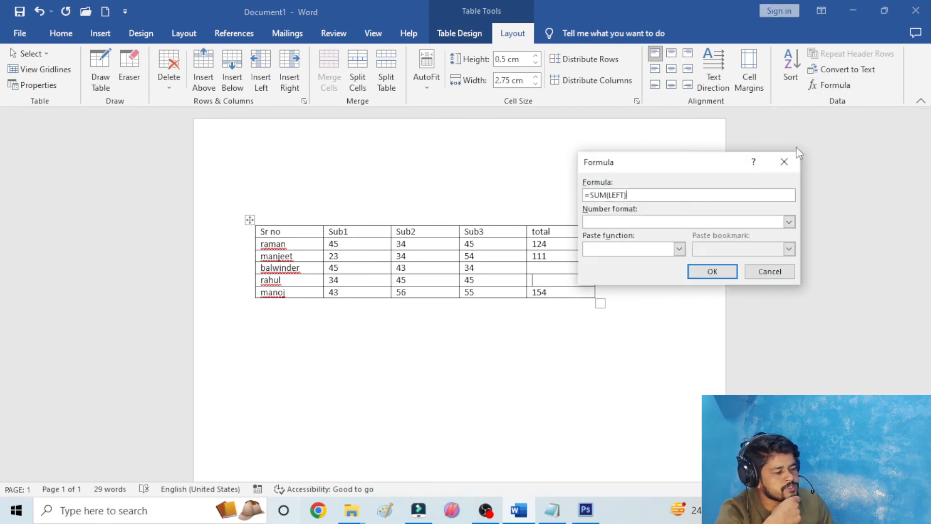
left_click(710, 274)
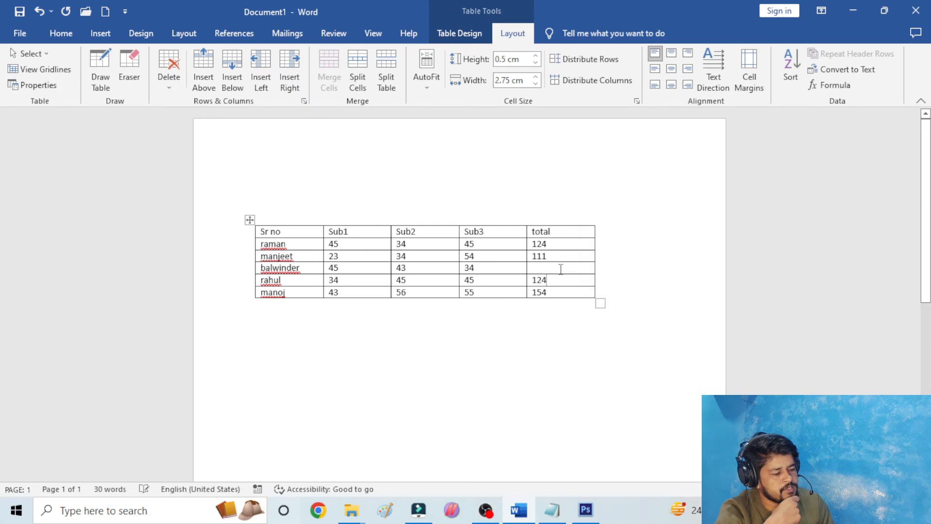
- Replace the proposed ABOVE argument and insert =SUM(left) in the total cell of the third student row
left_click(844, 85)
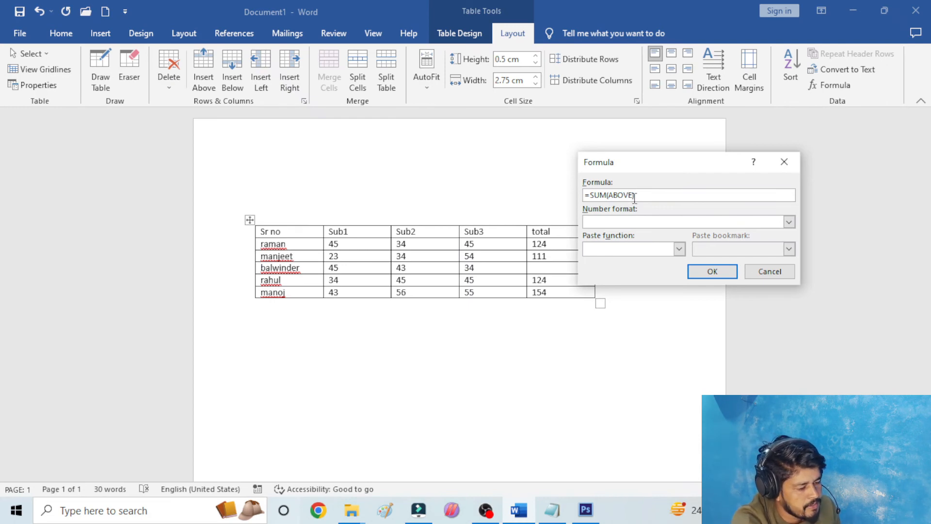
key("BackSpace")
key("BackSpace")
key("BackSpace")
key("BackSpace")
key("BackSpace")
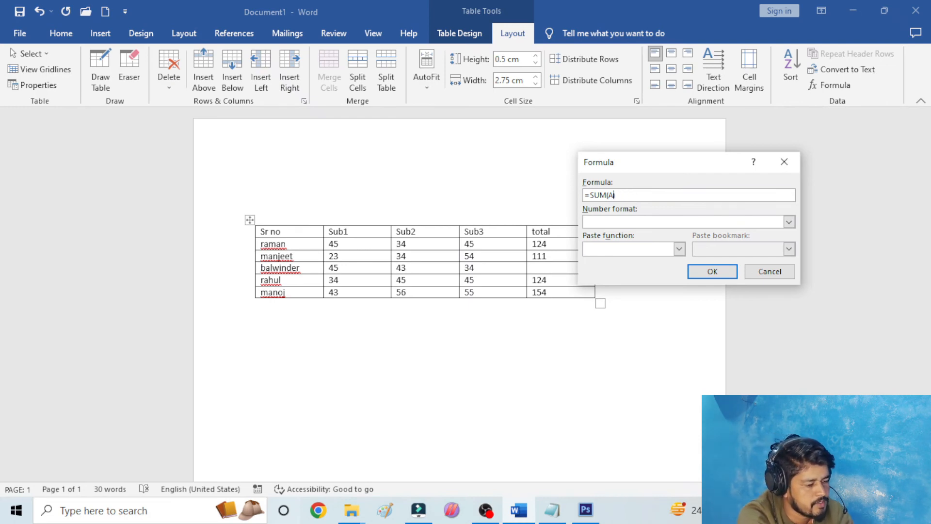
type("left")
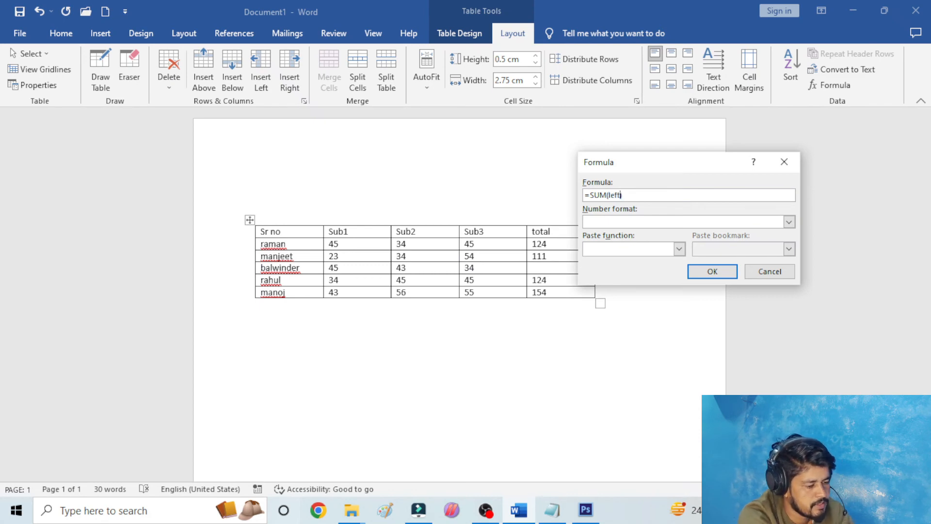
key("Return")
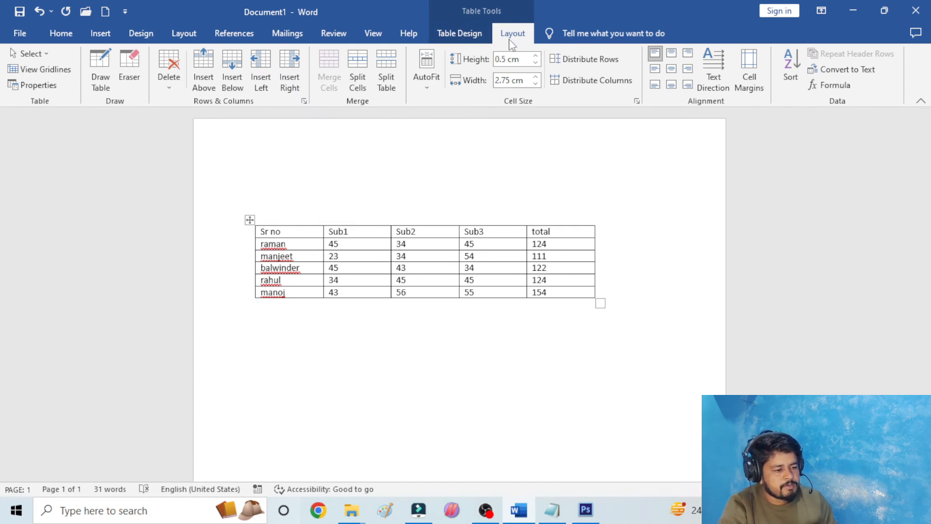
- Add an empty column after the total column of the marks table, and select the whole table
left_click(599, 220)
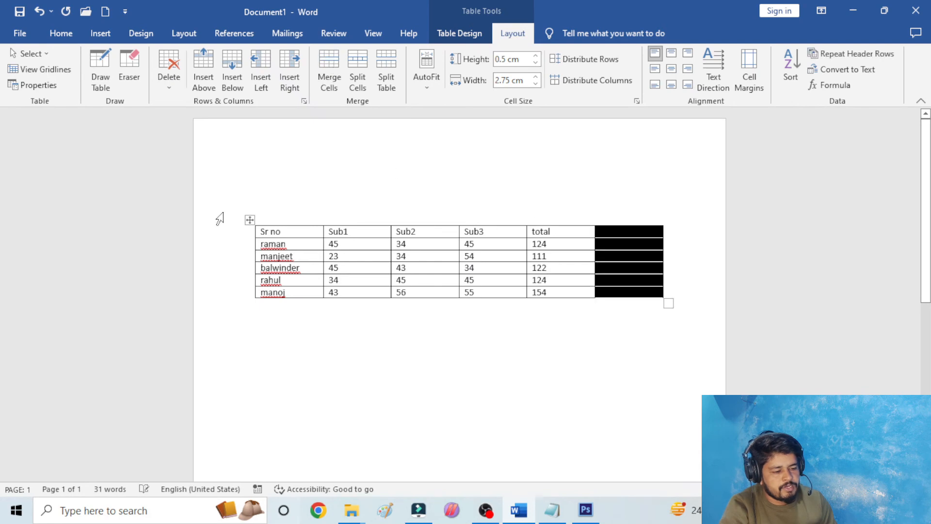
left_click(248, 221)
scroll(418, 284, "down", 2)
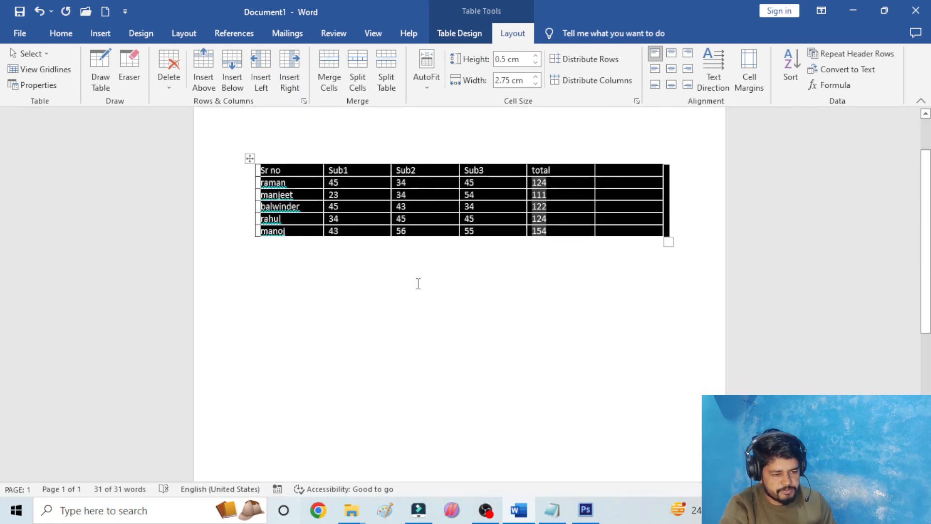
scroll(418, 284, "up", 2)
- Insert an embedded Excel spreadsheet below the marks table
left_click(112, 33)
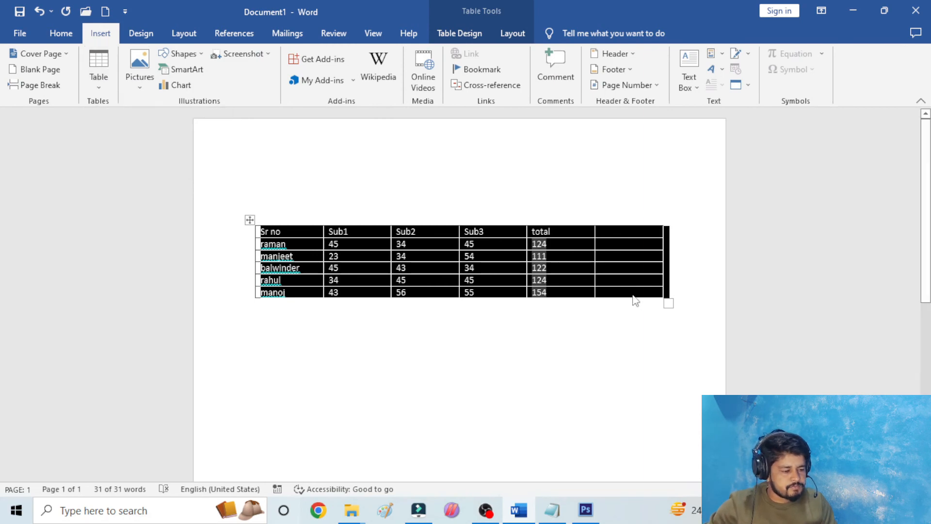
left_click(325, 326)
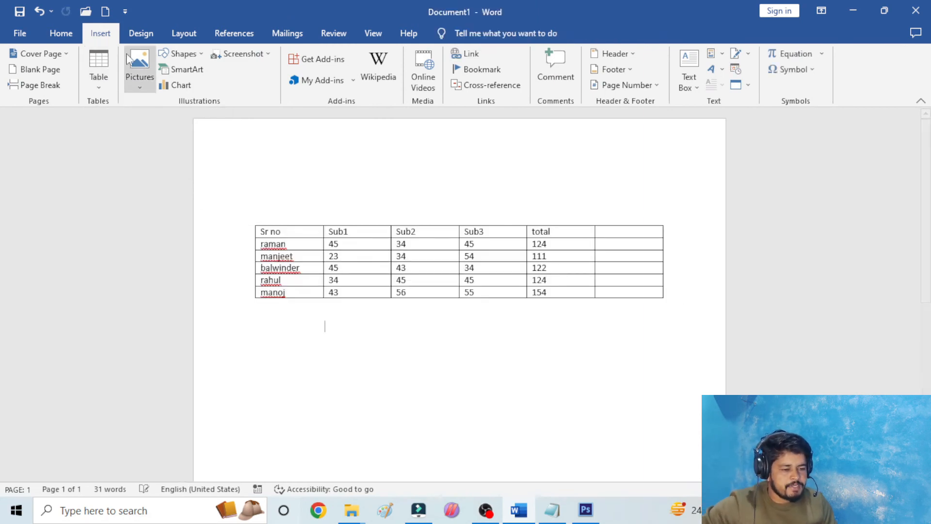
left_click(104, 61)
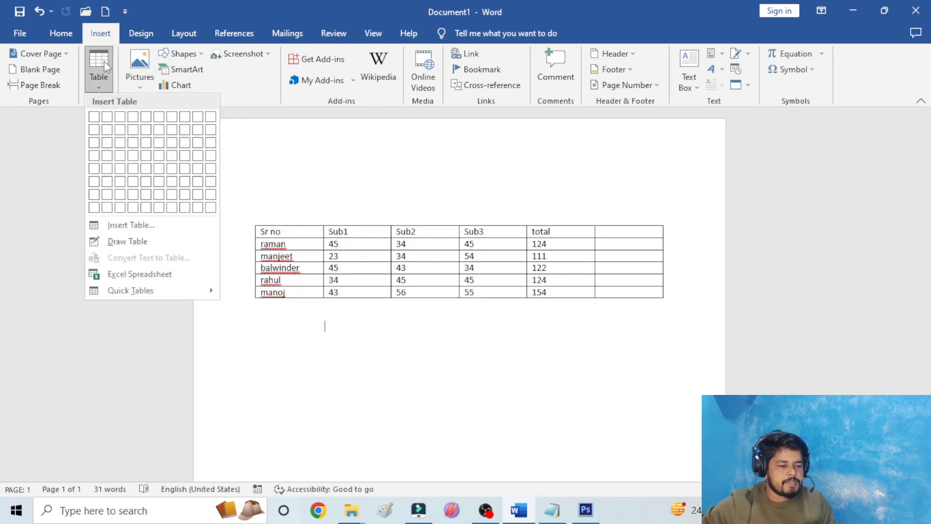
left_click(147, 275)
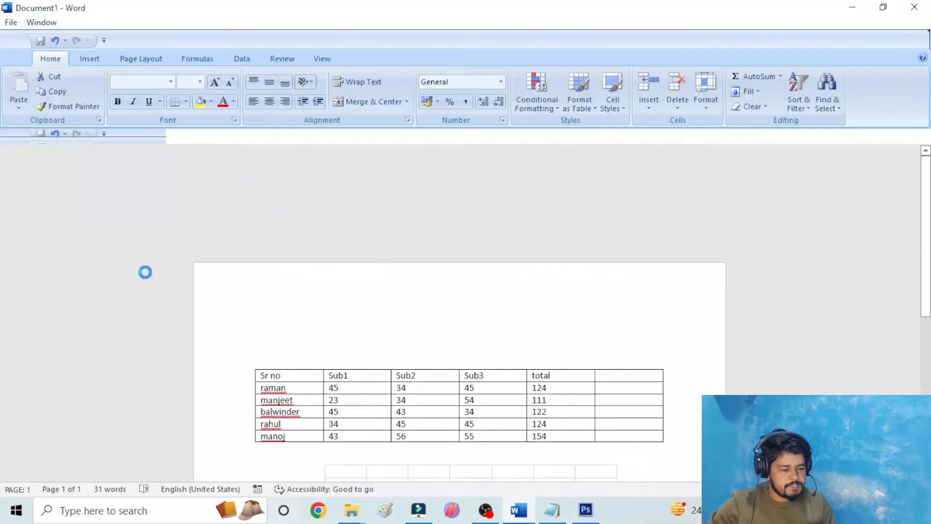
- Examine cells in the first two rows of the embedded spreadsheet, and leave its editing mode
left_click(395, 339)
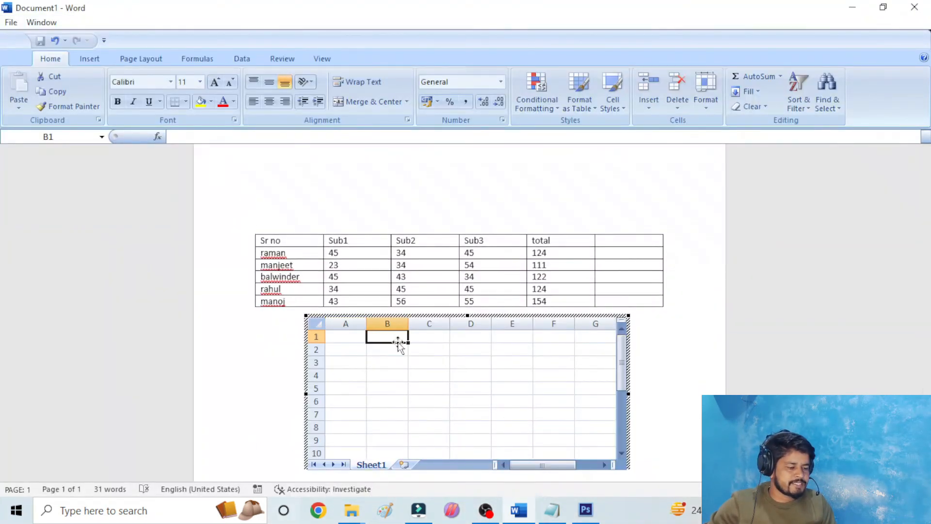
left_click(396, 351)
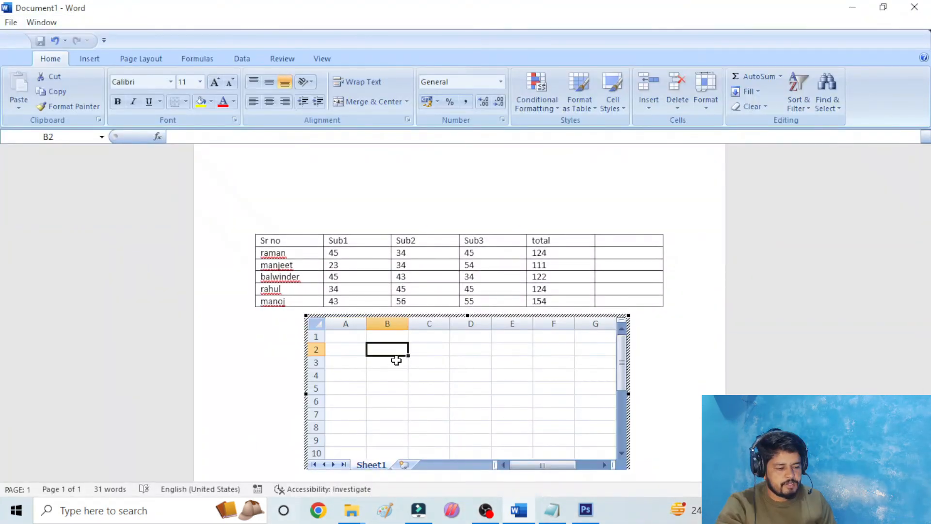
left_click(428, 354)
left_click(384, 349)
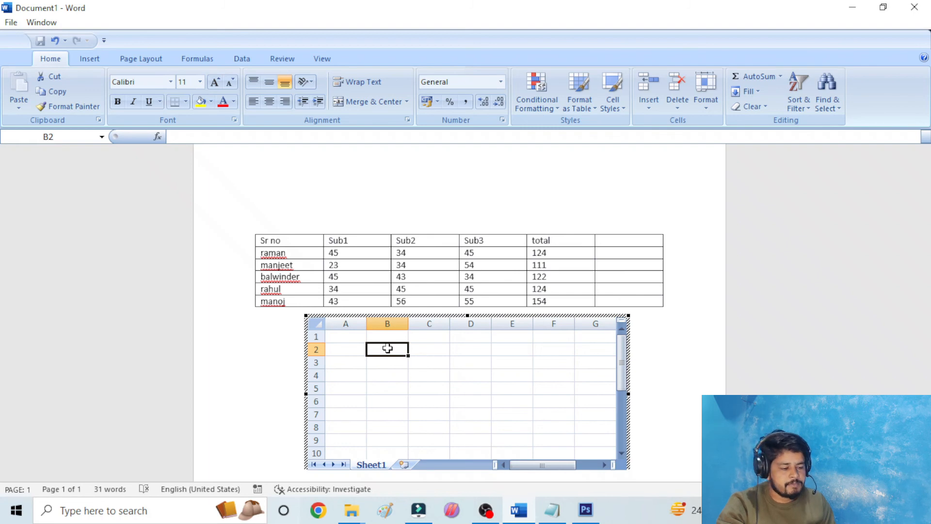
left_click(418, 350)
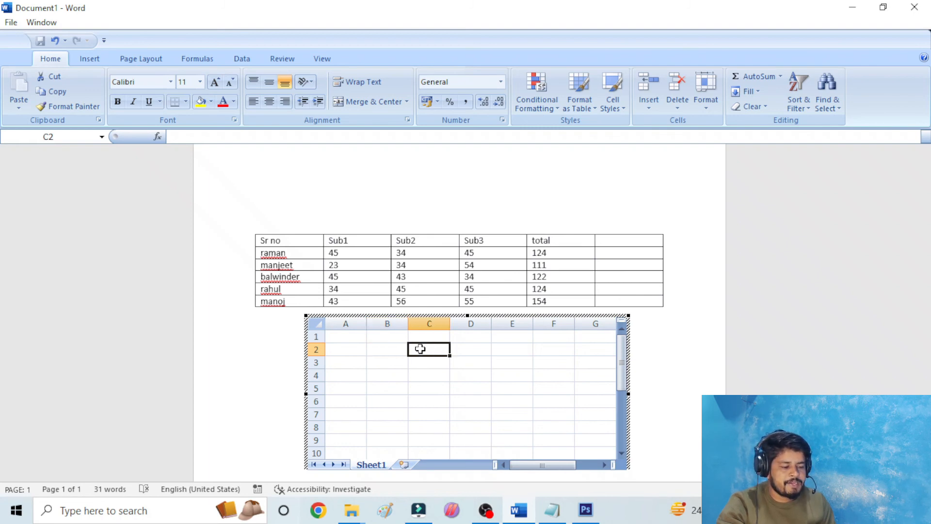
left_click(461, 348)
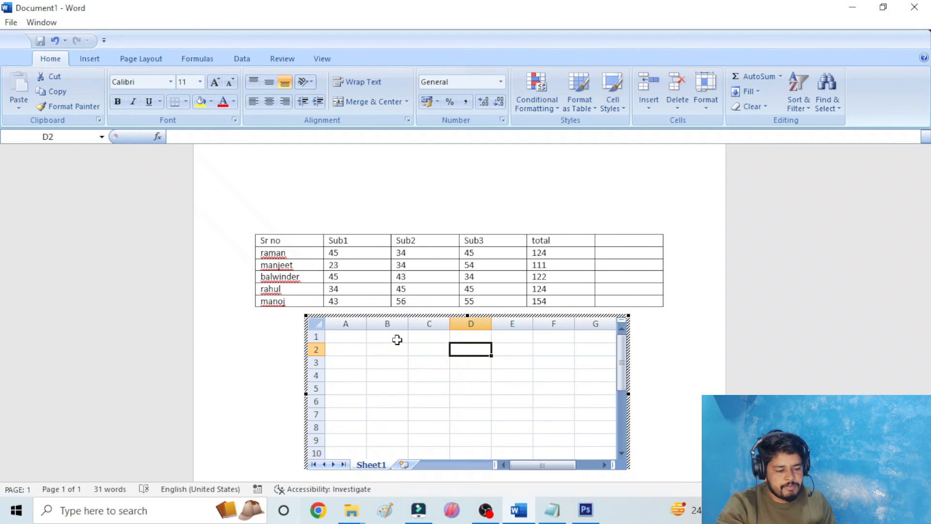
left_click(358, 347)
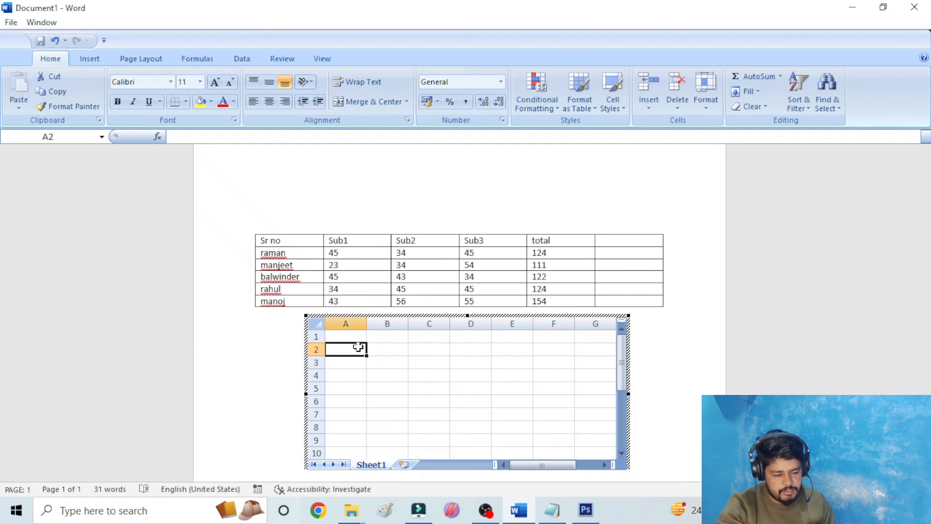
left_click(386, 346)
left_click(421, 353)
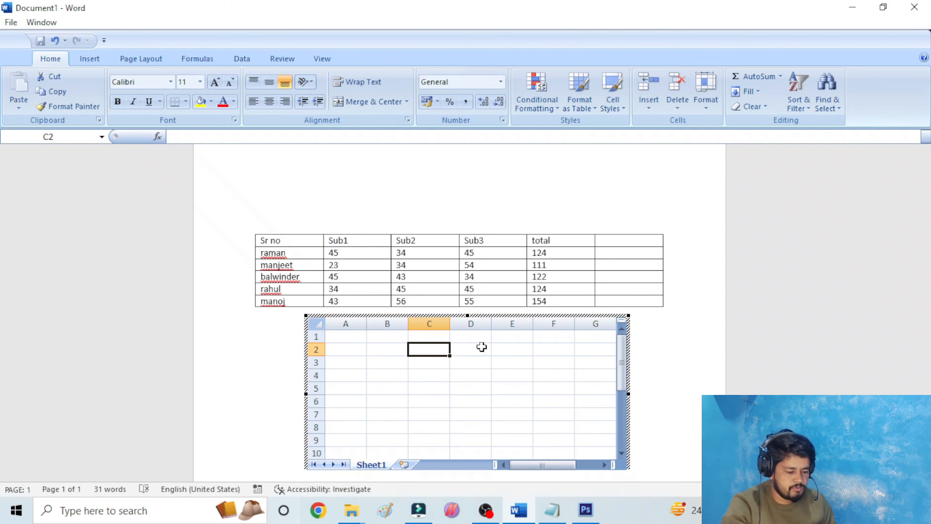
key("Escape")
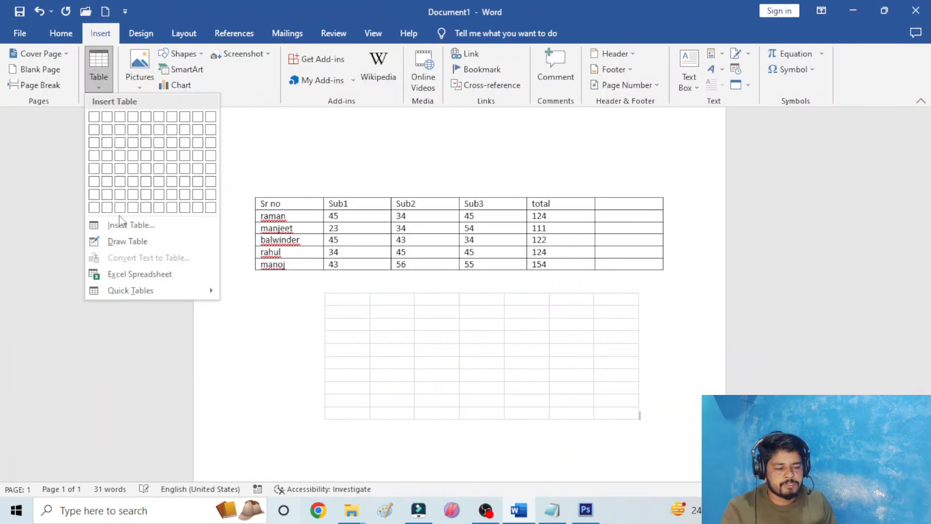
- Delete the embedded spreadsheet below the marks table
left_click(135, 270)
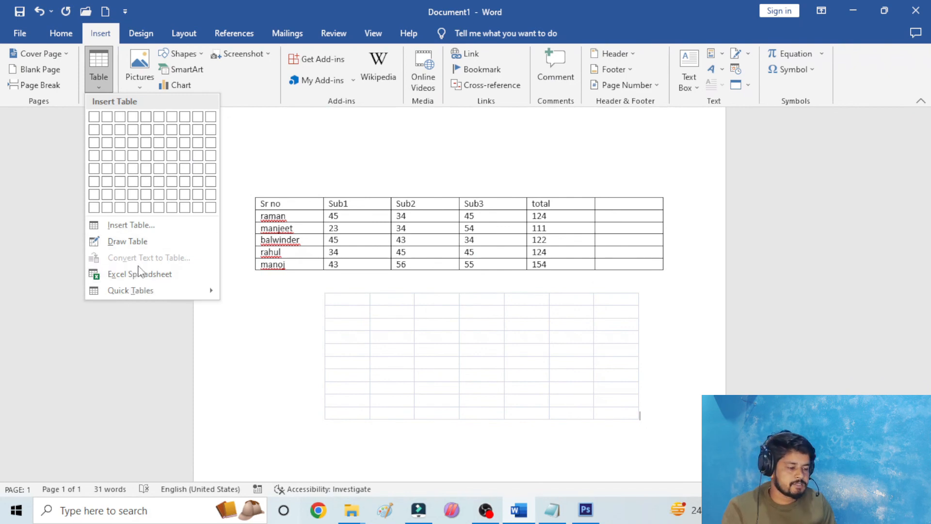
left_click(300, 310)
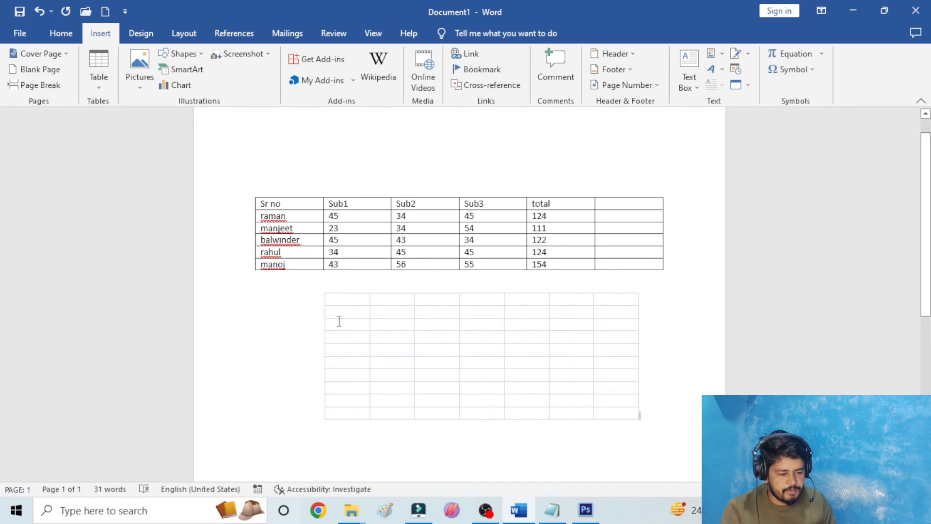
left_click(339, 321)
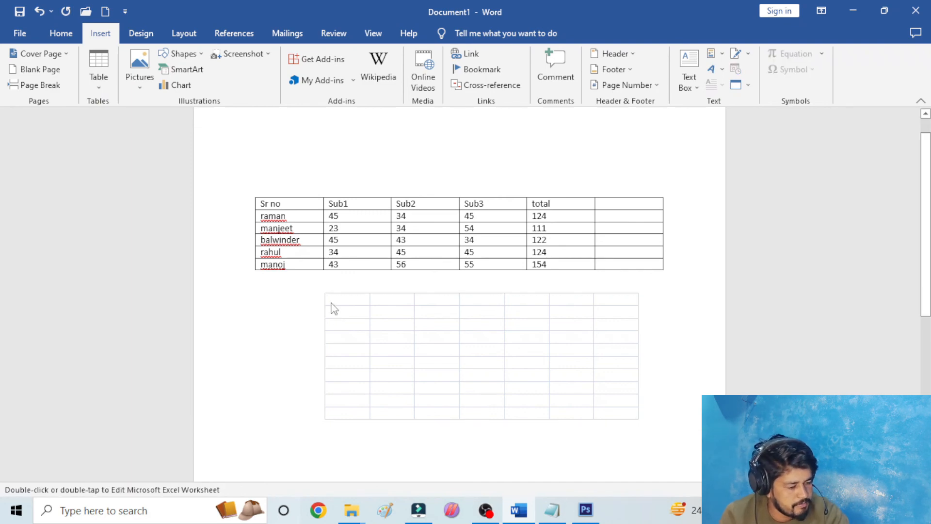
key("Delete")
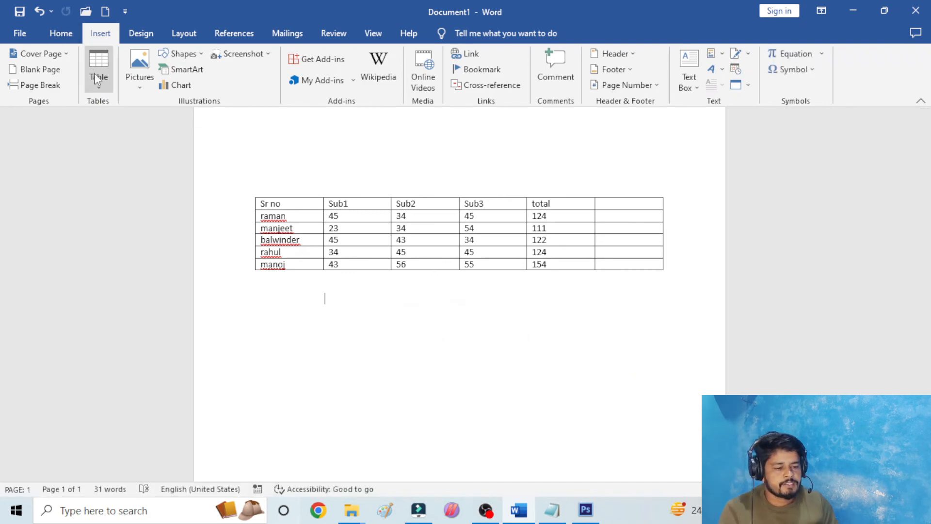
left_click(98, 80)
left_click(485, 267)
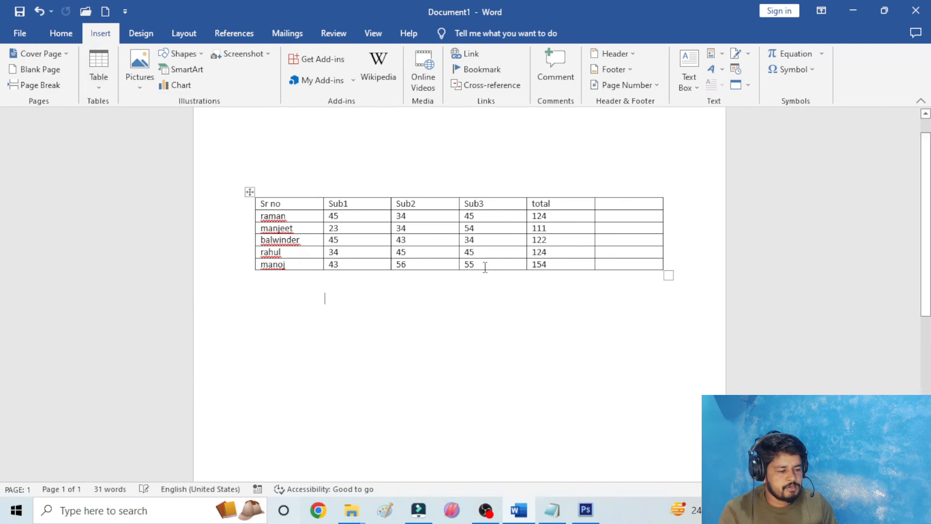
- Apply the purple grid table style with a solid header row and banded rows to the whole marks table
left_click(250, 192)
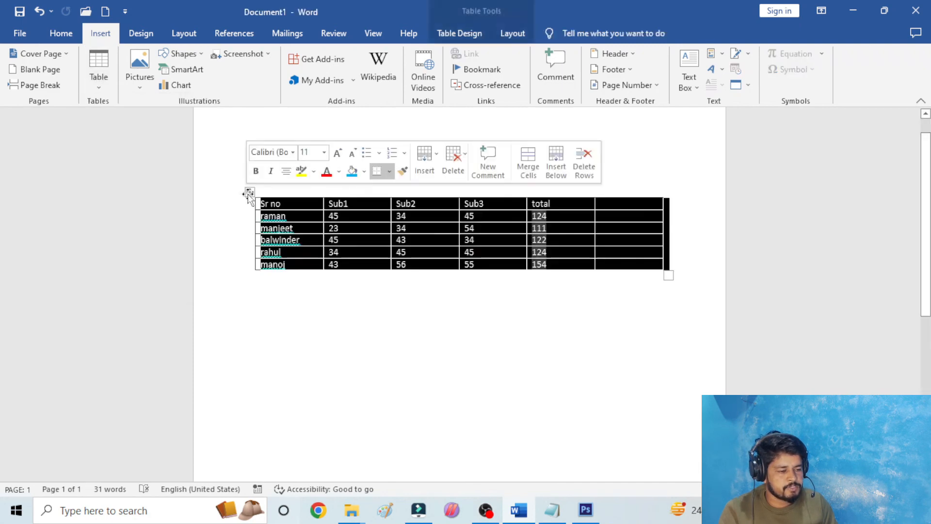
left_click(518, 32)
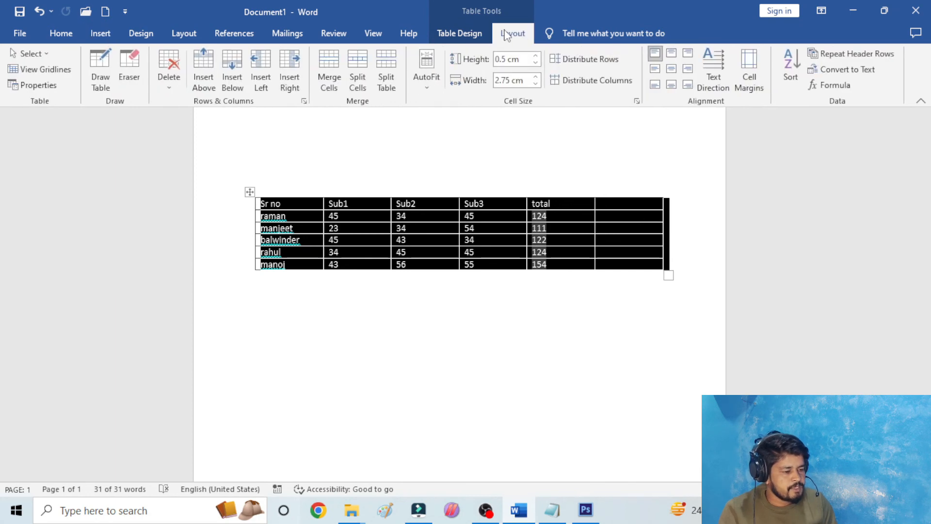
left_click(465, 30)
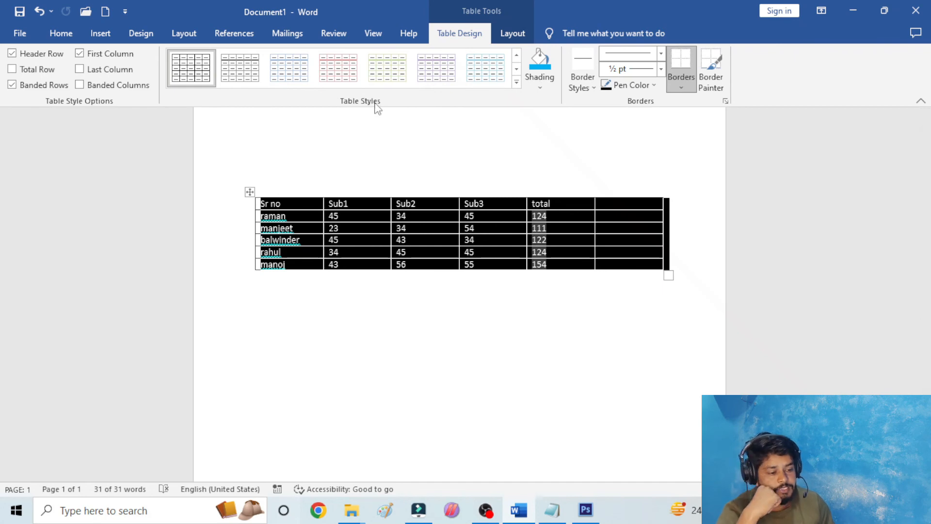
left_click(516, 81)
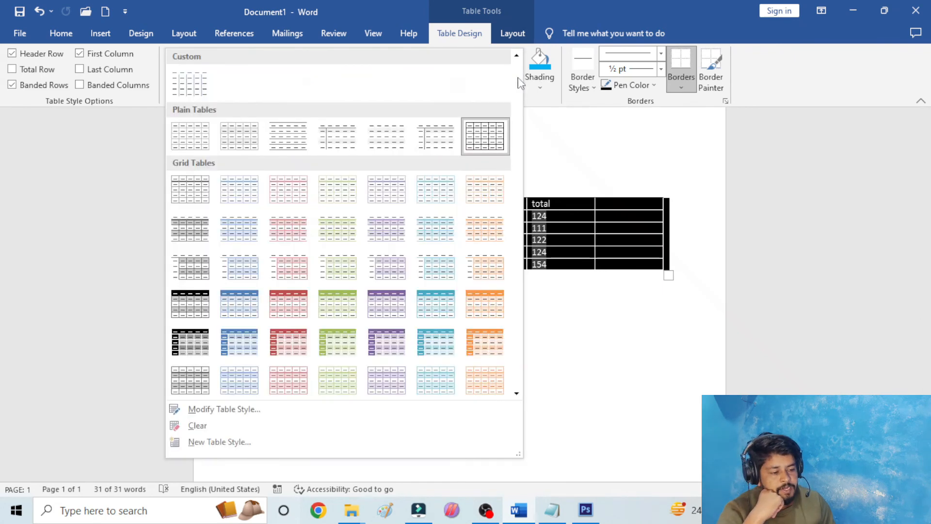
left_click(383, 302)
left_click(430, 295)
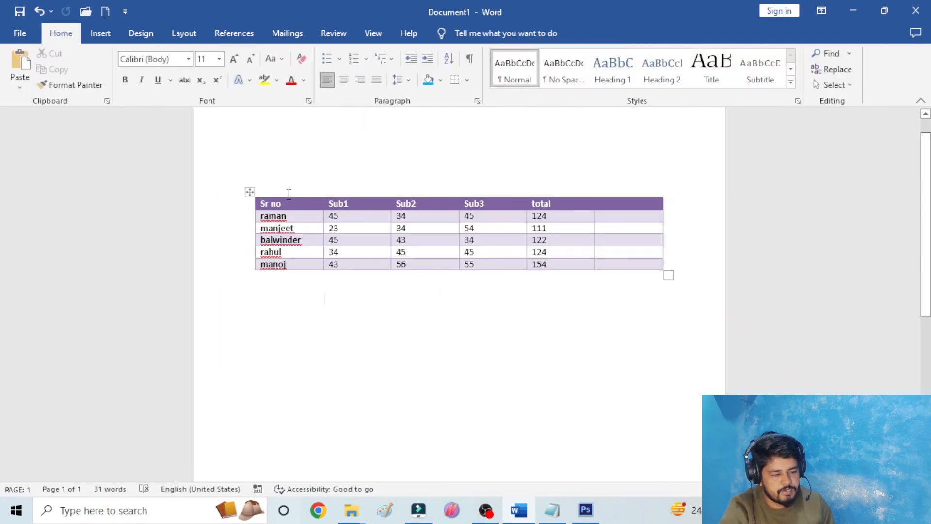
- Apply the black grid table style to the whole marks table and shade all its cells in the darkest blue theme colour
left_click(249, 191)
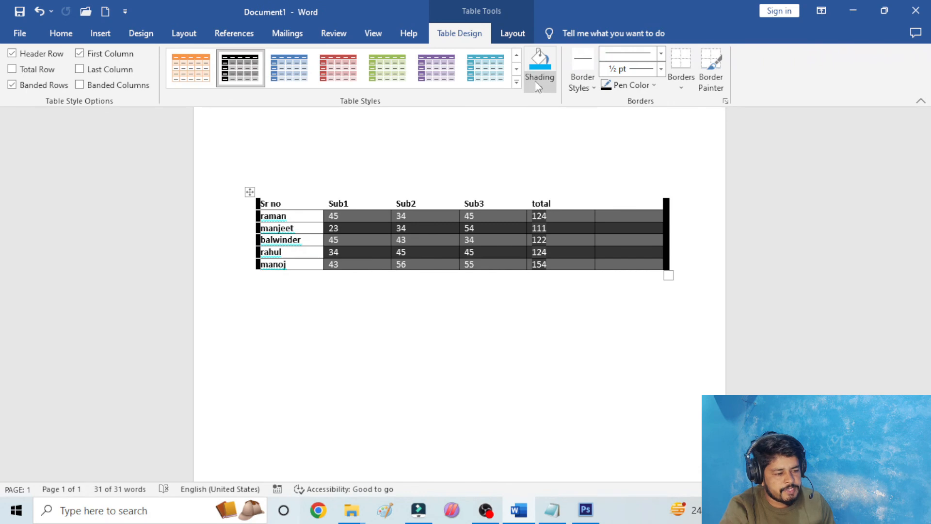
left_click(538, 85)
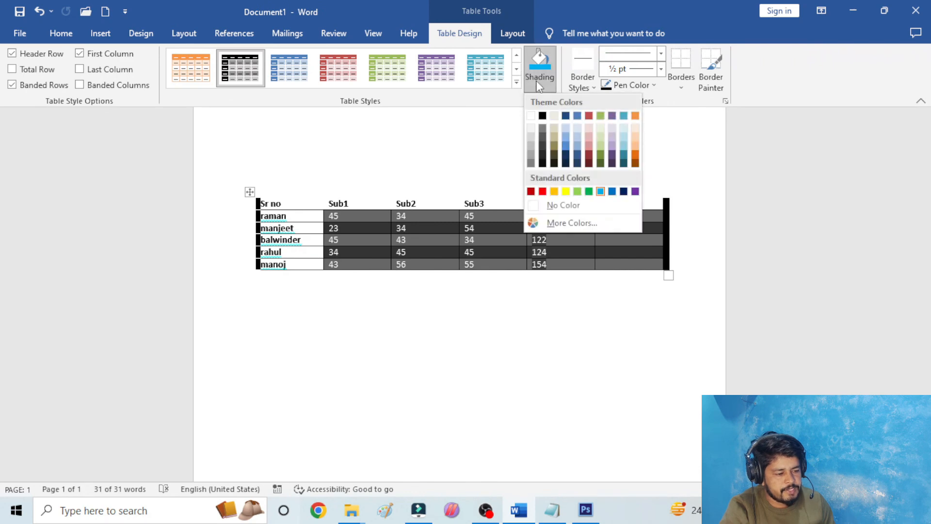
left_click(566, 164)
left_click(561, 172)
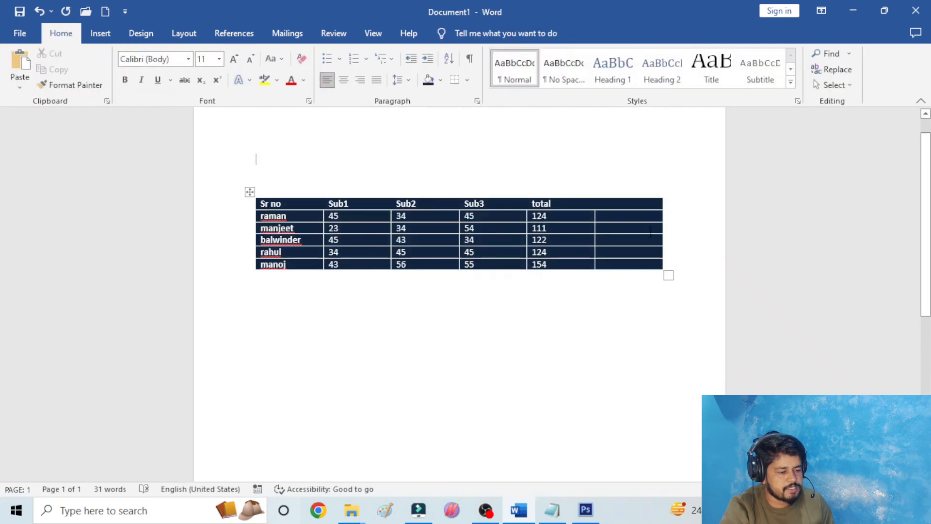
left_click(687, 270)
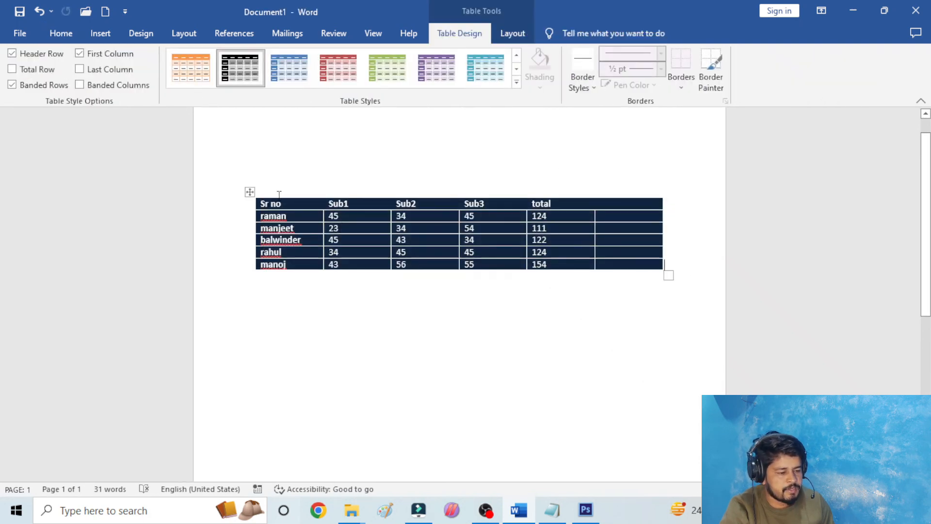
- Restyle the whole marks table with the blue grid table style, with a solid header row and banded rows
left_click(250, 193)
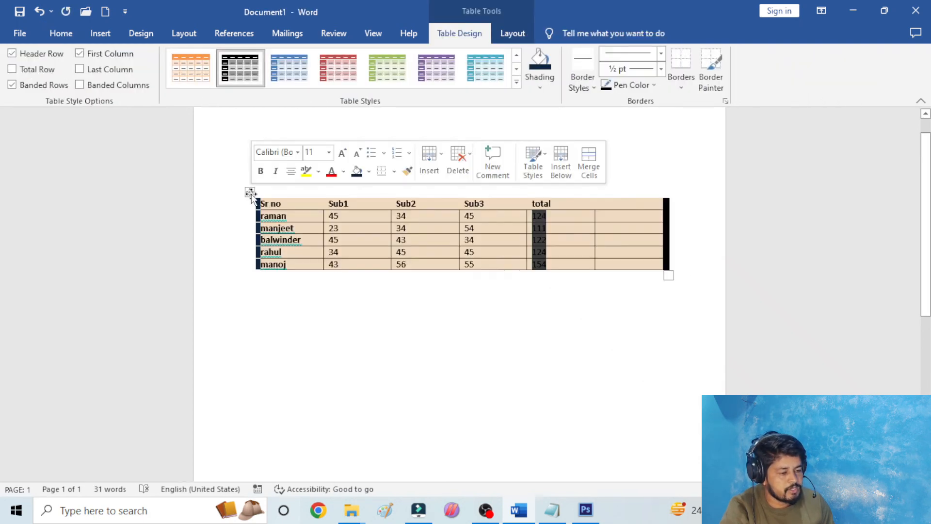
left_click(539, 79)
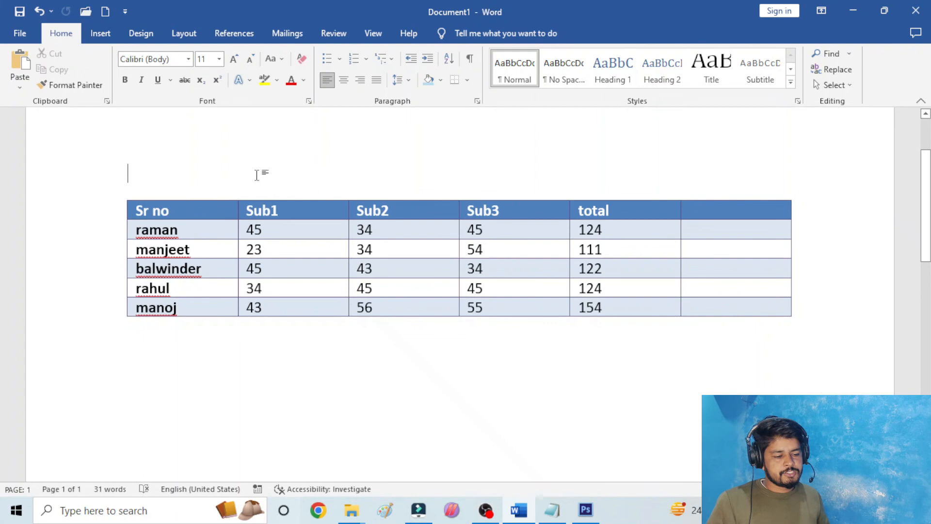
left_click(171, 210)
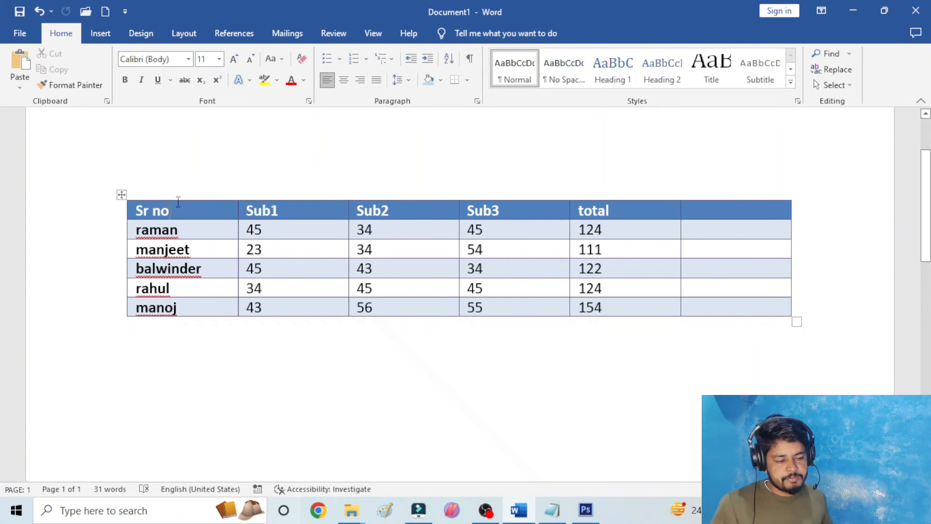
- Outline the "Sr no" header cell with the solid black 1½ pt theme border style
left_click(459, 33)
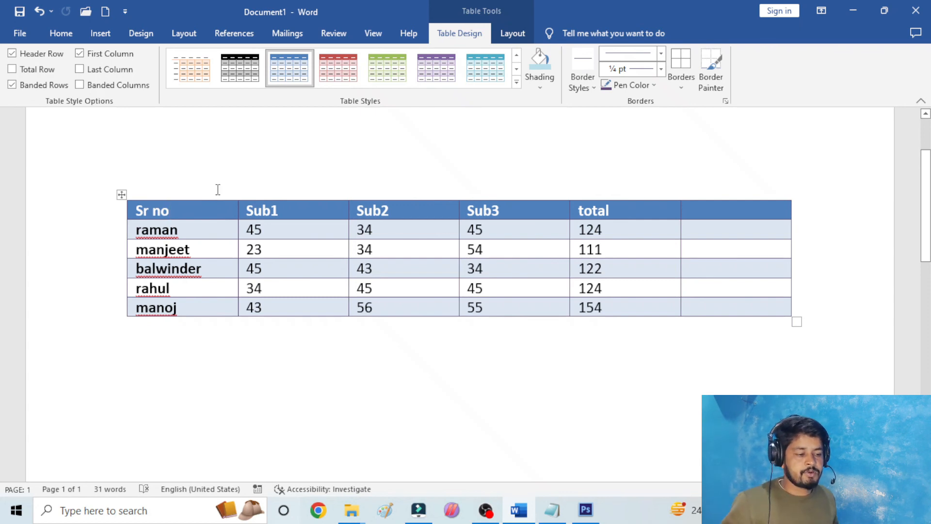
left_click(592, 89)
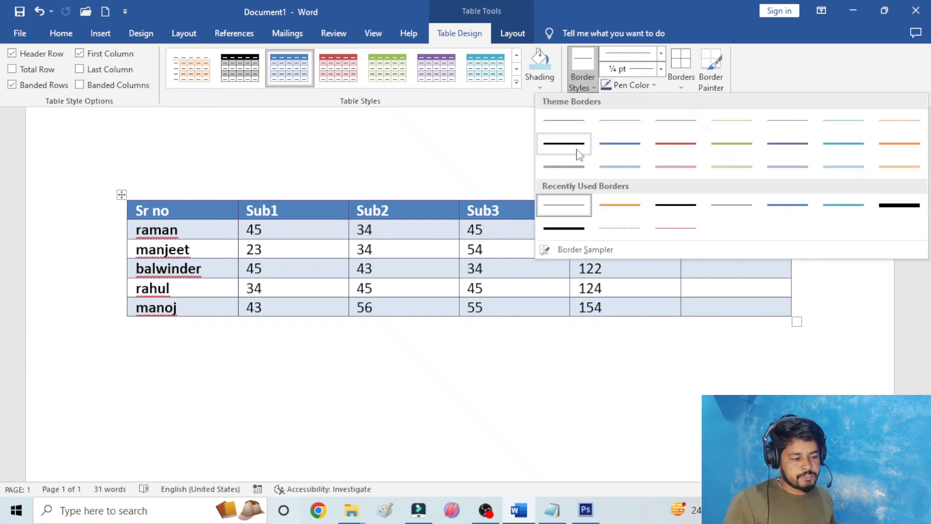
left_click(592, 84)
left_click(592, 84)
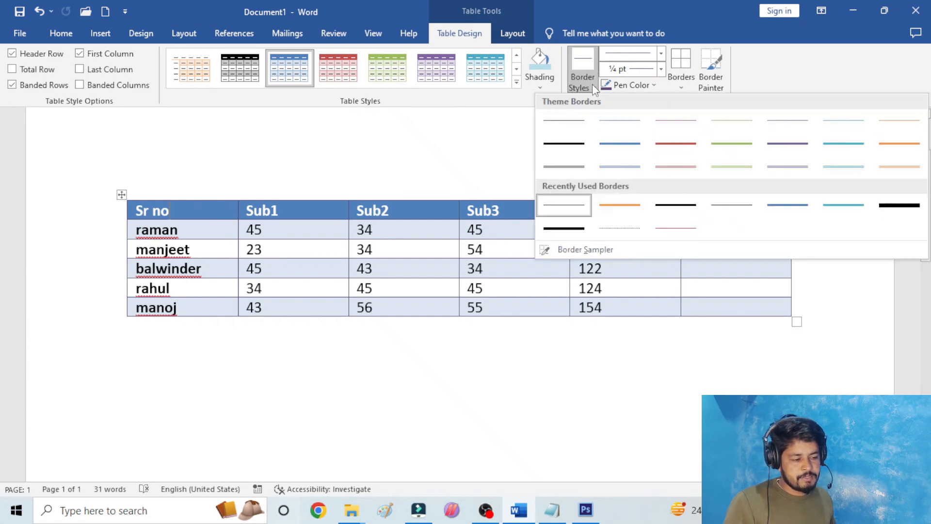
left_click(577, 143)
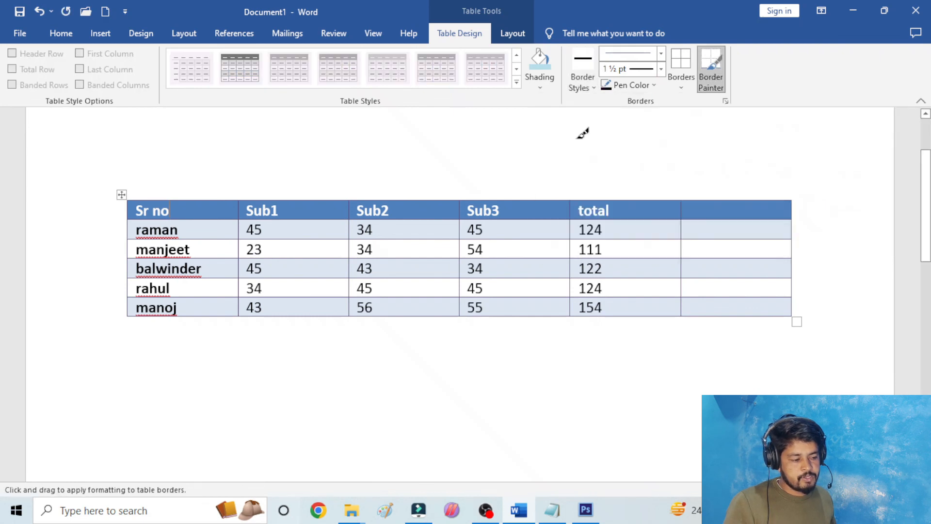
left_click(680, 60)
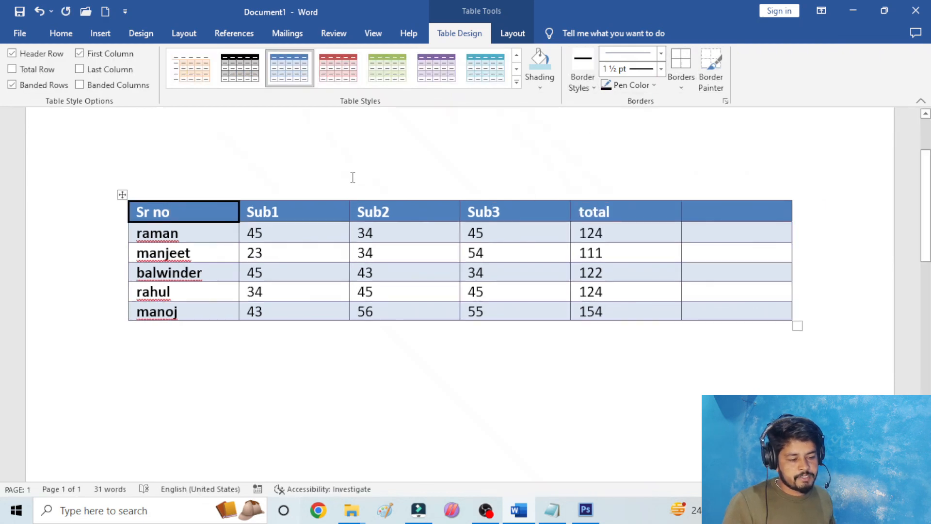
- Apply the solid black 1½ pt theme border style to all borders of the whole marks table
left_click(122, 194)
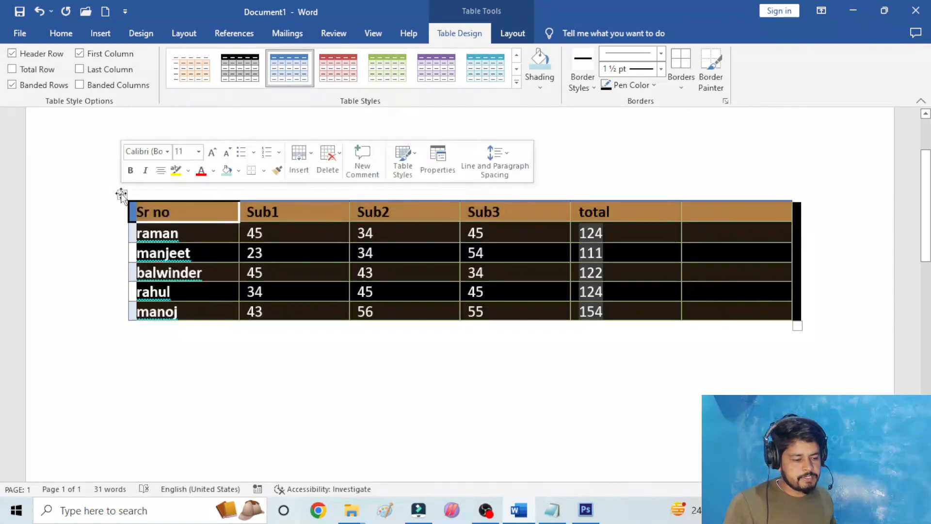
left_click(591, 83)
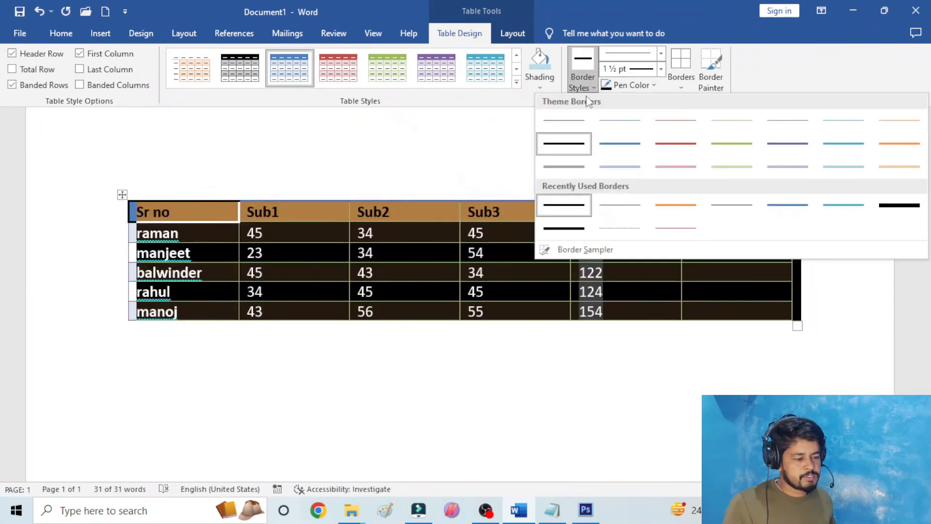
left_click(568, 145)
left_click(681, 61)
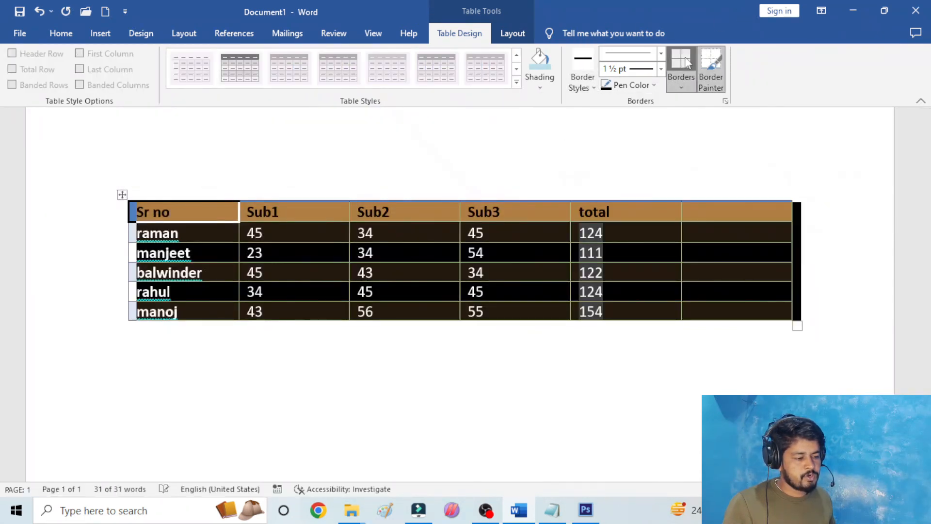
left_click(649, 146)
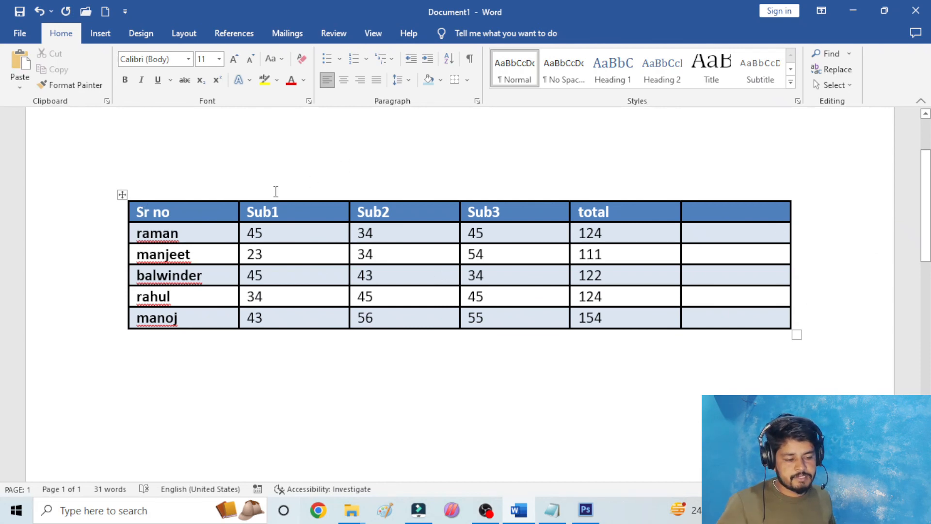
- Change all borders of the whole marks table to the black ½ pt double-line theme style
left_click(124, 194)
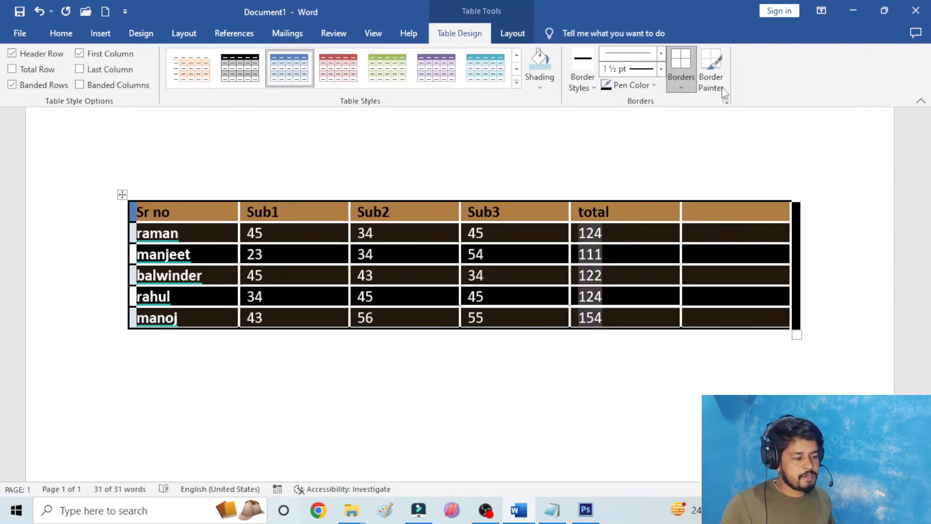
left_click(593, 88)
left_click(581, 167)
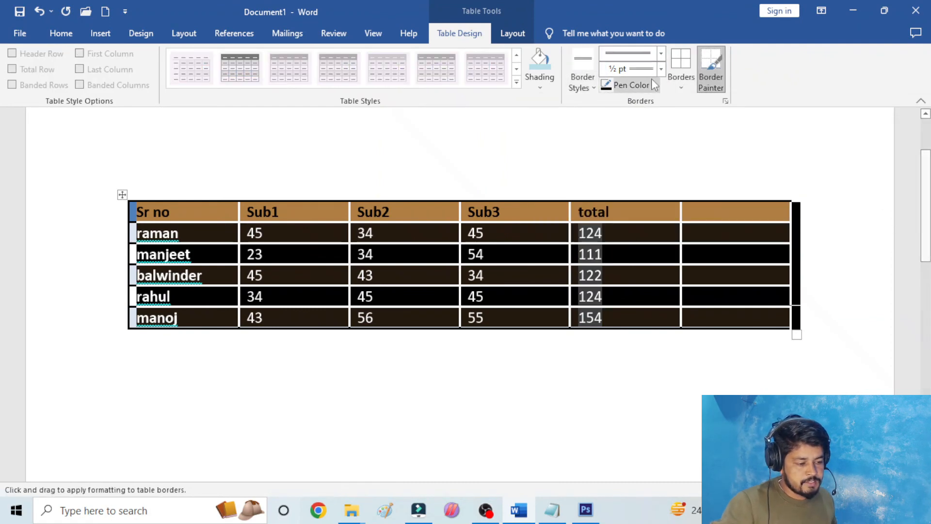
left_click(681, 57)
left_click(434, 173)
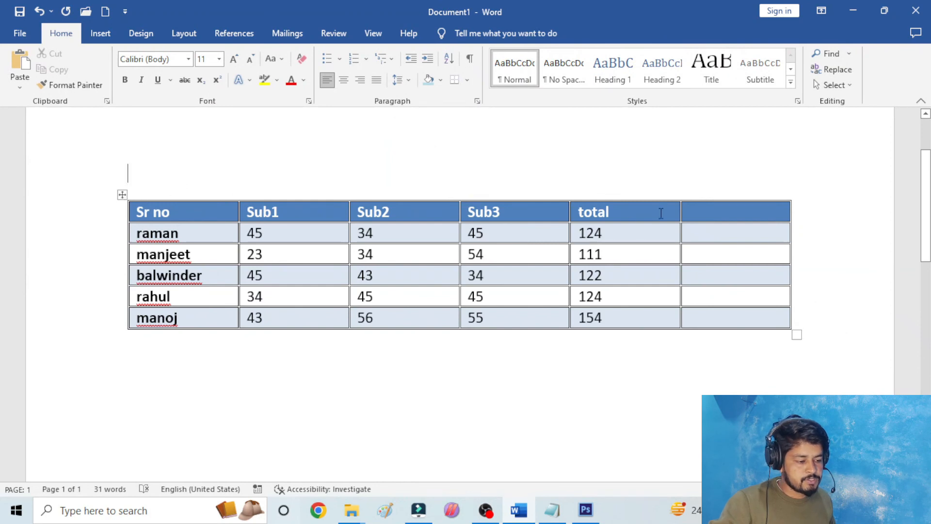
- Replace the double-line borders of the whole marks table with the single black 1½ pt theme style
left_click(121, 195)
left_click(460, 33)
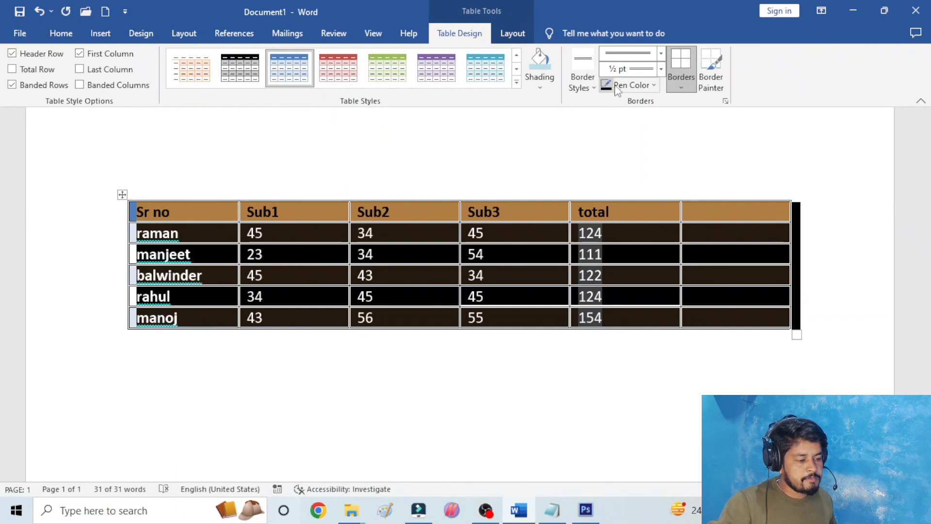
left_click(586, 79)
left_click(568, 153)
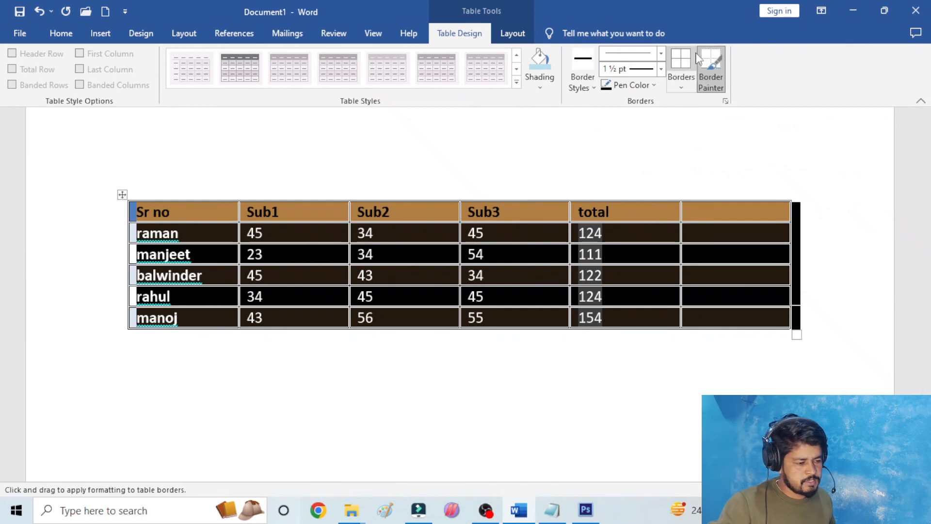
left_click(680, 61)
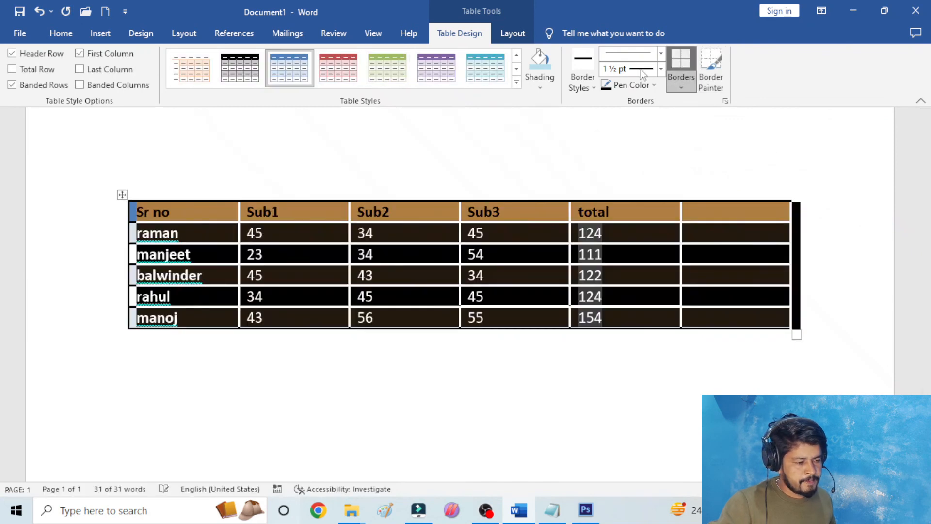
left_click(227, 186)
- Apply the solid purple 1½ pt theme border style to all borders of the whole marks table
left_click(122, 195)
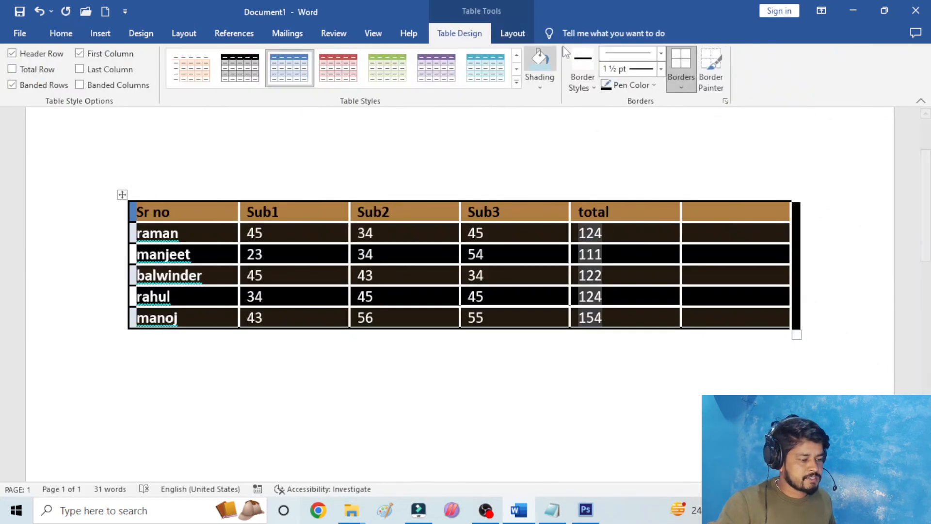
left_click(593, 88)
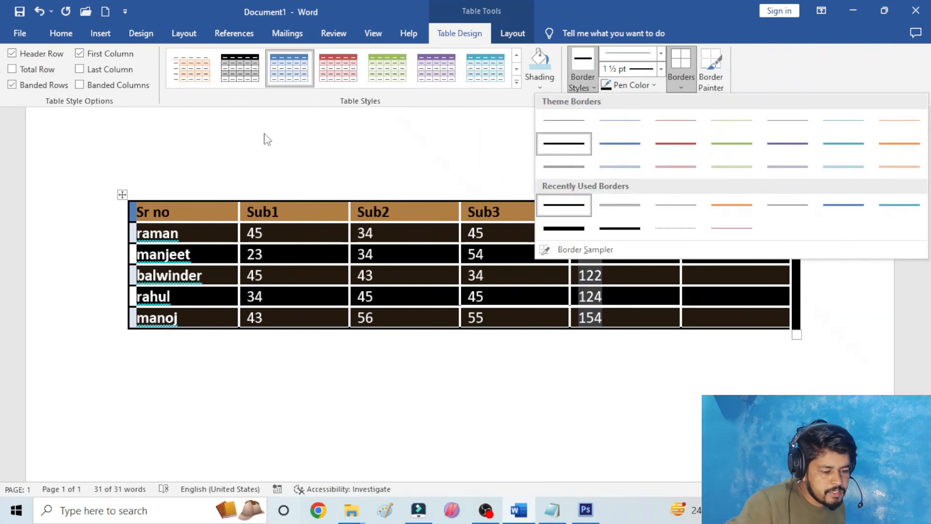
left_click(786, 152)
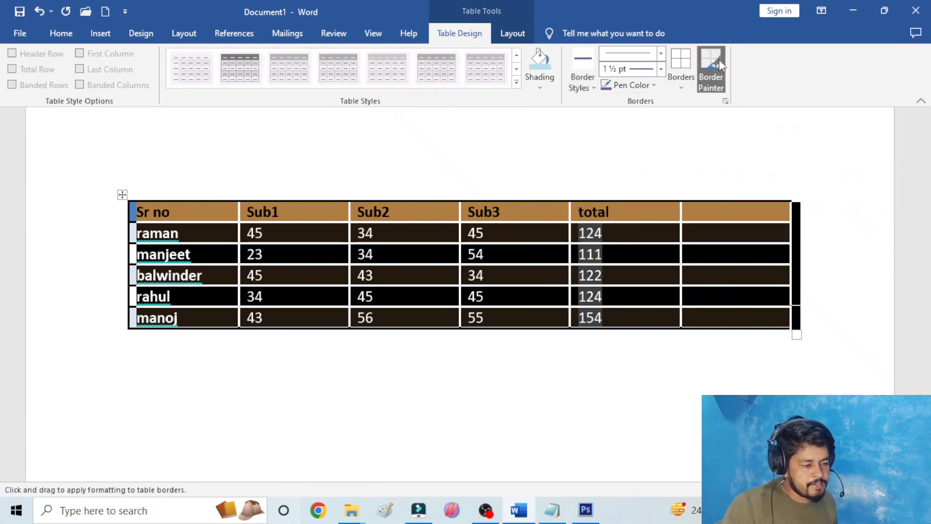
left_click(699, 62)
left_click(489, 183)
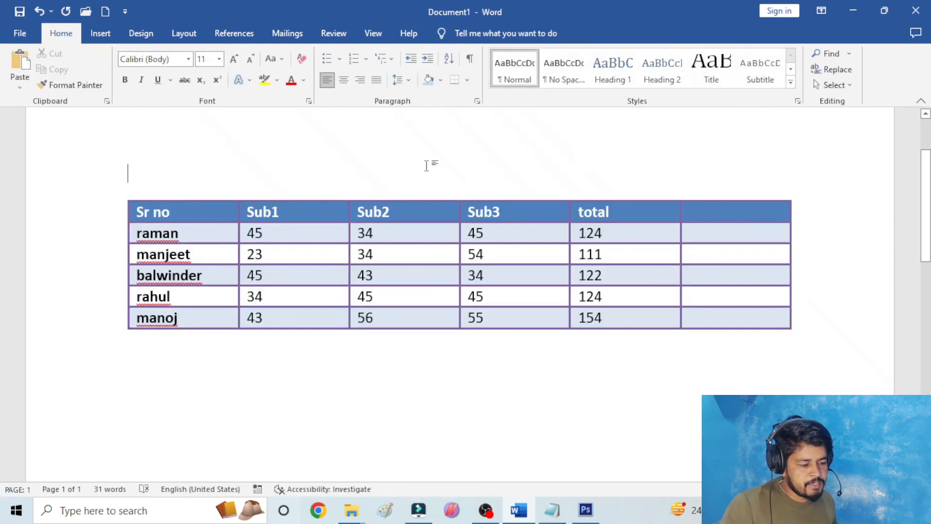
- Recolour all borders of the whole marks table with the standard yellow pen colour
left_click(123, 196)
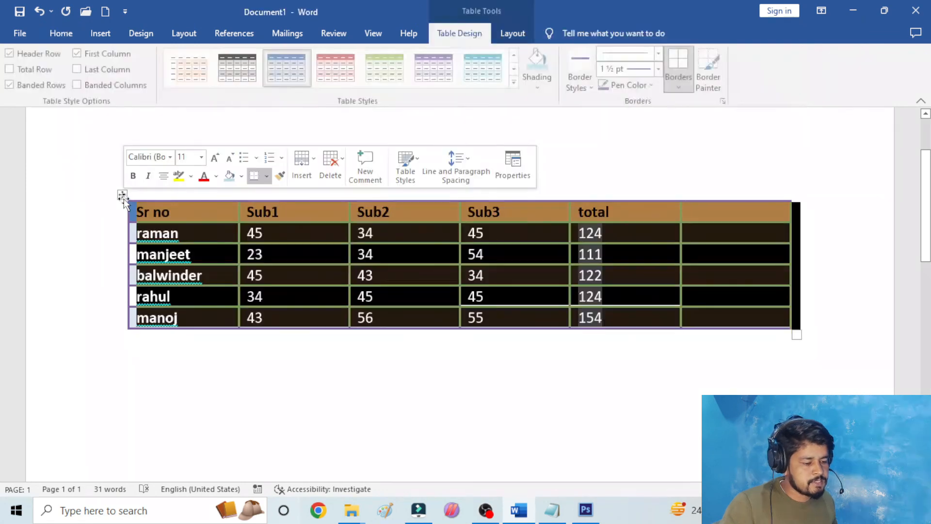
left_click(654, 85)
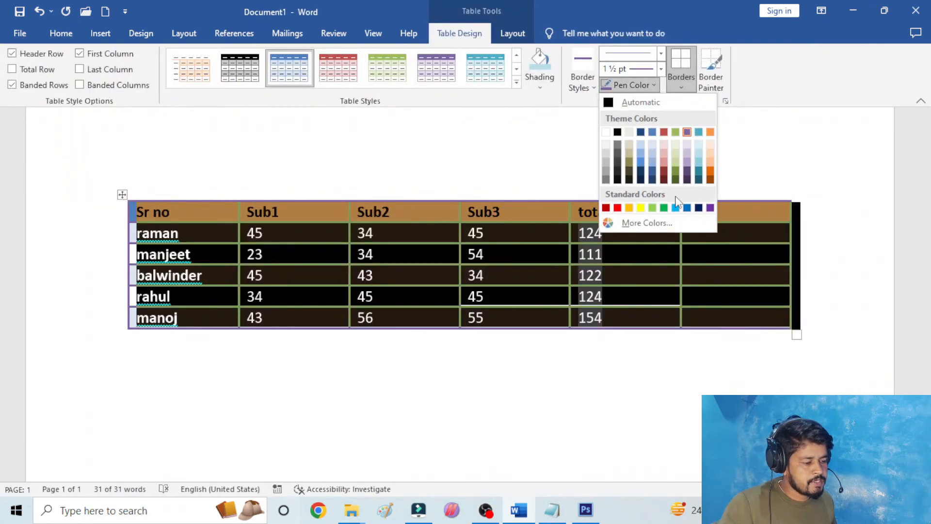
left_click(640, 208)
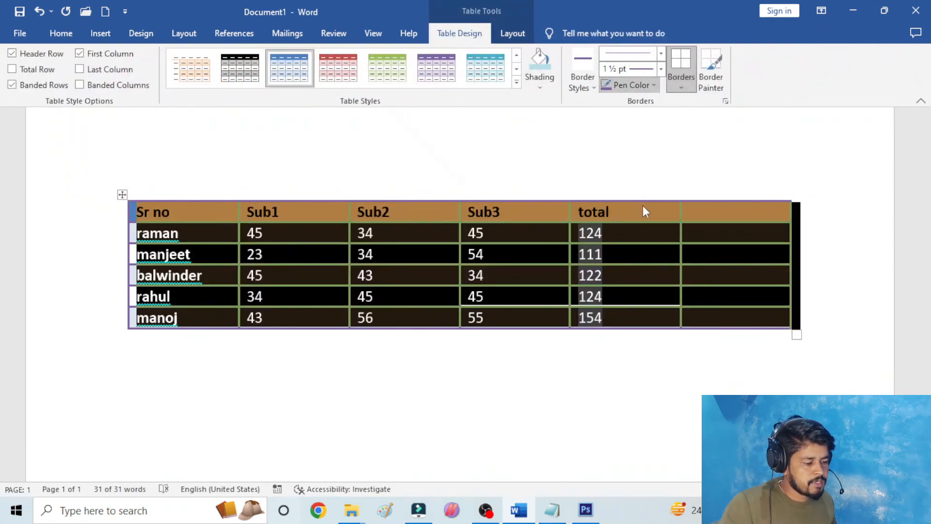
left_click(688, 63)
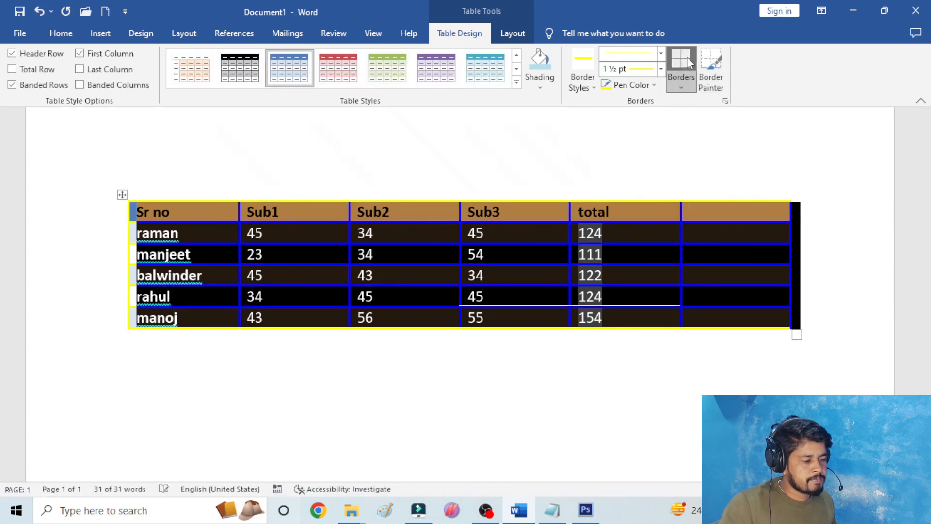
left_click(300, 173)
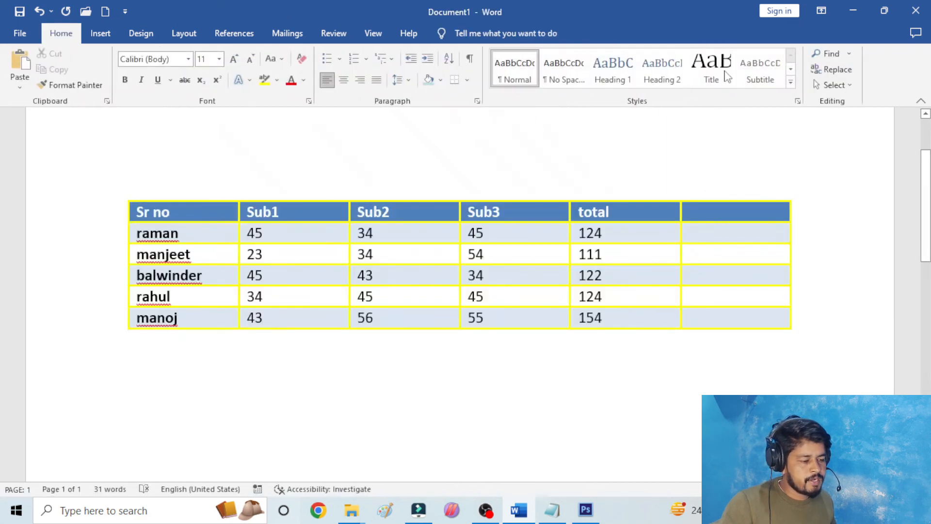
- Set the line weight to 4½ pt and apply it to all borders of the whole marks table
left_click(153, 200)
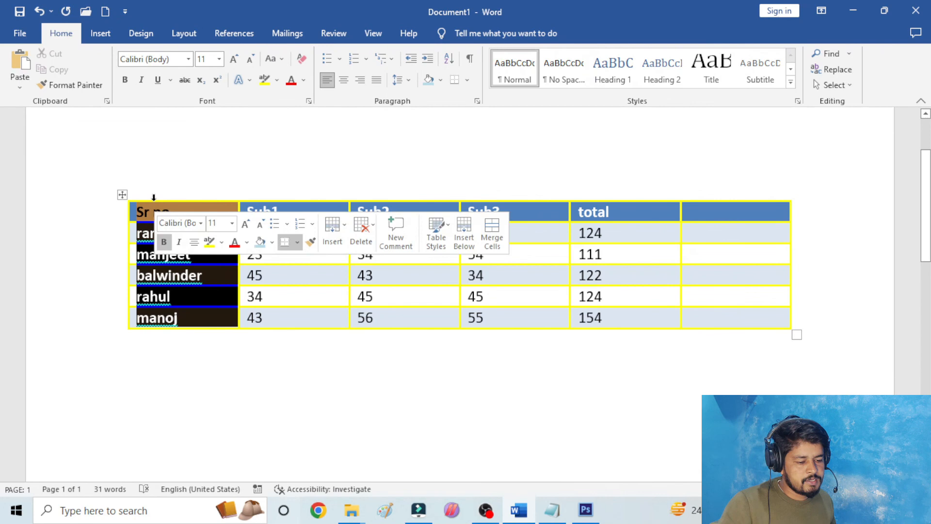
left_click(120, 203)
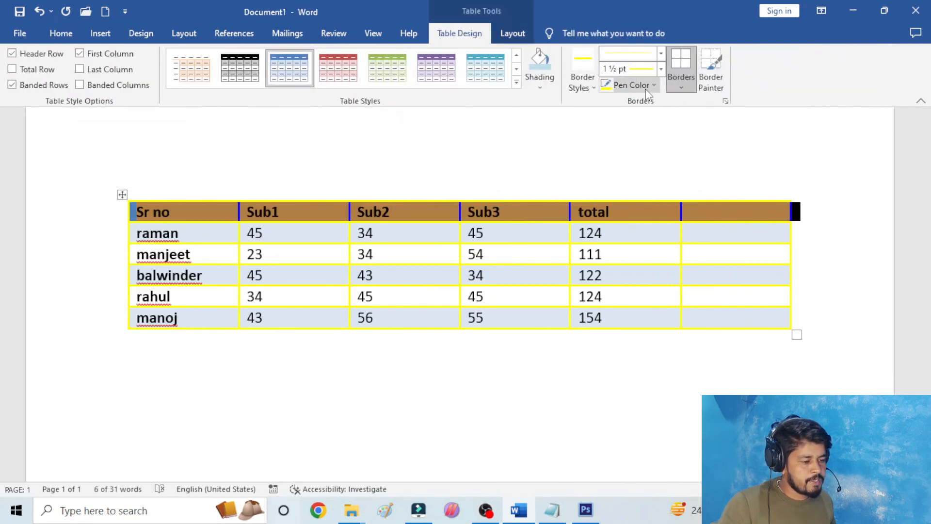
left_click(661, 69)
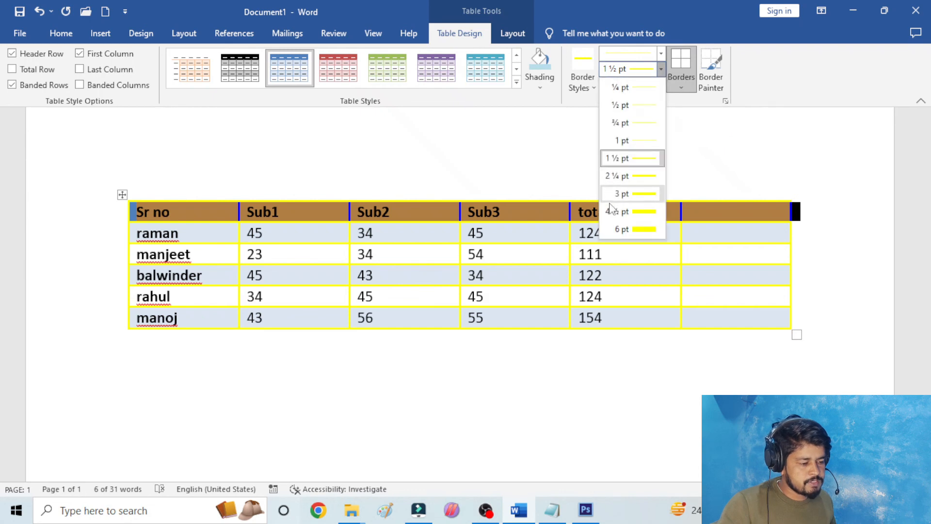
left_click(627, 213)
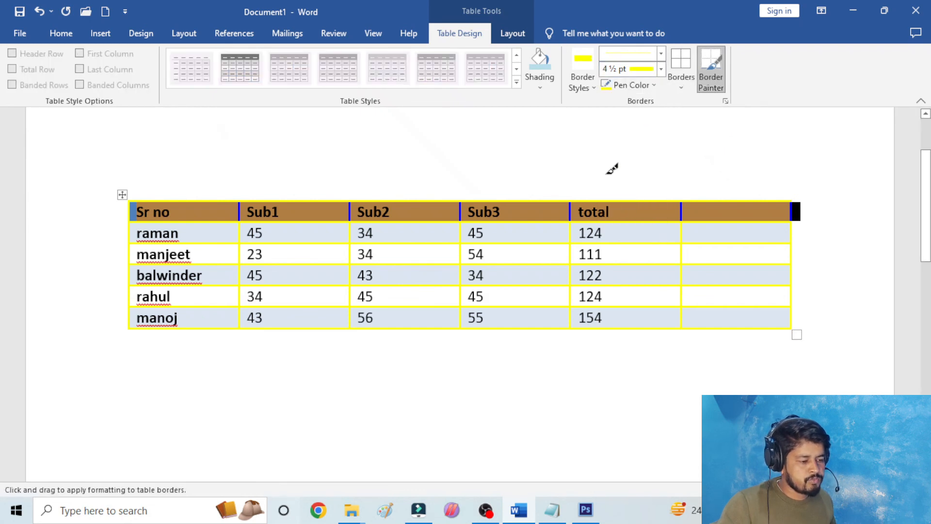
key("Escape")
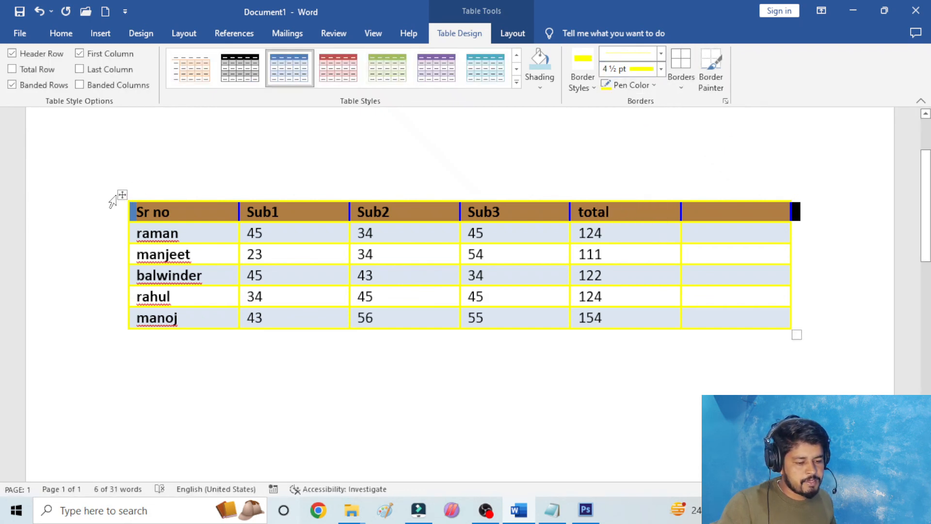
left_click(123, 195)
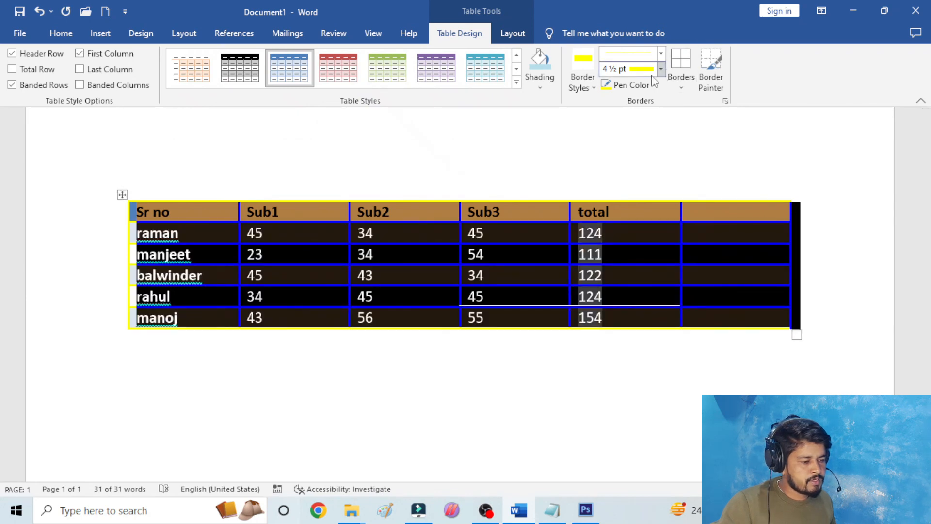
left_click(691, 66)
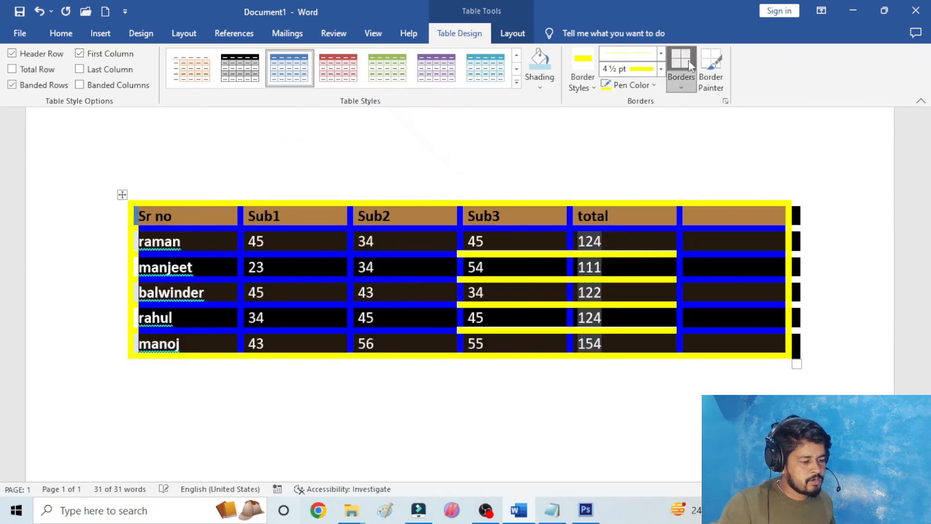
left_click(578, 146)
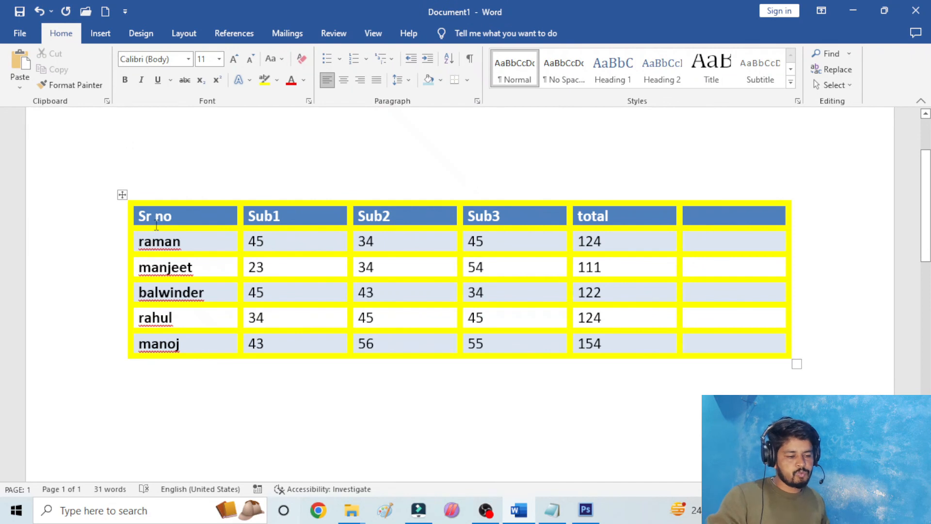
- Recolour all borders of the whole marks table with the standard red pen colour
left_click(121, 195)
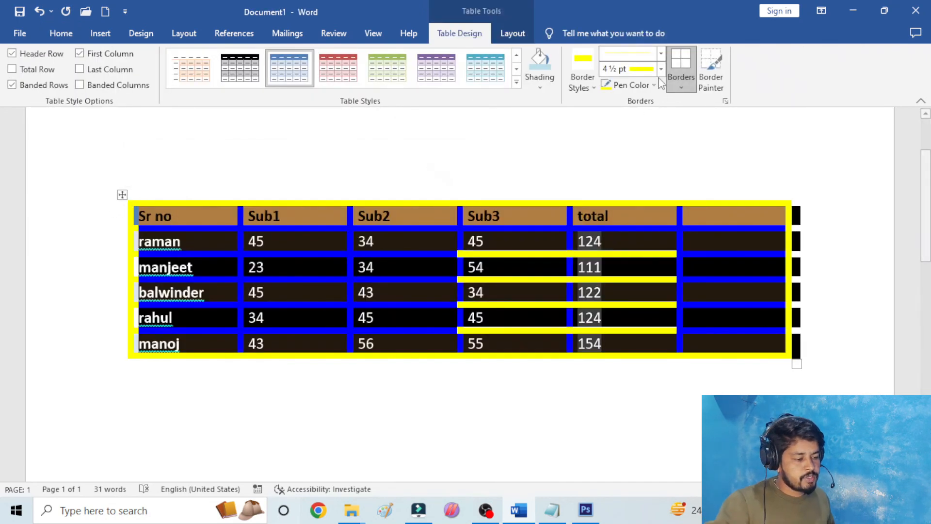
left_click(656, 86)
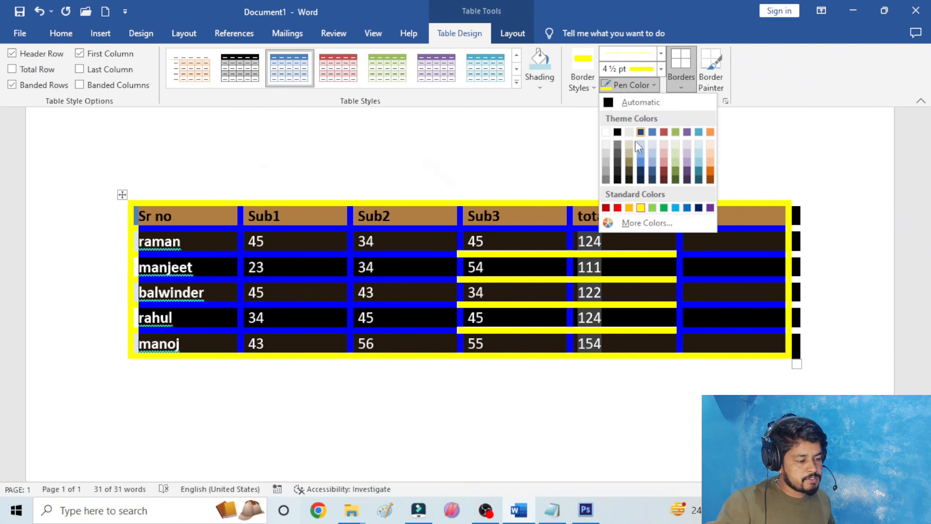
left_click(616, 208)
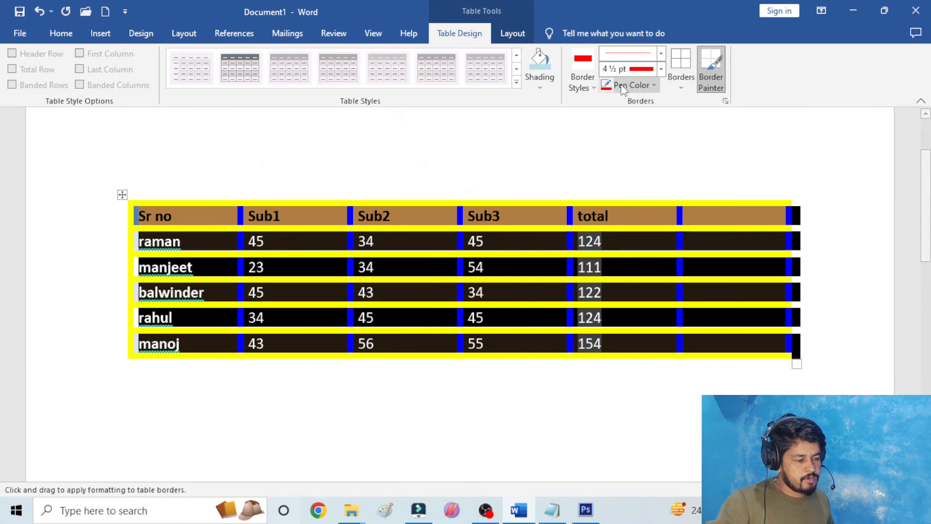
left_click(680, 59)
left_click(410, 177)
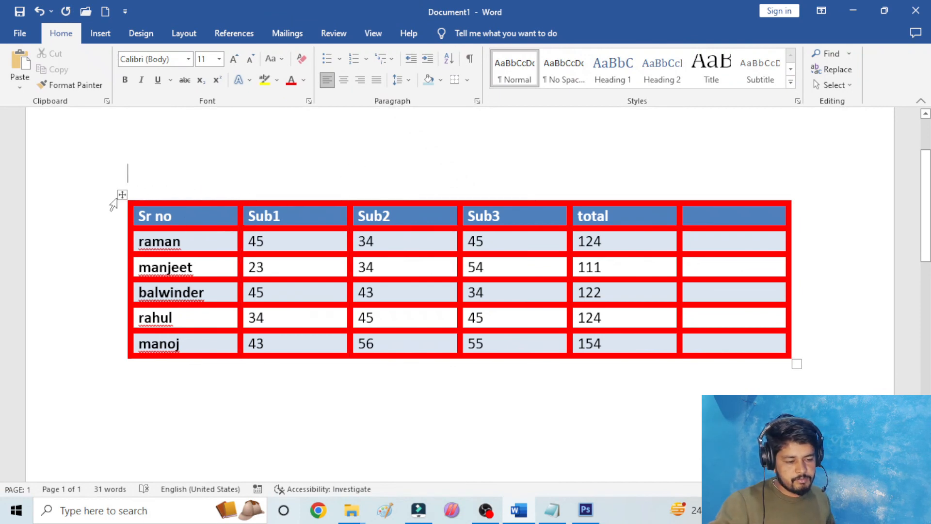
- Remove all borders from the whole marks table
left_click(121, 194)
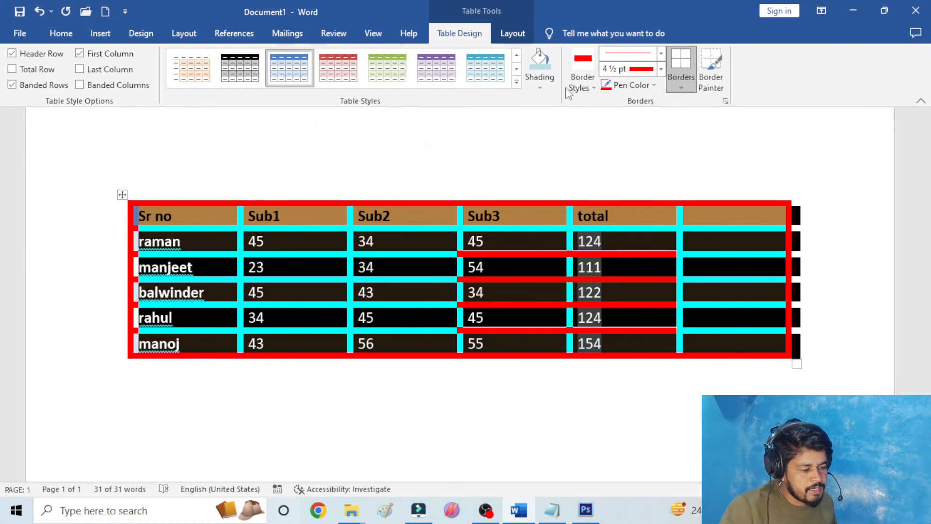
left_click(681, 87)
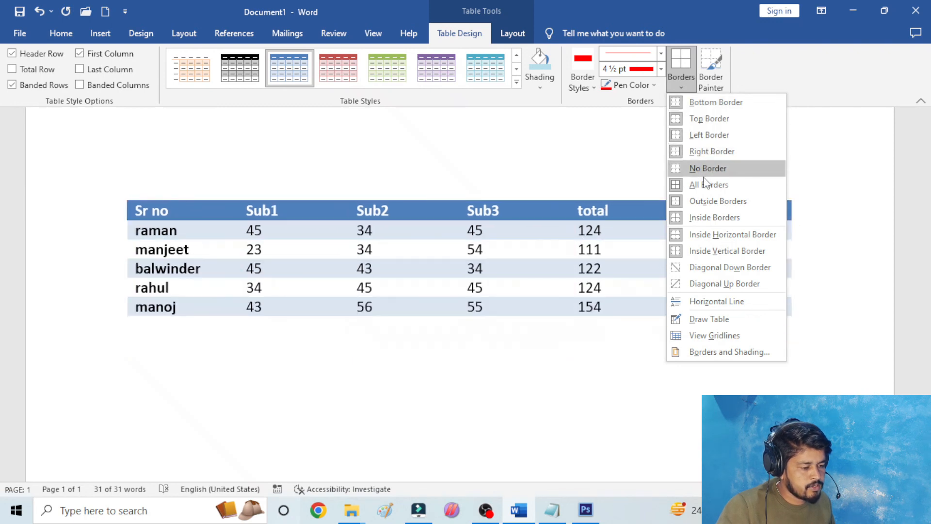
left_click(709, 217)
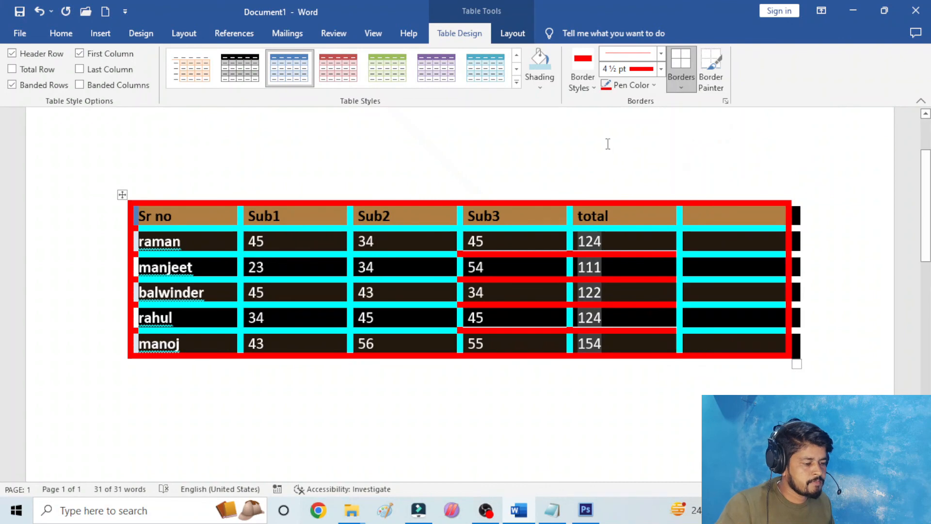
left_click(683, 82)
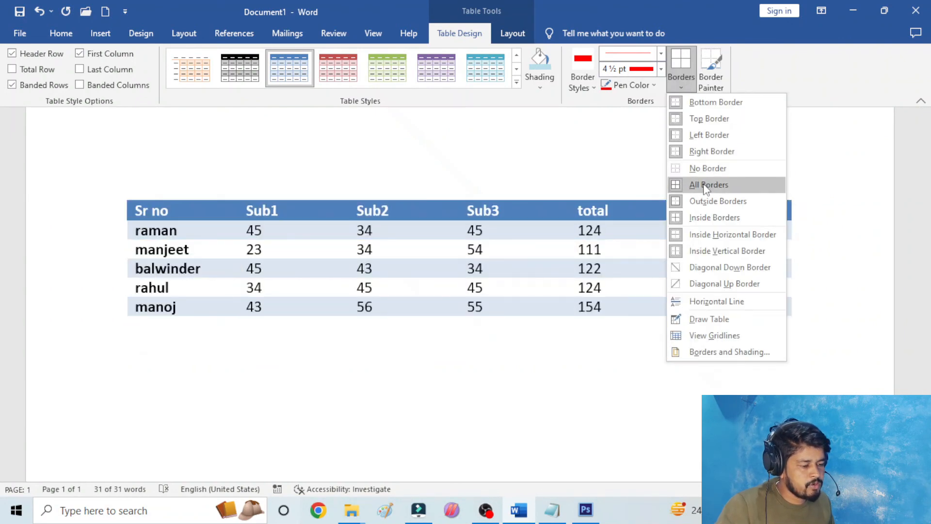
left_click(705, 185)
left_click(545, 145)
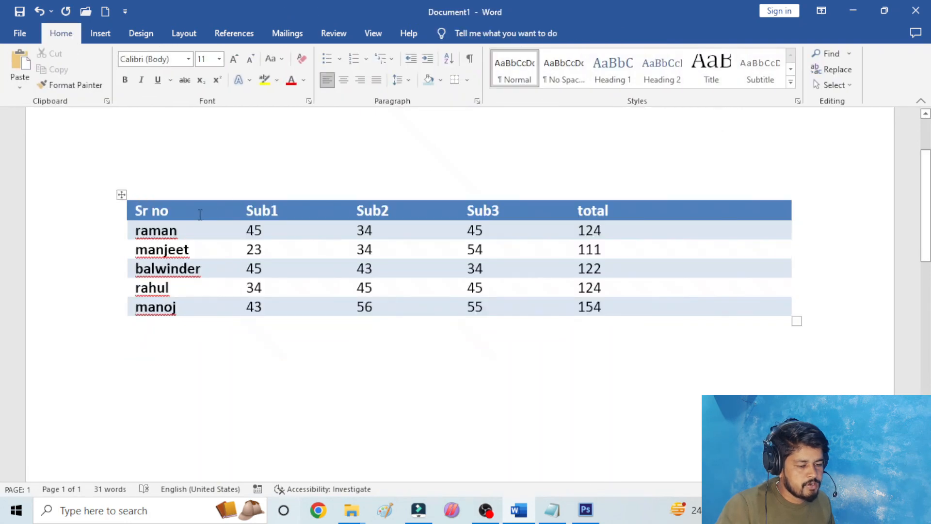
- Reapply the red 4½ pt line to all borders of the whole marks table
left_click(121, 195)
left_click(459, 33)
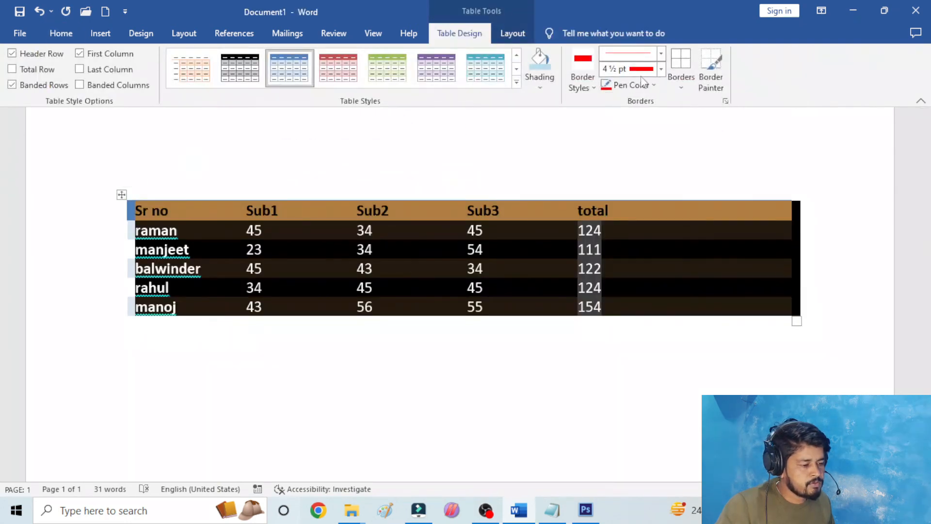
left_click(682, 80)
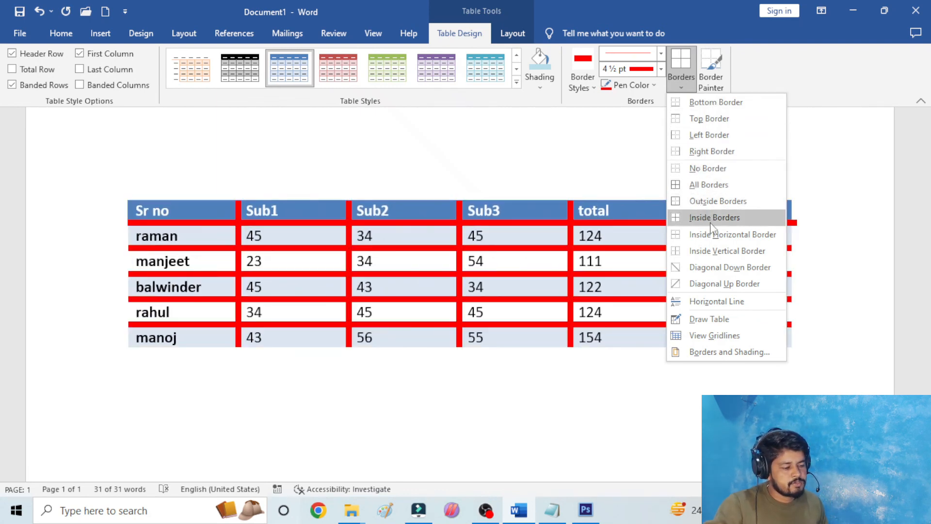
left_click(708, 201)
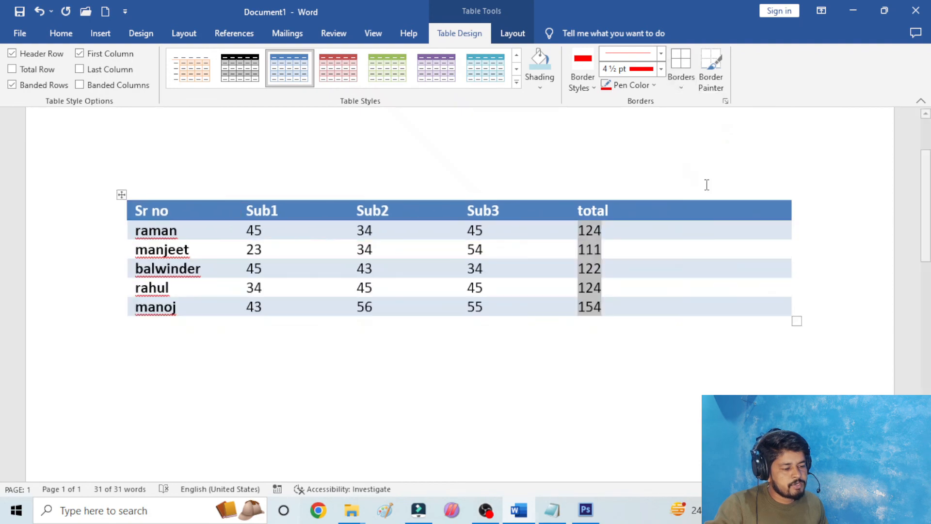
left_click(647, 117)
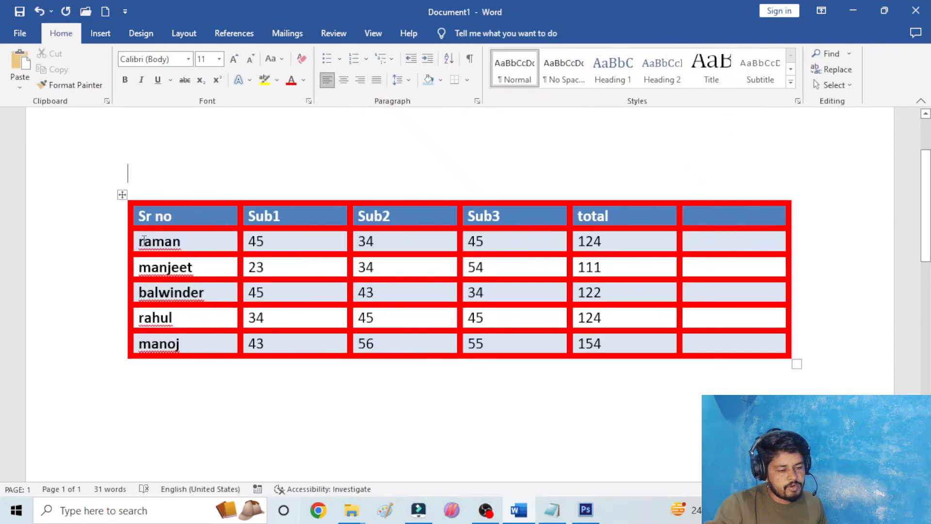
- Apply the solid black 1½ pt theme border style to all borders of the whole marks table
left_click(122, 194)
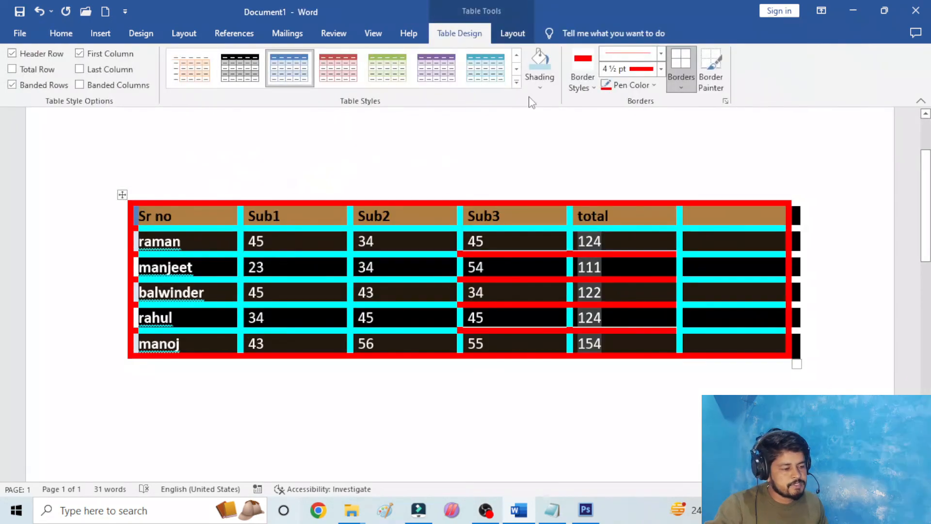
left_click(660, 69)
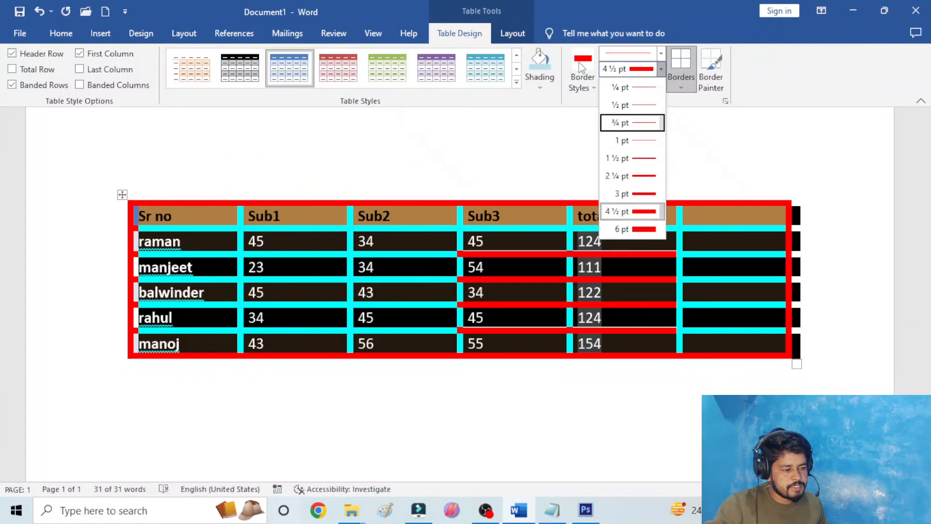
left_click(582, 78)
left_click(563, 142)
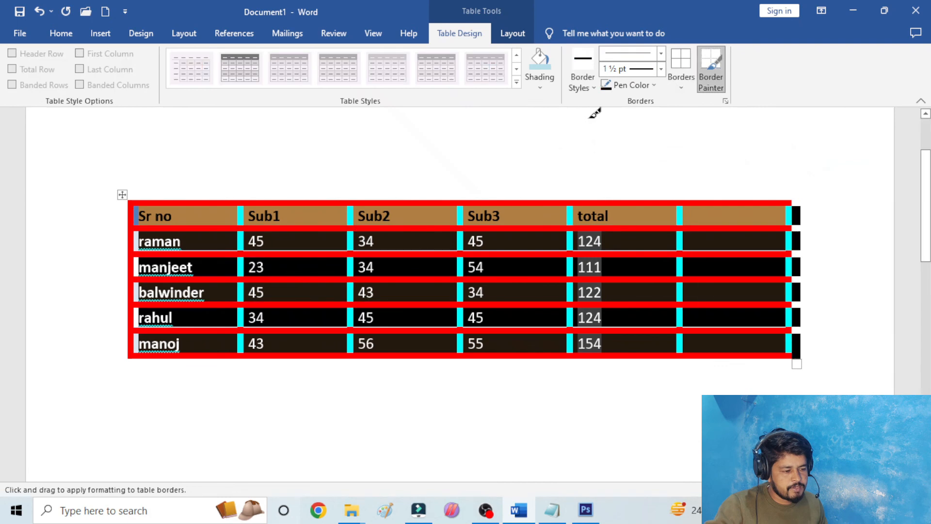
left_click(688, 65)
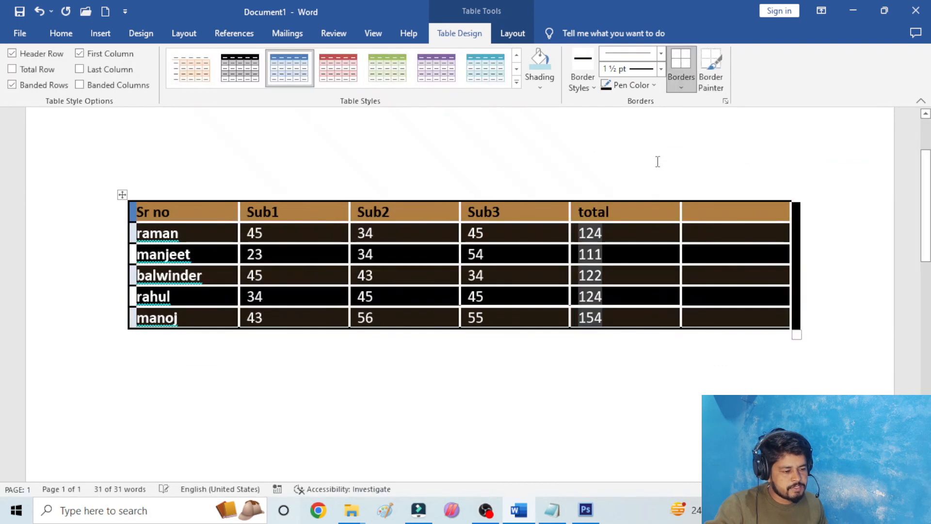
left_click(665, 148)
left_click(816, 251)
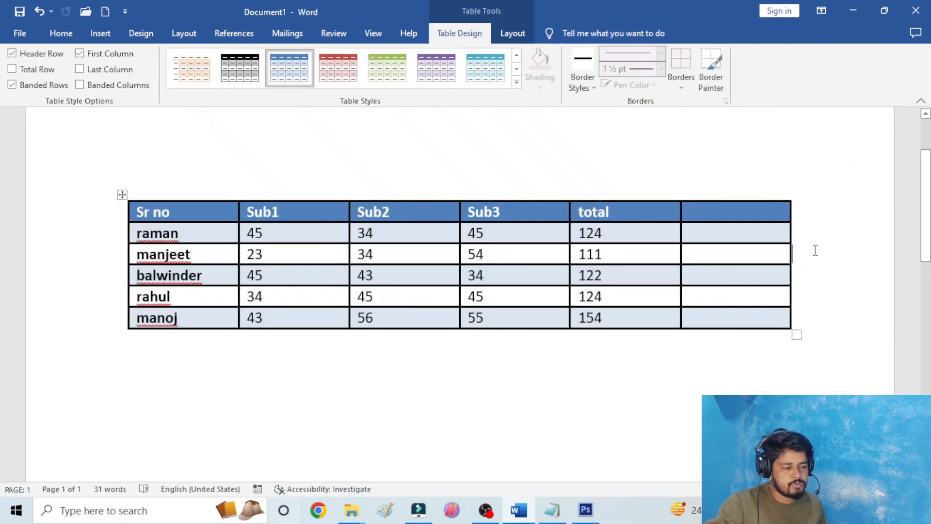
- Deselect the marks table and bring up the commands for inserting pictures and other objects
left_click(122, 194)
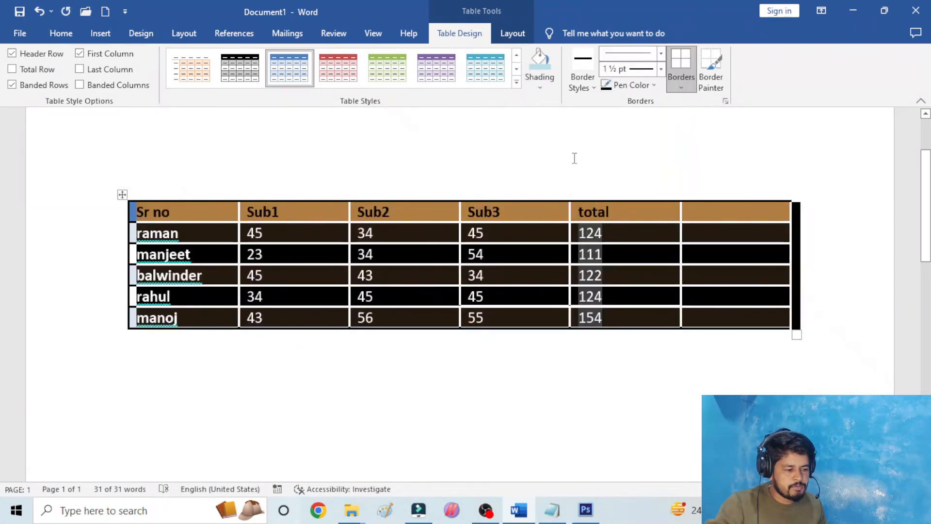
left_click(573, 158)
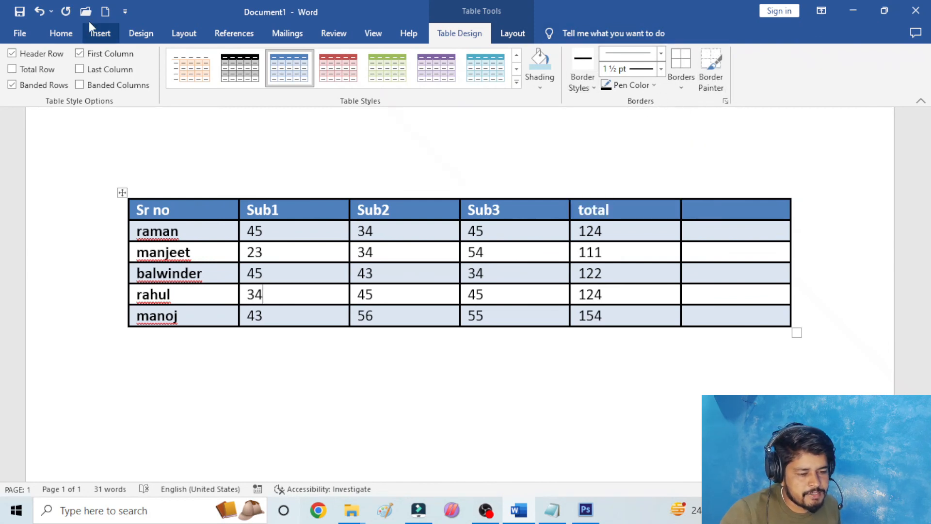
left_click(100, 33)
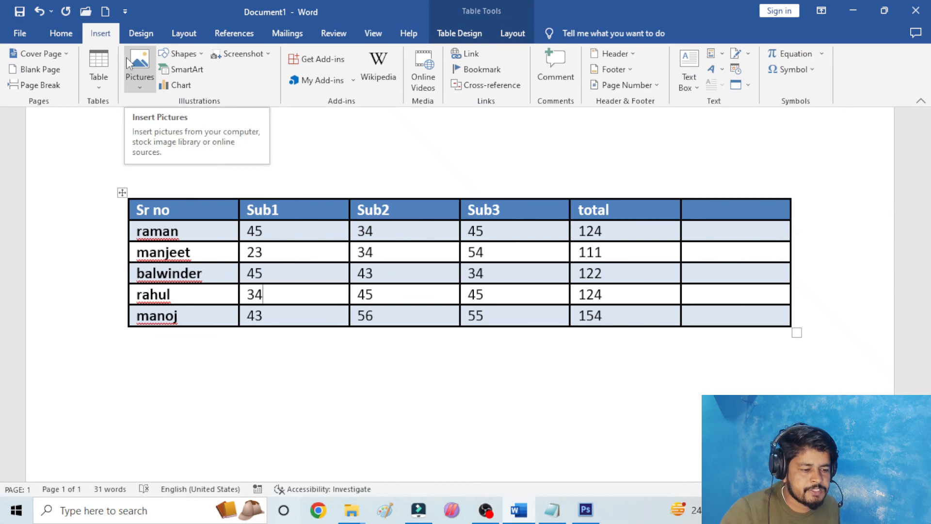